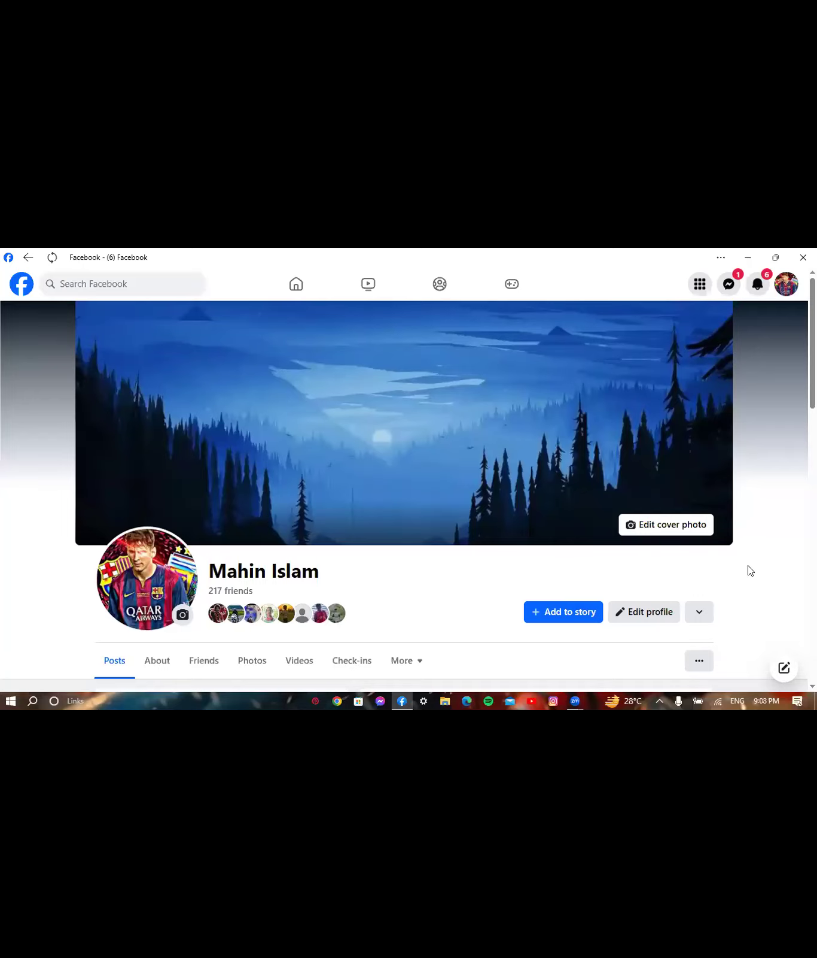
- View the cover photo, then start a new Page from Menu under Create
left_click(677, 334)
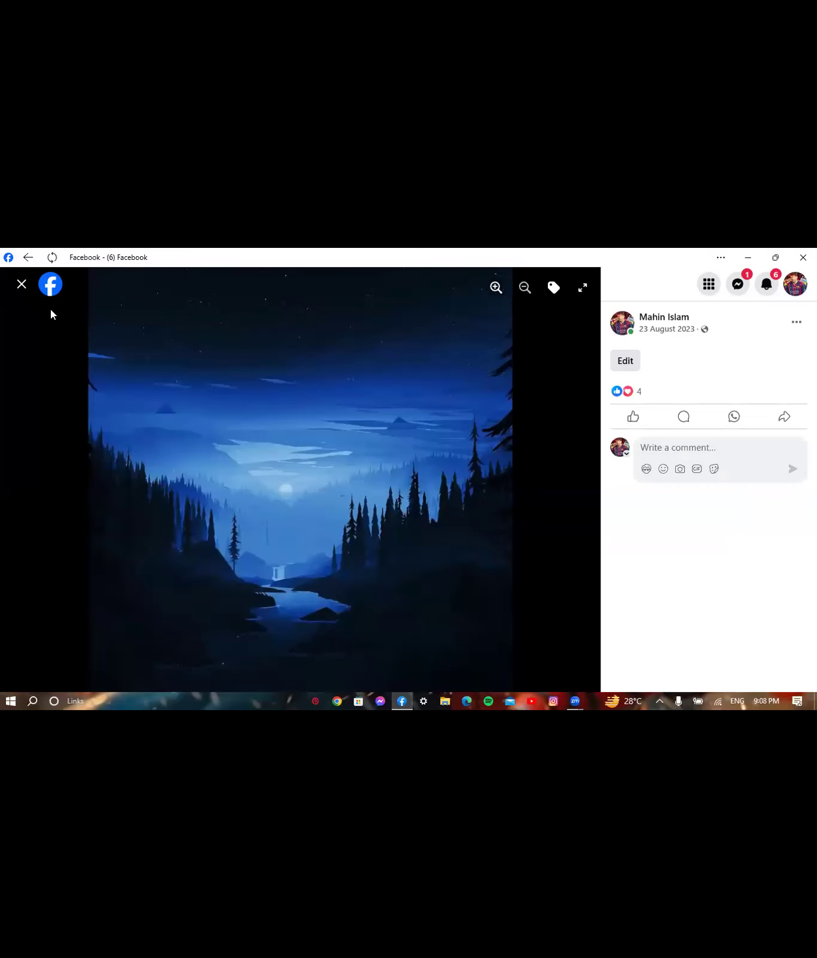
left_click(20, 285)
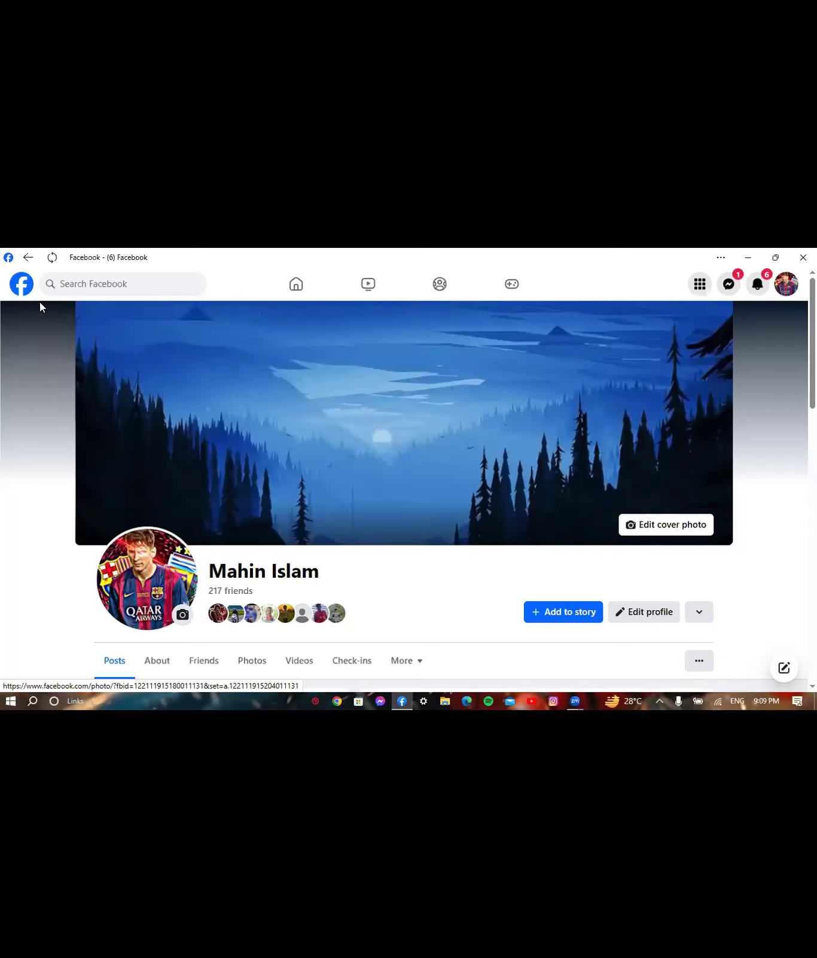
left_click(699, 284)
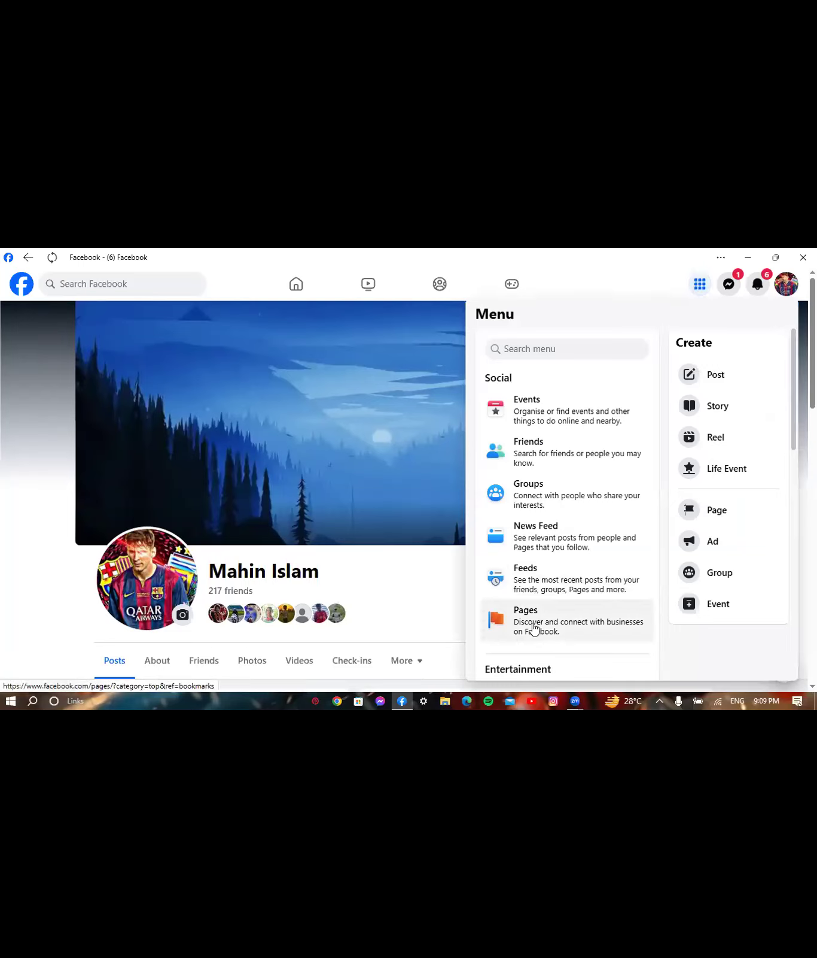
left_click(715, 515)
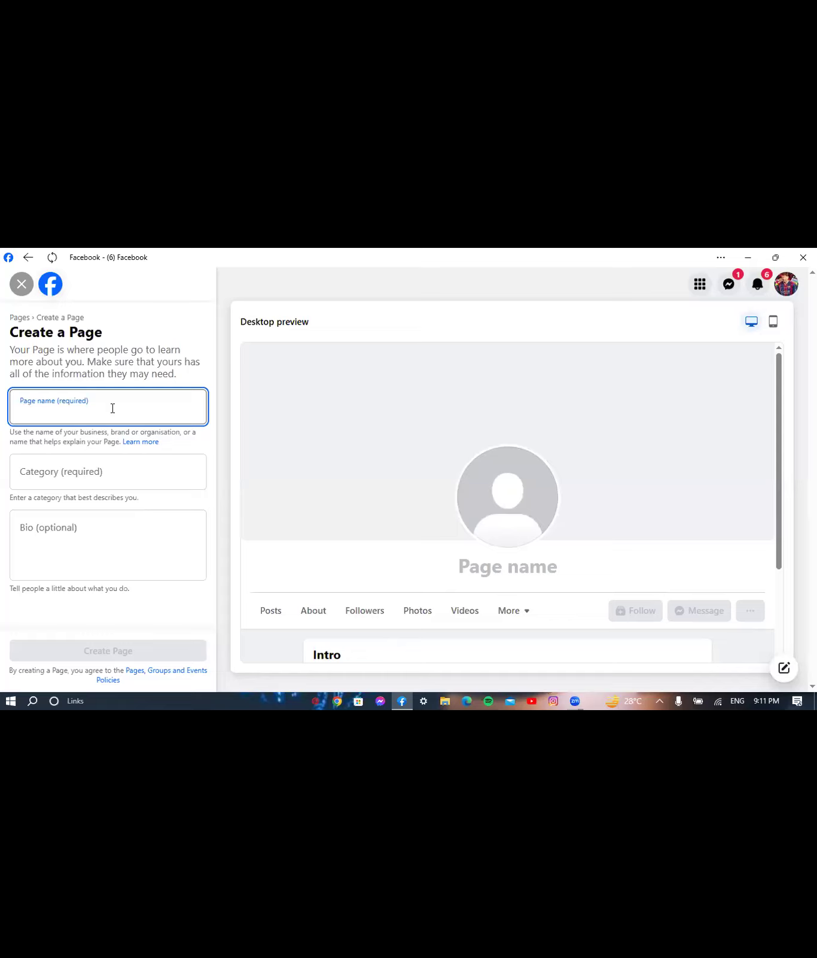
- Enter 'Mahin's Tech World' as the Page name, correcting the typos
type("Mahin'")
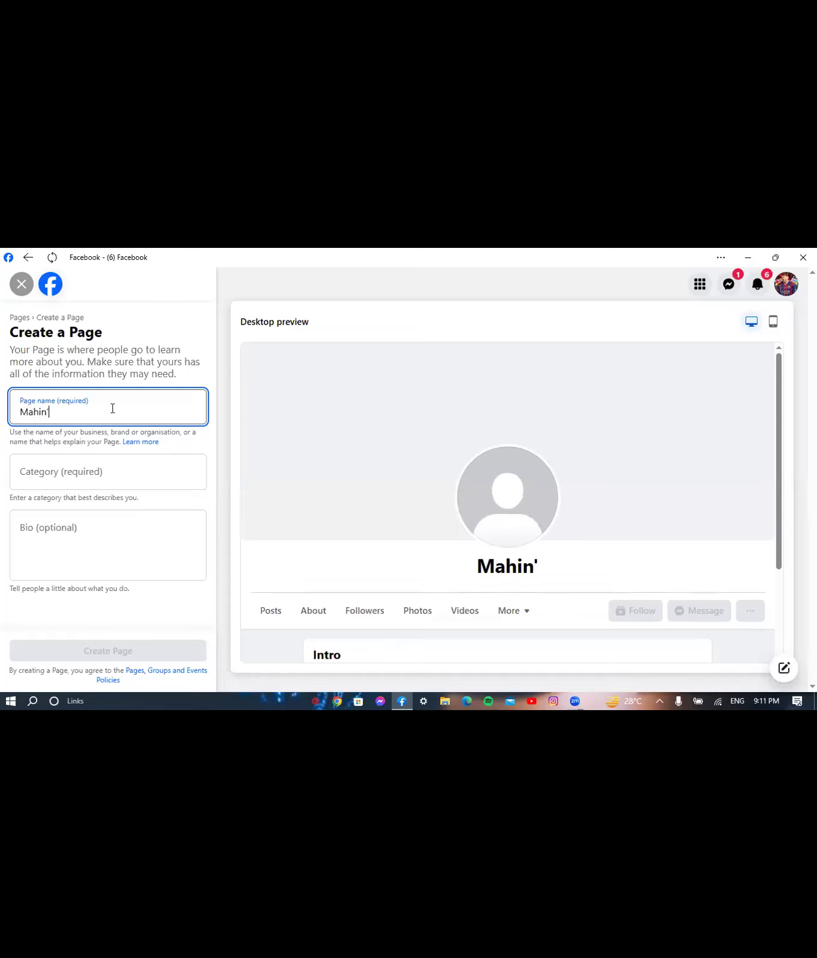
type("s Digi")
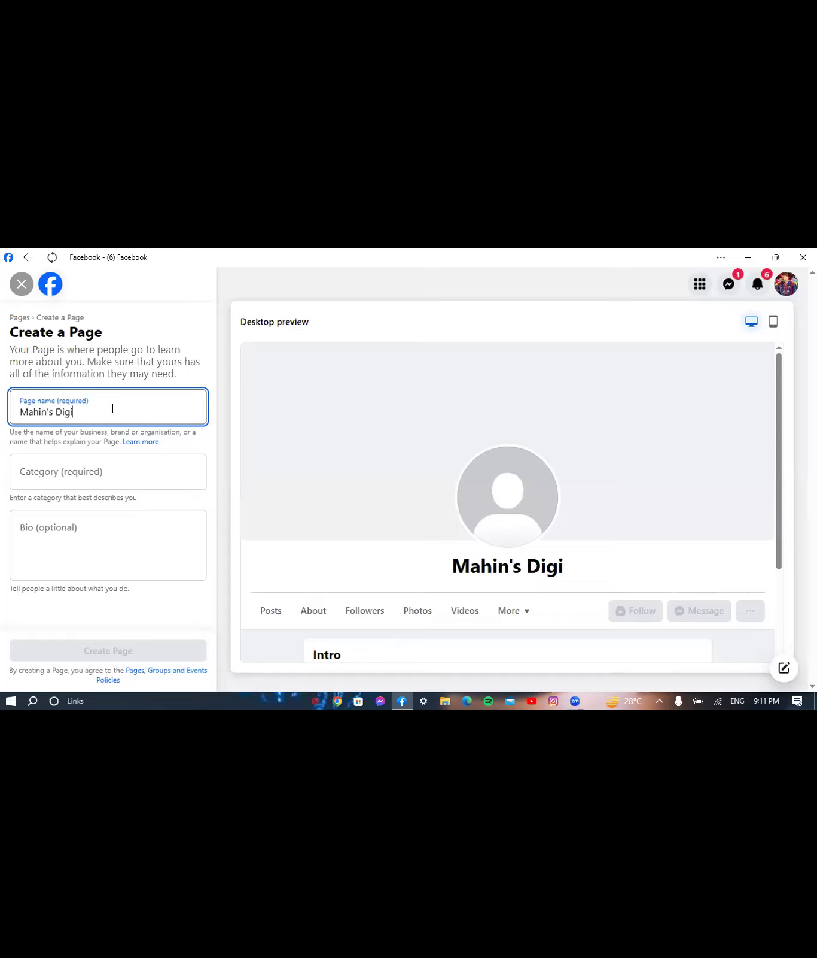
key("BackSpace")
key("BackSpace")
key("BackSpace")
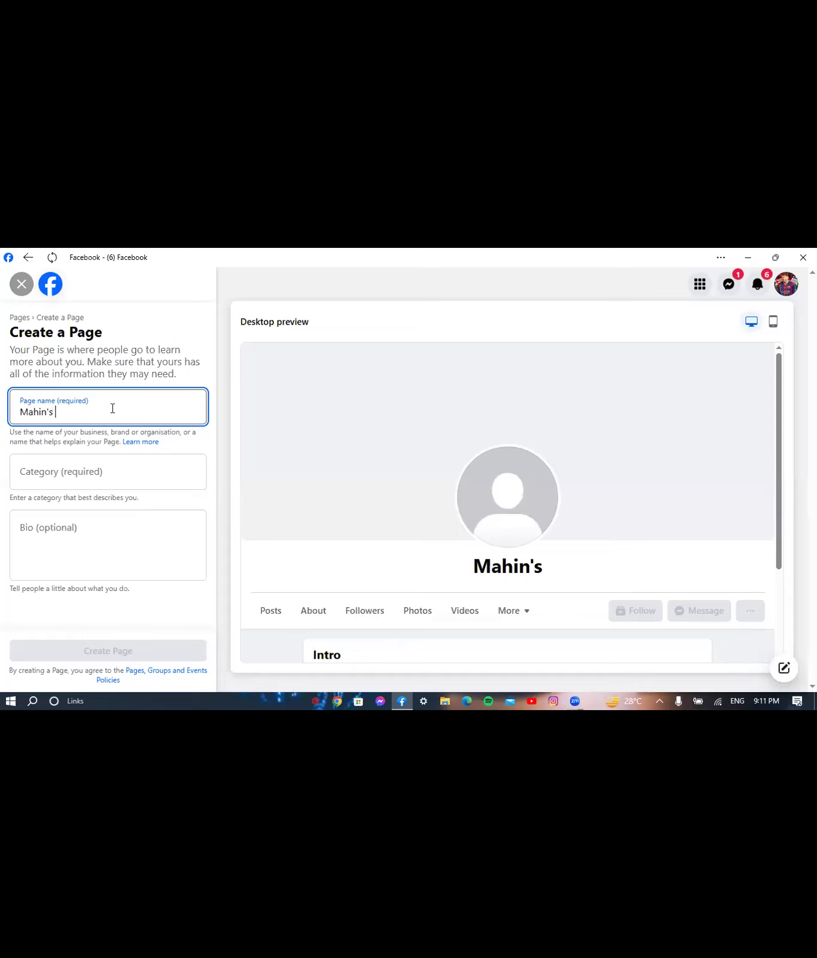
type("Te")
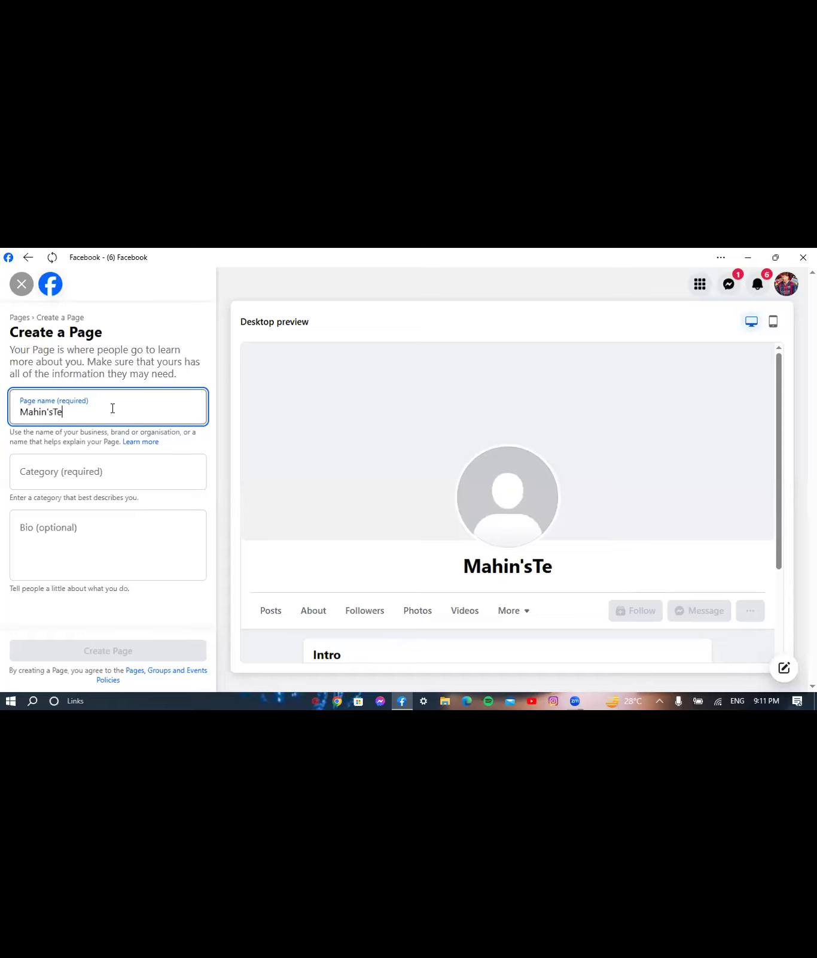
type("ch")
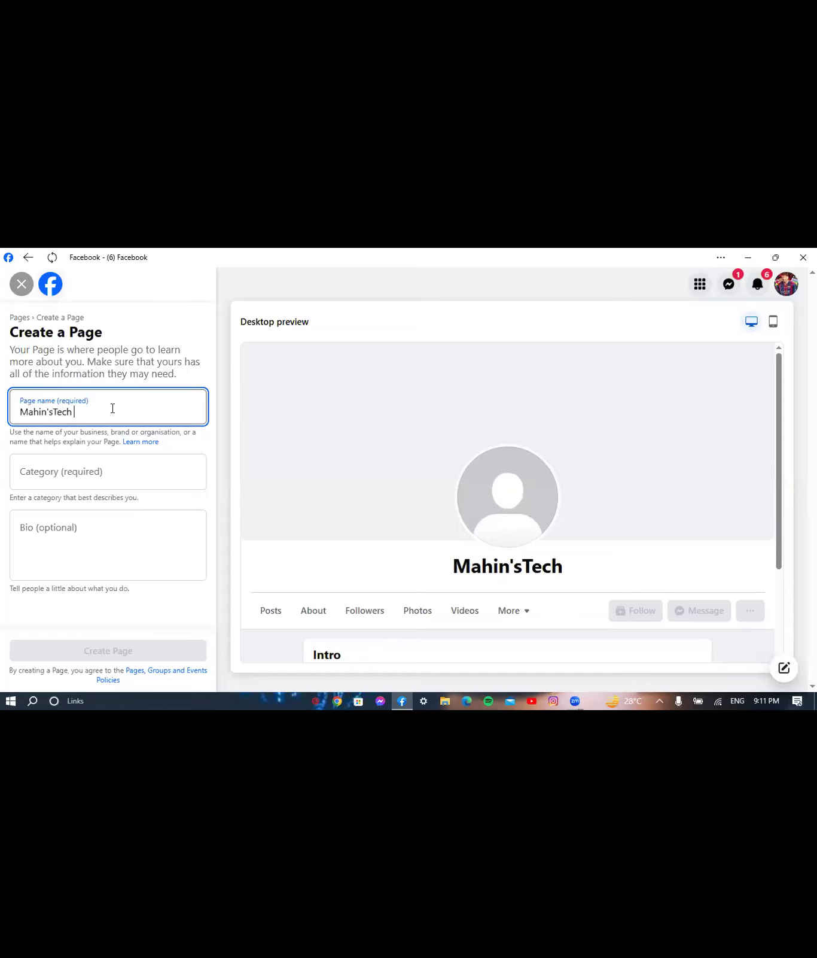
type(" Worls")
key("BackSpace")
type("d")
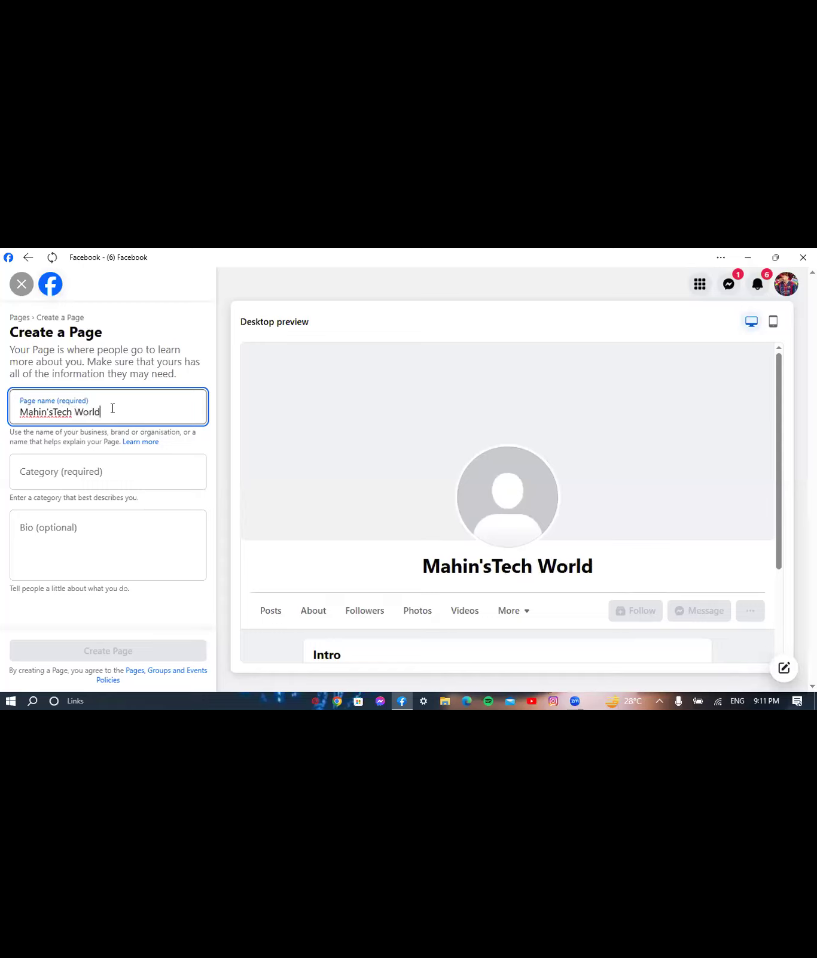
left_click(52, 410)
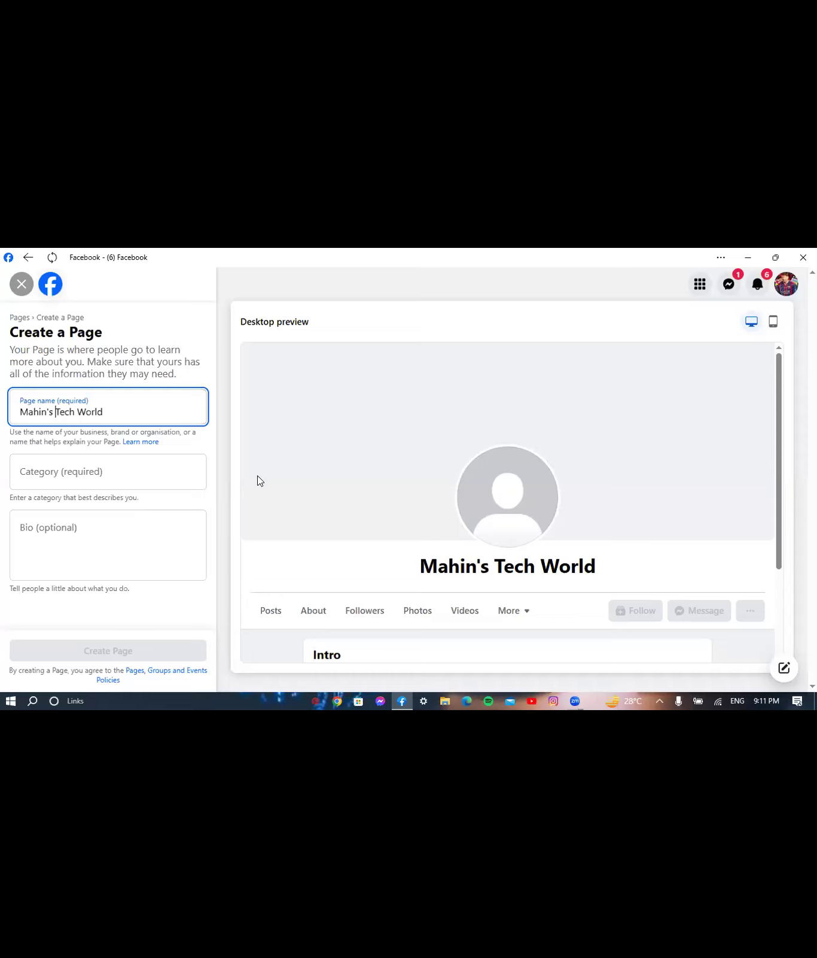
left_click(153, 471)
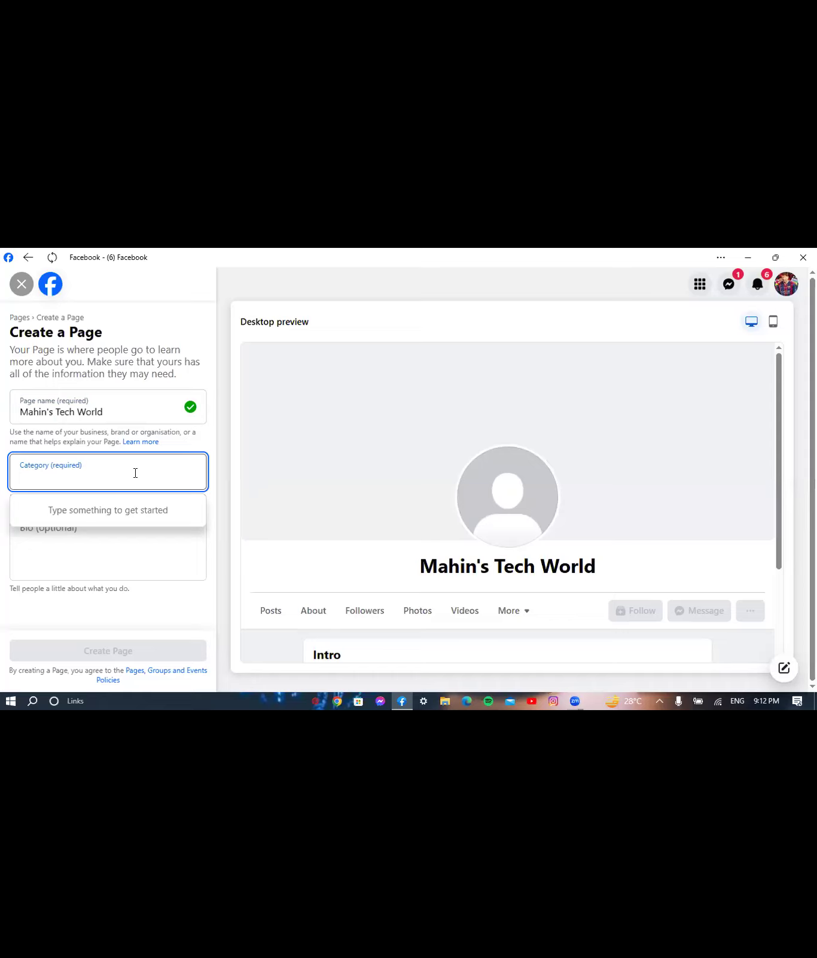
type("Cl")
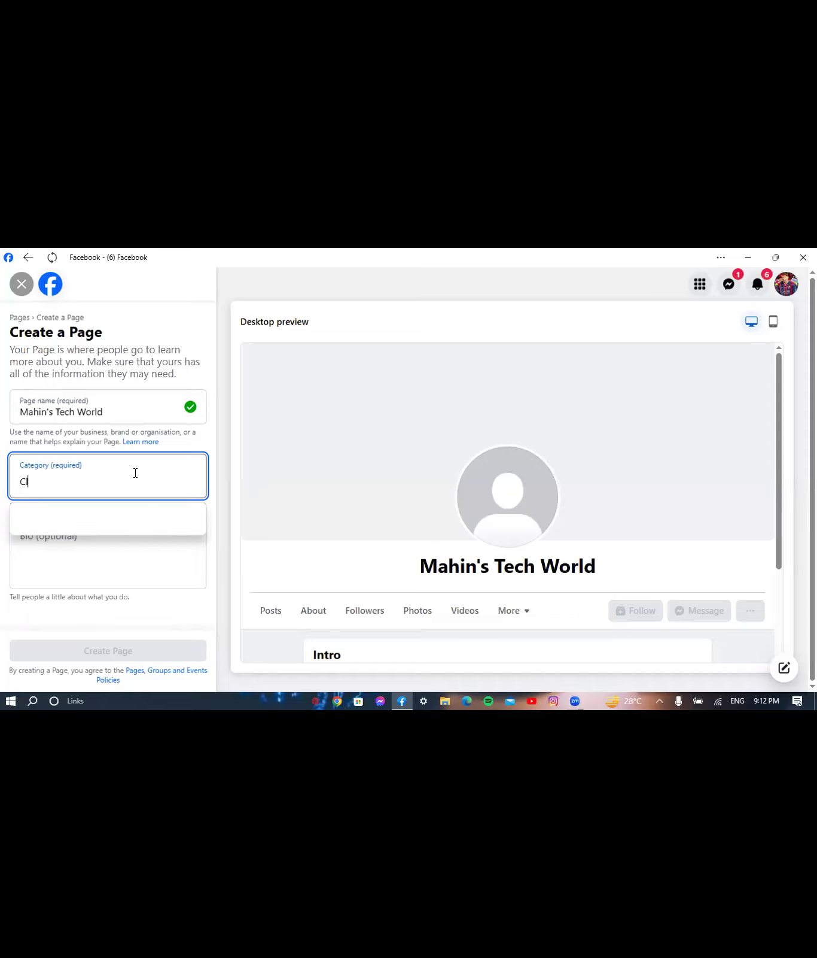
type("oth")
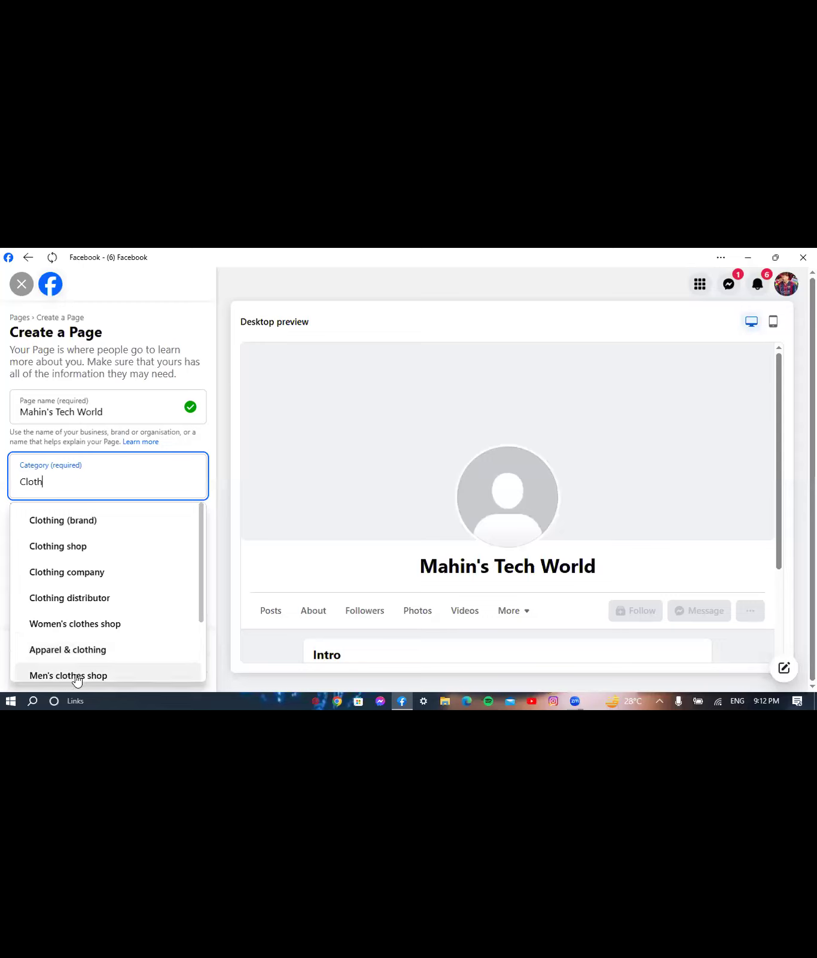
left_click_drag(200, 574, 196, 656)
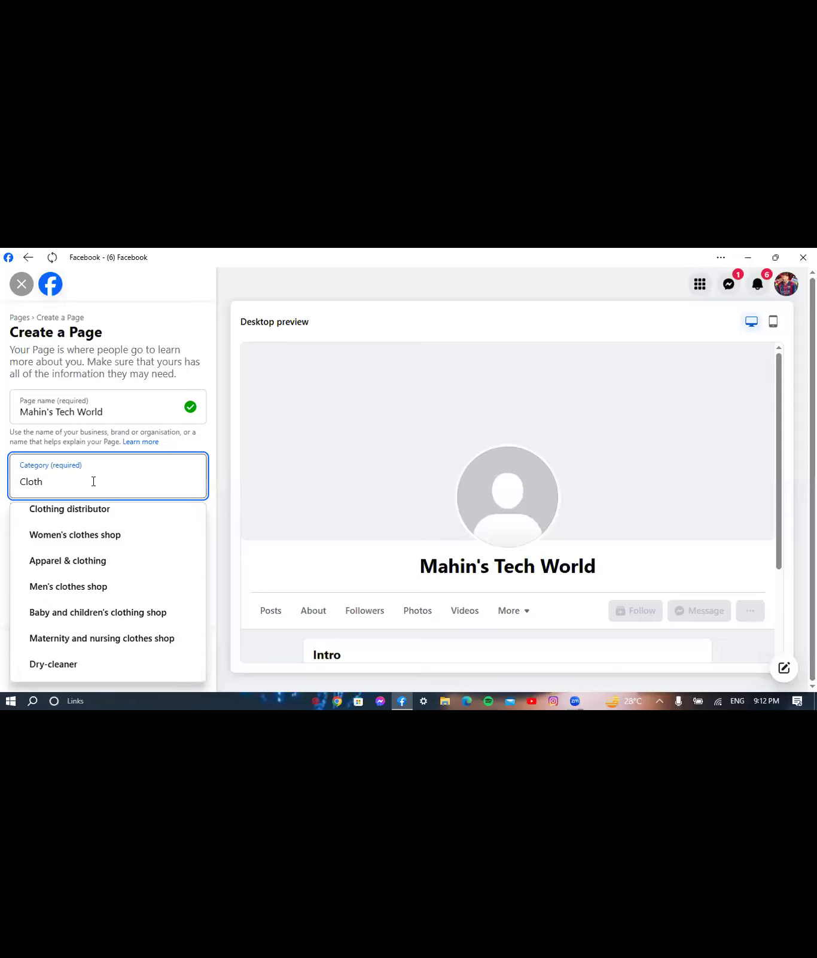
key("BackSpace")
key("BackSpace")
key("BackSpace")
key("BackSpace")
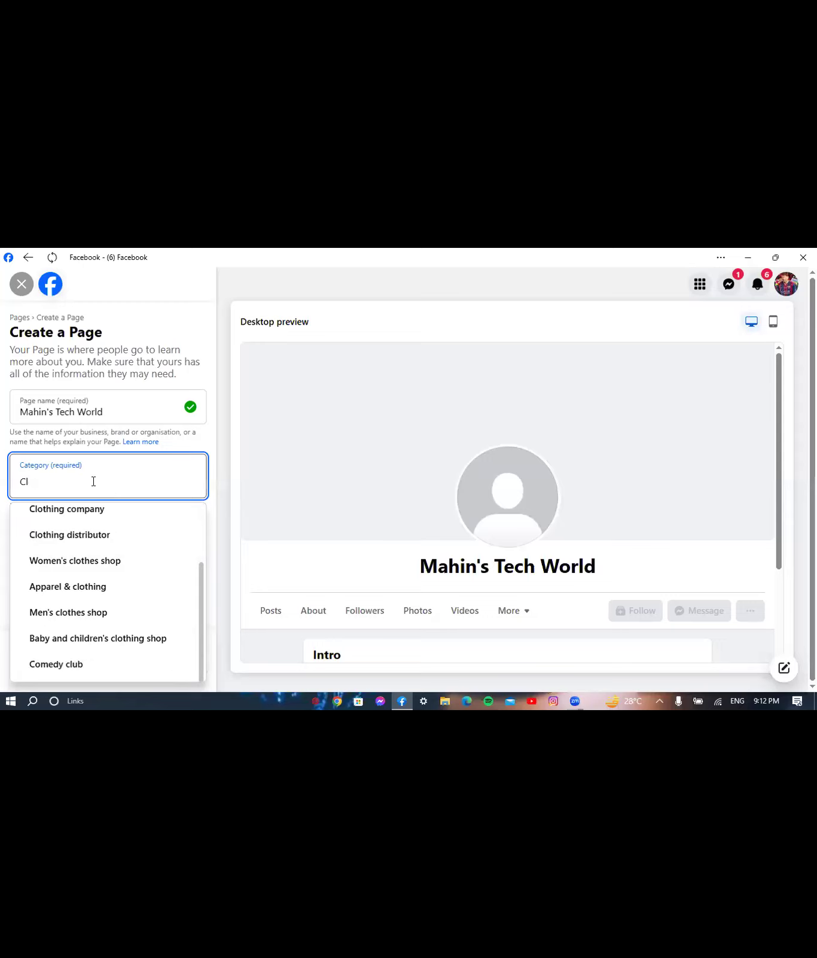
key("BackSpace")
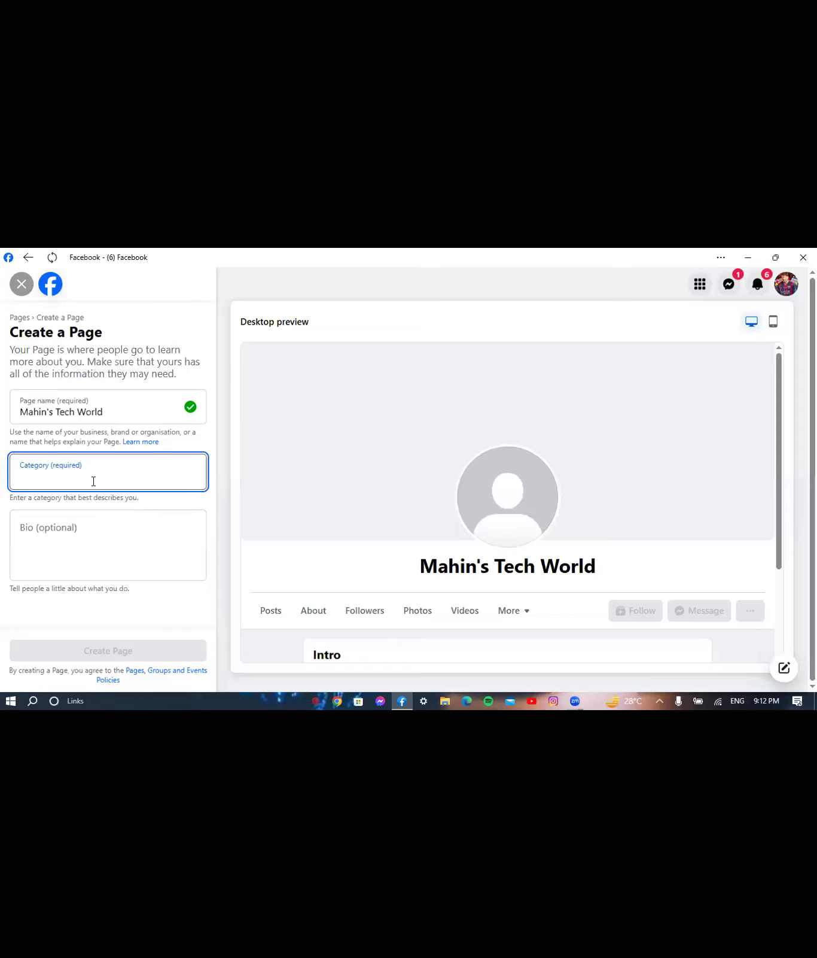
type("food")
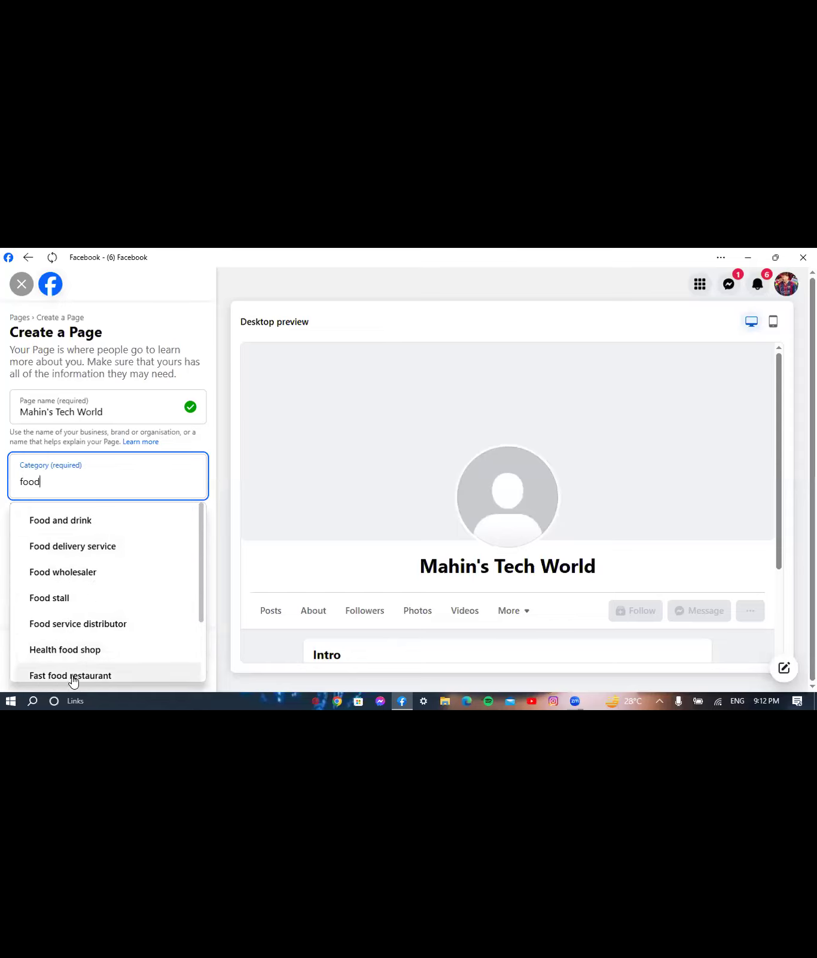
left_click_drag(197, 600, 197, 668)
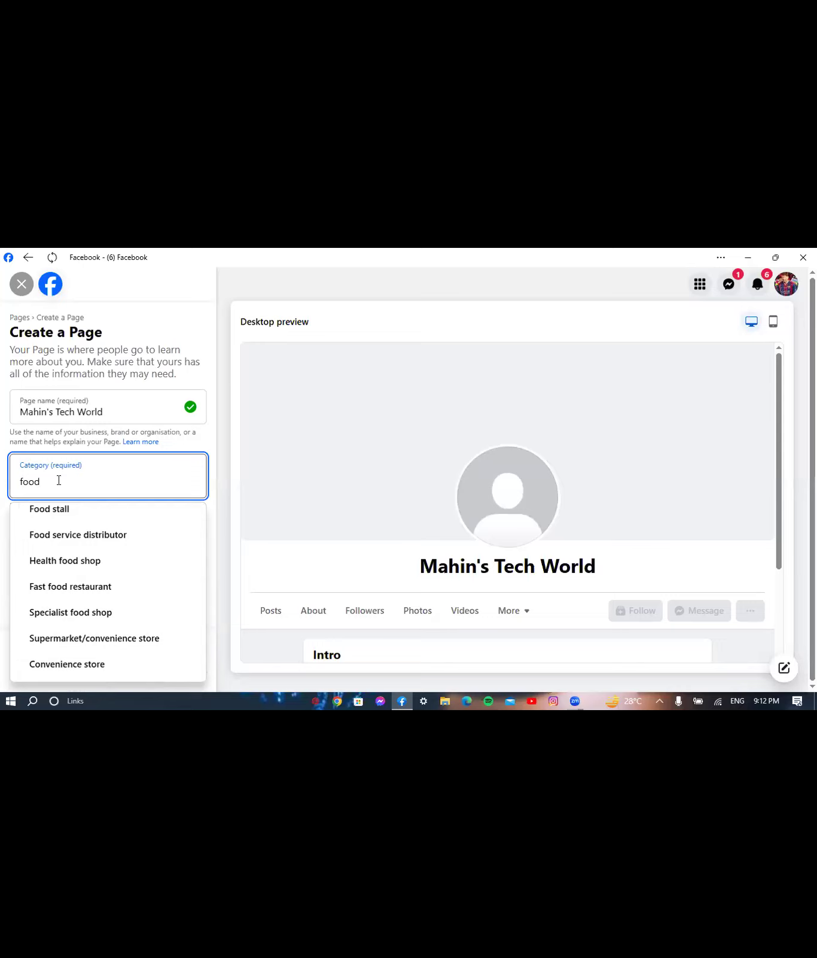
key("BackSpace")
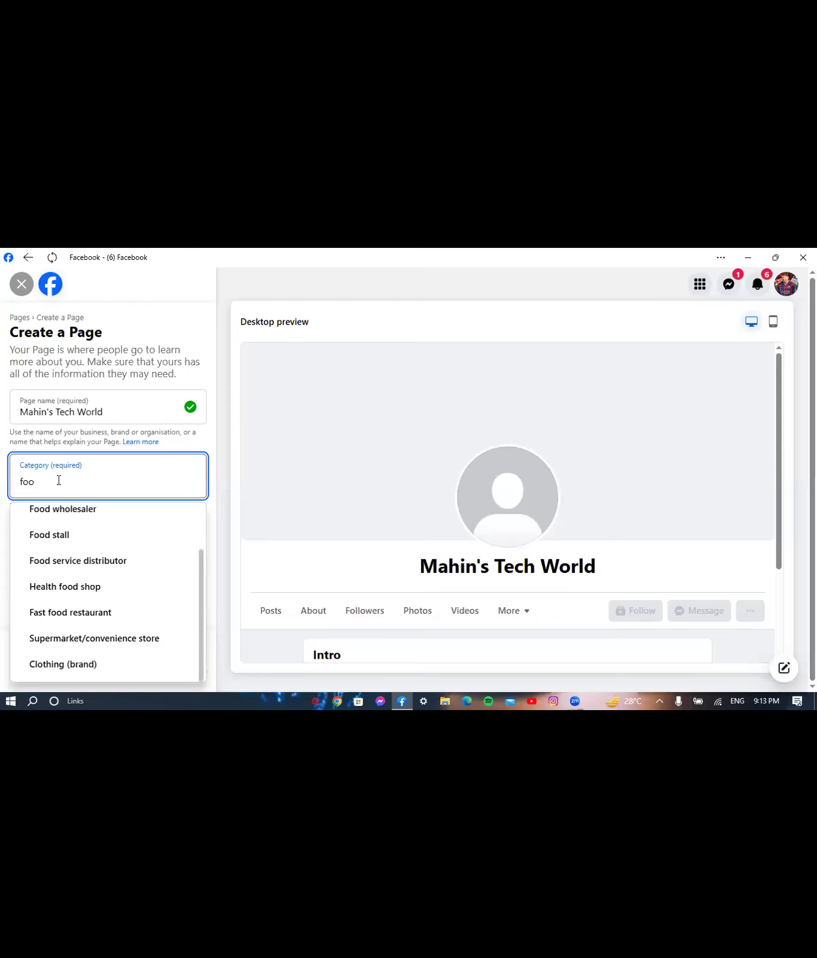
key("BackSpace")
key("BackSpace")
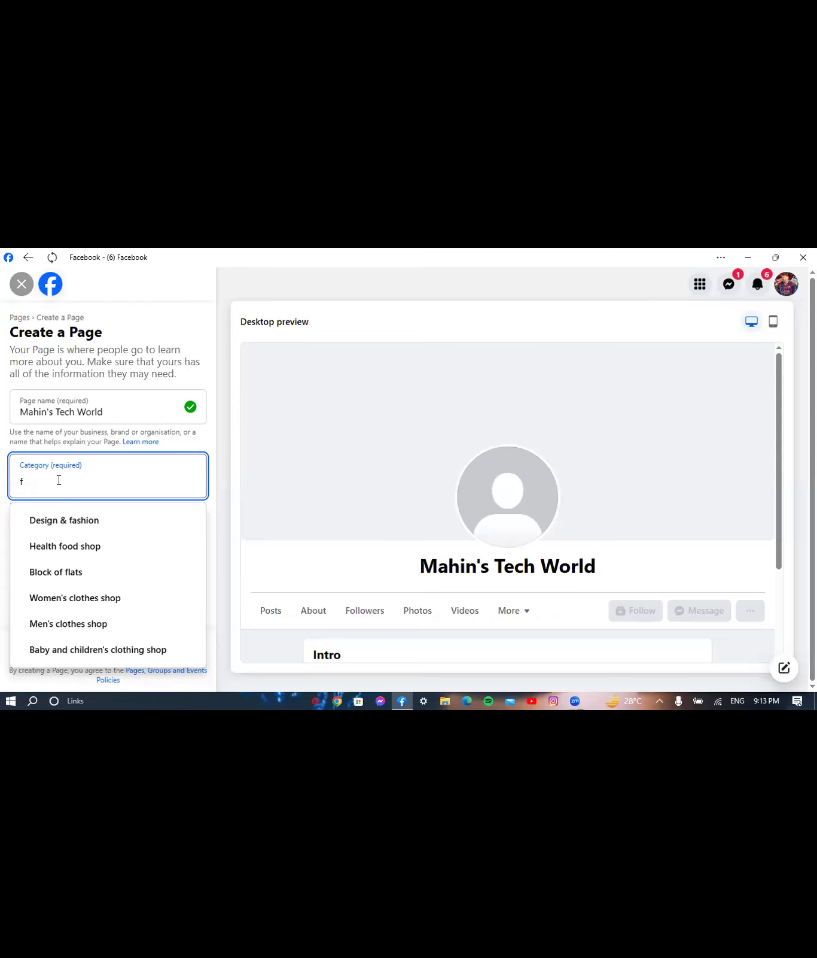
key("BackSpace")
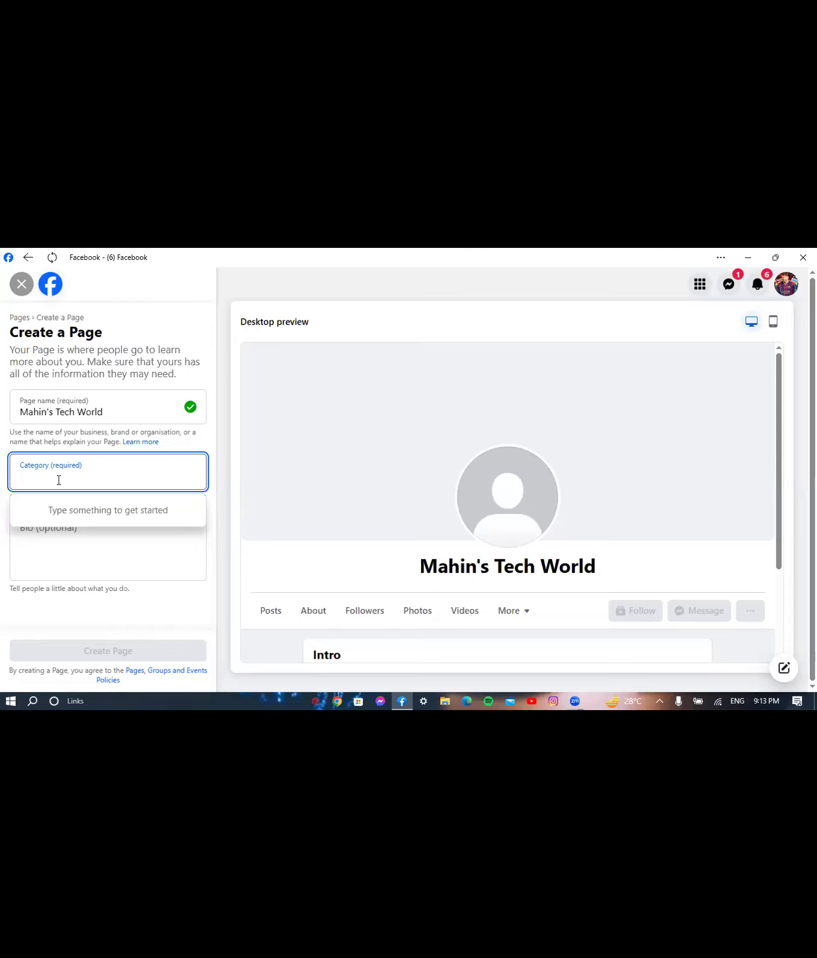
- Search 'Digital' and pick Social media agency as the Page category
type("Digita")
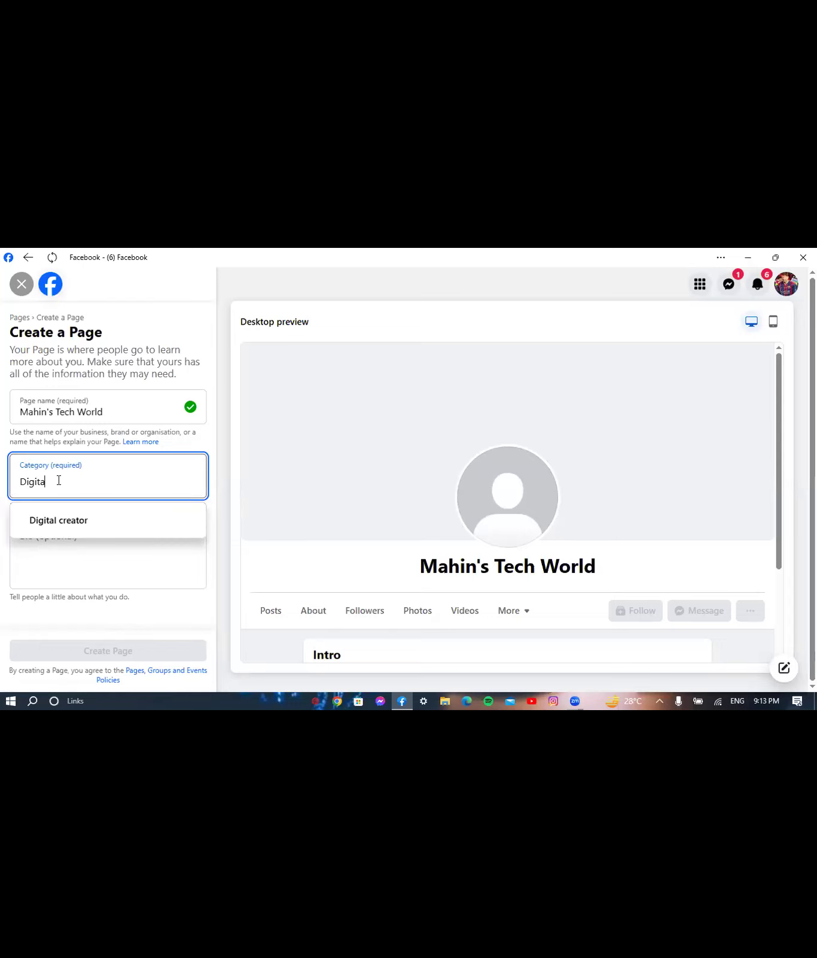
type("l")
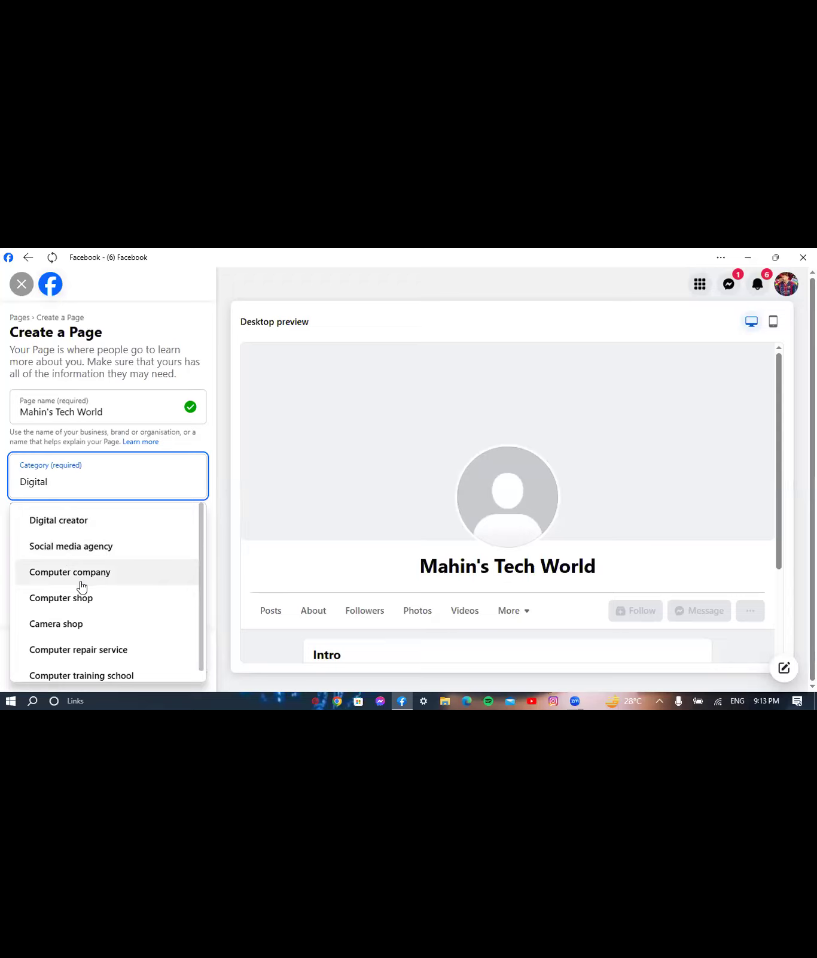
left_click(69, 547)
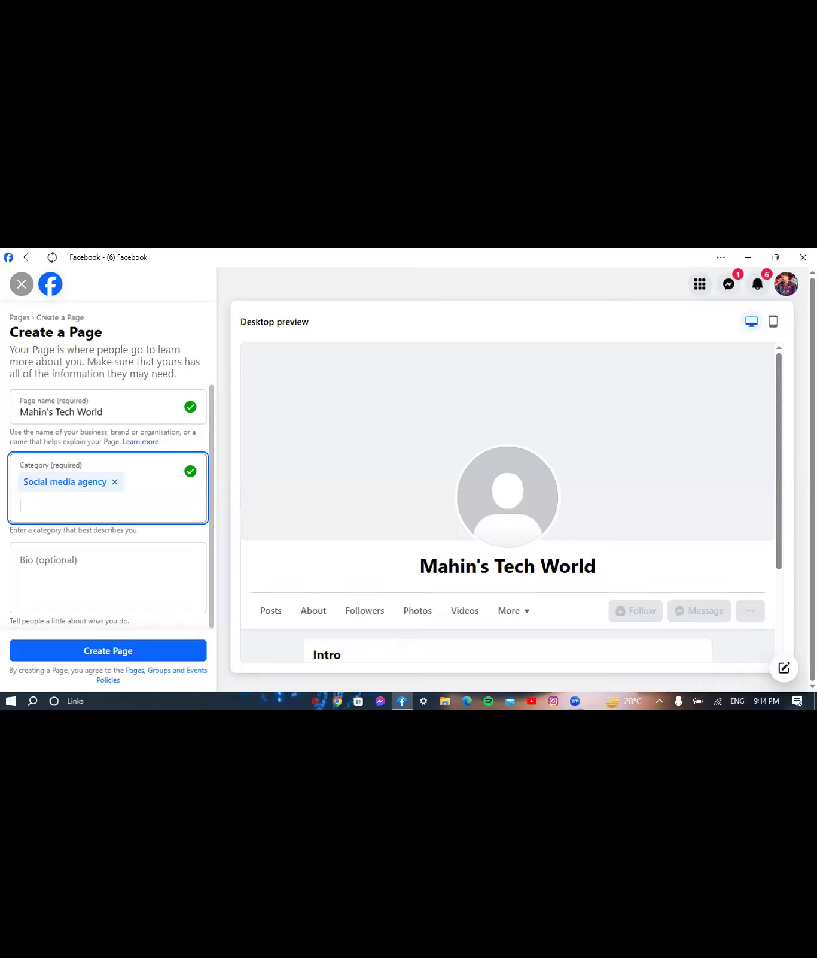
left_click(64, 568)
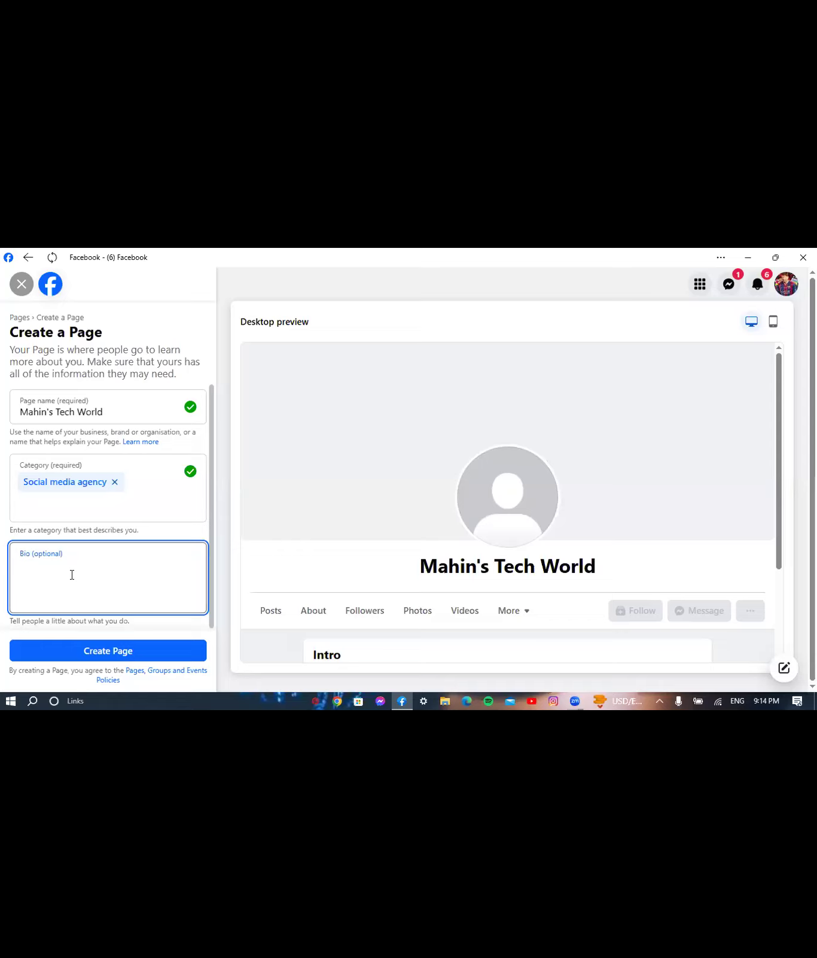
- Type the bio 'Mahin's Tech World is a social media agency. You will get social media services'
type("Mahi'")
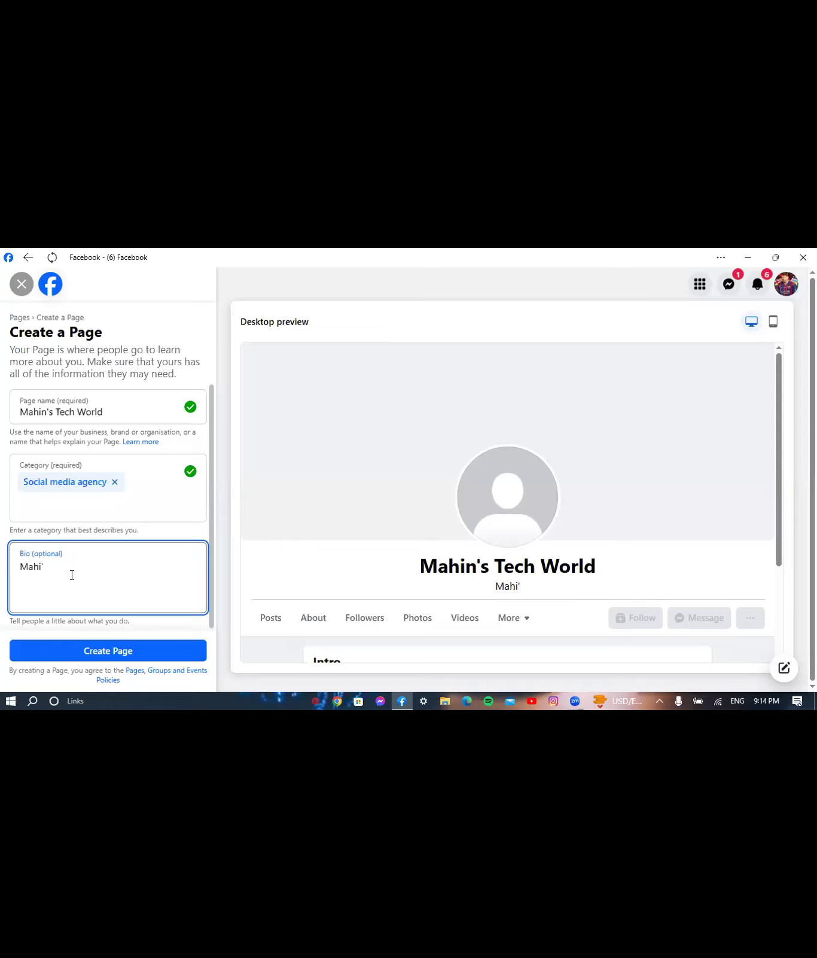
key("BackSpace")
type("n's Tech Wor")
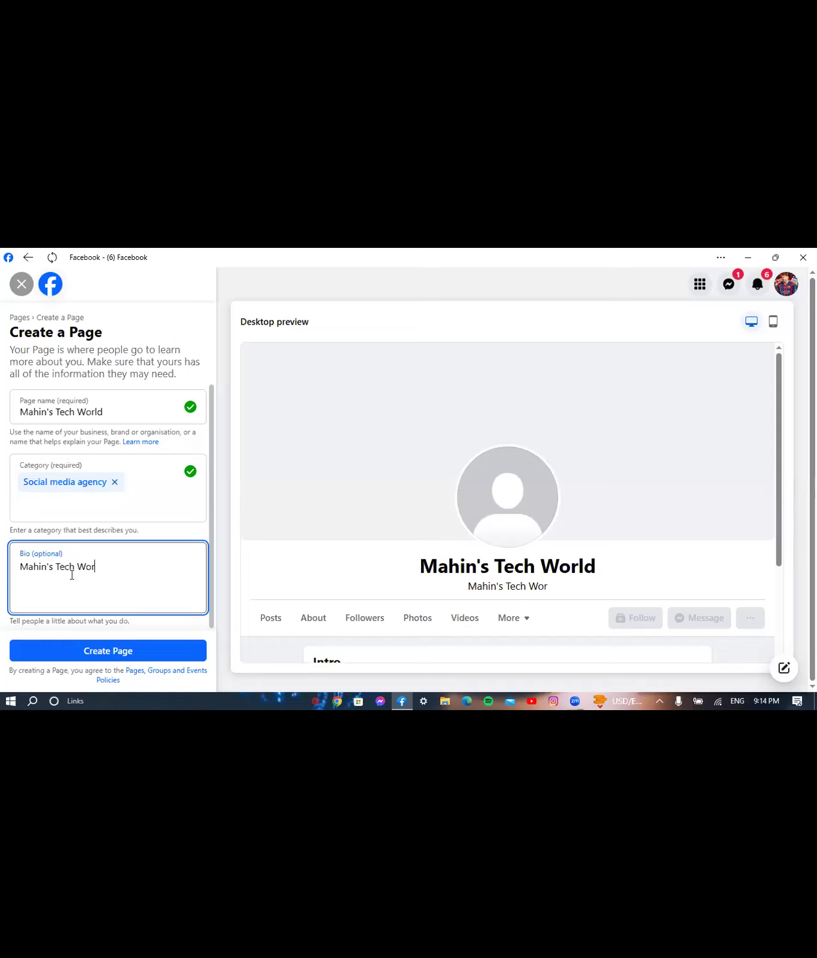
type("ld is a")
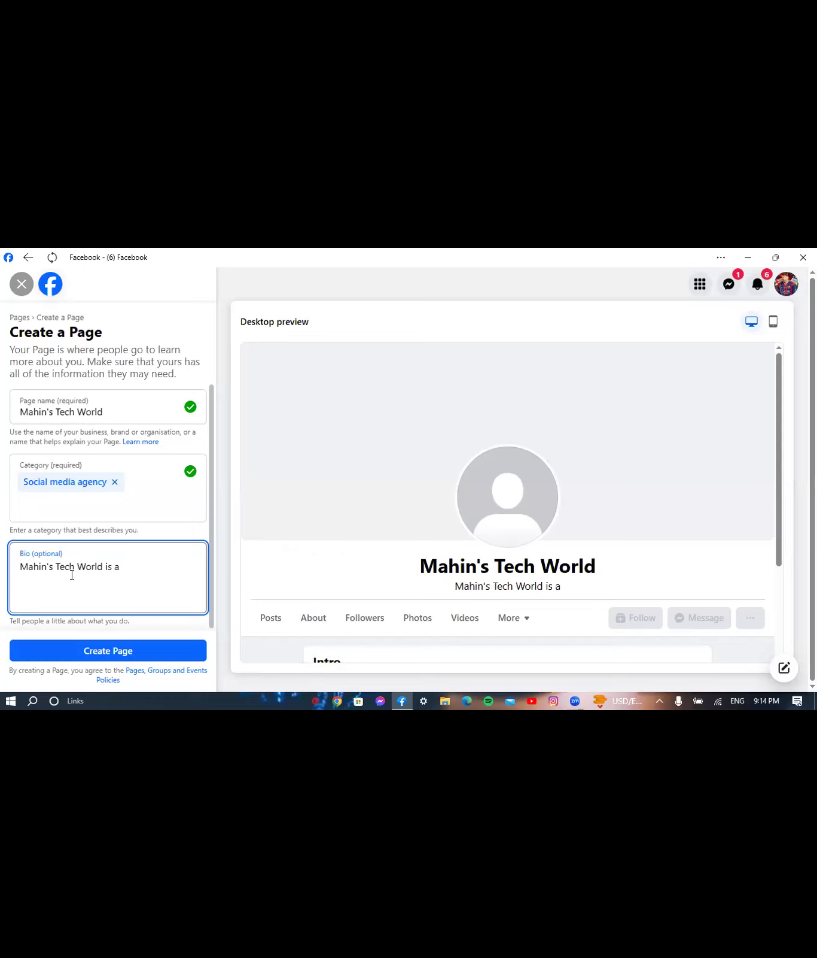
type(" soc")
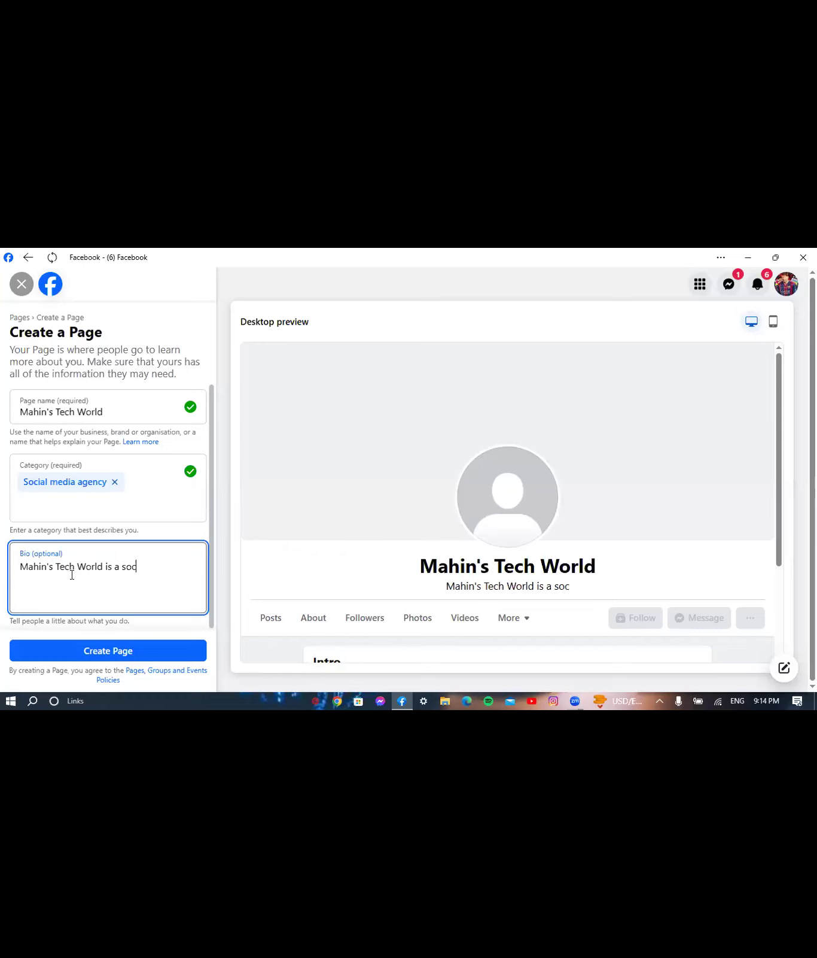
type("ial")
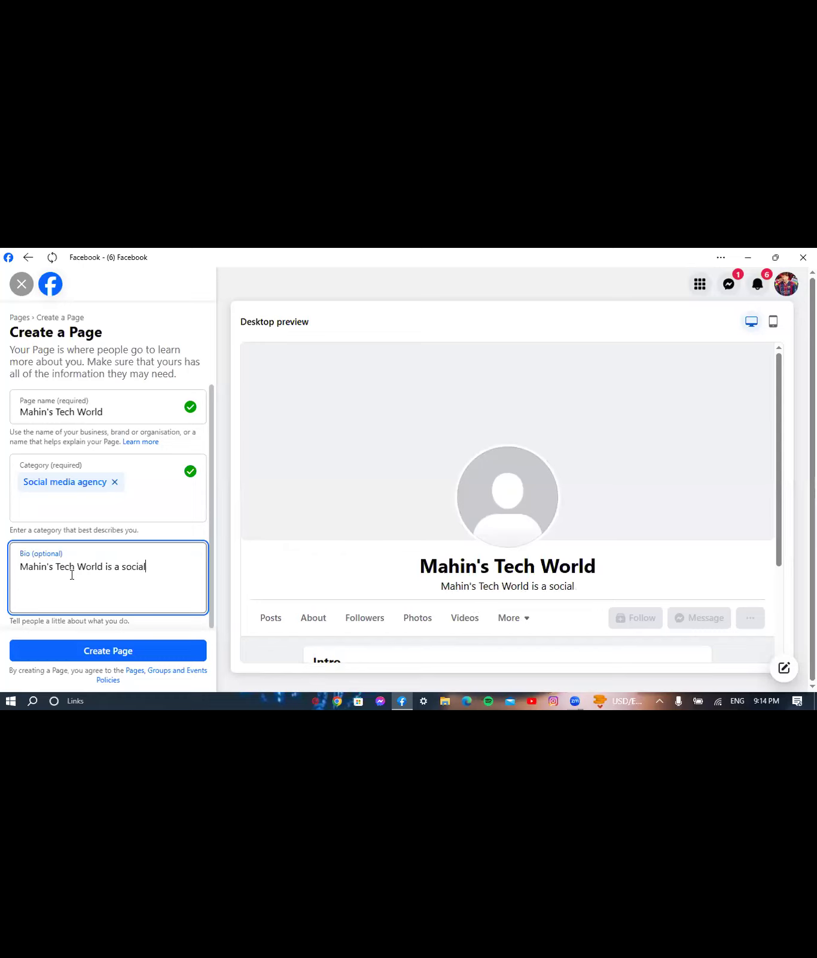
type(" media age")
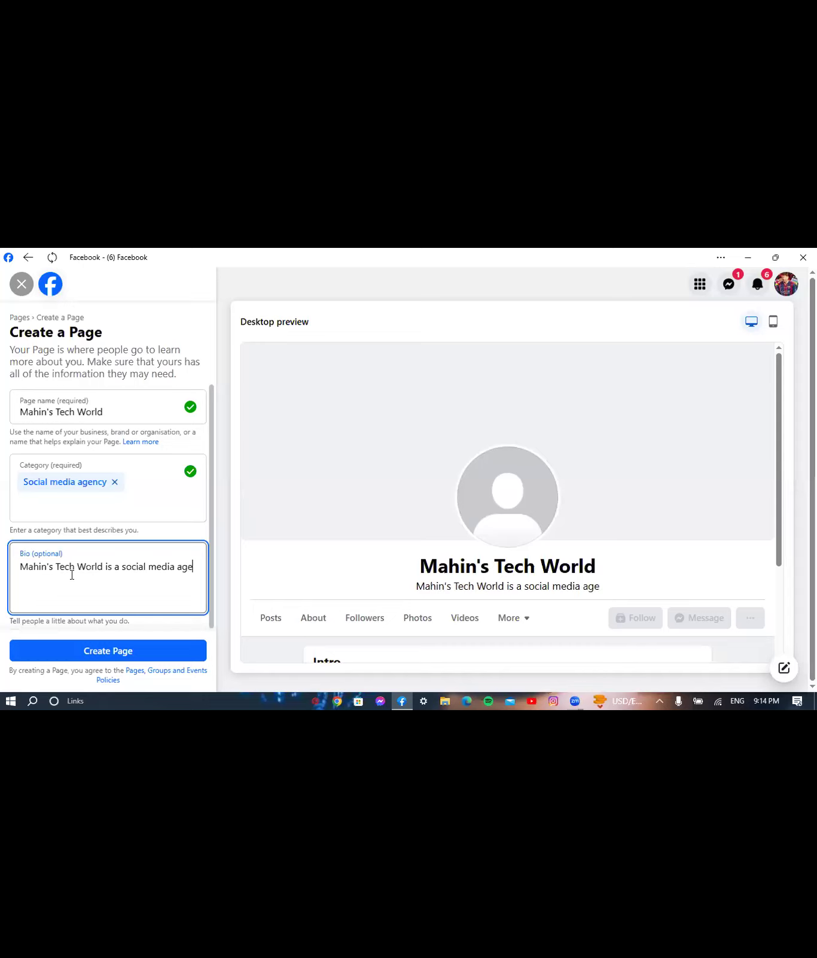
type("ncy")
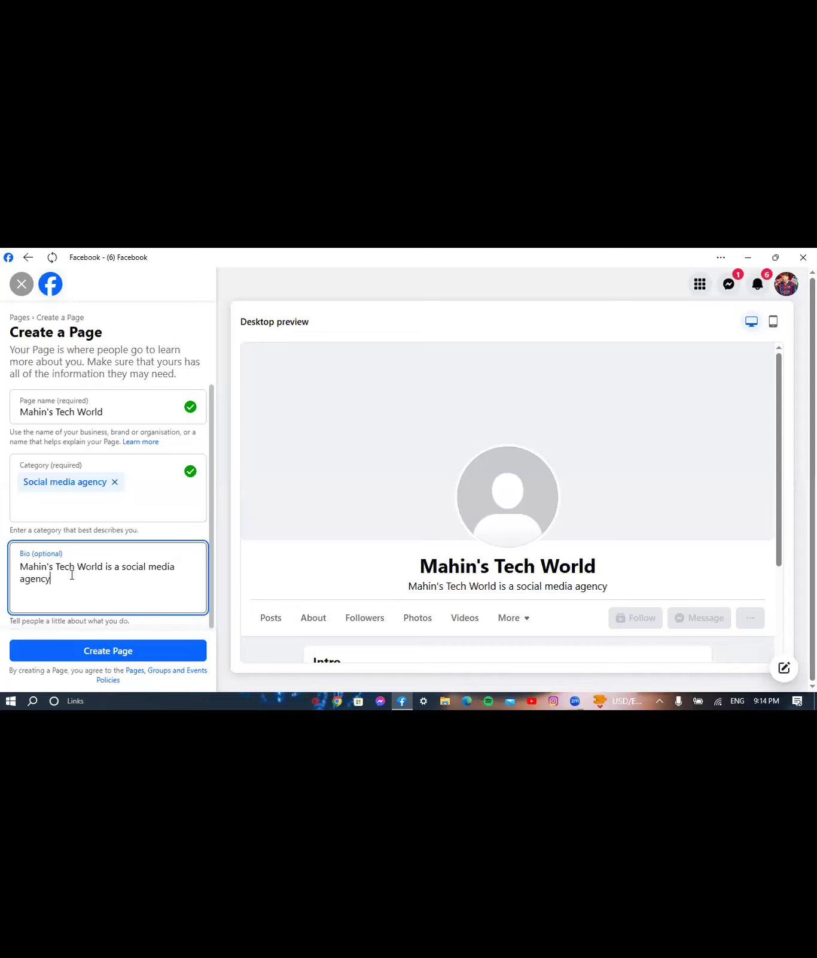
type(".")
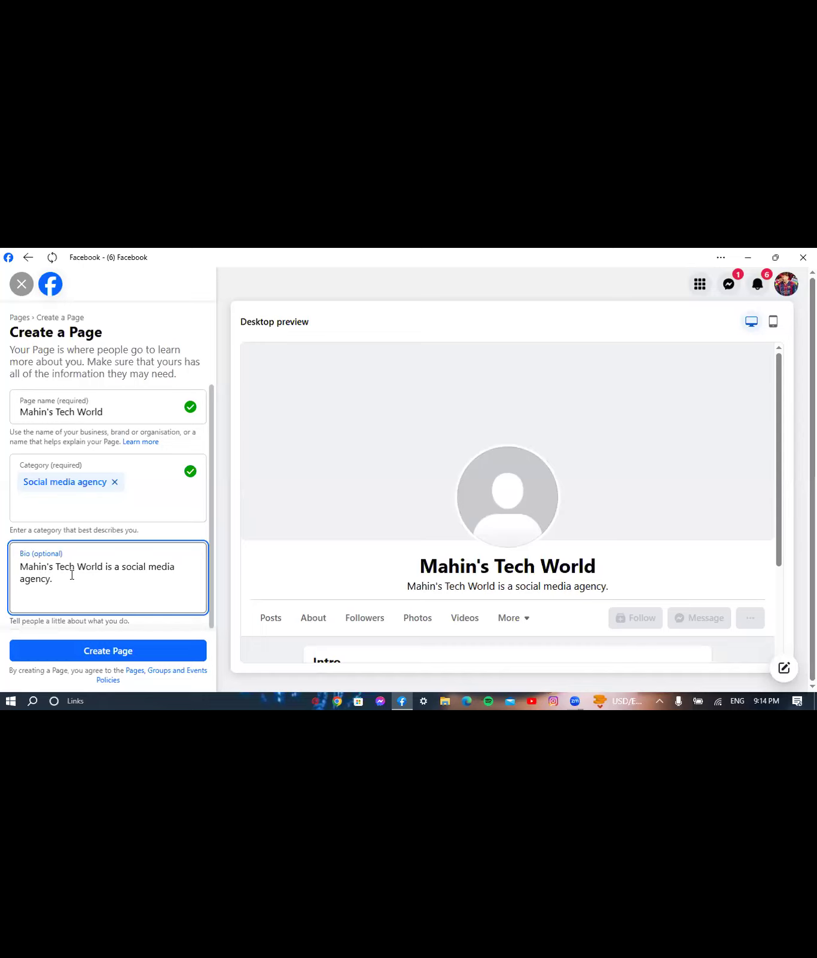
type(" We")
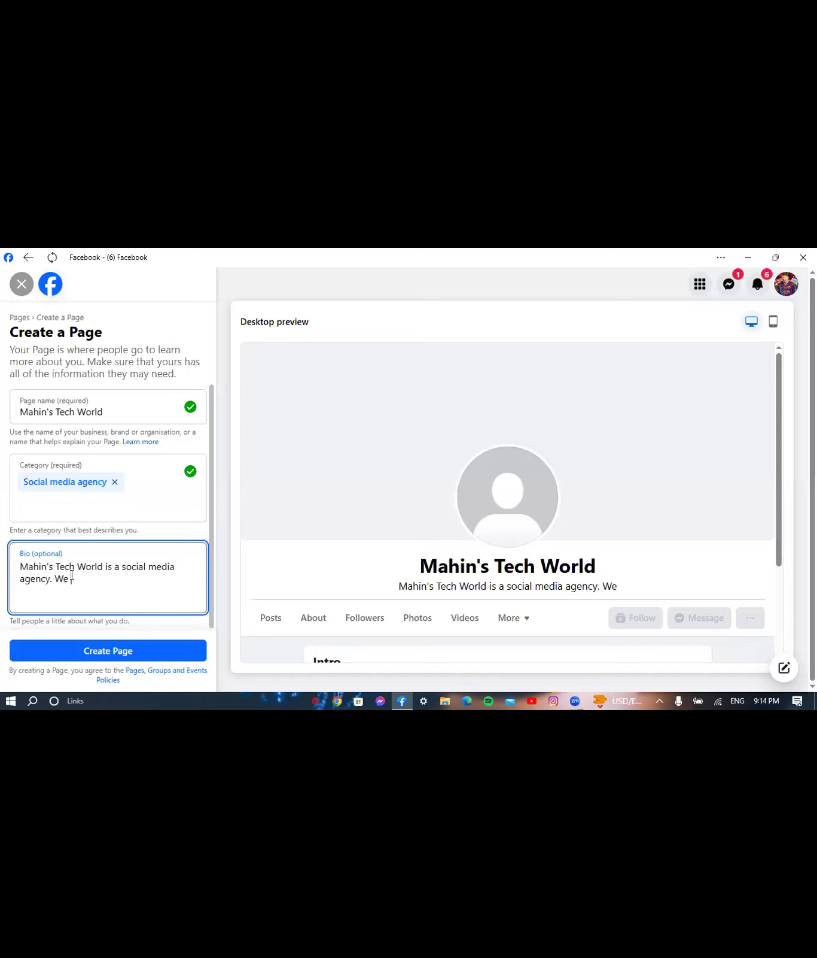
key("BackSpace")
key("BackSpace")
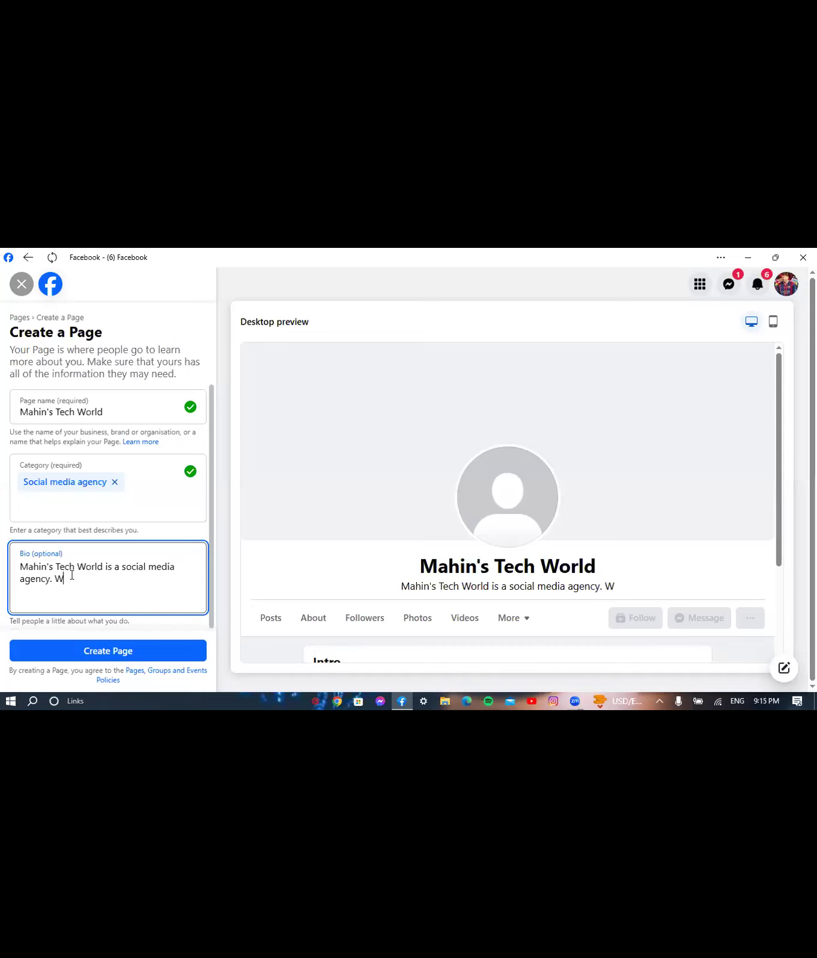
key("BackSpace")
key("BackSpace")
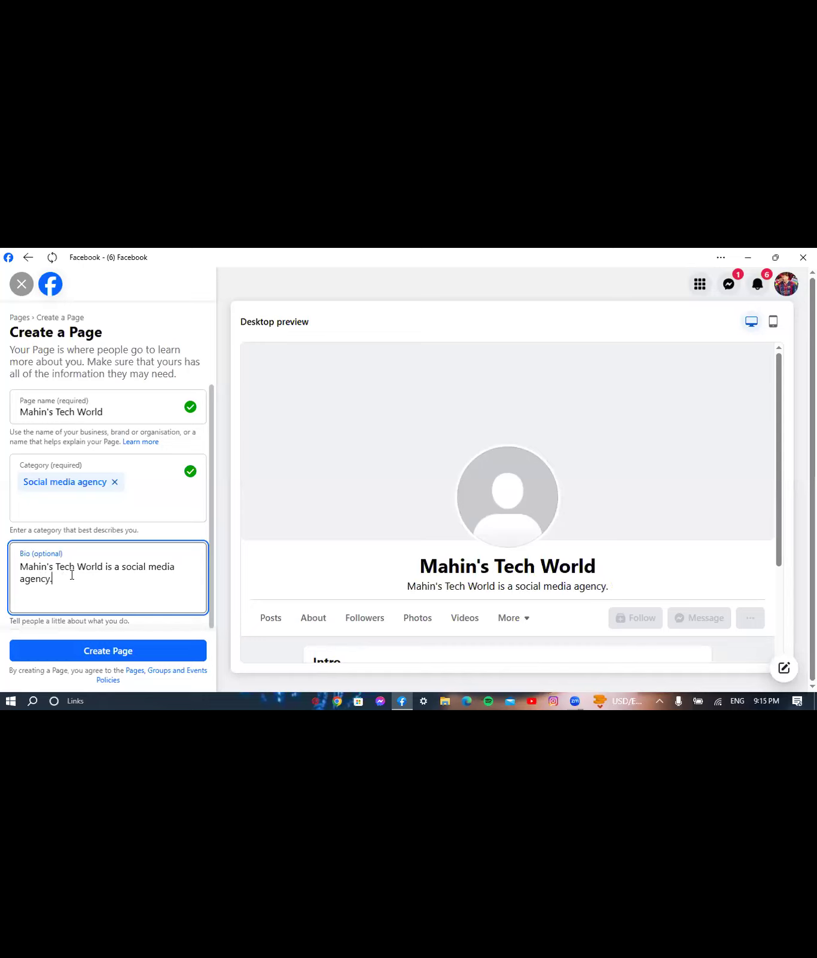
key("BackSpace")
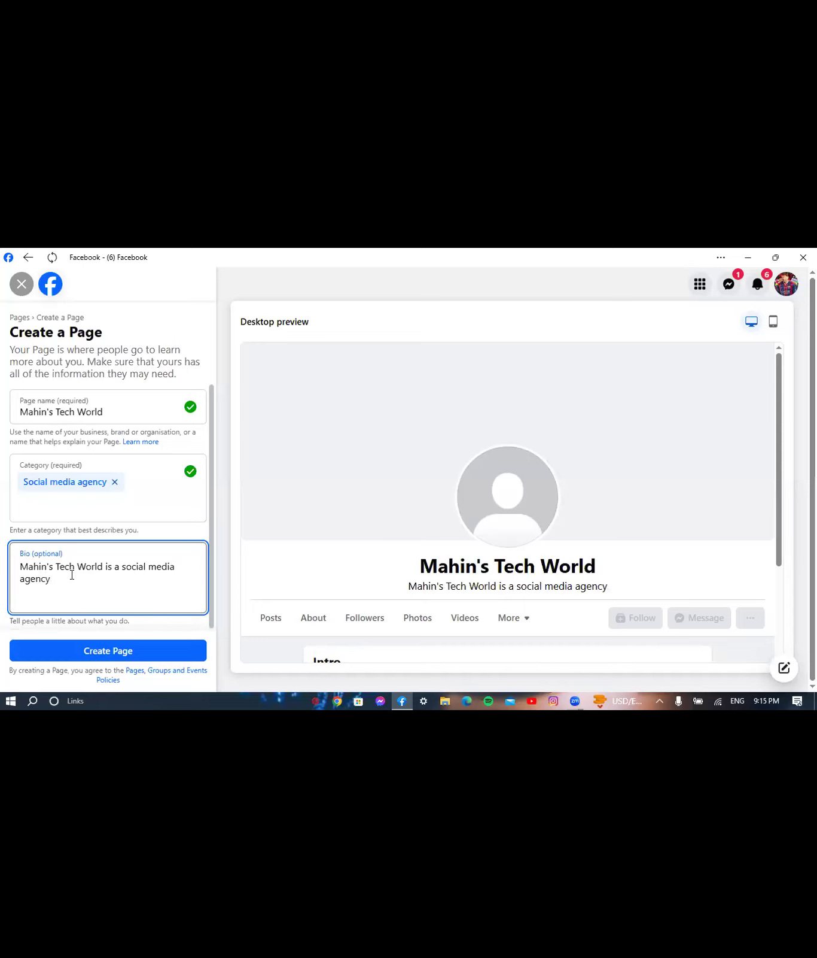
type(". ")
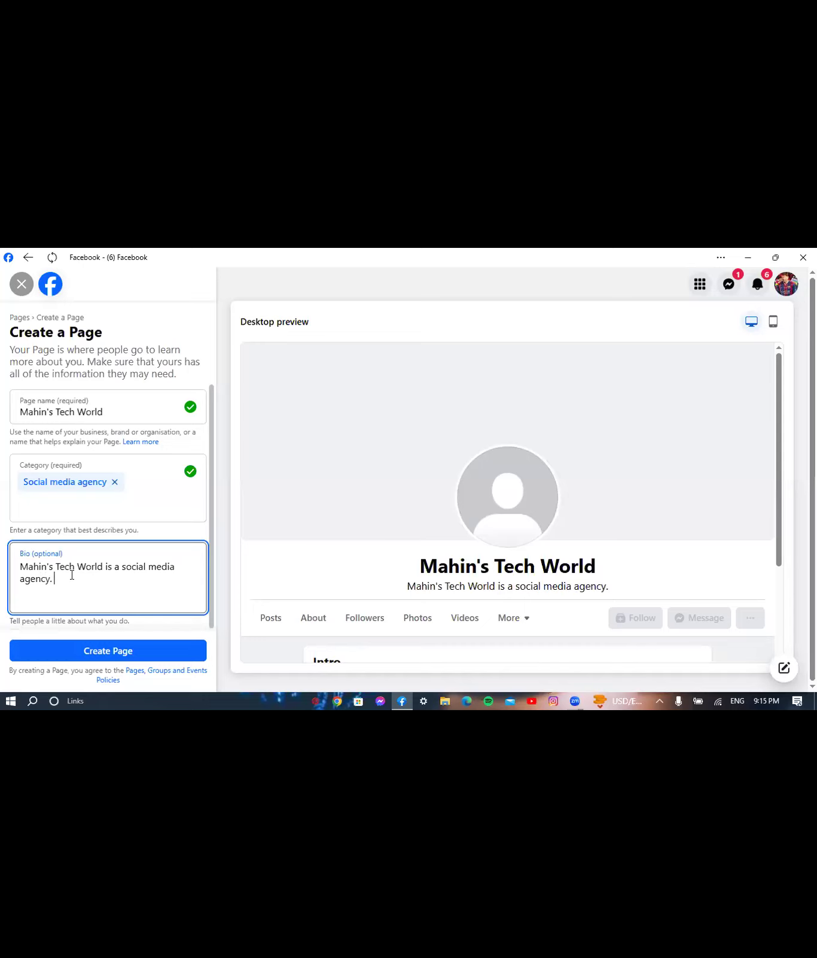
type("You w")
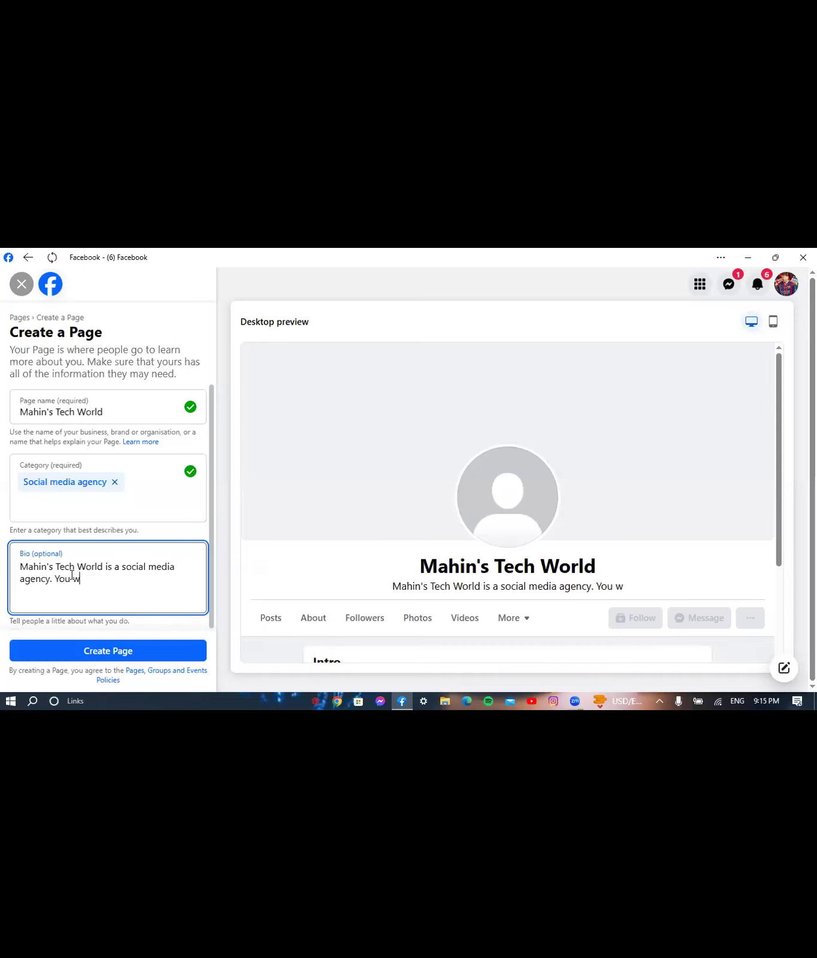
type("ill get ")
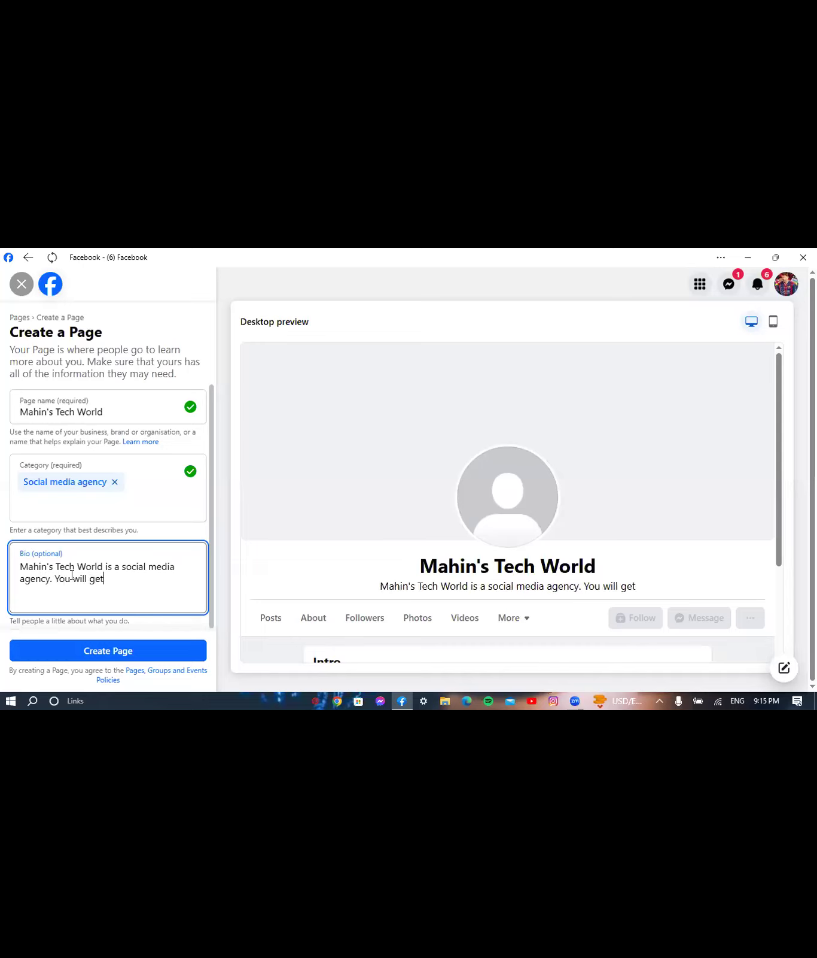
type("s")
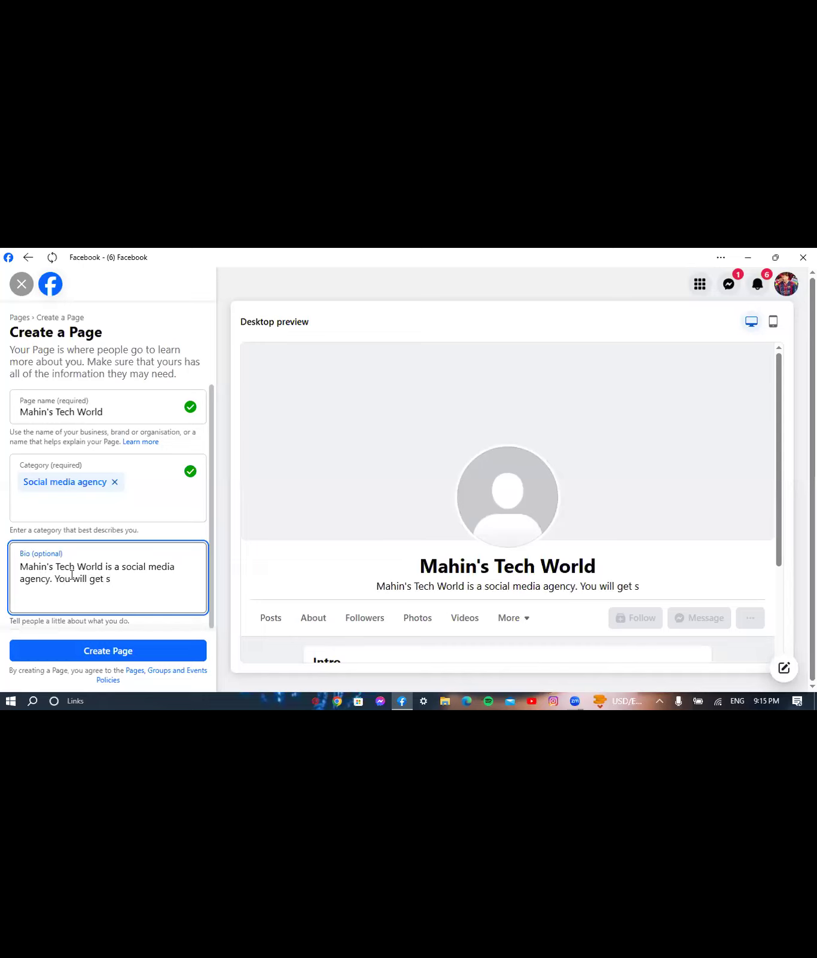
type("ocial m")
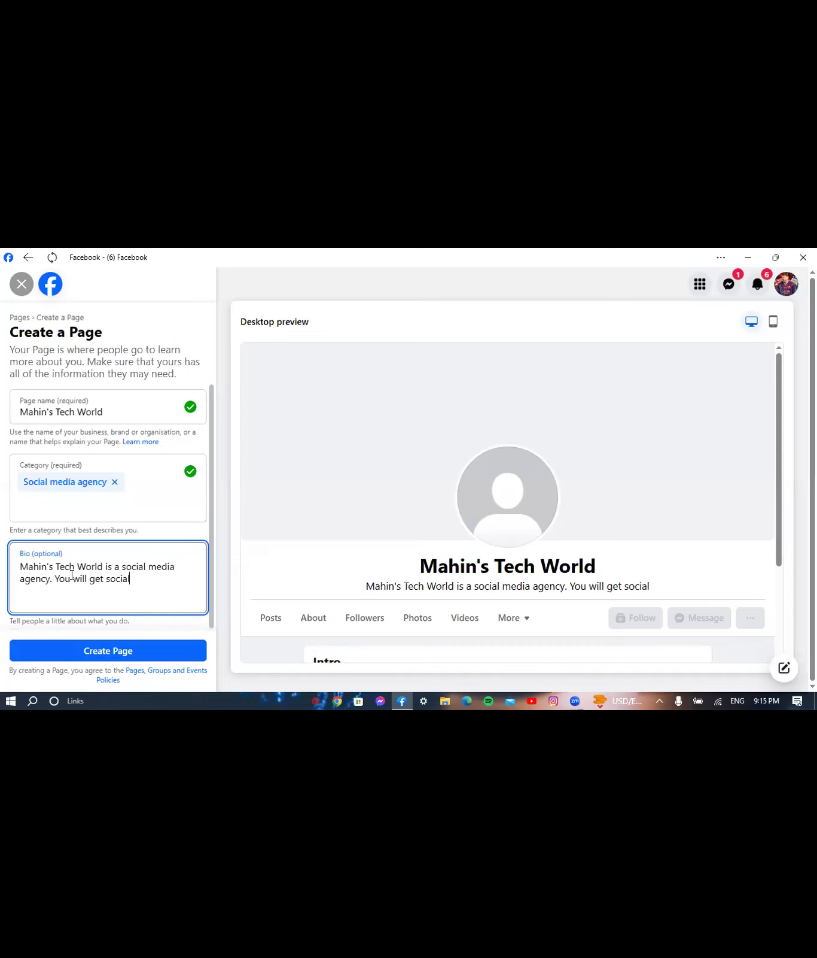
type("edia ")
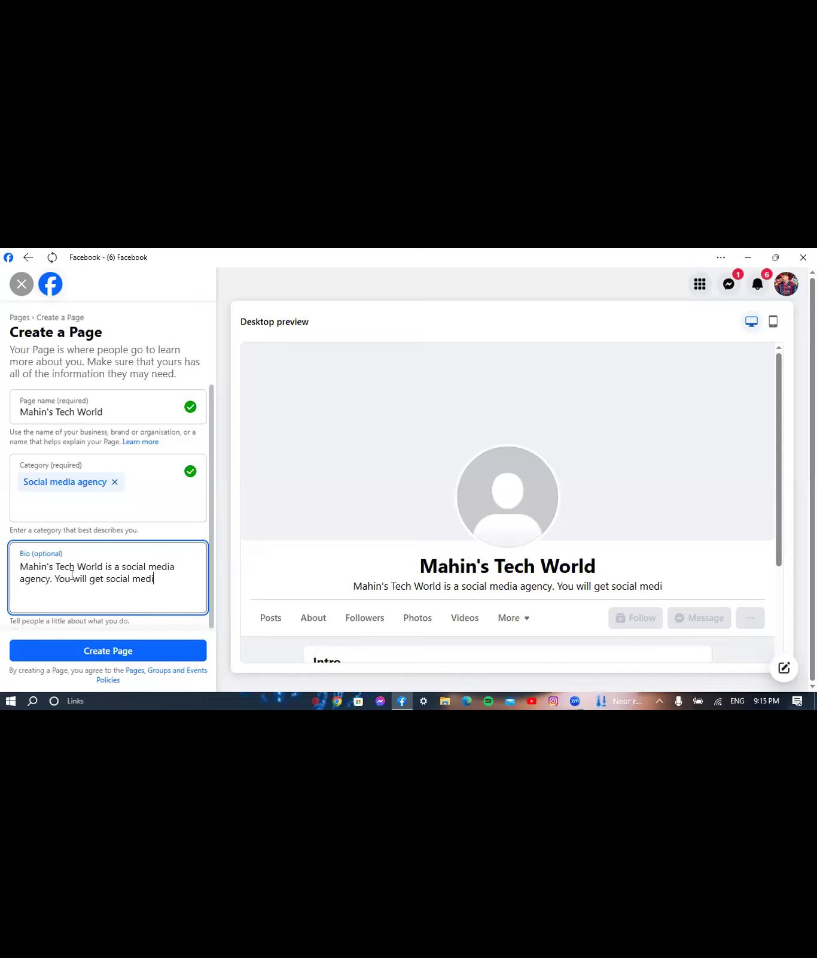
type("serv")
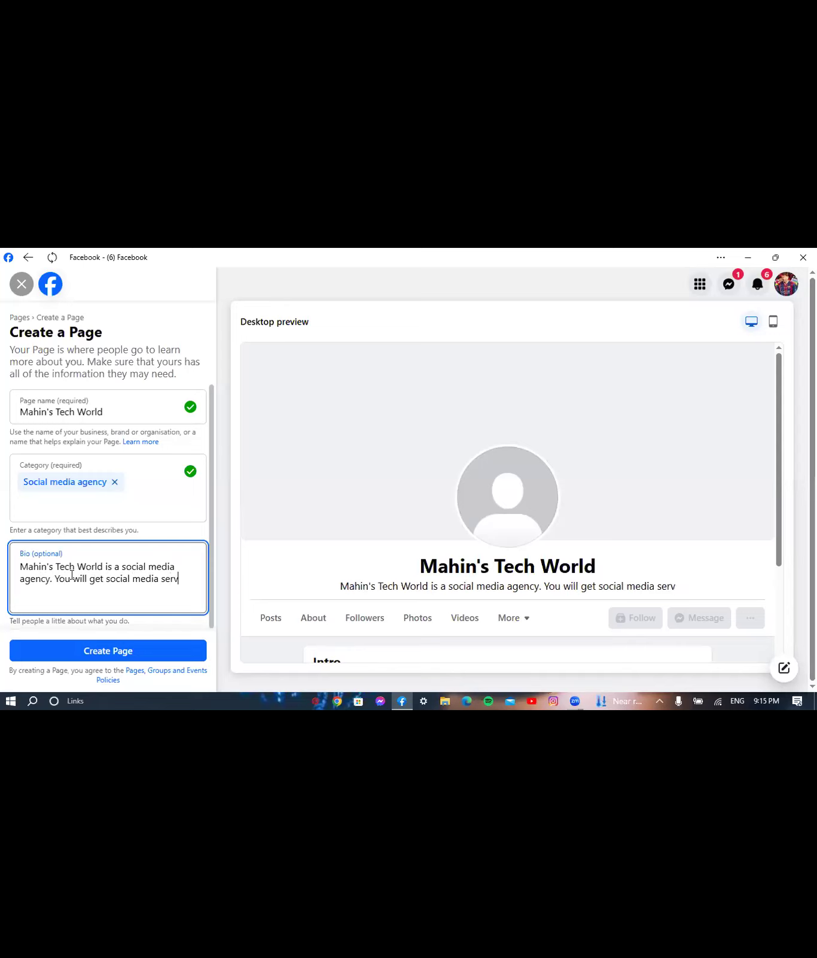
type("ices")
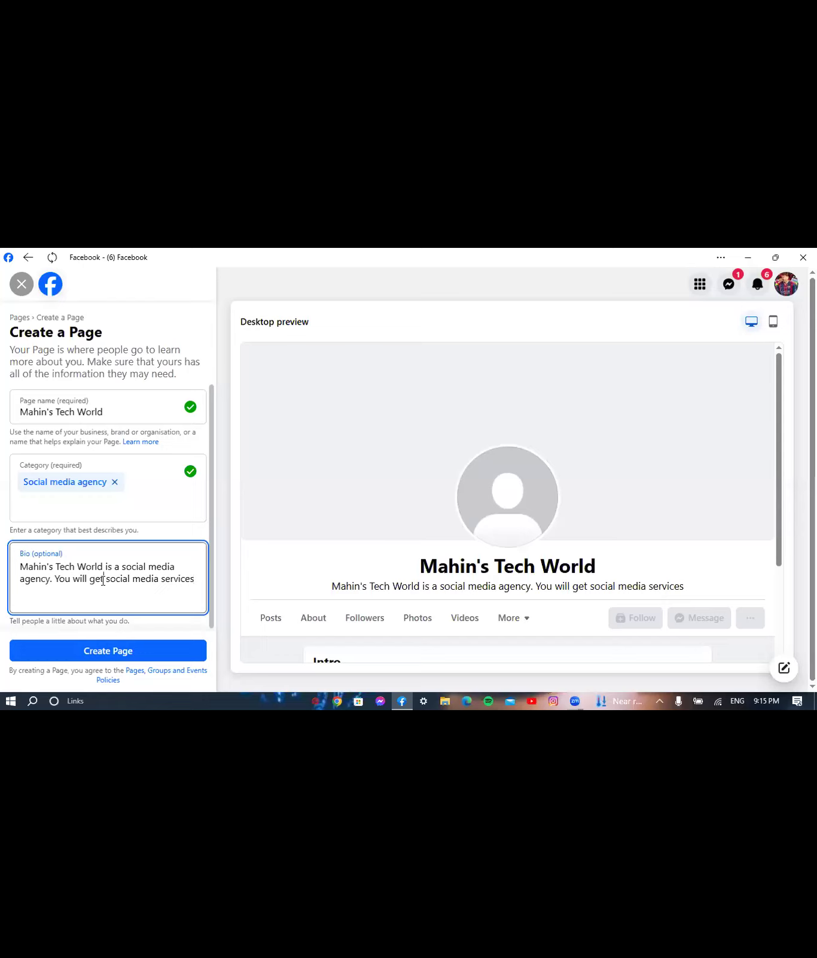
- Reword the bio's second sentence to 'We provide social media services here.'
left_click(103, 578)
key("BackSpace")
key("BackSpace")
key("BackSpace")
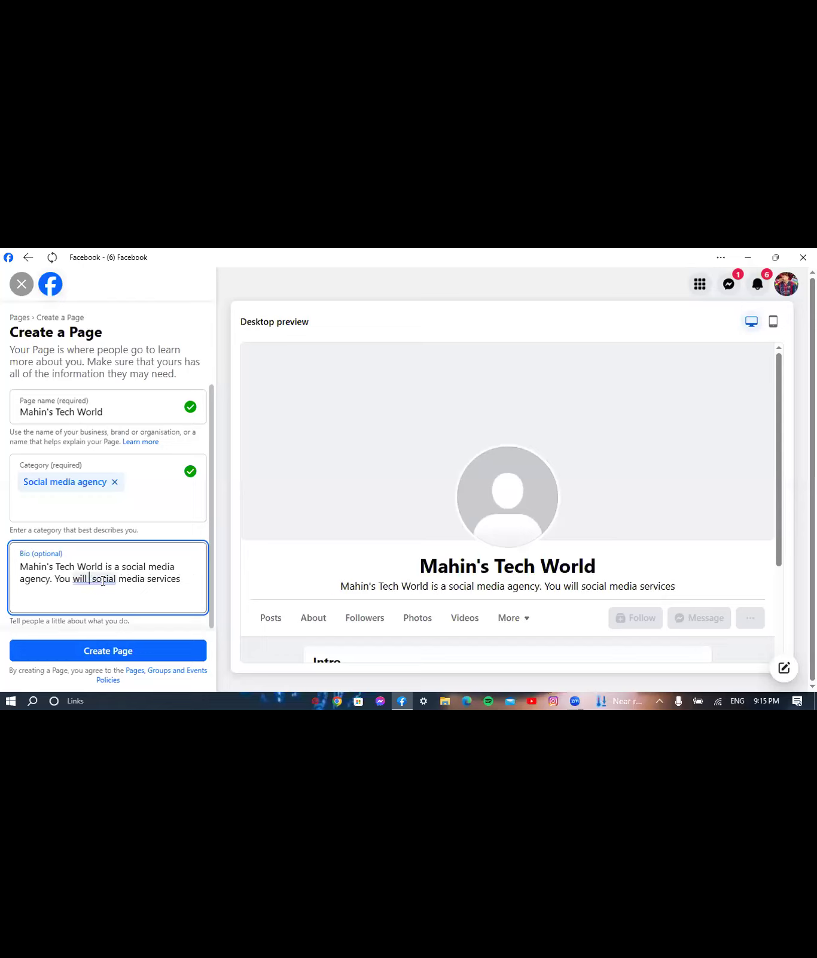
key("BackSpace")
key("BackSpace")
key("BackSpace")
key("BackSpace")
key("BackSpace")
key("BackSpace")
key("BackSpace")
key("BackSpace")
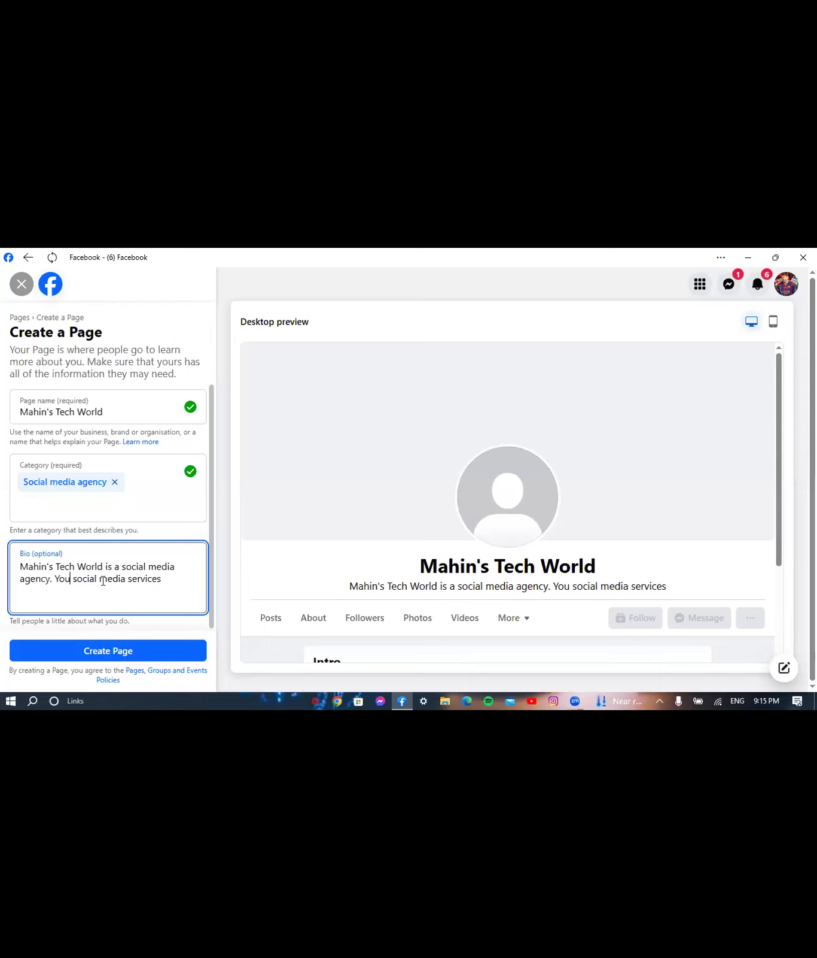
key("BackSpace")
key("BackSpace")
key("BackSpace")
key("BackSpace")
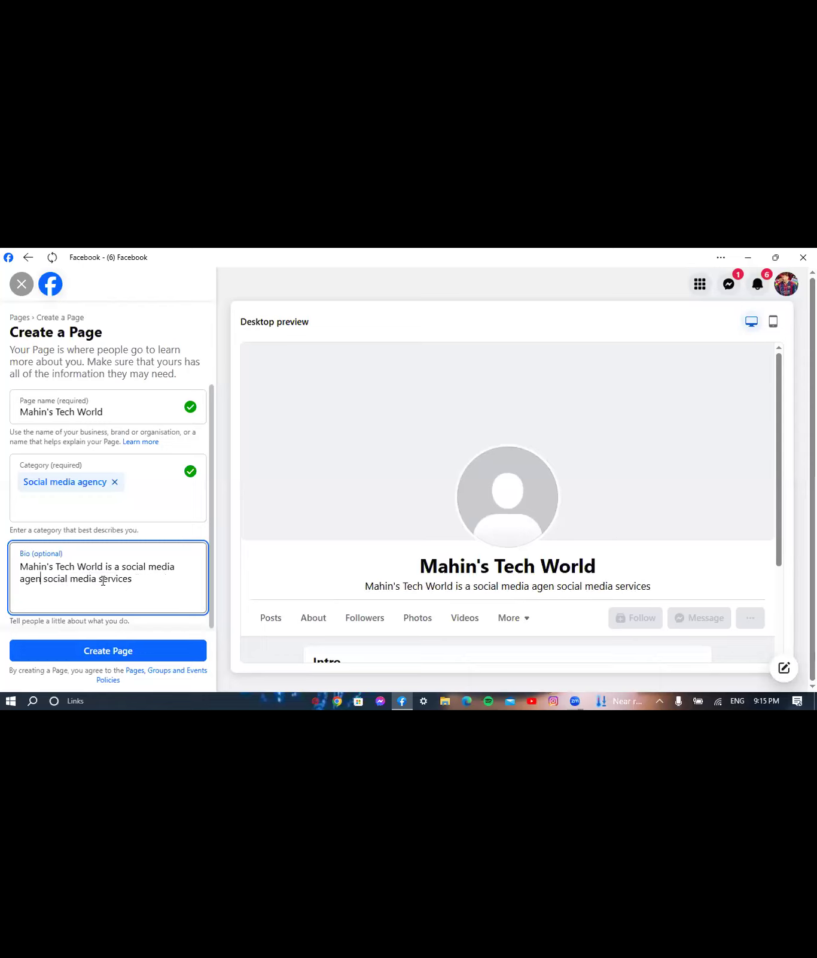
type("cy.")
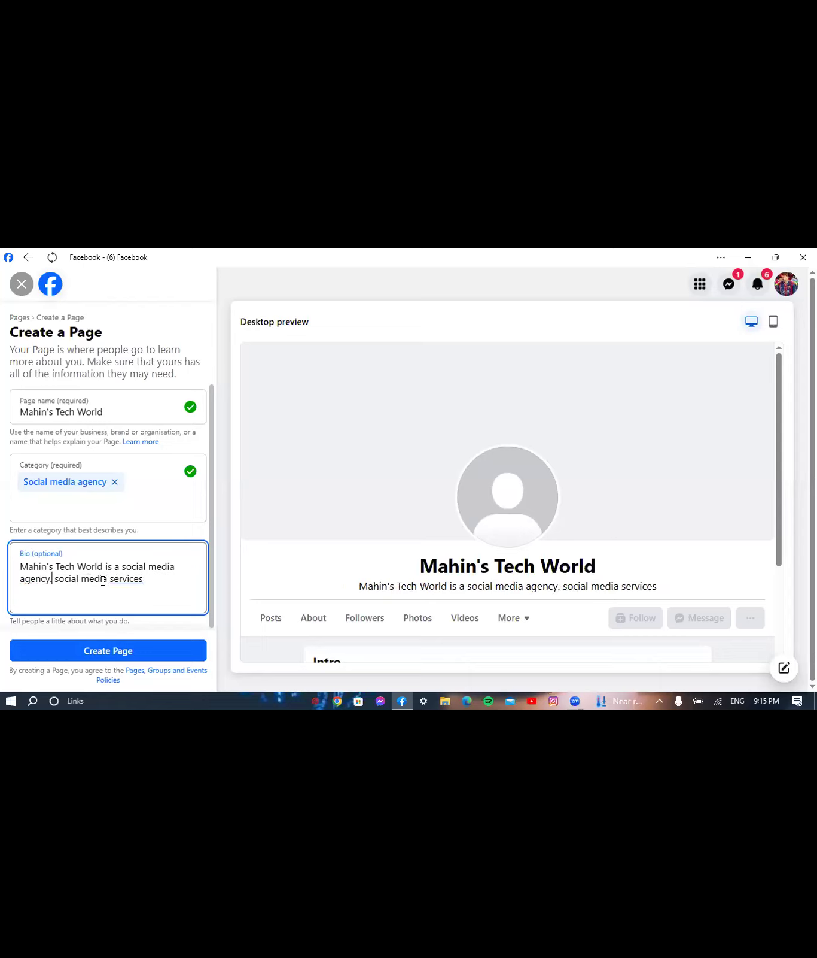
type(" We provide")
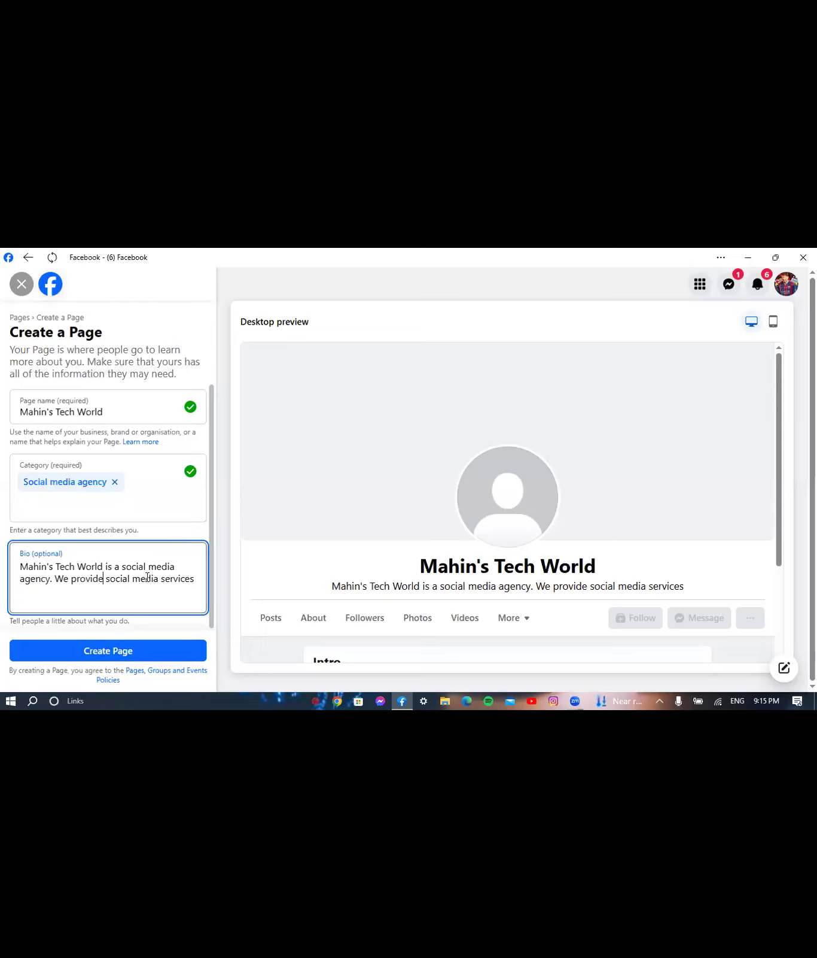
left_click(195, 579)
type("here")
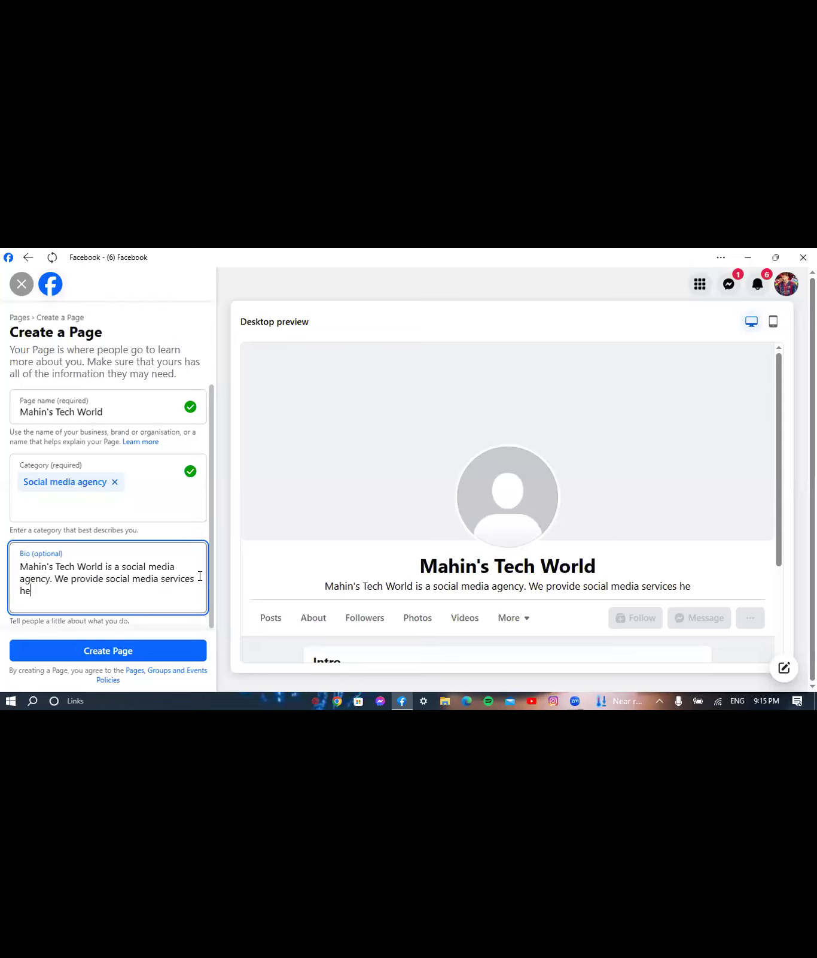
type(".")
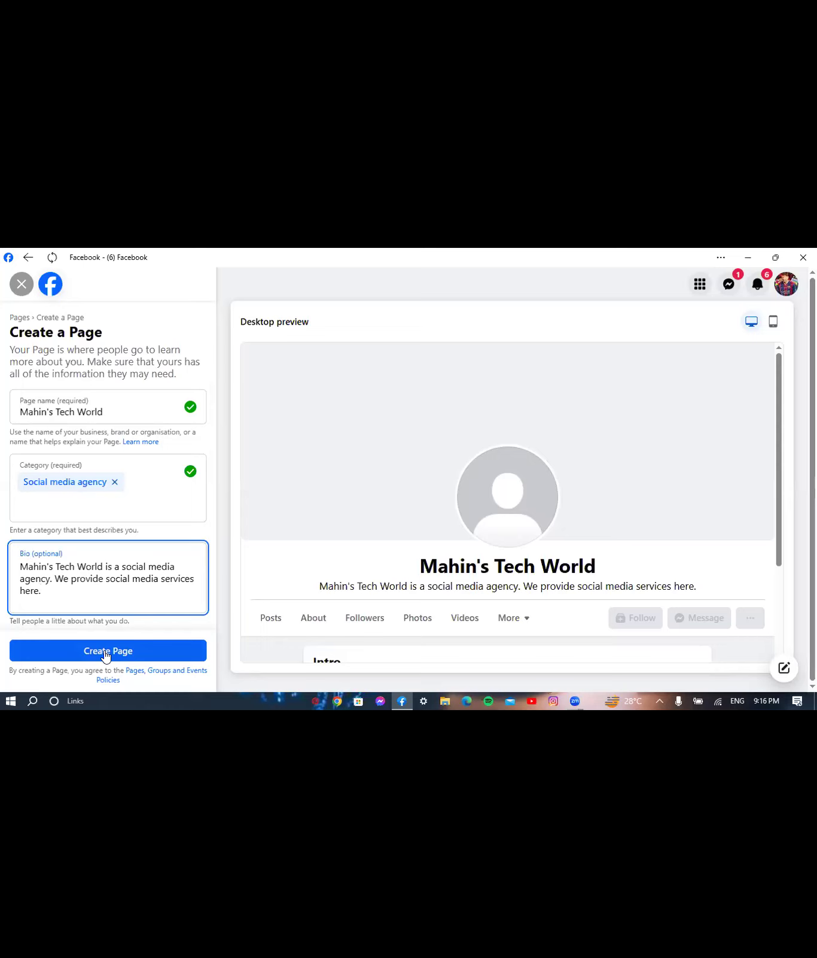
- Create the Page with the entered name, category and bio
left_click(104, 653)
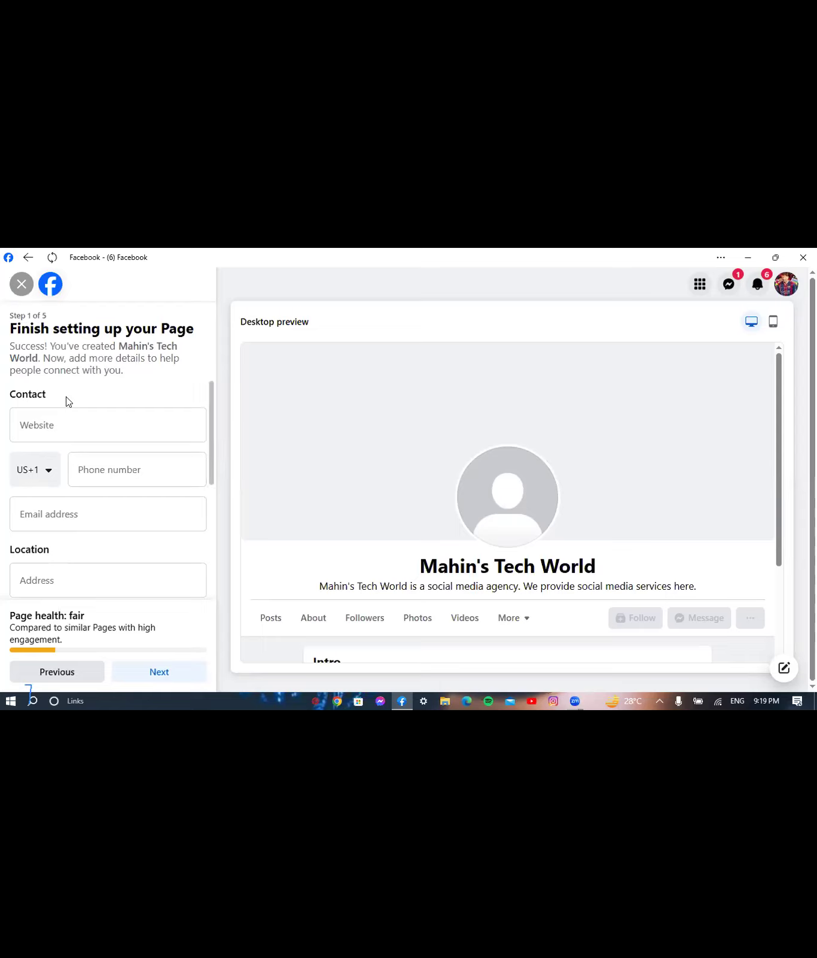
left_click(113, 576)
left_click(51, 417)
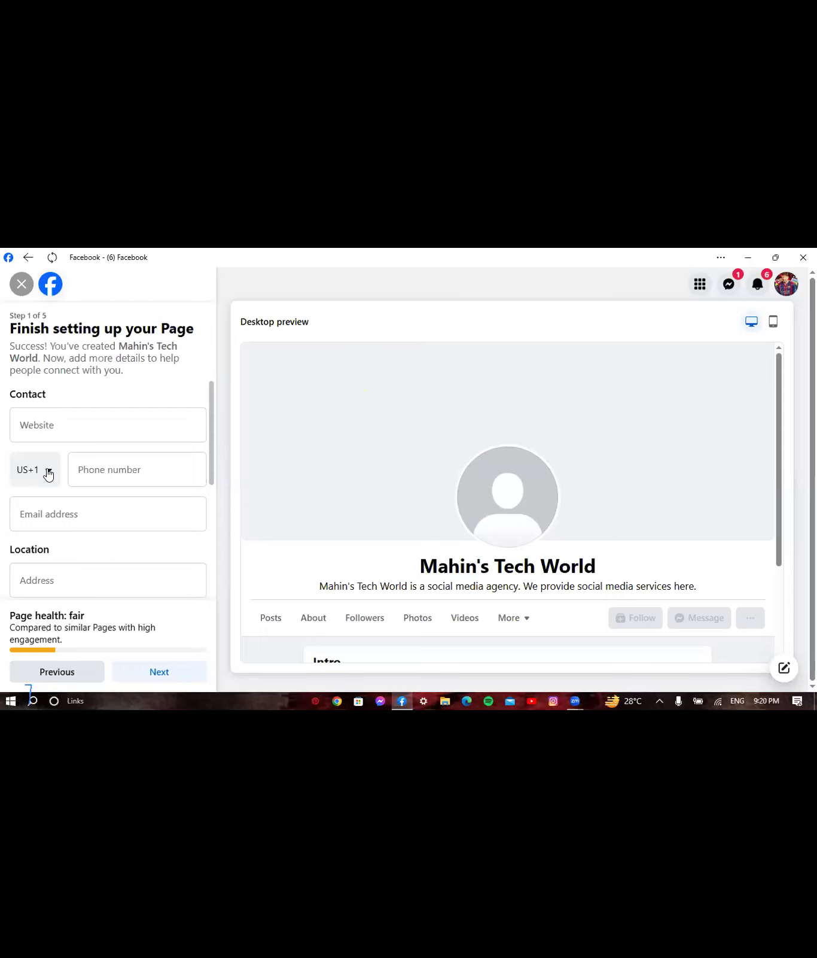
- Open the phone country-code list and jump to countries starting with B
left_click(49, 473)
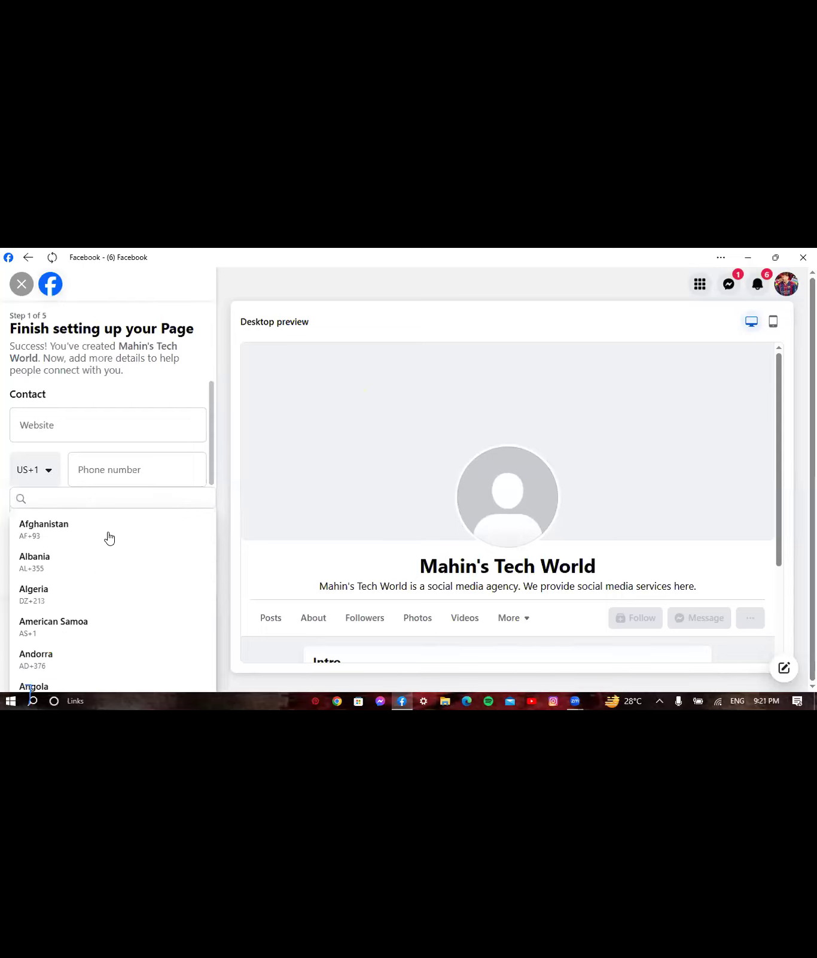
key("Escape")
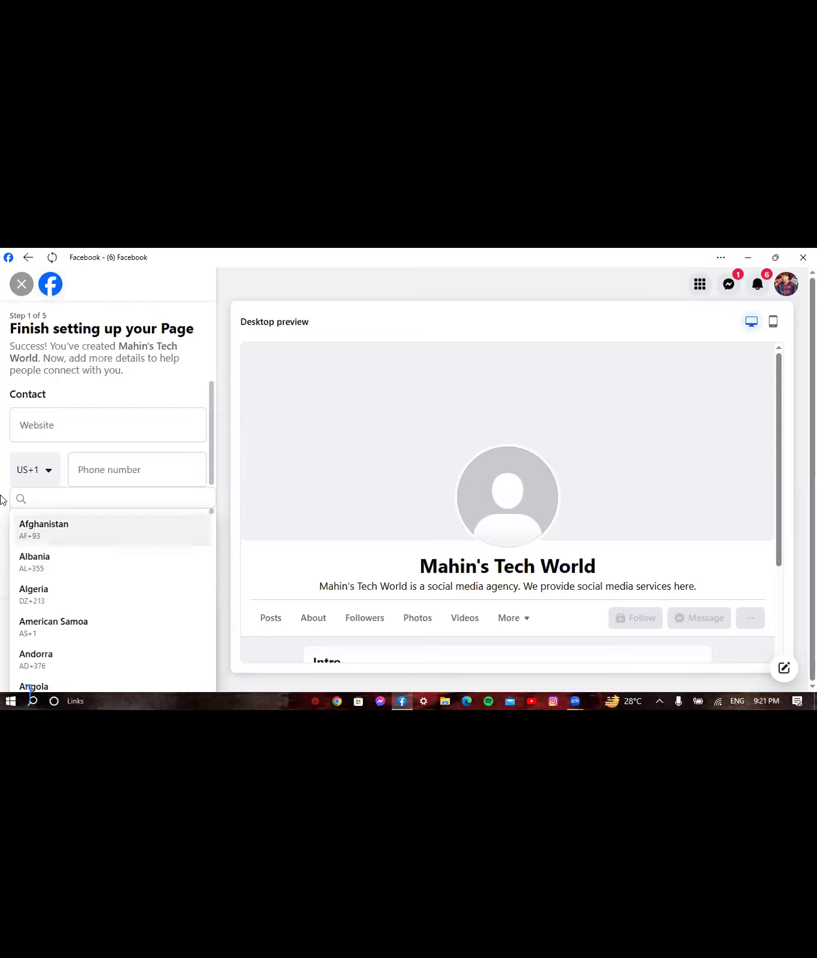
key("b")
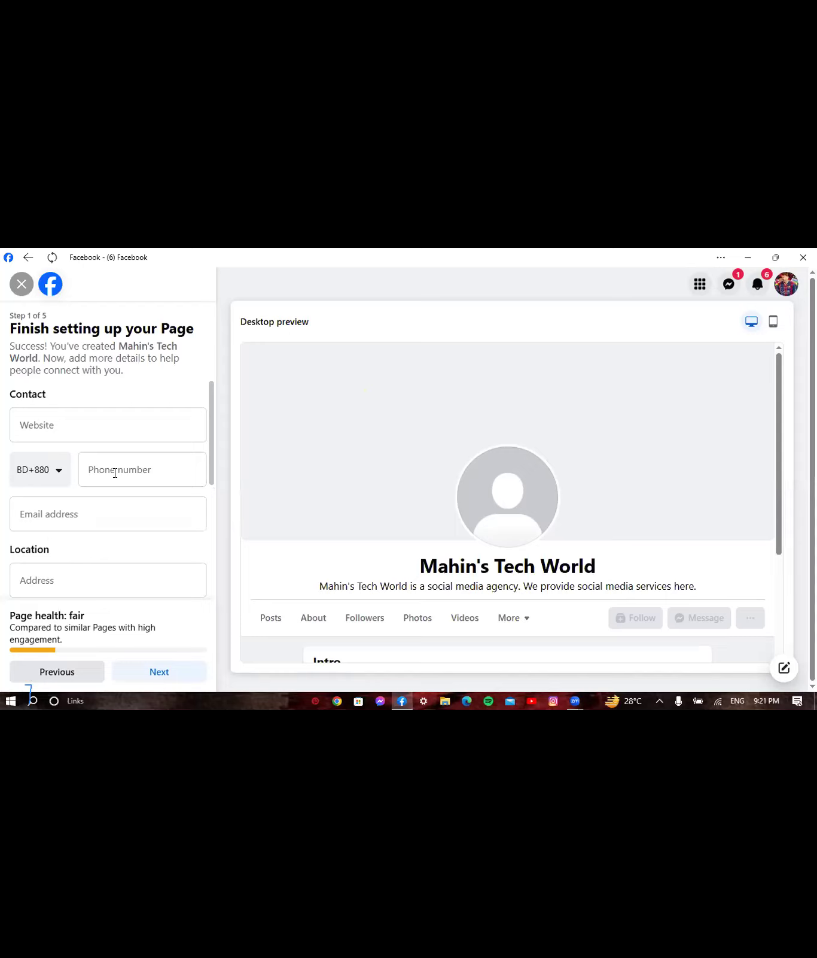
- Enter the business phone number in the Phone number field
left_click(148, 469)
left_click(152, 473)
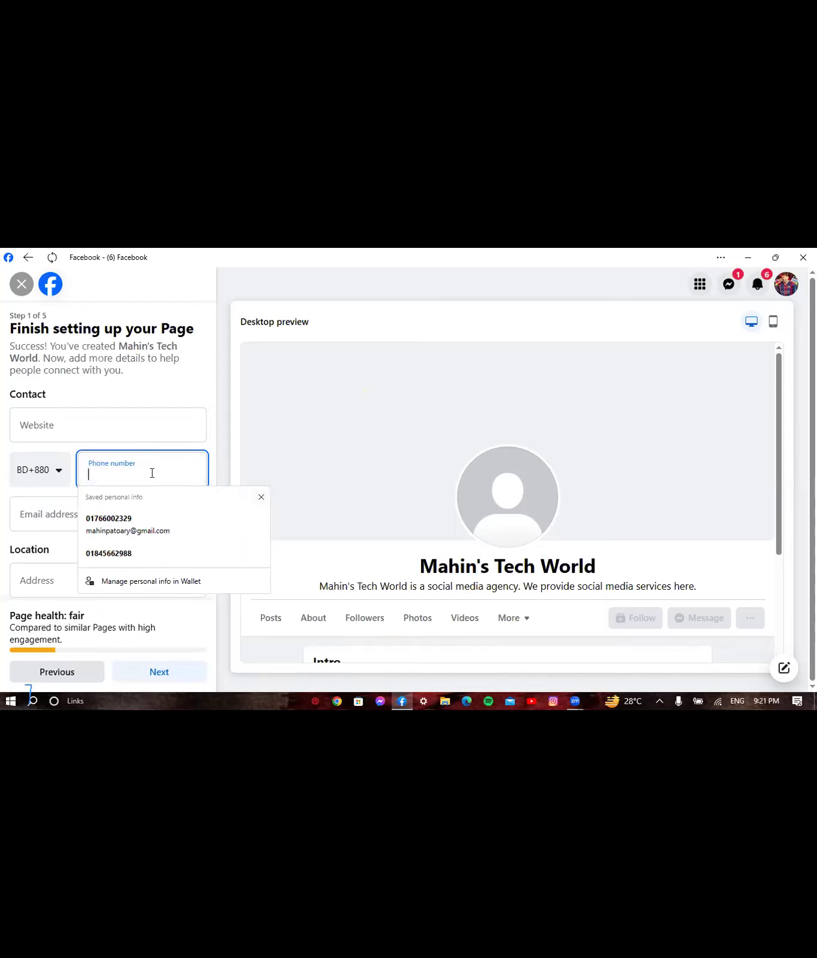
left_click(152, 472)
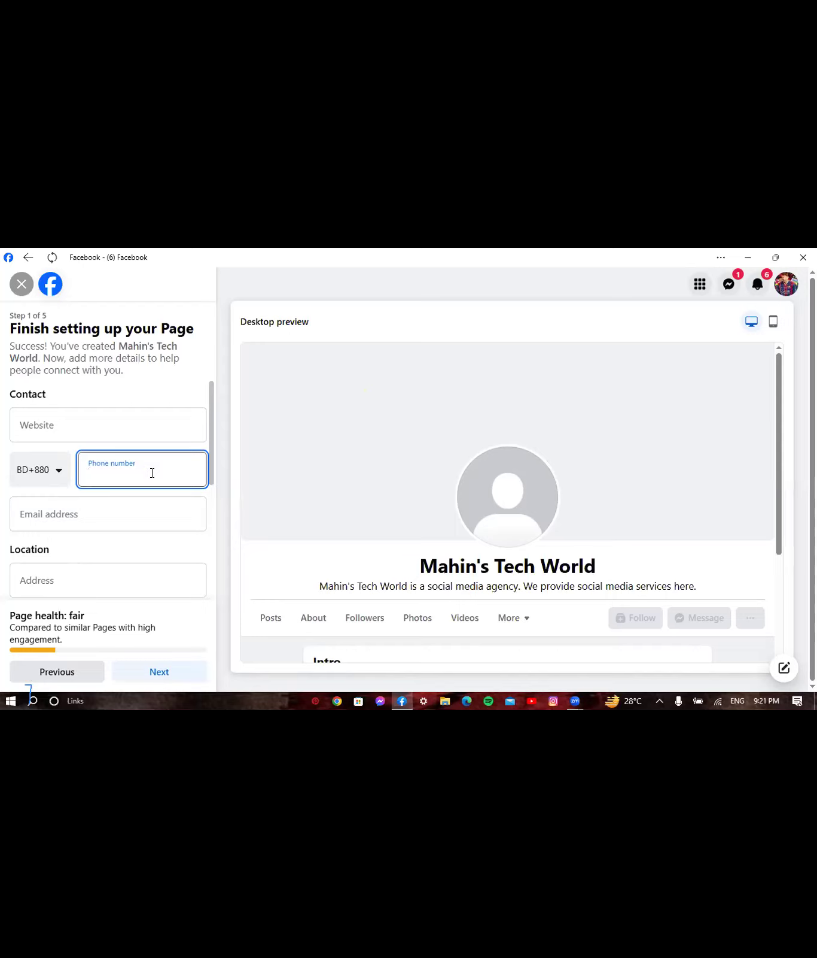
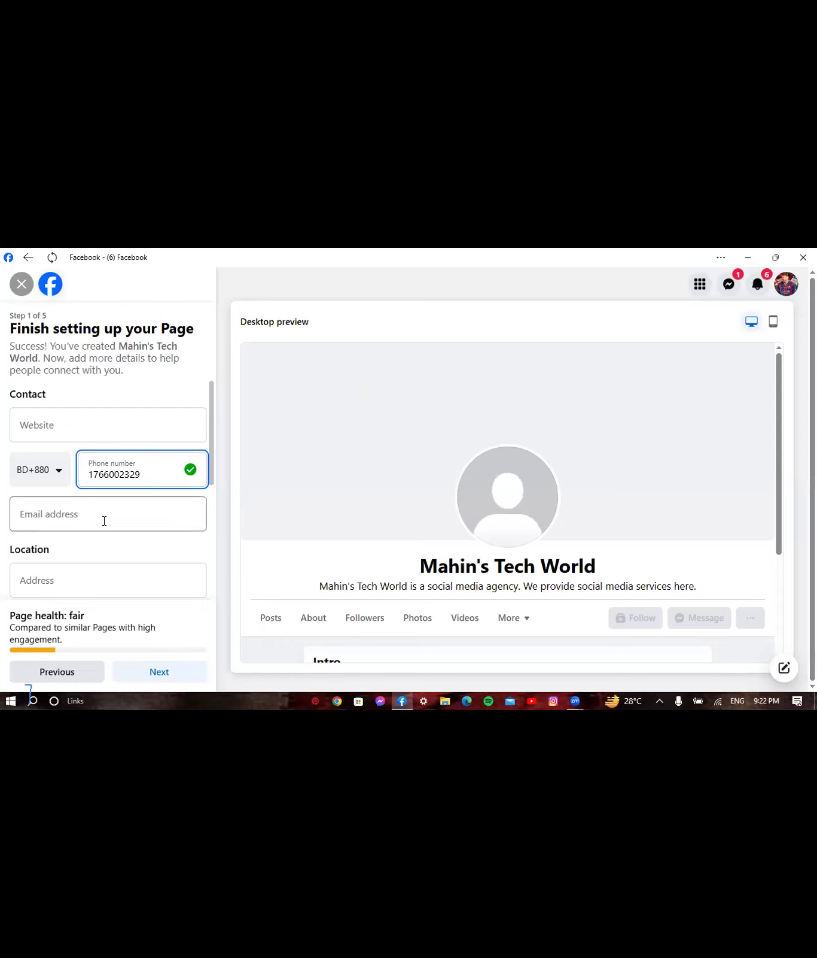
- Fill in the contact e-mail address from the saved suggestion
left_click(103, 520)
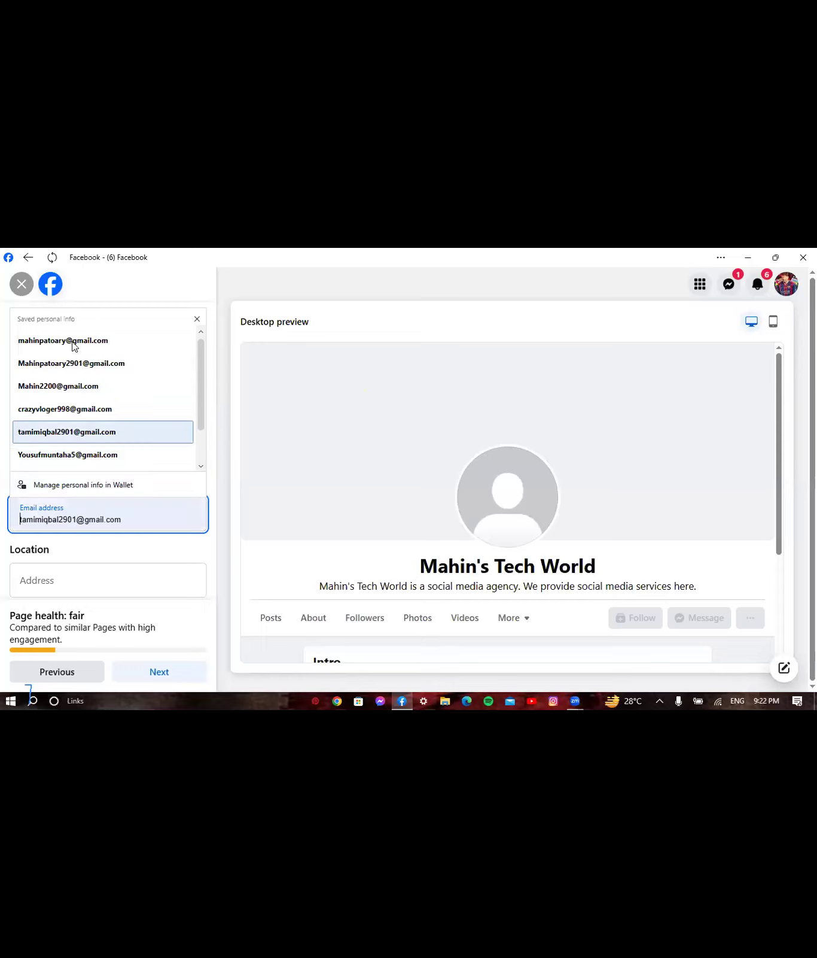
key("Return")
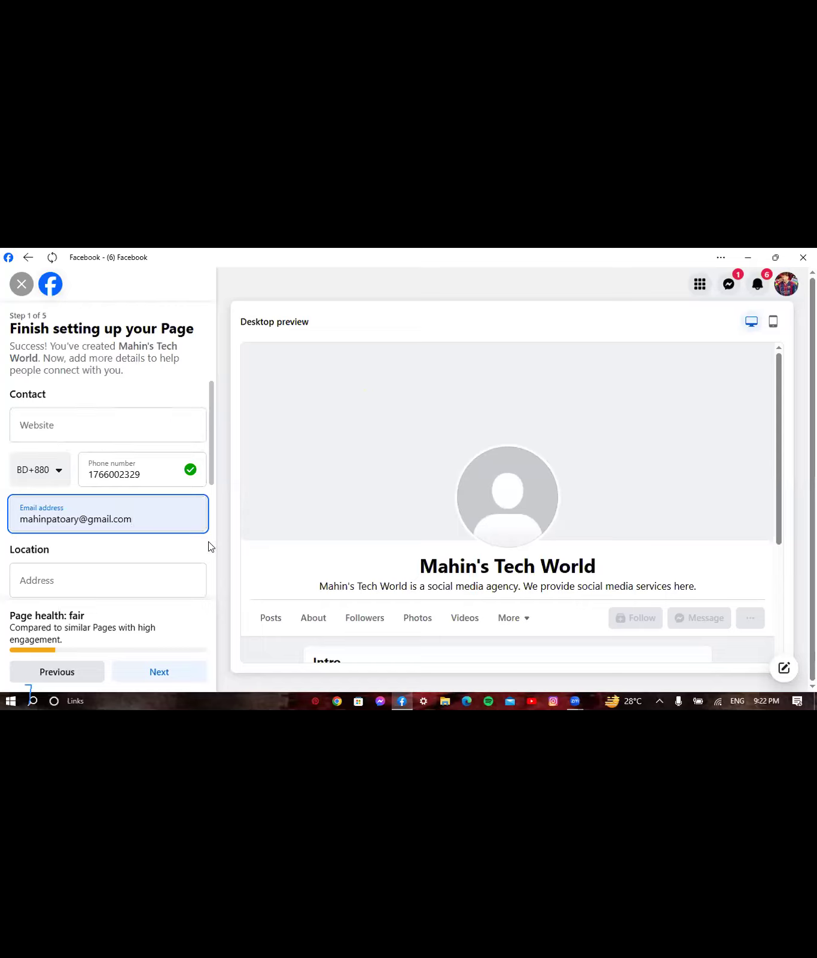
scroll(208, 545, "down", 1)
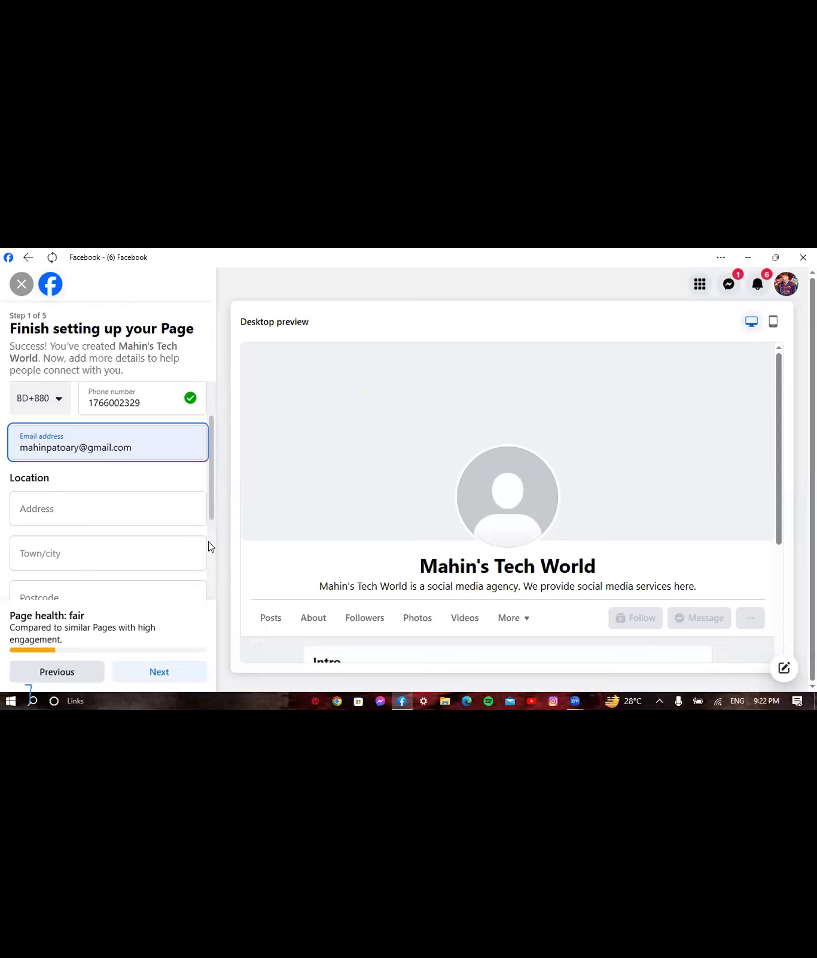
- Fill the address from saved info and change the town/city to Chittagong
left_click(54, 505)
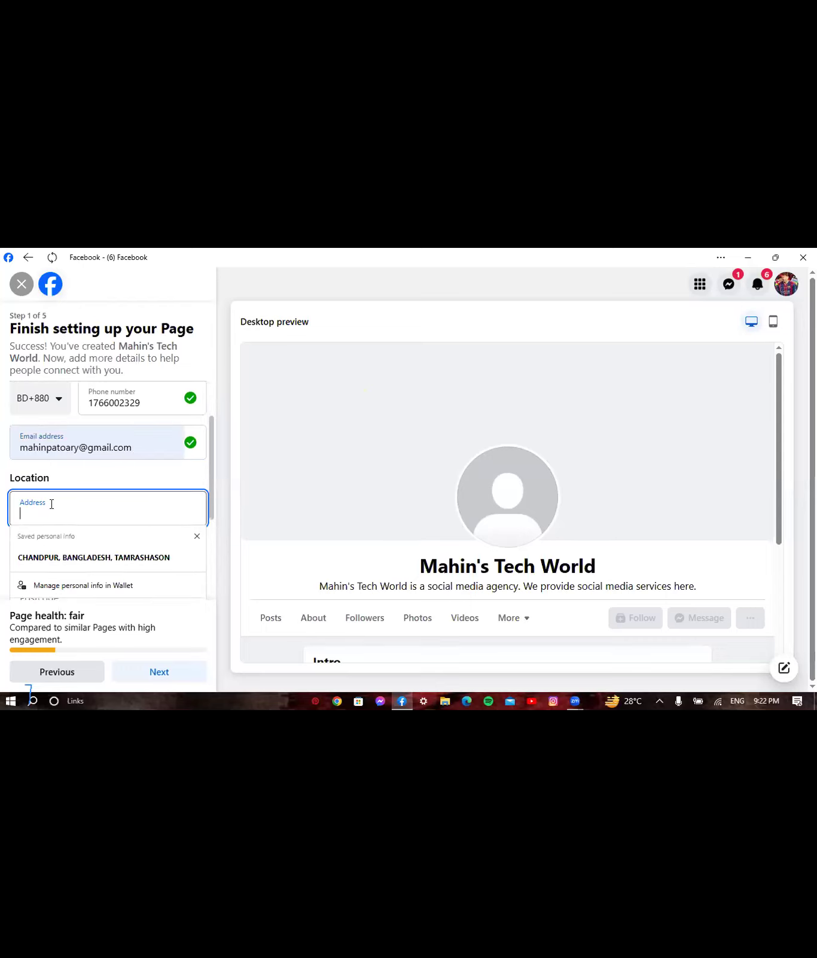
left_click(72, 558)
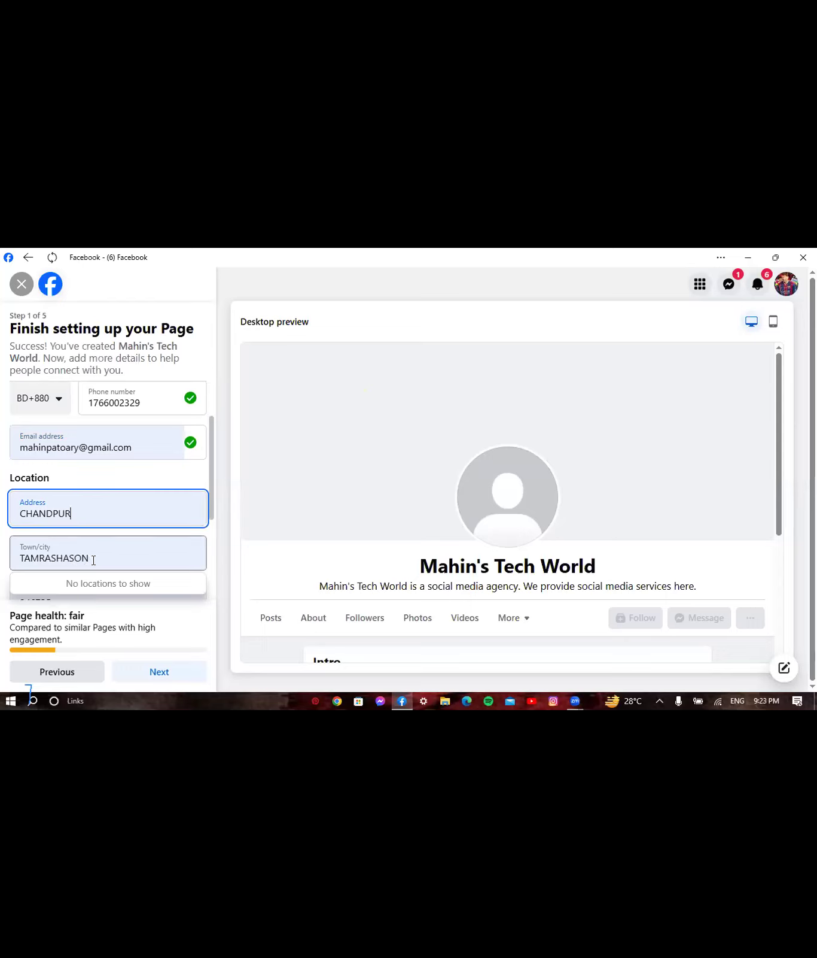
double_click(77, 561)
key("BackSpace")
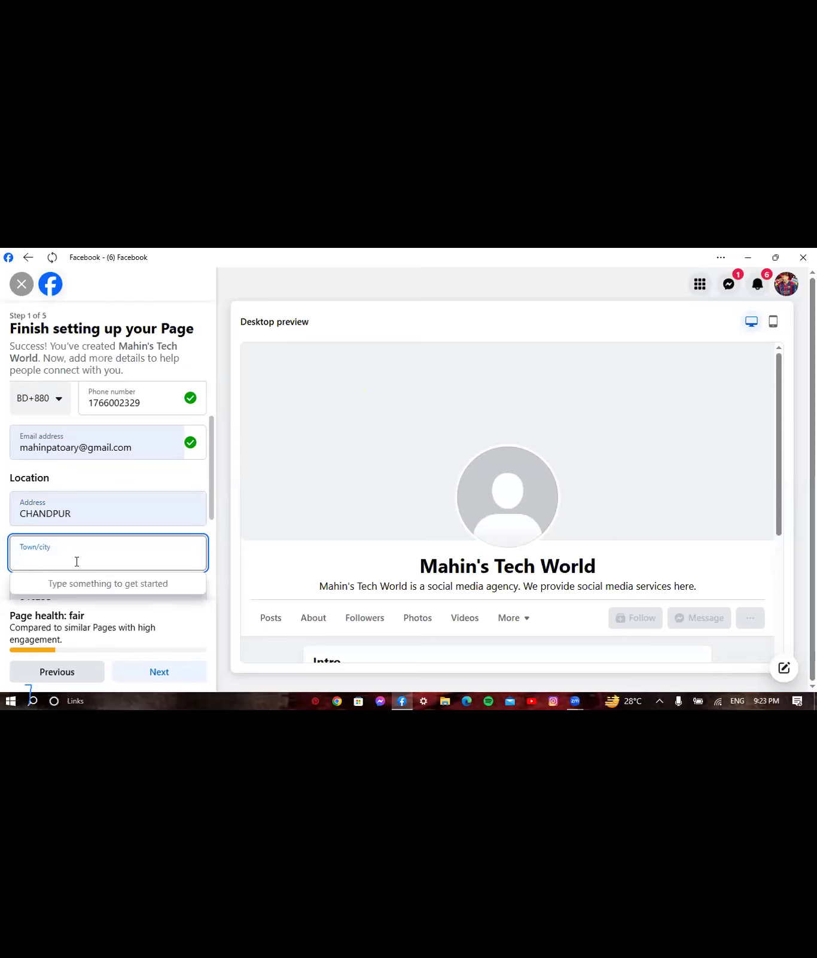
type("Chi")
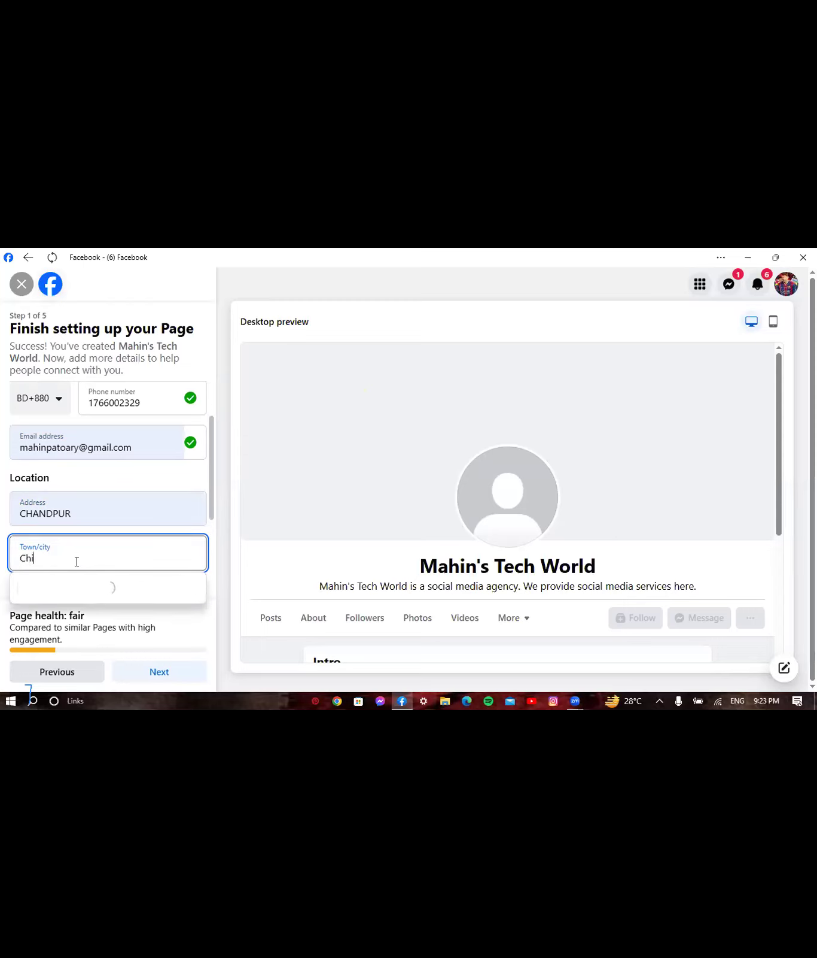
type("tt")
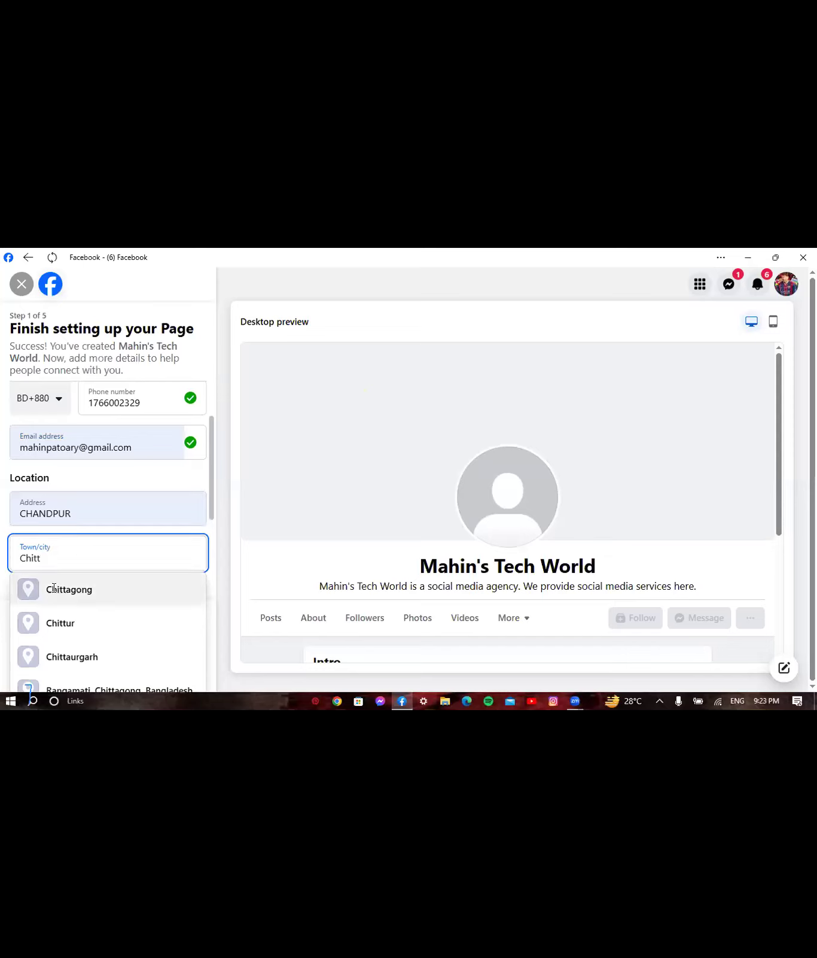
left_click(54, 588)
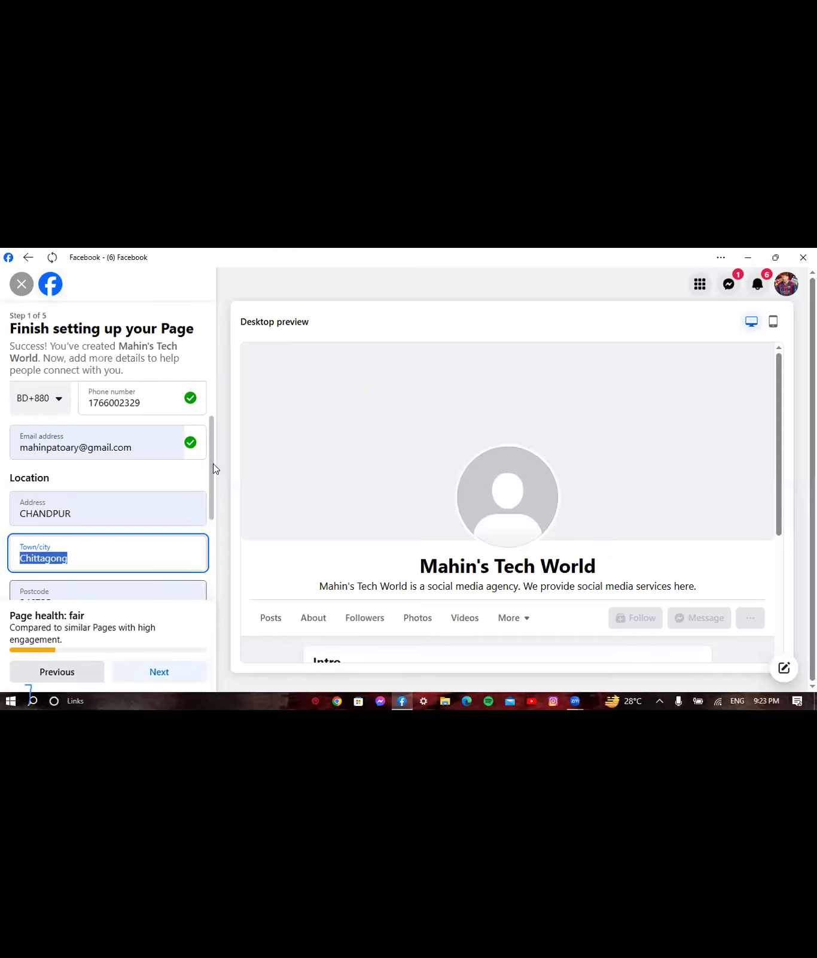
scroll(214, 532, "down", 1)
scroll(214, 531, "down", 2)
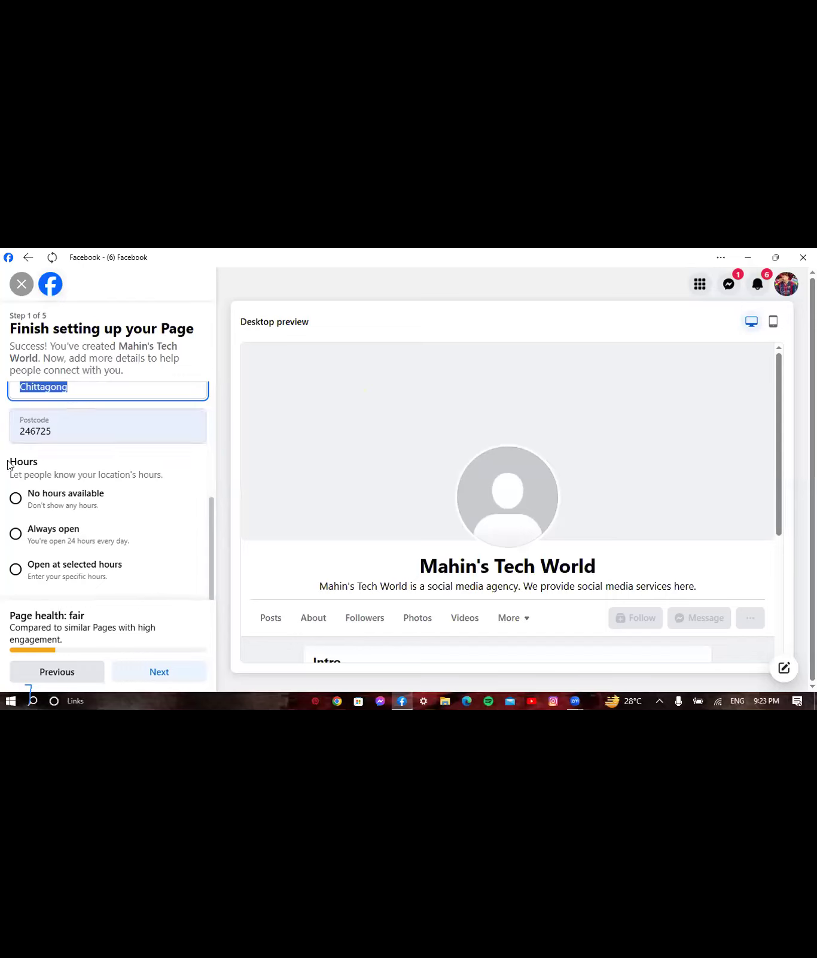
- Select 'Open at selected hours' to bring up the Monday–Sunday schedule
left_click_drag(8, 465, 51, 461)
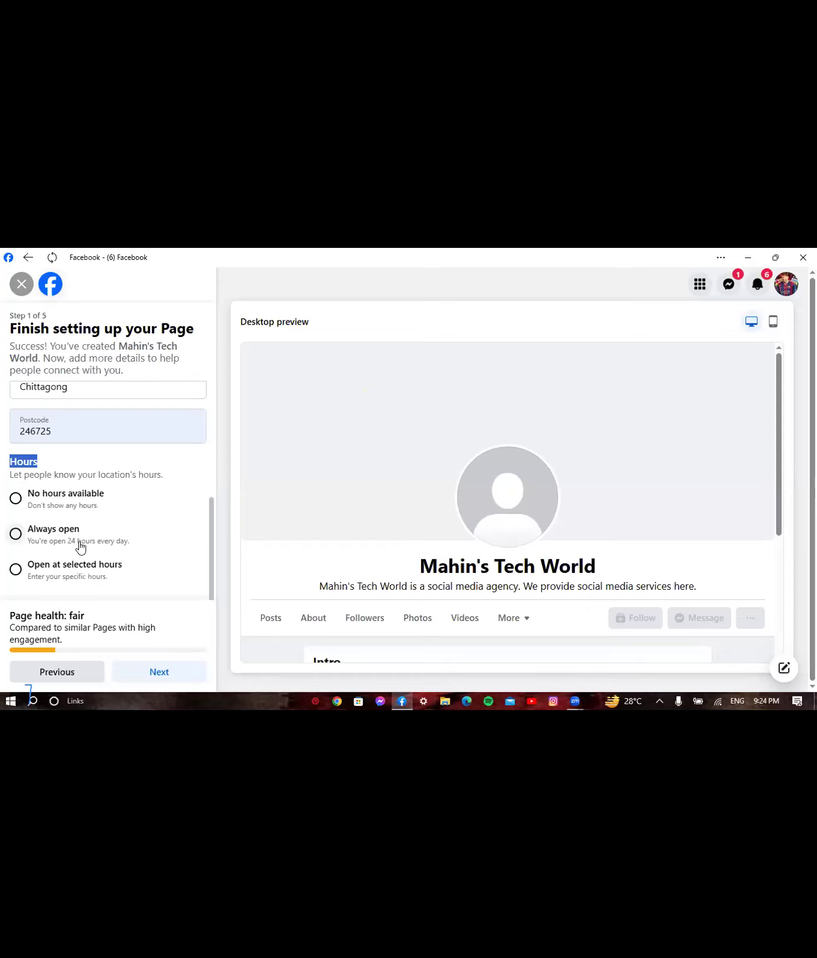
left_click(16, 569)
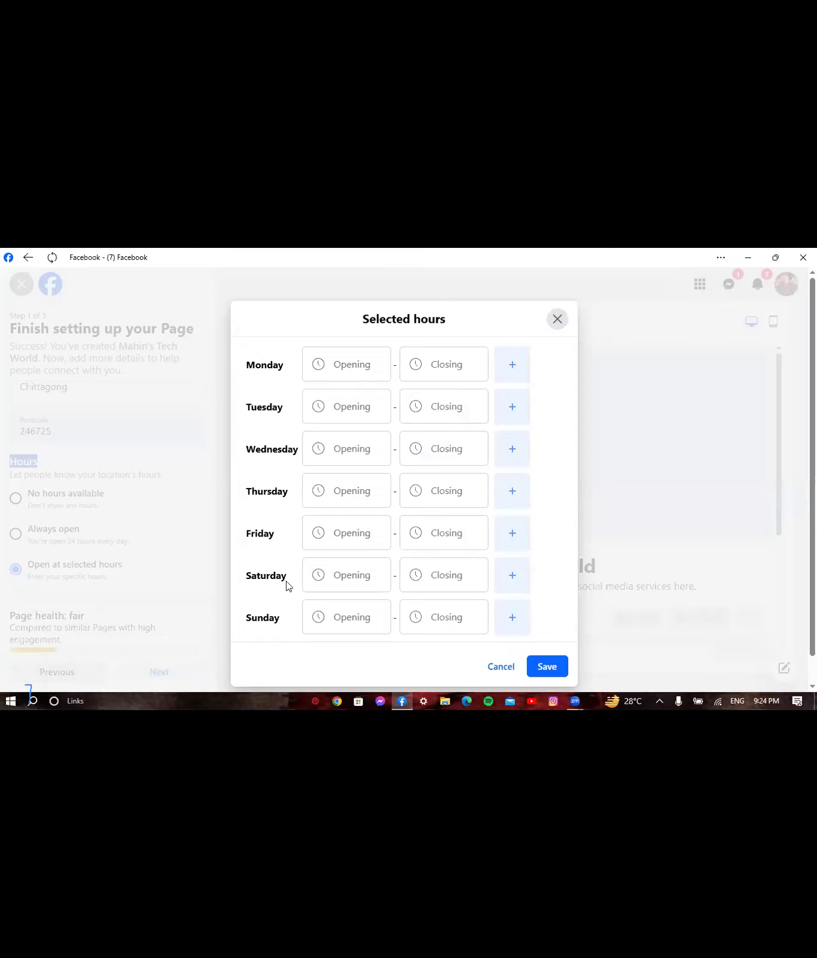
- Choose 08:00 as Monday's opening time and 00:00 as its closing time
left_click(367, 360)
left_click(341, 372)
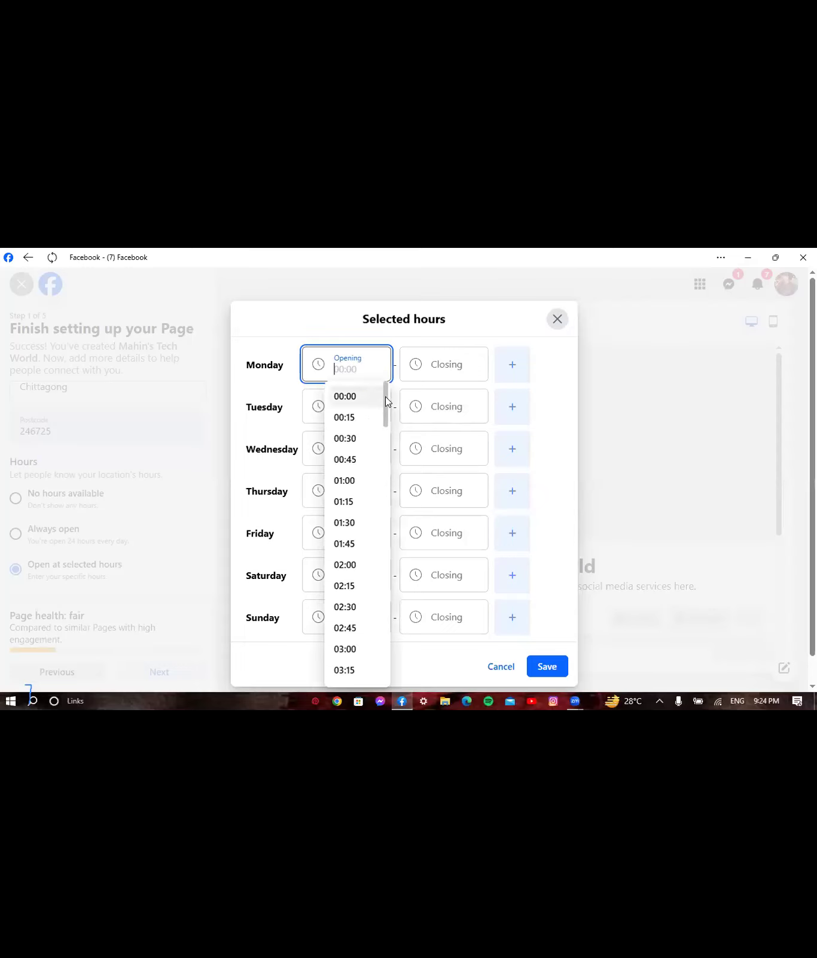
scroll(386, 428, "down", 3)
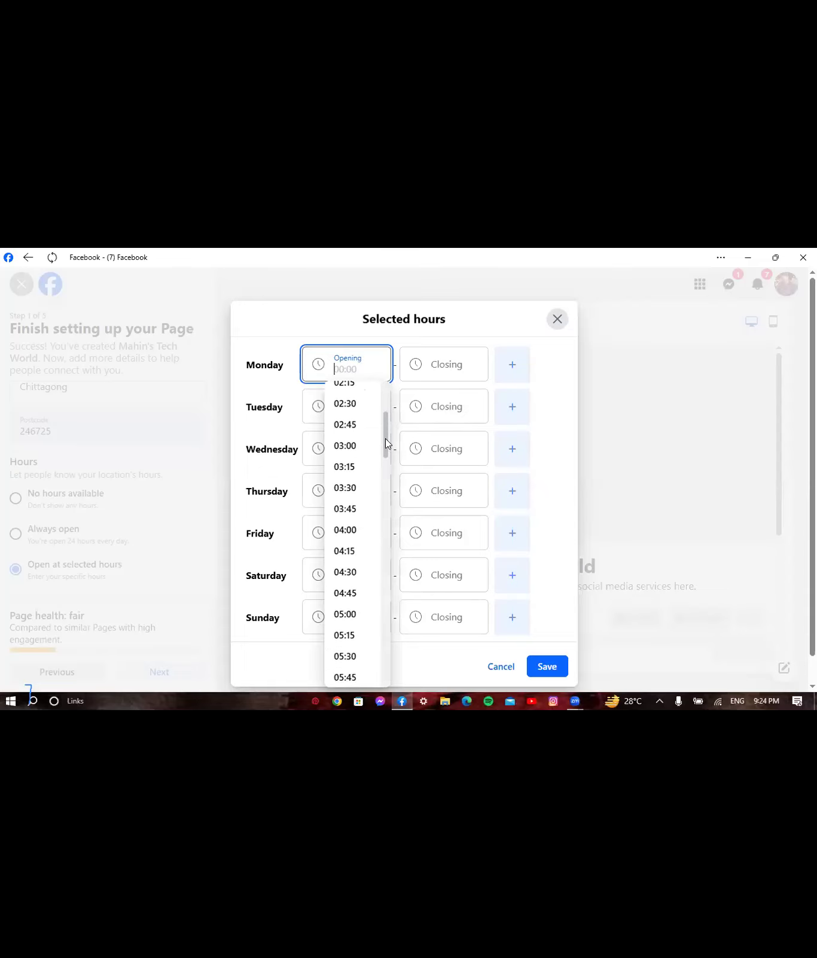
scroll(385, 438, "down", 3)
scroll(386, 479, "down", 3)
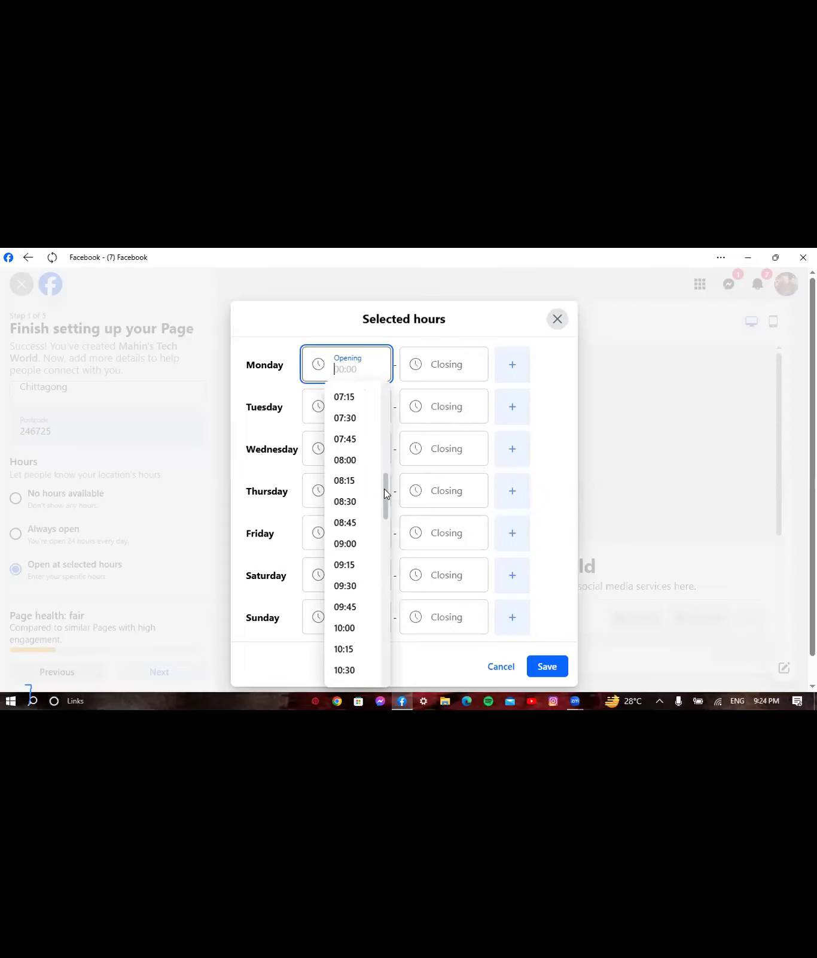
left_click(345, 460)
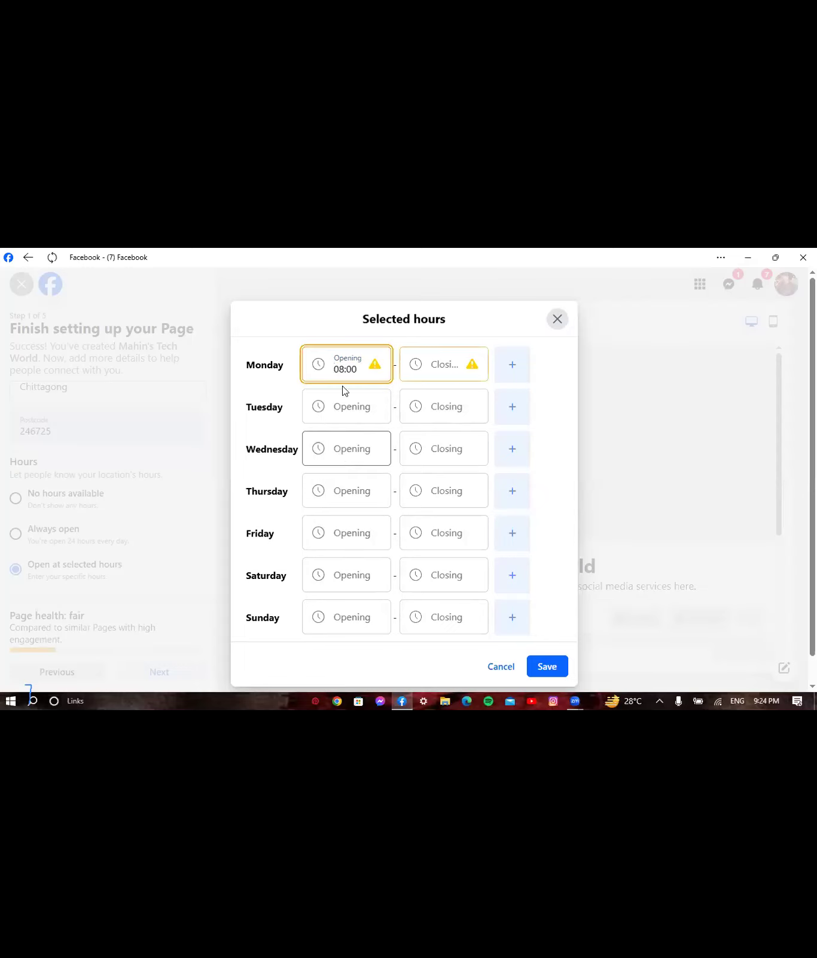
left_click(445, 368)
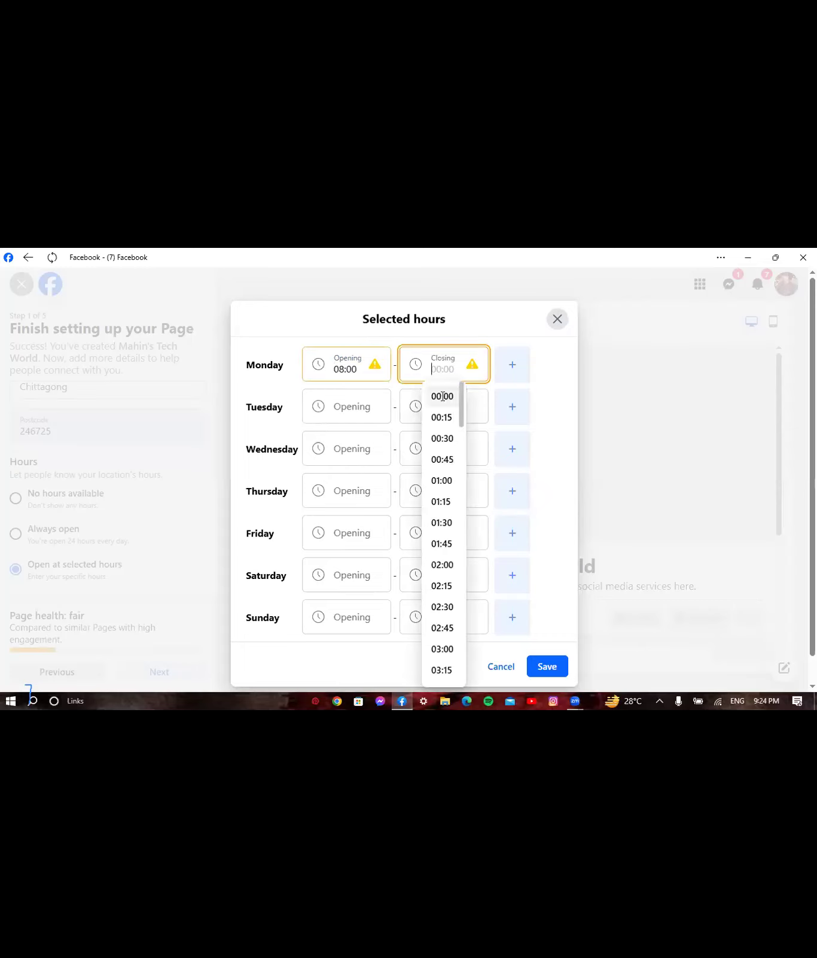
left_click(443, 396)
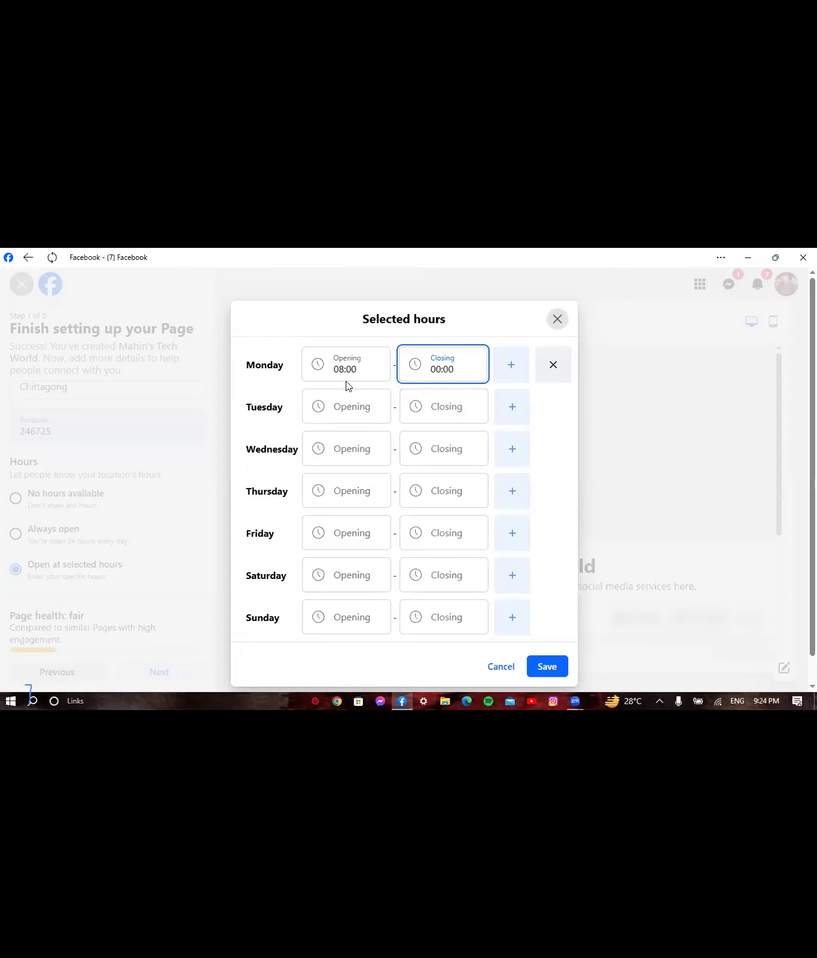
- Set Tuesday's hours to open at 08:00 and close at 00:00
left_click(358, 412)
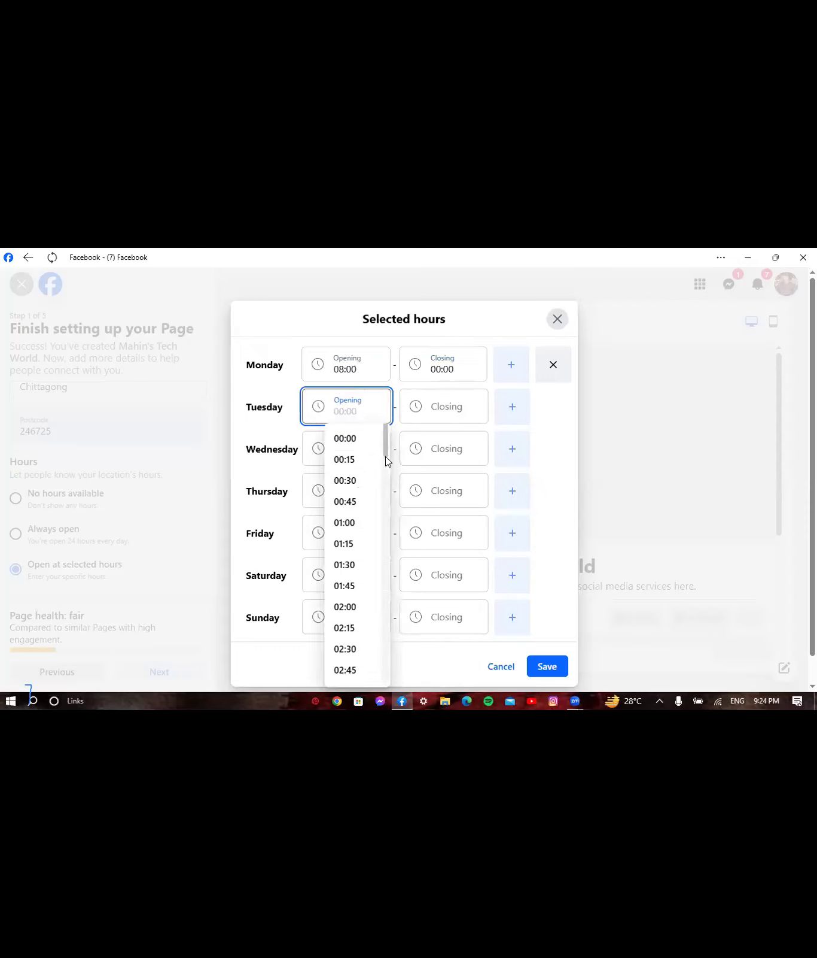
scroll(385, 497, "down", 7)
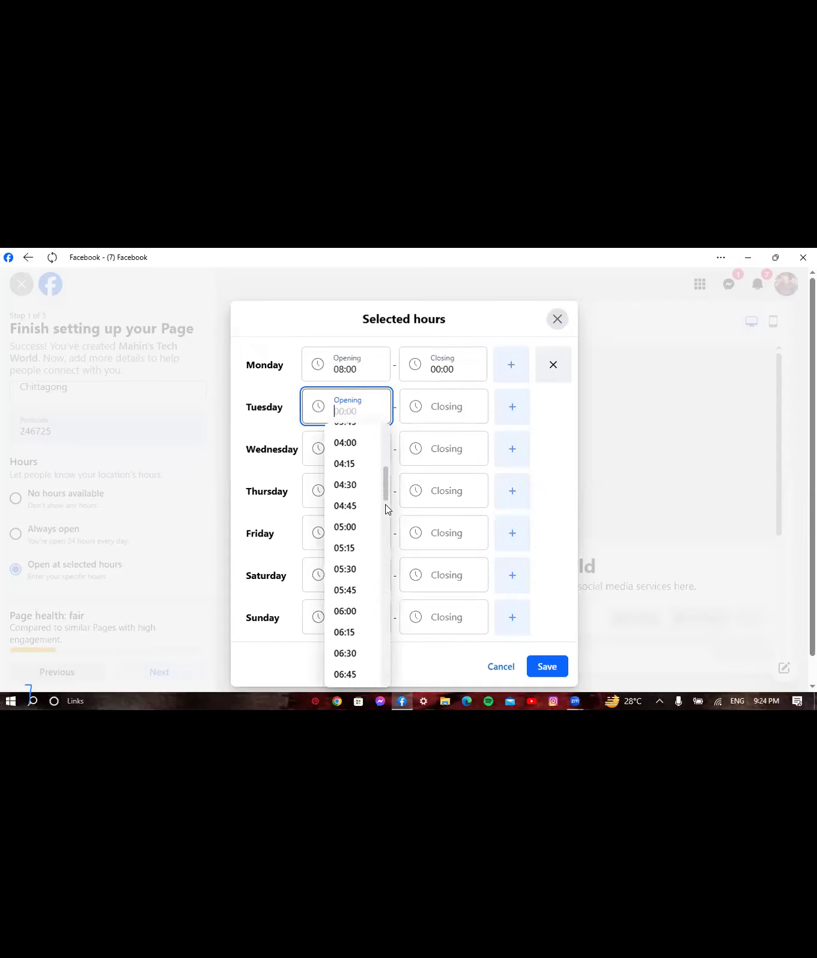
scroll(385, 522, "down", 2)
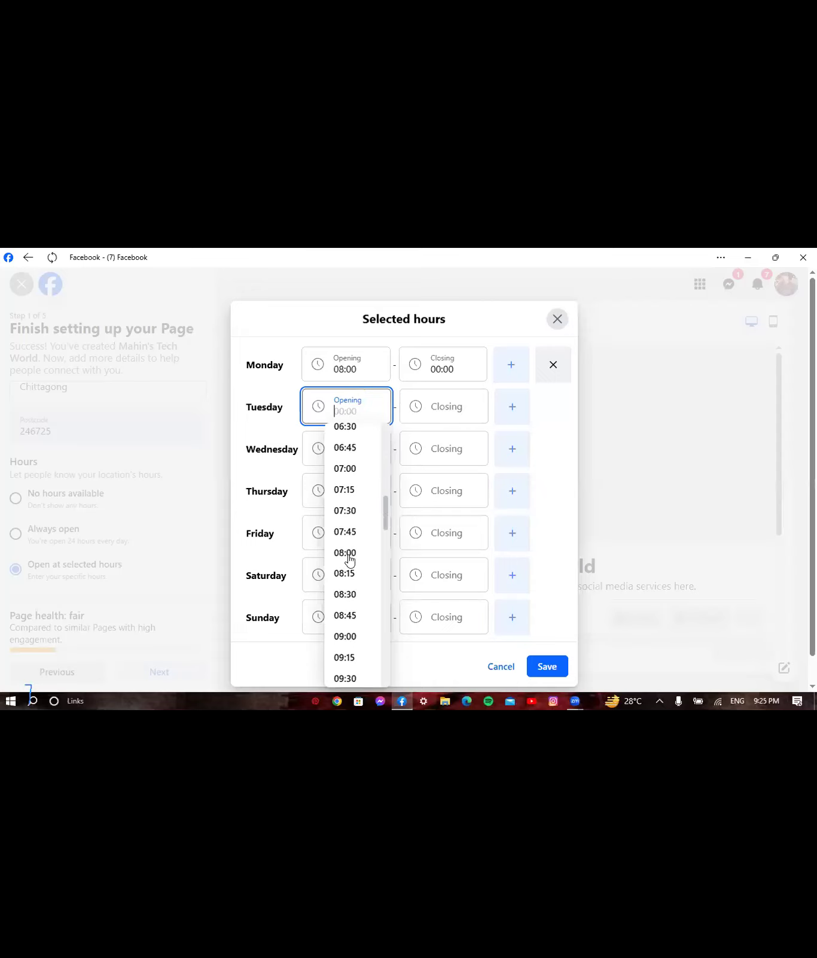
left_click(348, 553)
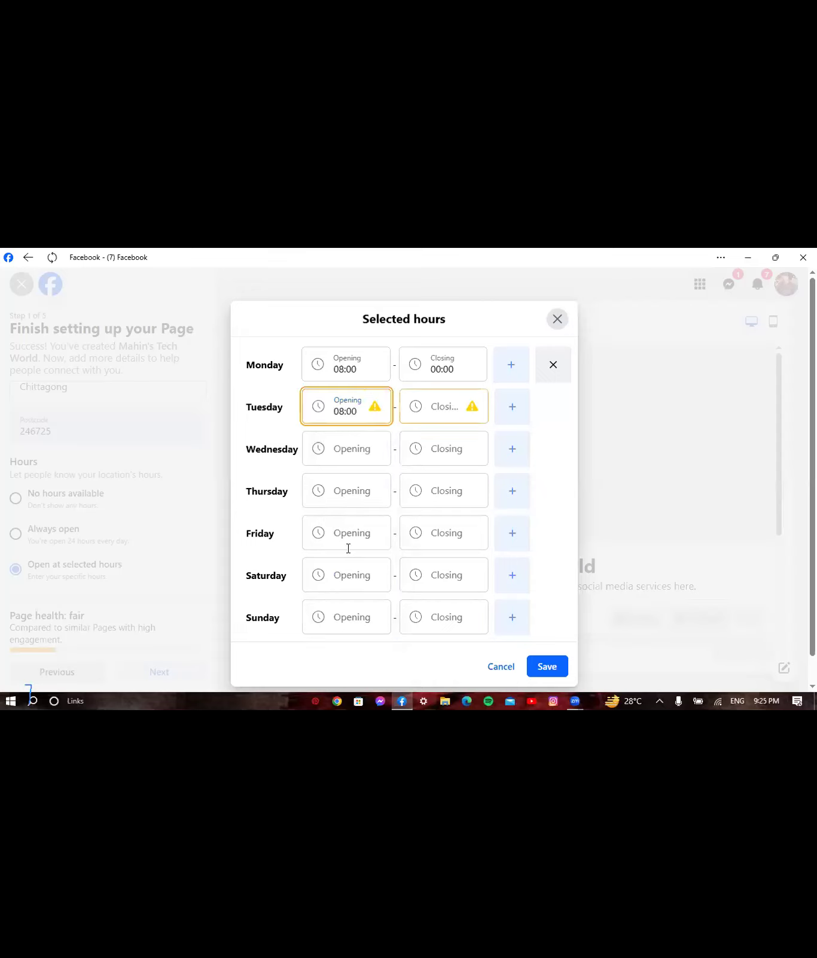
left_click(446, 410)
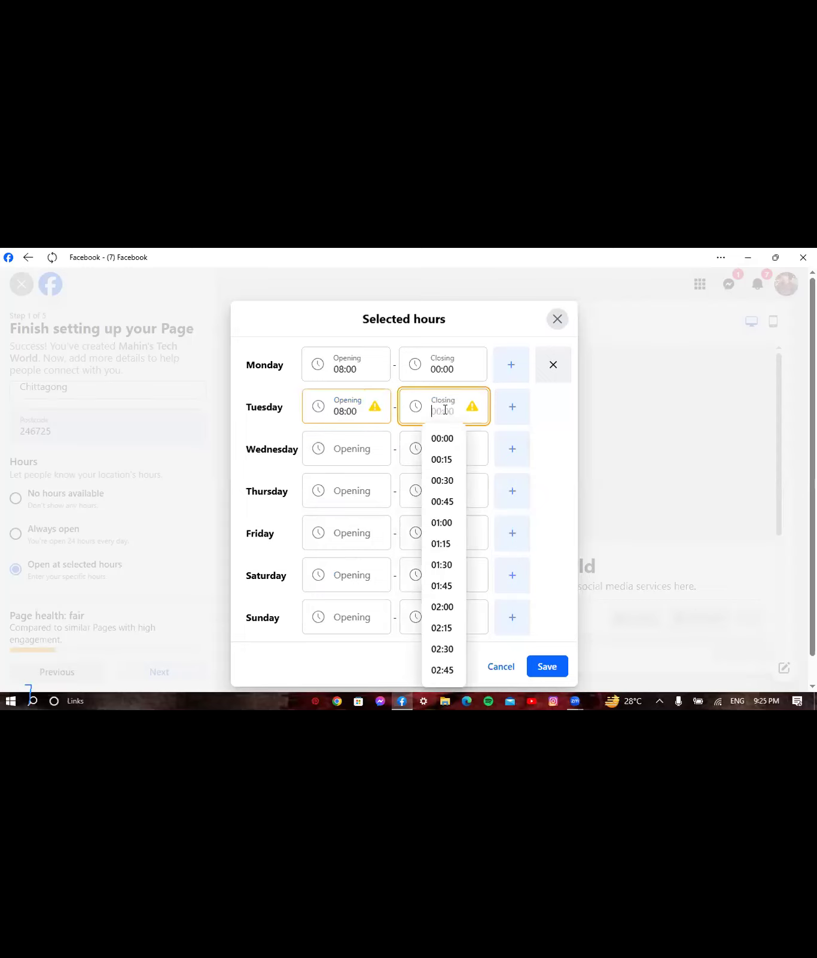
left_click(435, 442)
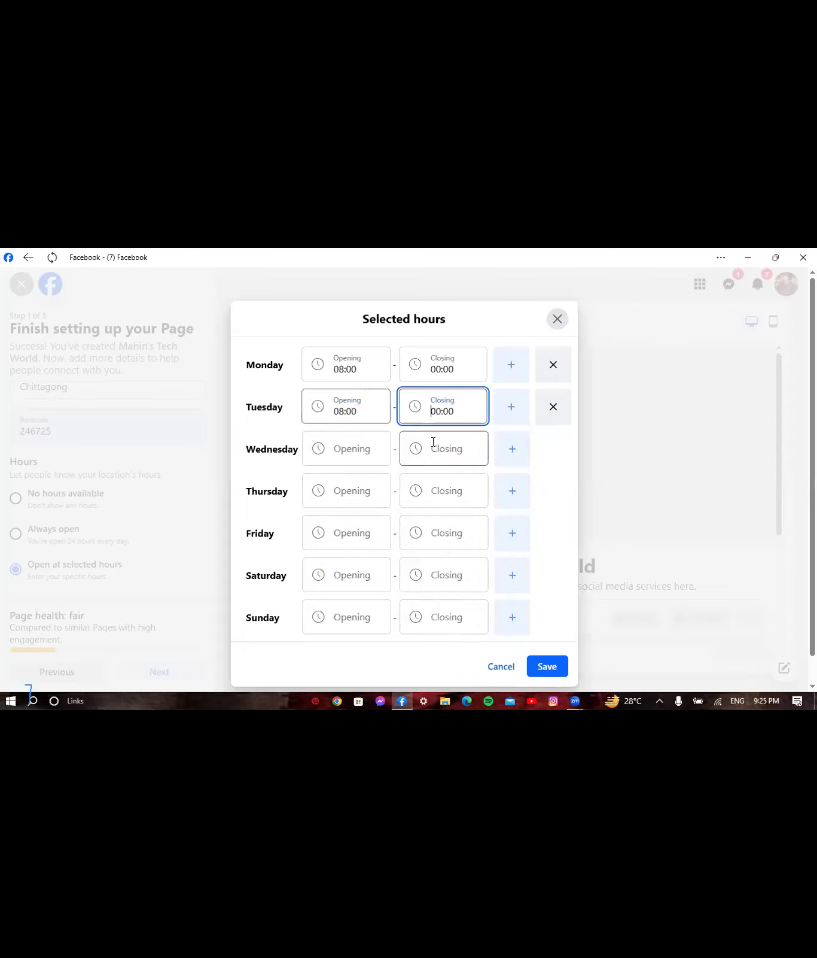
- Set Wednesday's hours to open at 08:00 and close at 00:00
left_click(346, 453)
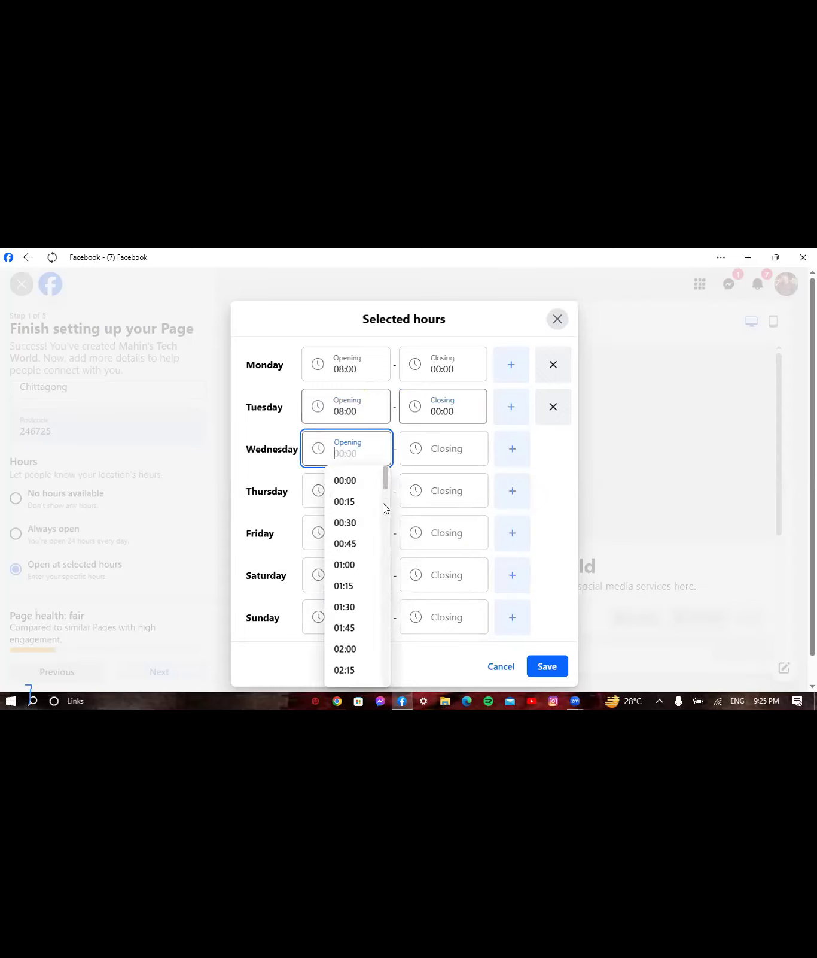
scroll(386, 536, "down", 5)
scroll(387, 543, "down", 5)
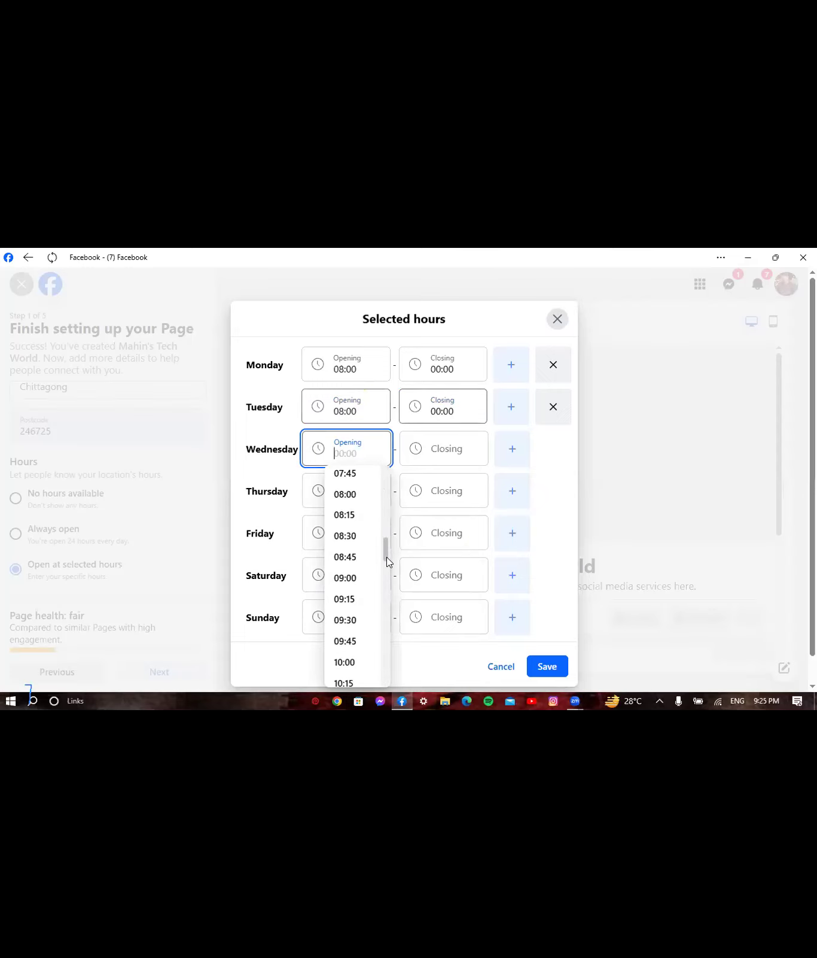
scroll(342, 495, "down", 1)
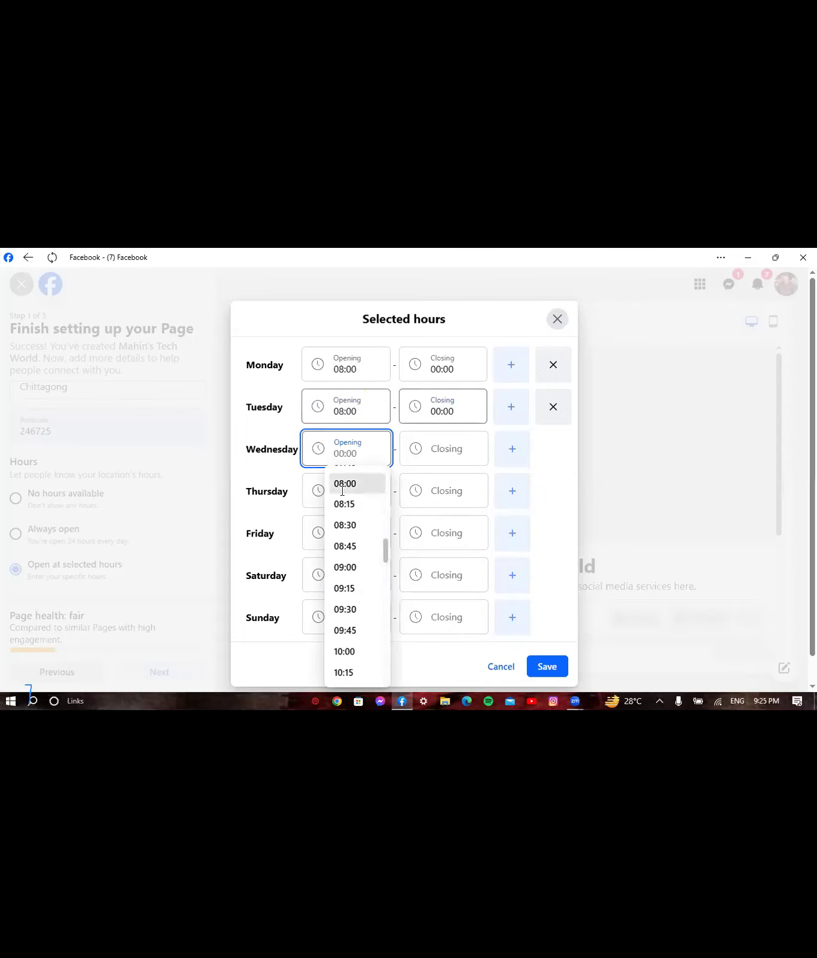
left_click(345, 483)
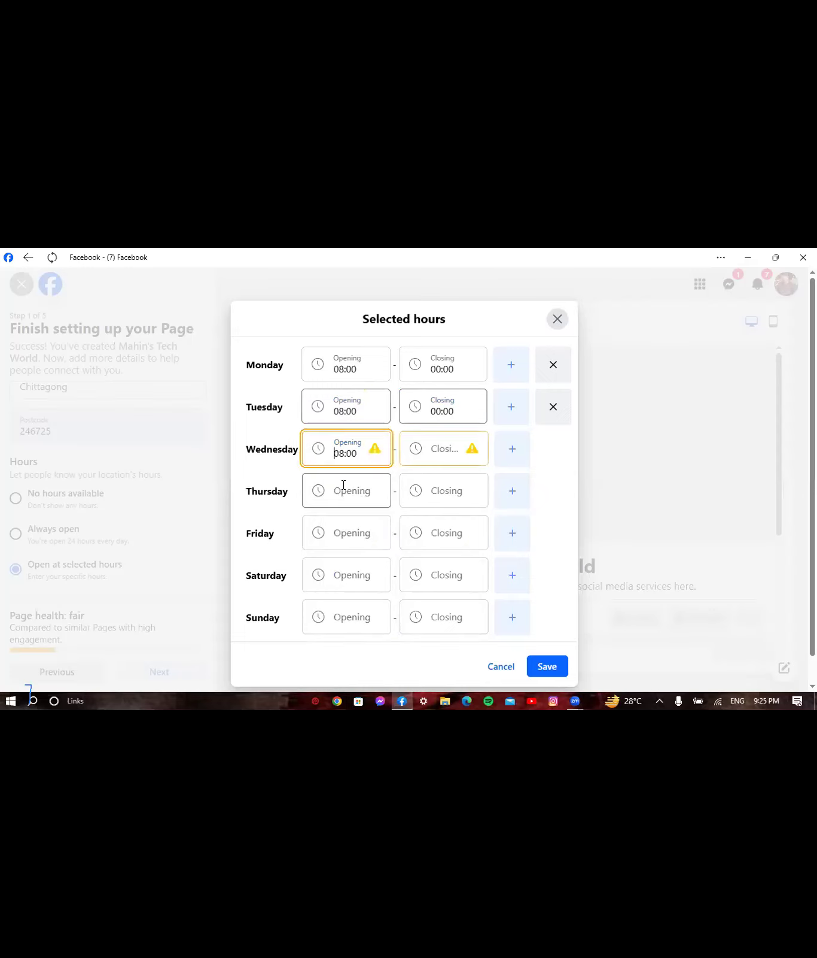
left_click(441, 436)
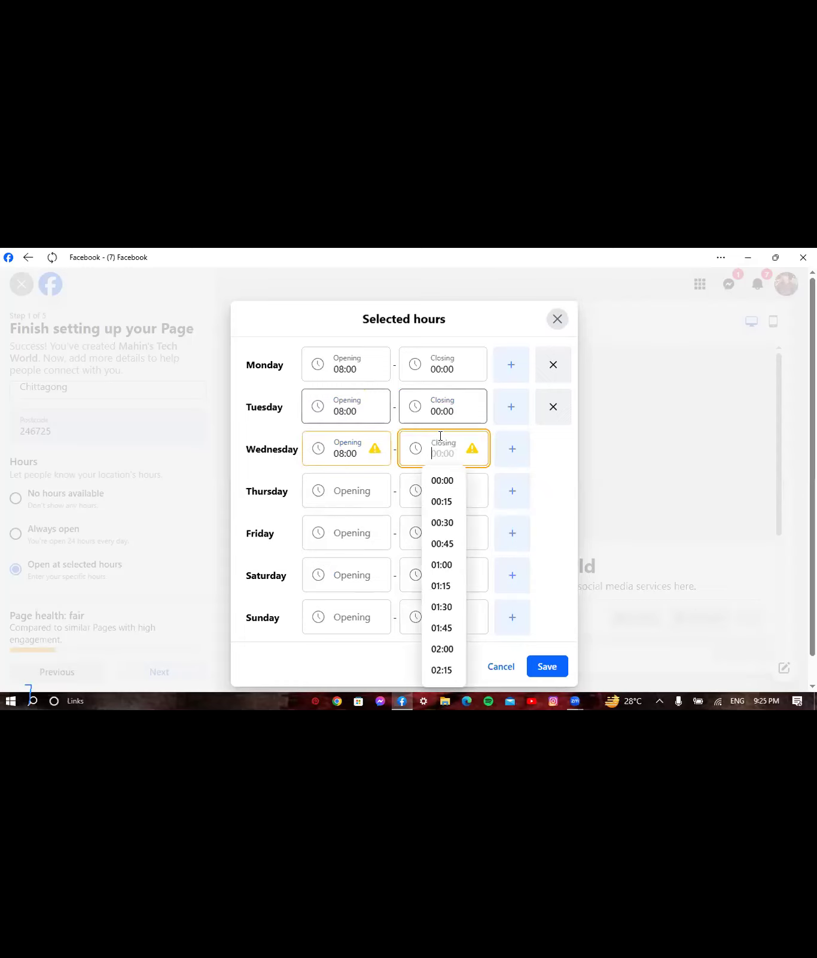
left_click(436, 482)
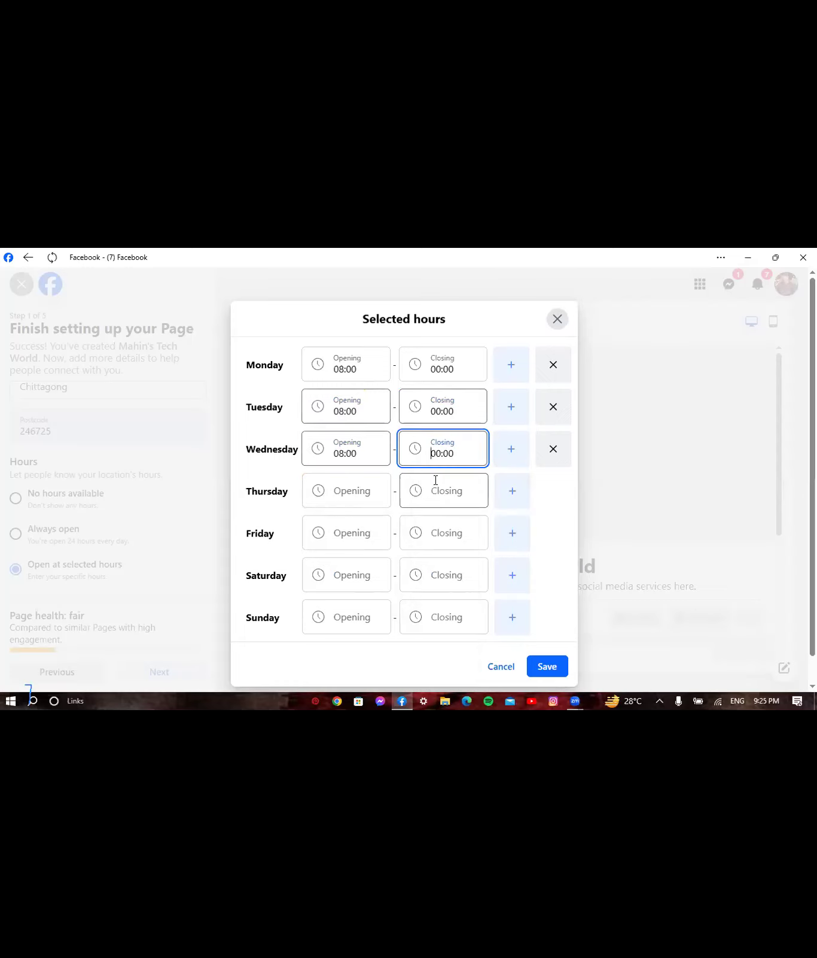
- Set Thursday's hours to open at 08:00 and close at 00:00
left_click(362, 490)
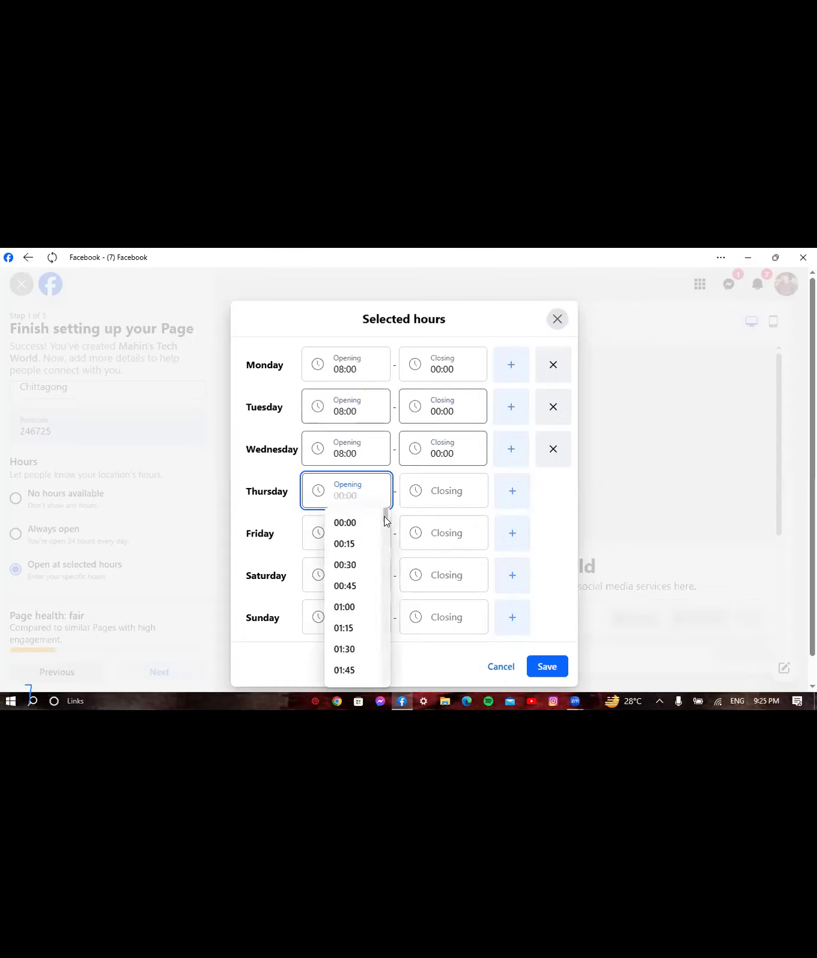
left_click(387, 551)
scroll(387, 554, "down", 1)
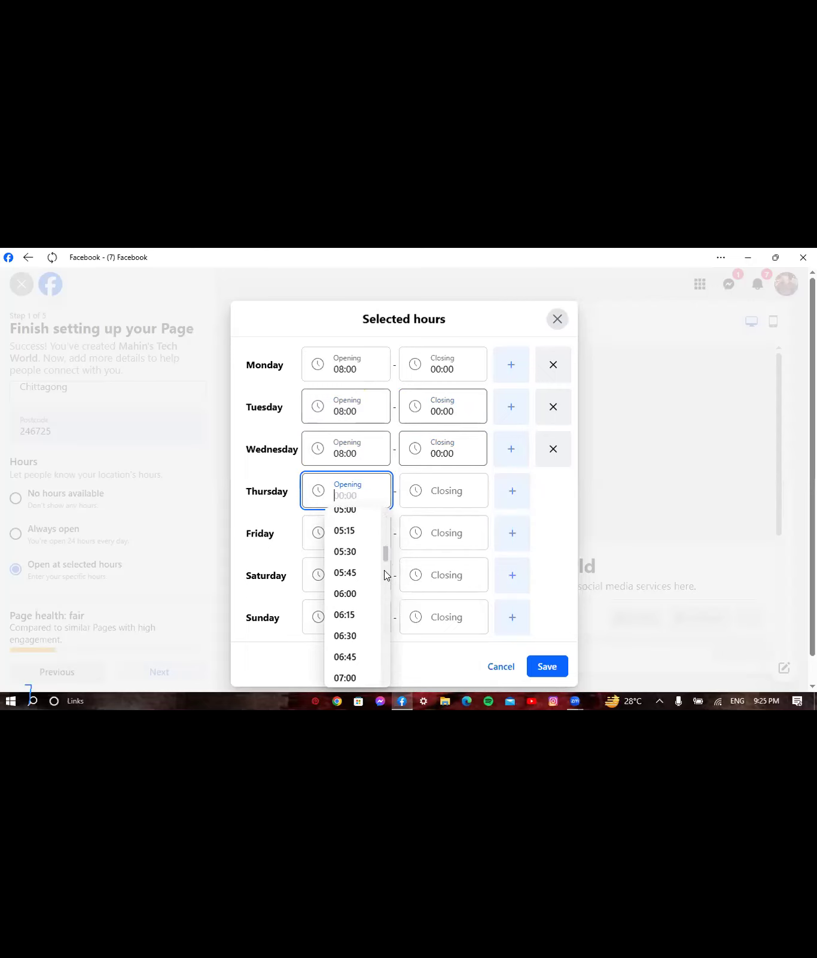
scroll(384, 570, "down", 3)
scroll(385, 571, "down", 1)
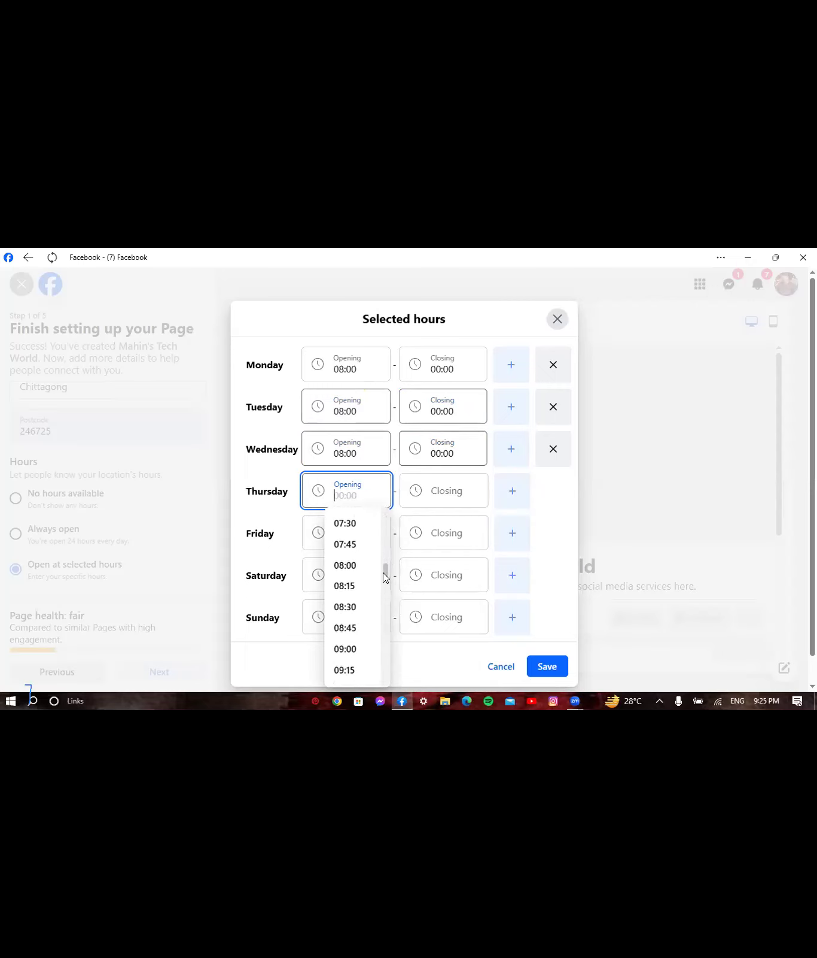
left_click(346, 564)
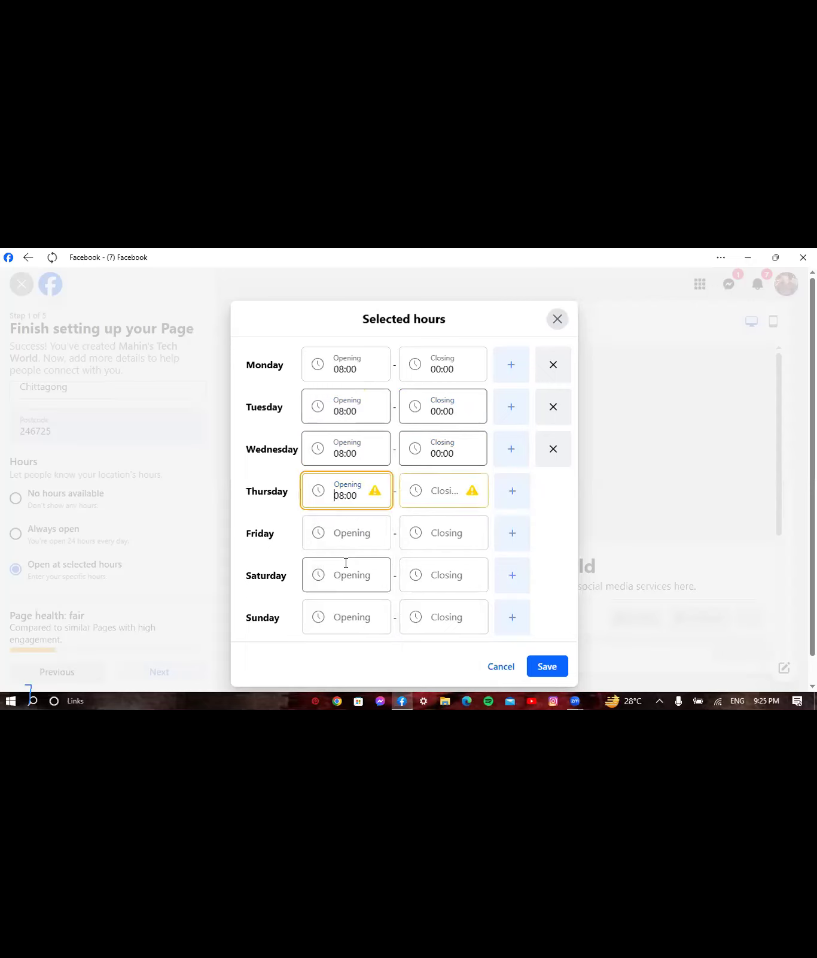
left_click(444, 485)
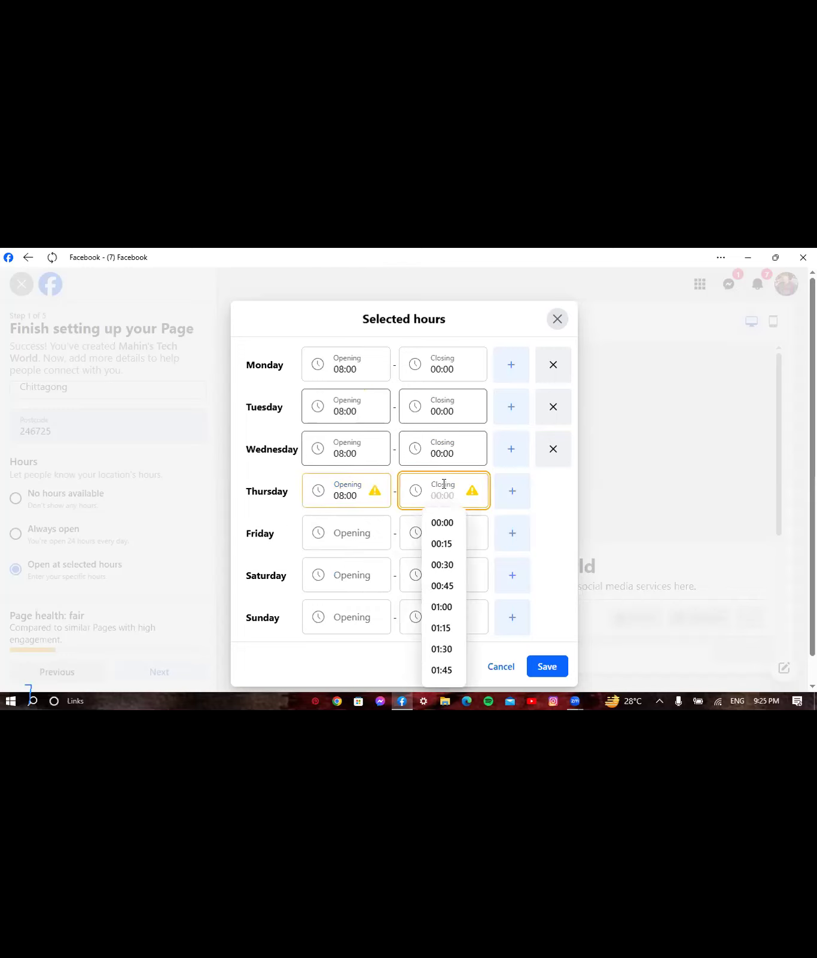
left_click(438, 524)
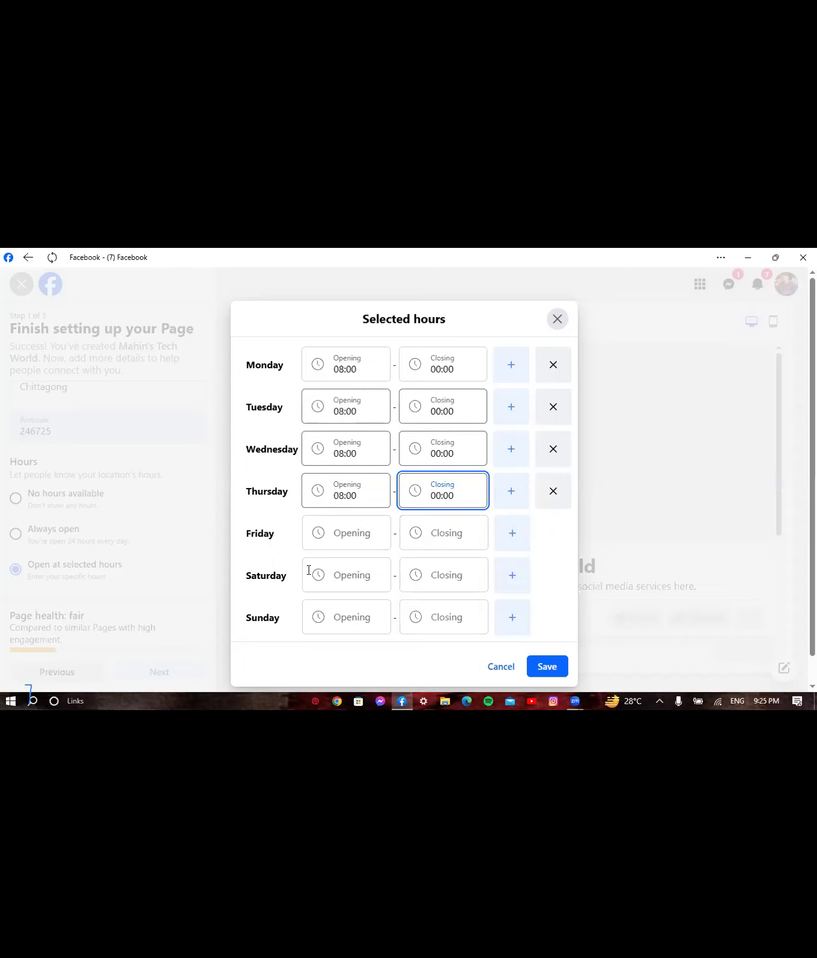
- Set Saturday's hours to 08:00–00:00, correcting an accidental 02:00 opening time
left_click(352, 574)
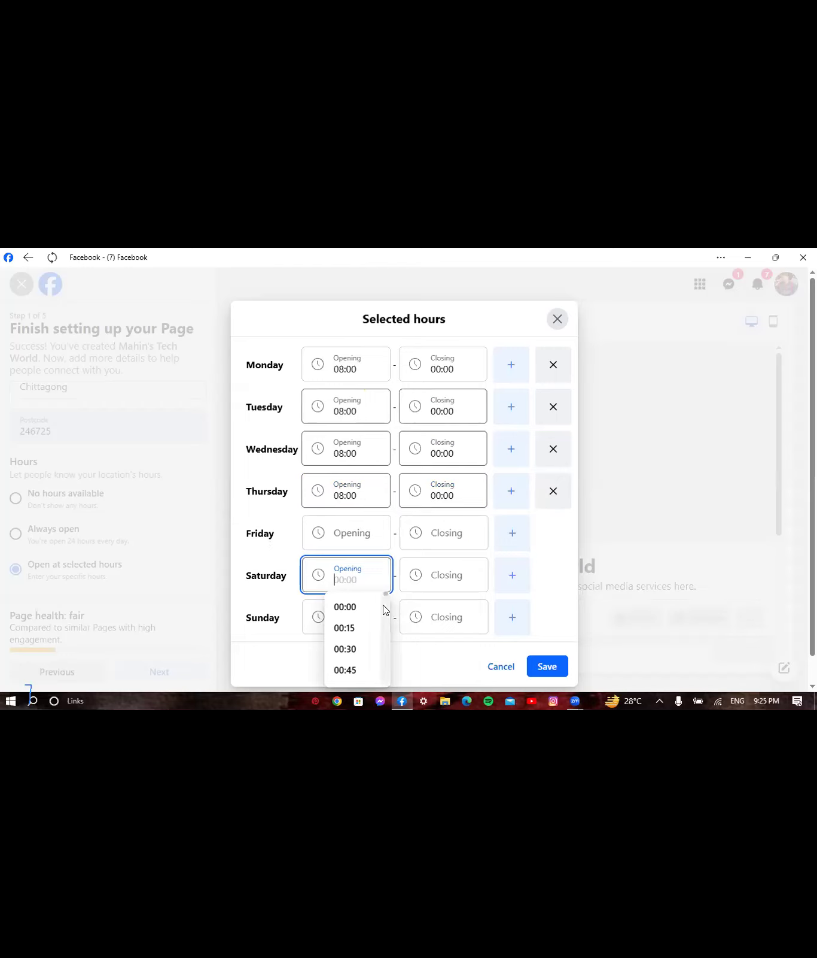
left_click_drag(386, 617, 386, 652)
scroll(383, 624, "up", 9)
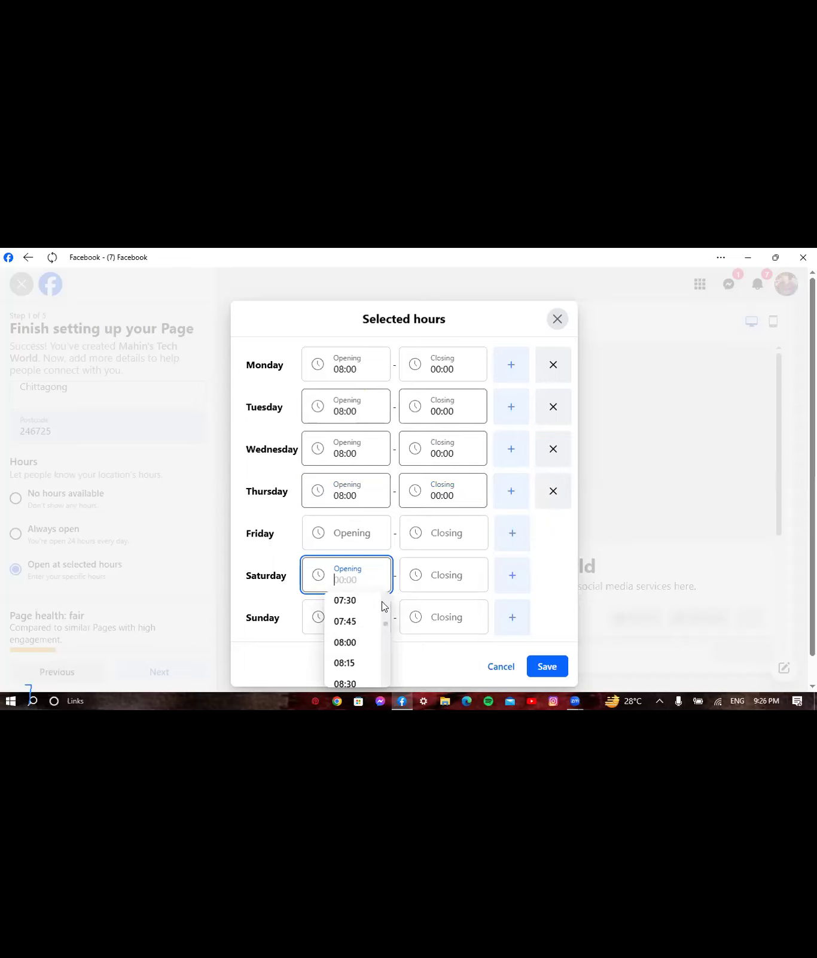
scroll(365, 622, "up", 8)
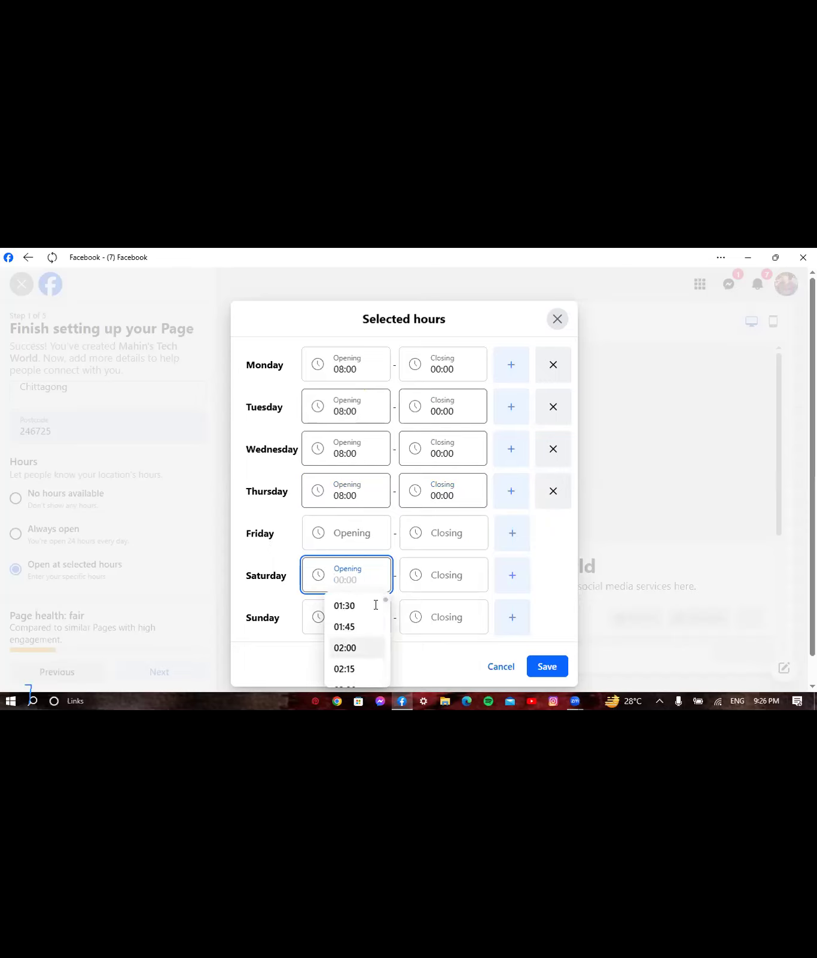
key("Return")
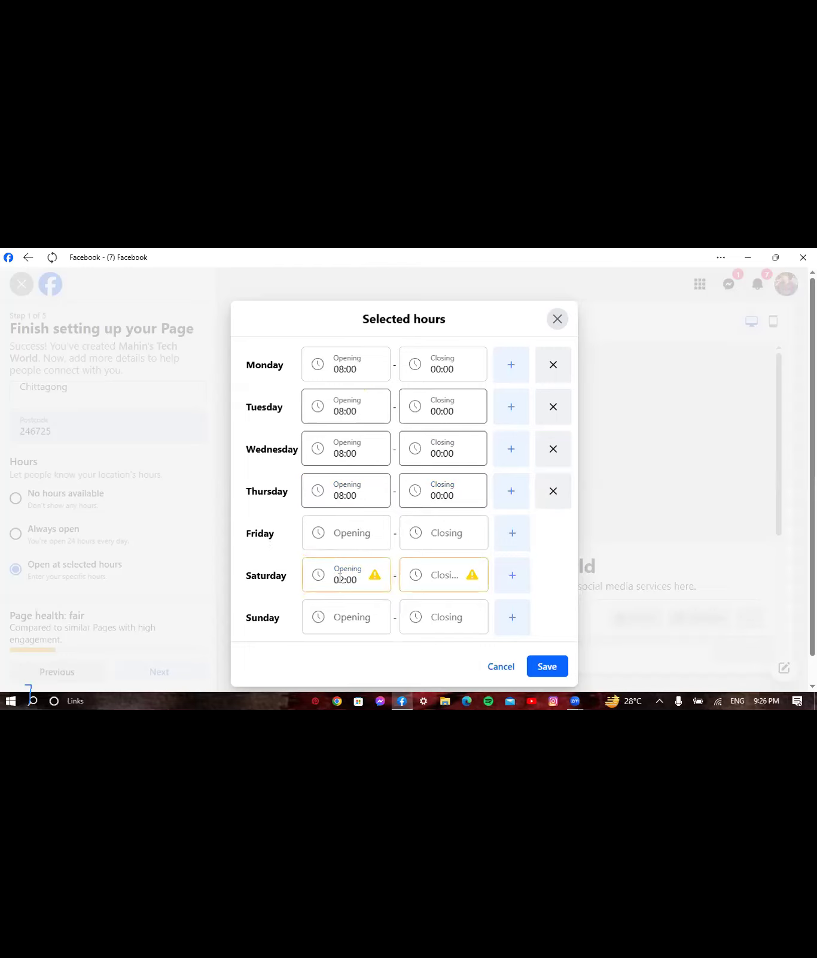
left_click(344, 578)
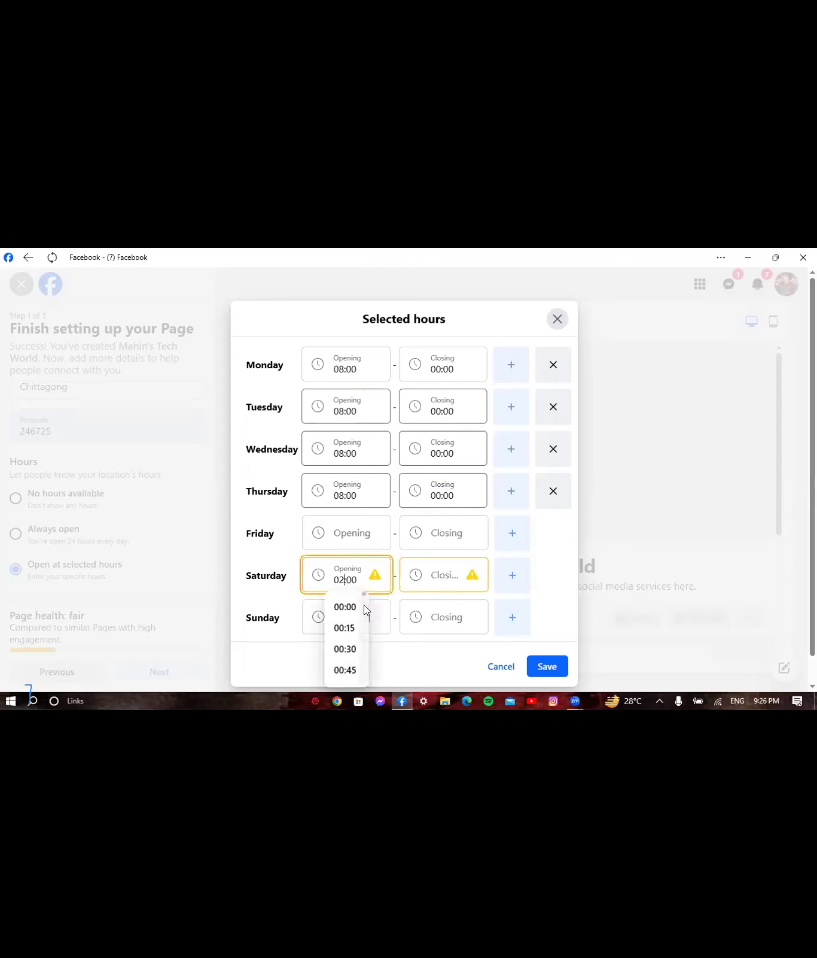
scroll(365, 641, "down", 10)
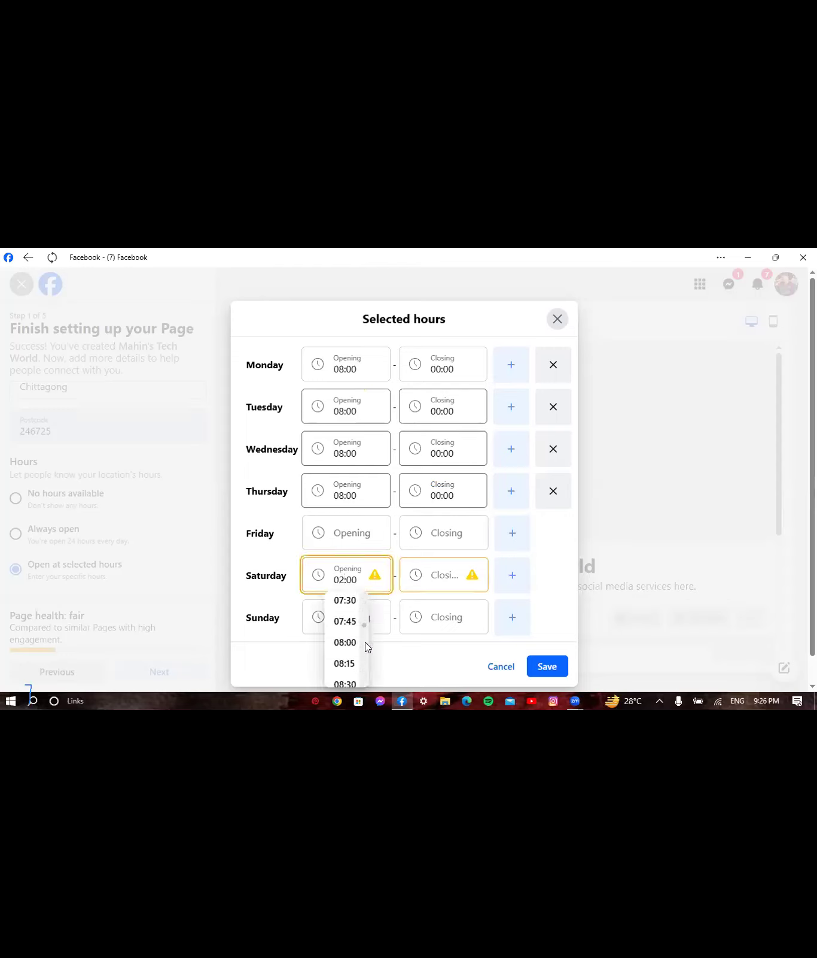
left_click(345, 643)
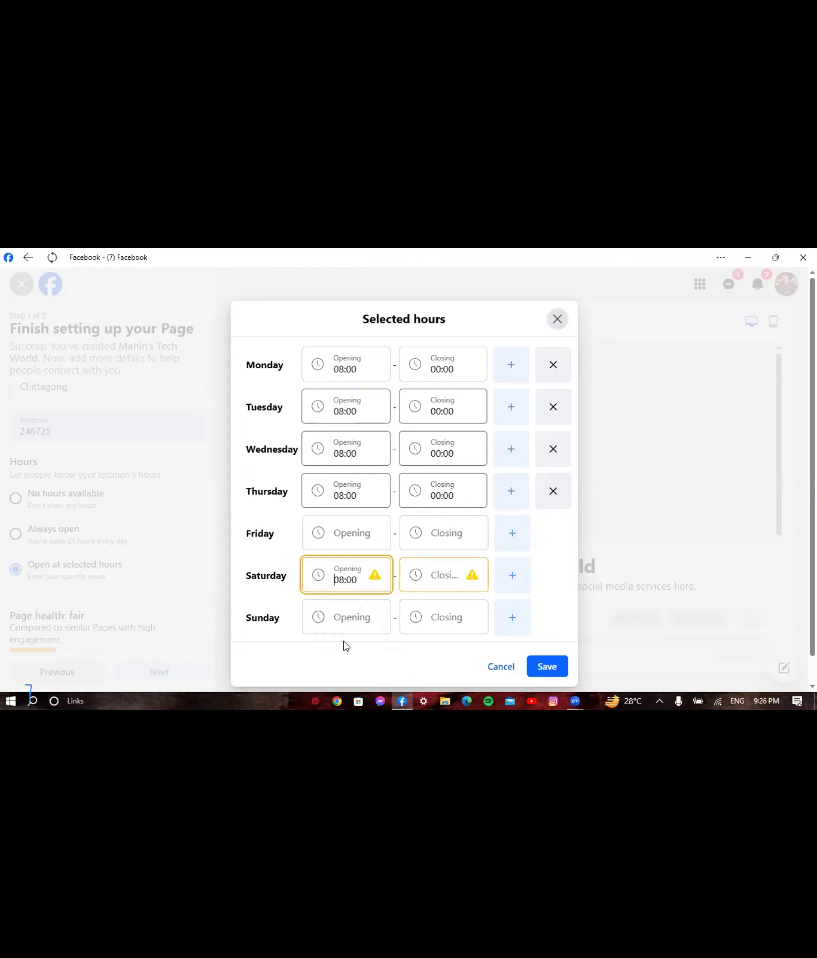
left_click(436, 579)
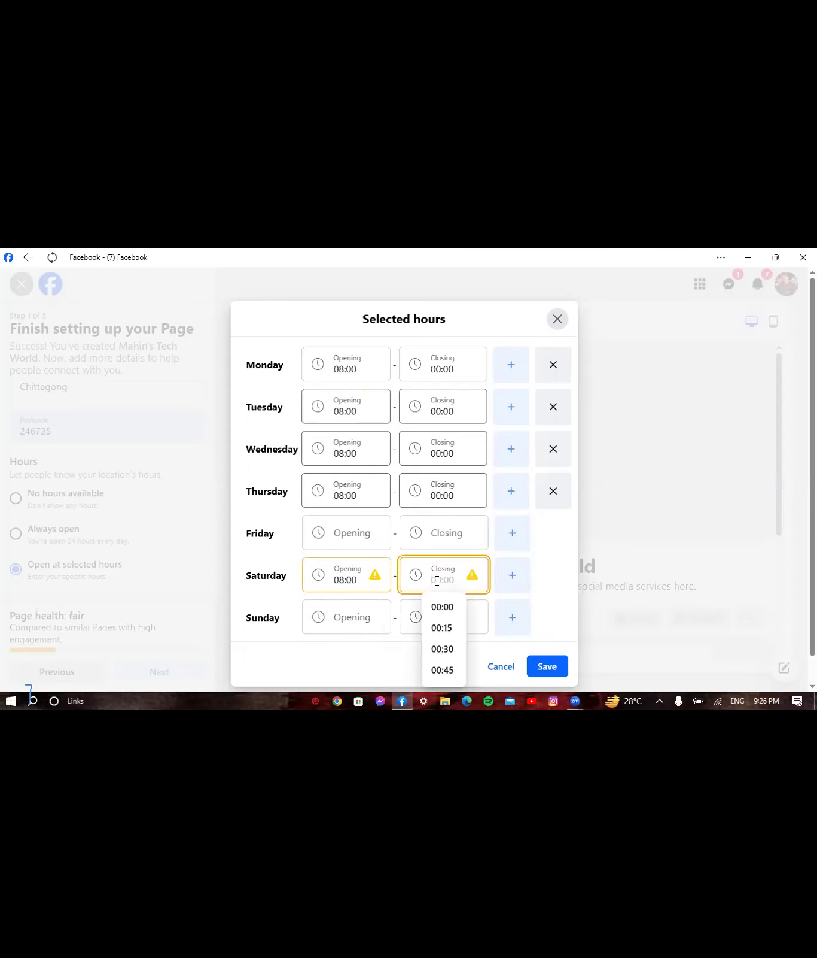
left_click(448, 610)
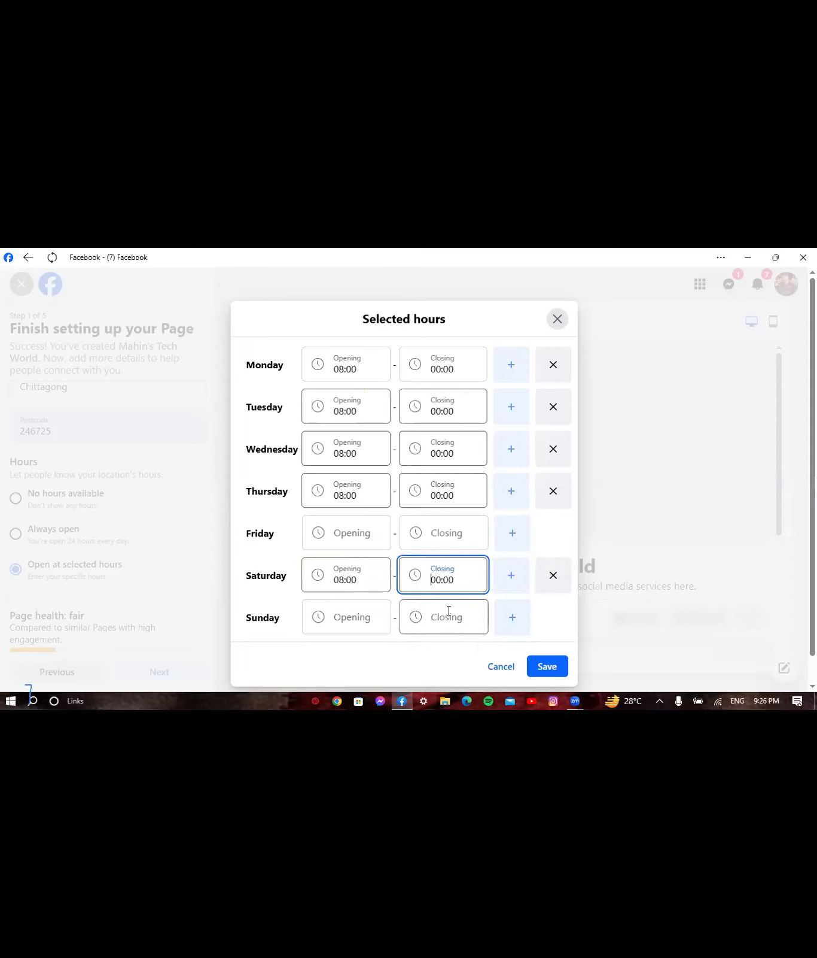
left_click(340, 606)
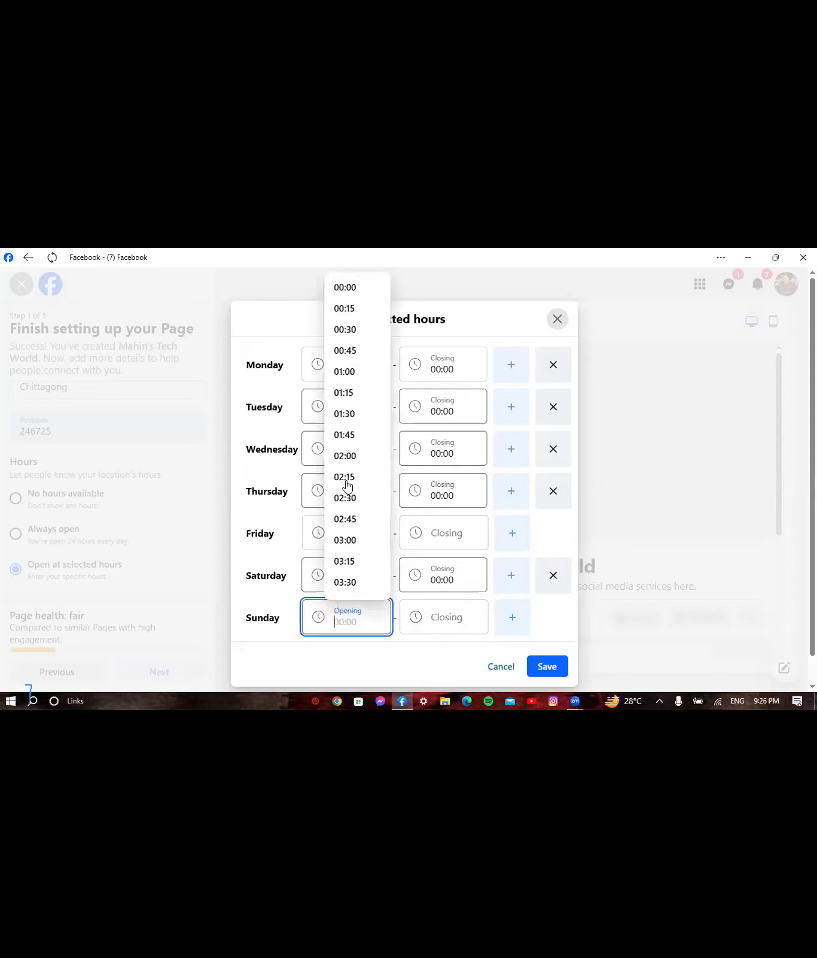
- Give Sunday 08:00–00:00 hours and save the weekly opening schedule
scroll(383, 338, "down", 1)
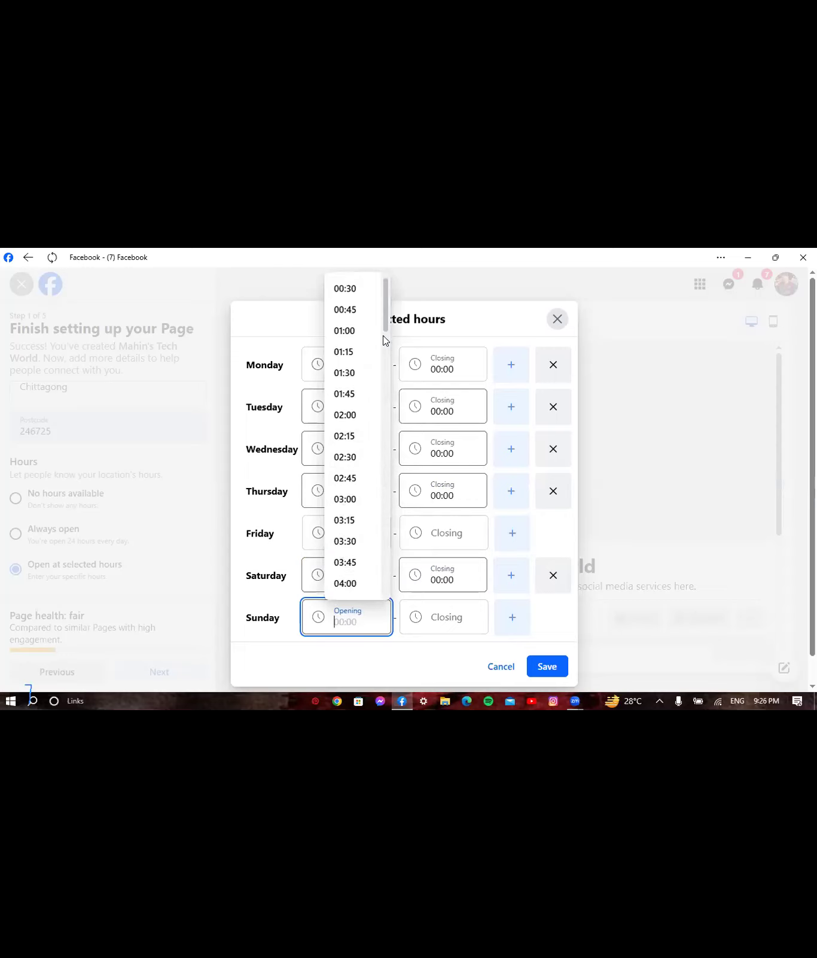
scroll(383, 339, "down", 3)
scroll(379, 371, "down", 2)
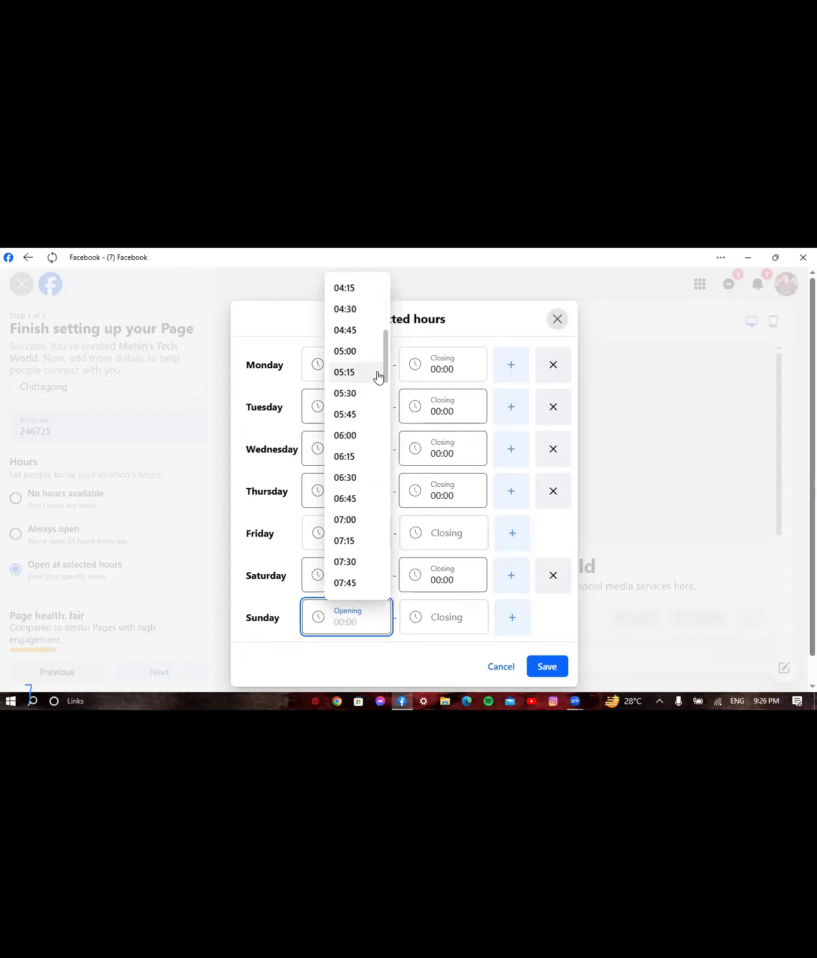
scroll(385, 397, "down", 3)
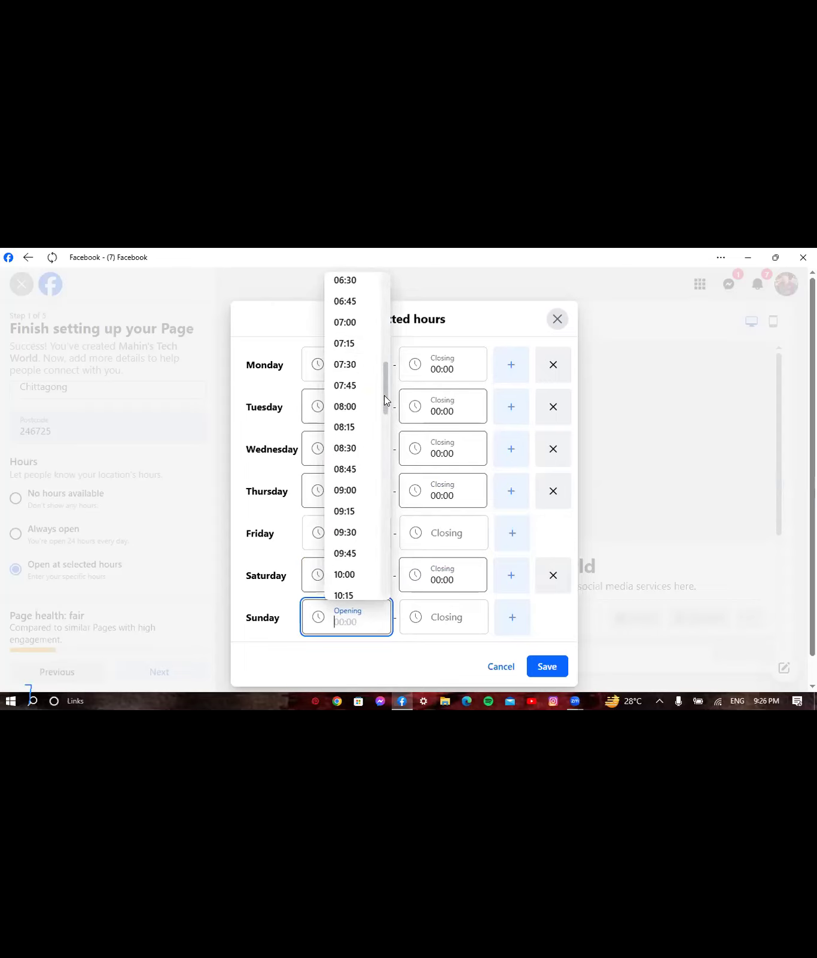
left_click(339, 407)
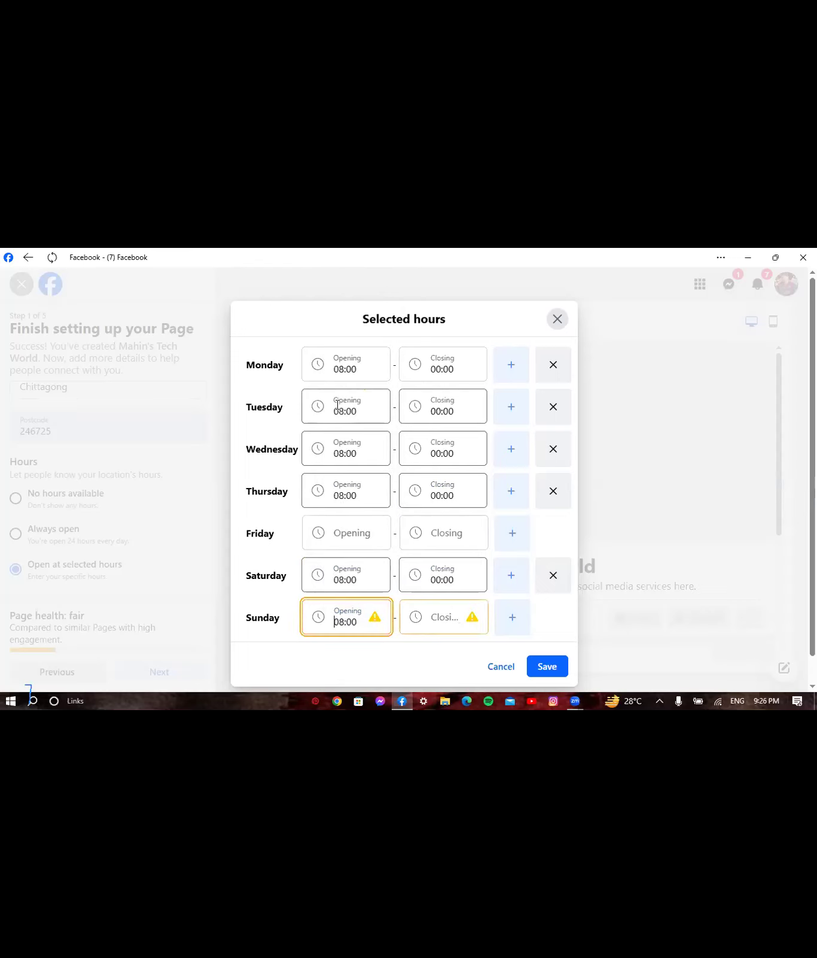
left_click(435, 614)
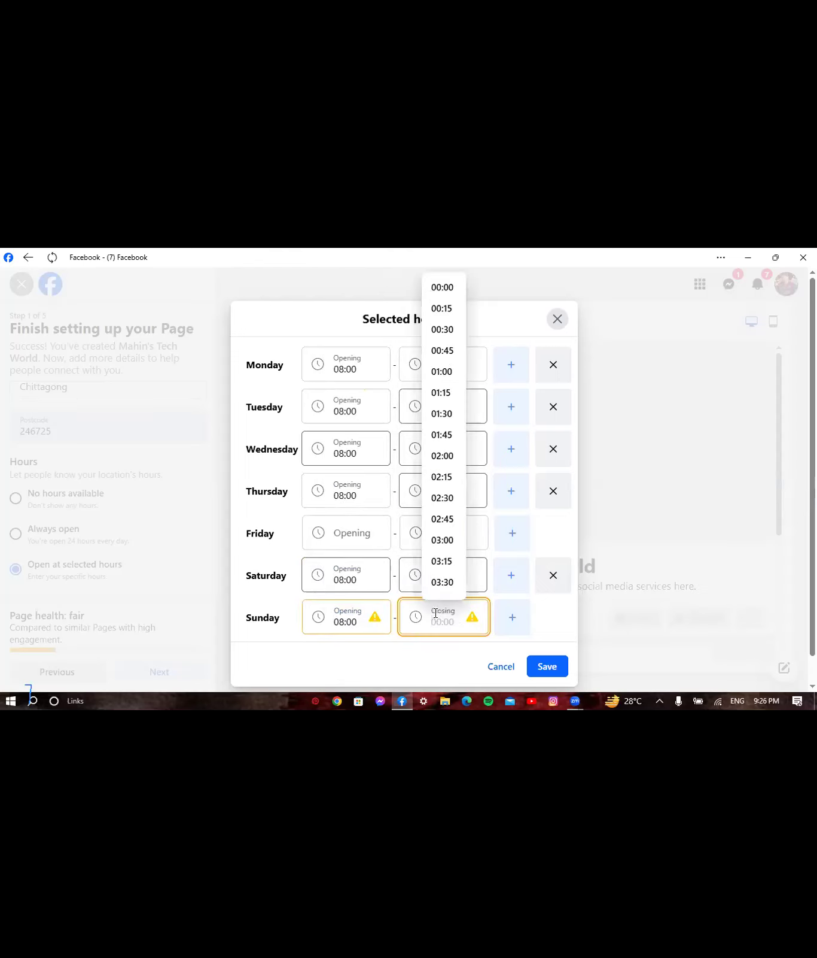
left_click(444, 288)
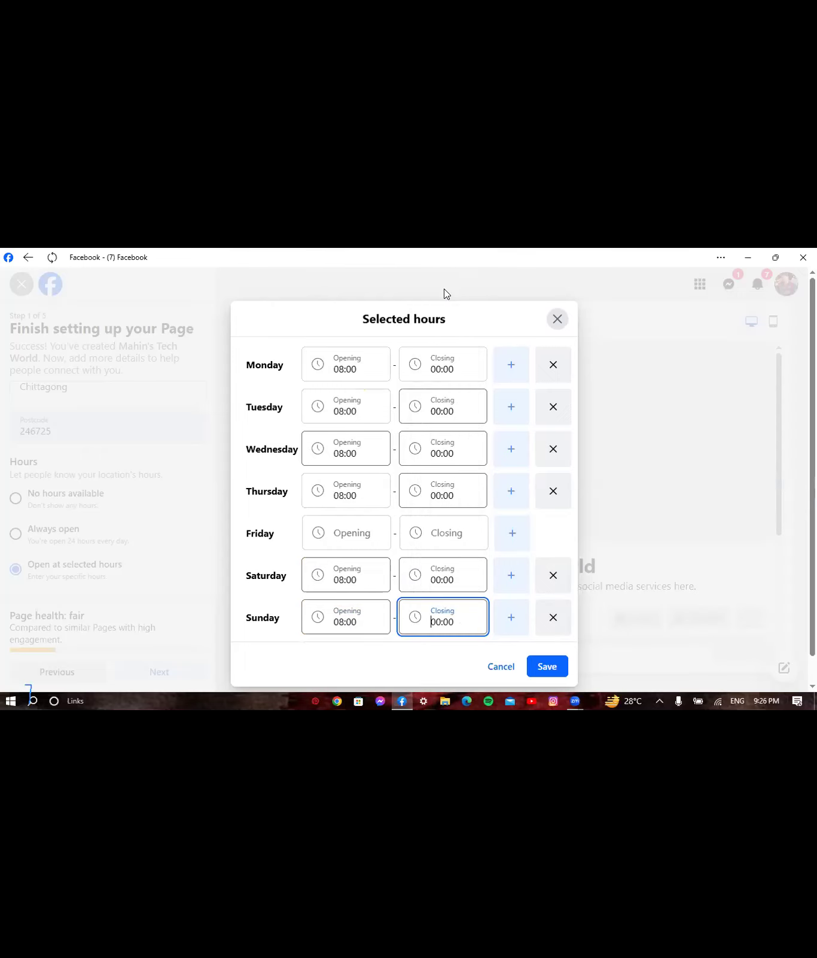
left_click(544, 666)
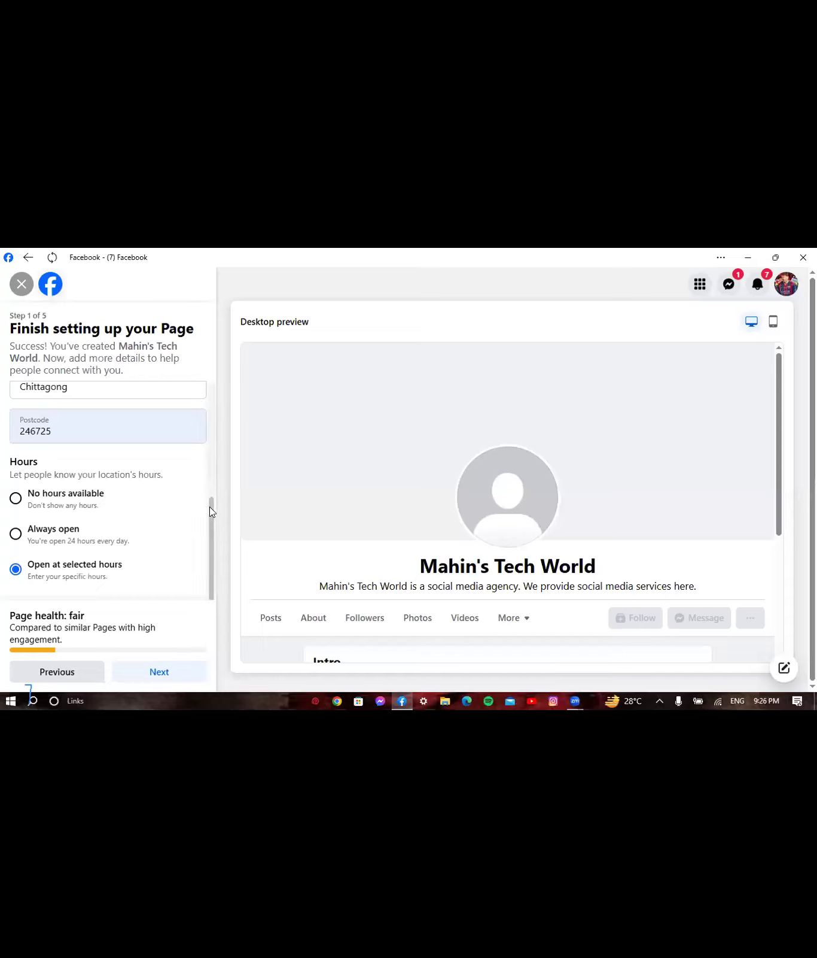
scroll(209, 622, "up", 1)
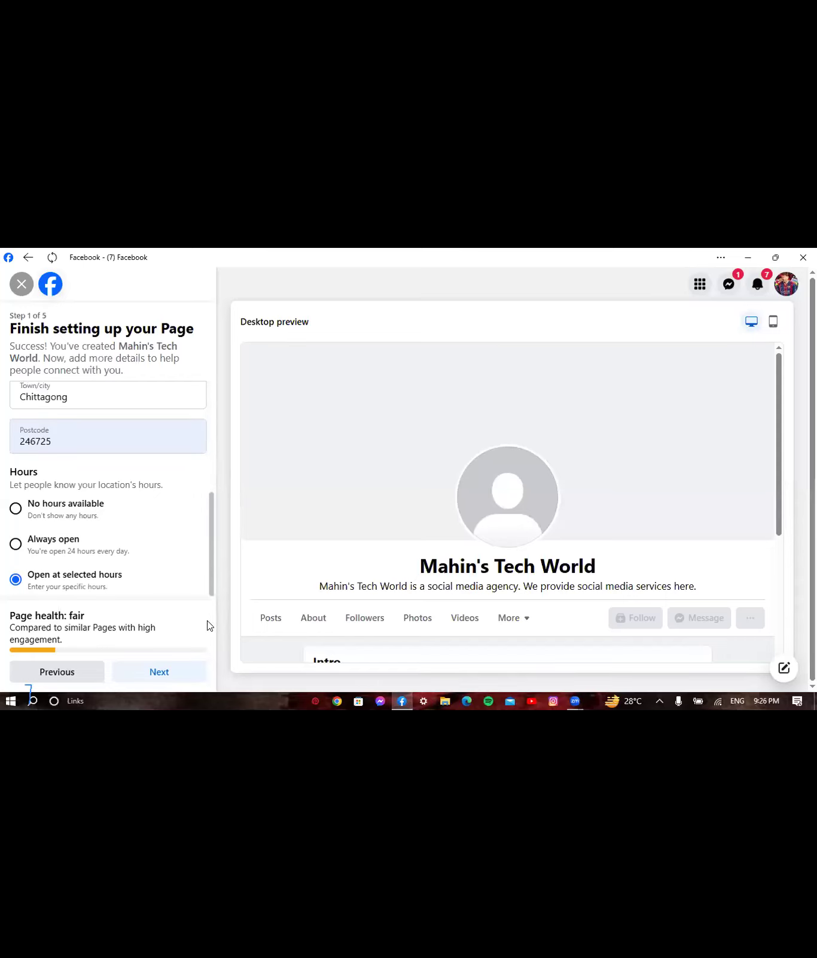
scroll(210, 624, "up", 3)
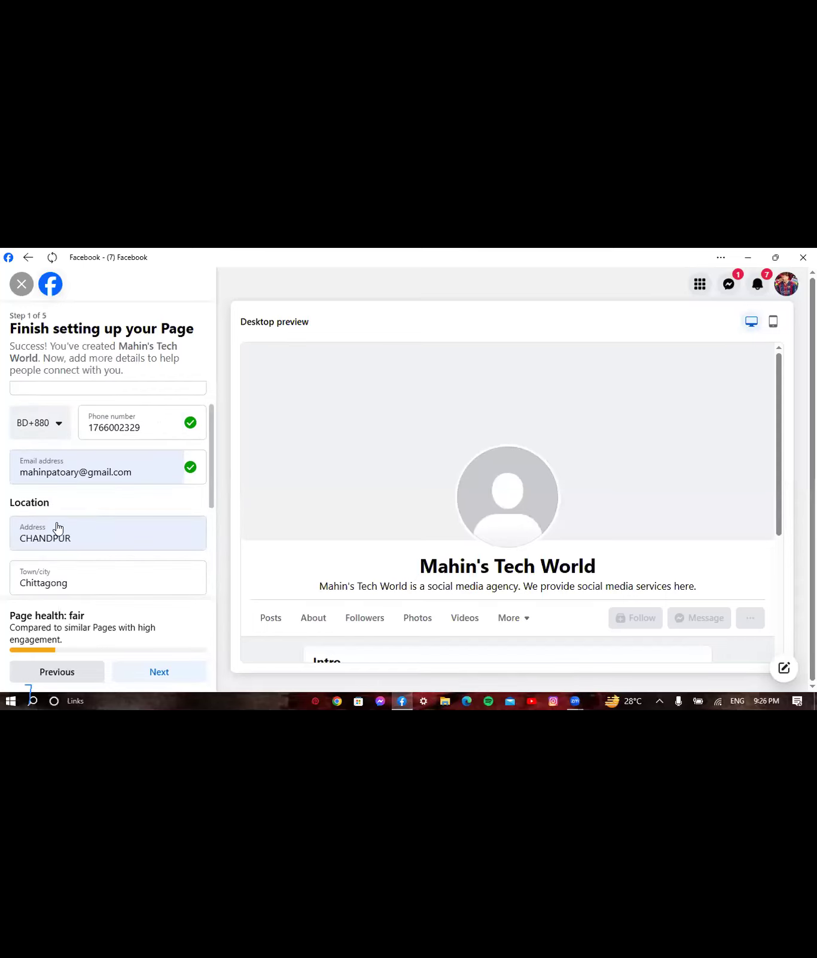
scroll(57, 527, "down", 3)
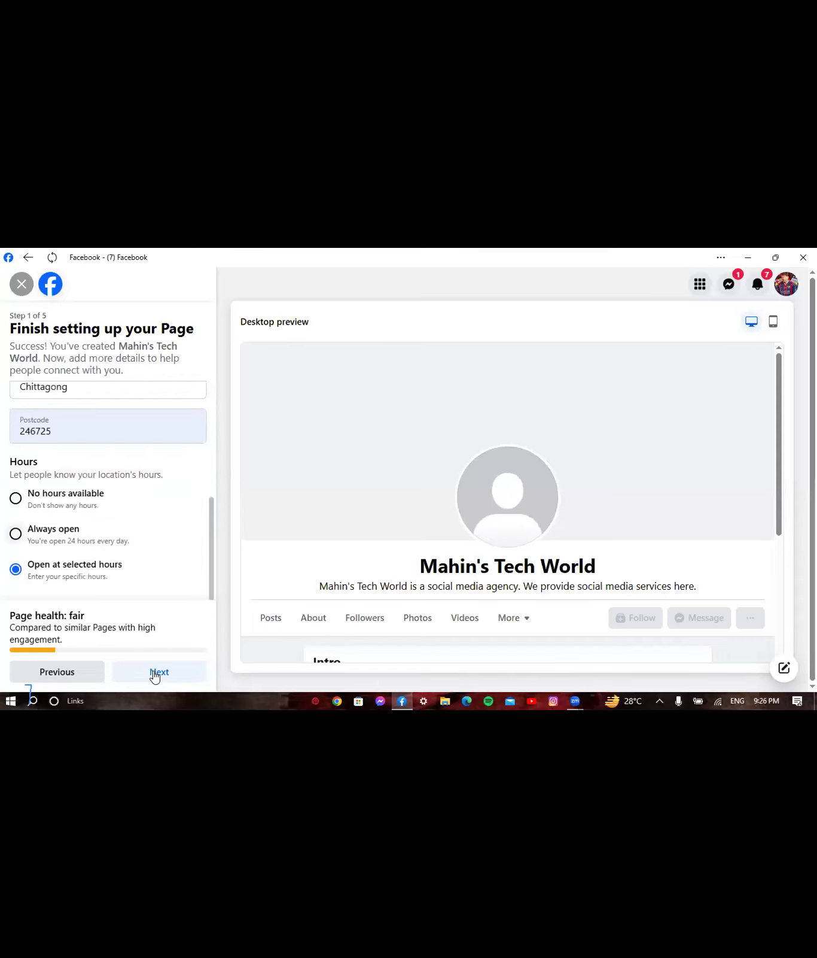
left_click(83, 433)
- Continue to Step 2, Customise your Page
left_click(150, 671)
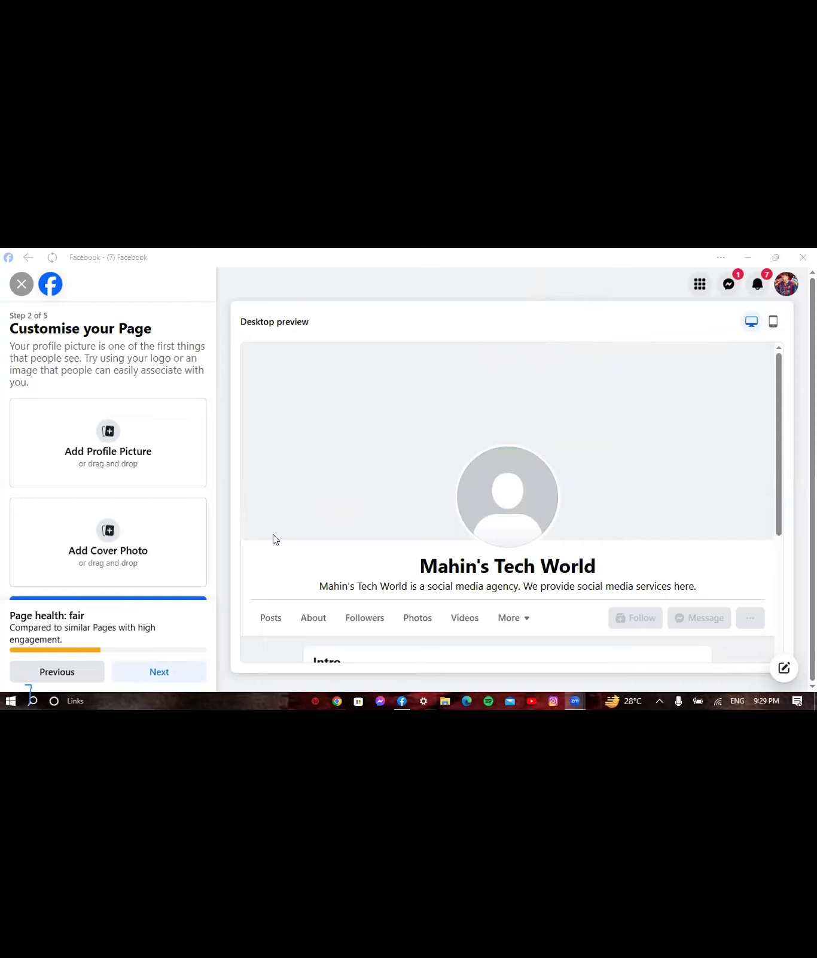
- Launch Chrome with the first profile and go to canva.com
left_click(337, 704)
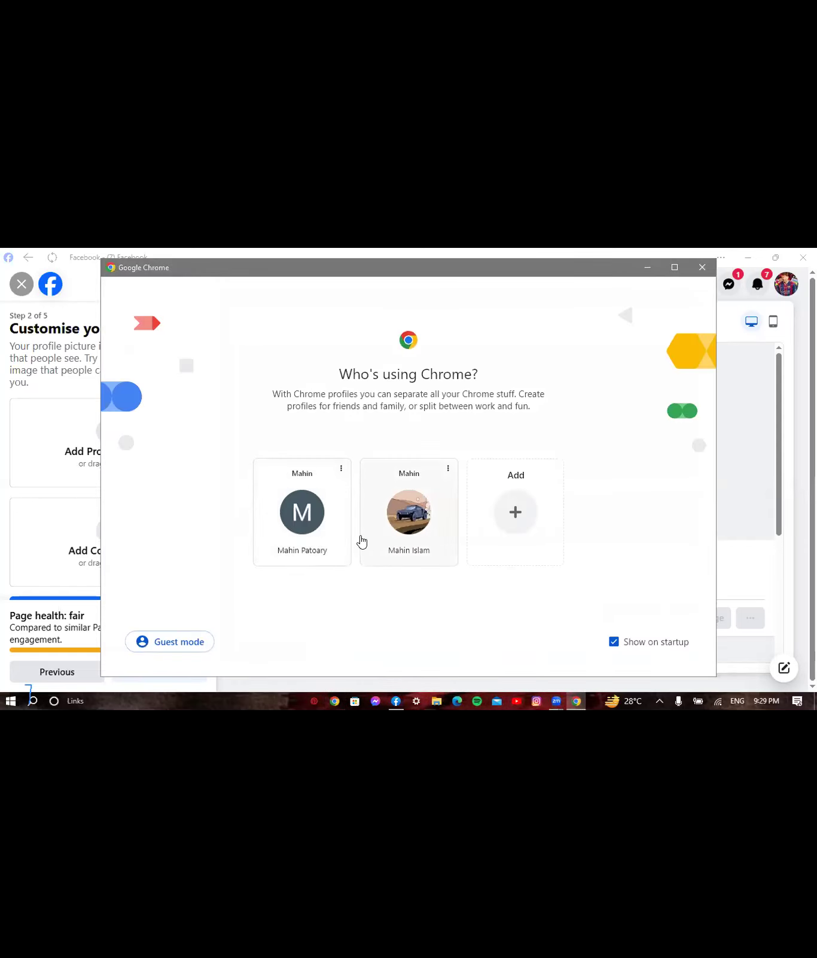
left_click(318, 542)
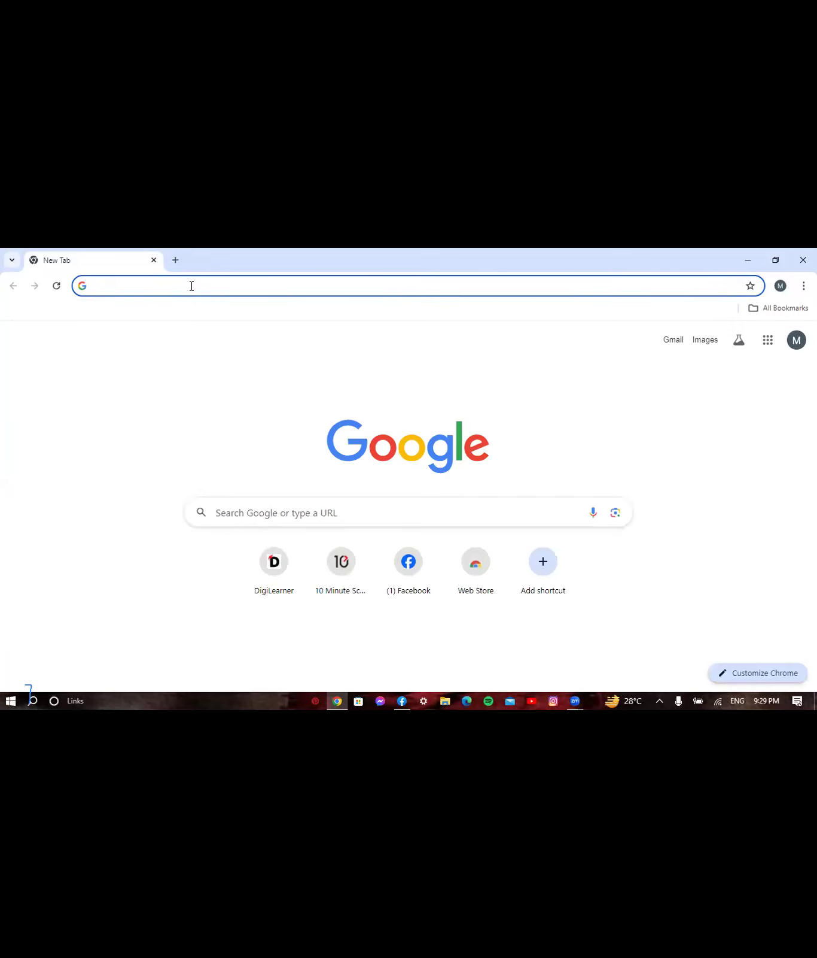
type("canva")
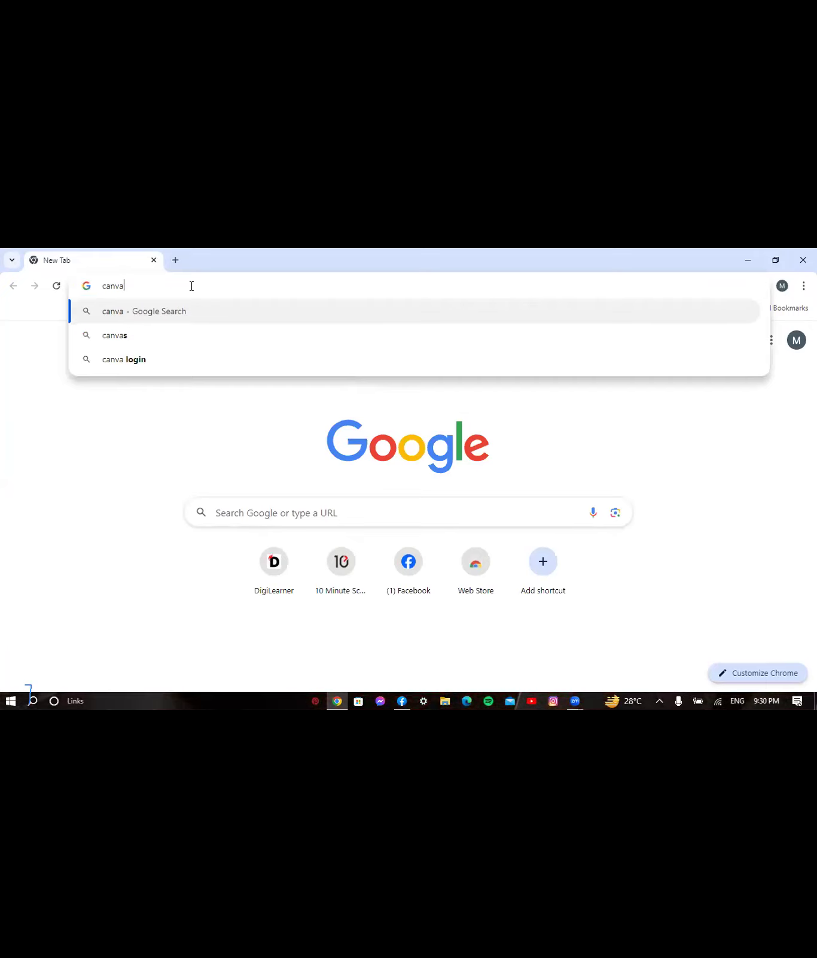
type(".com")
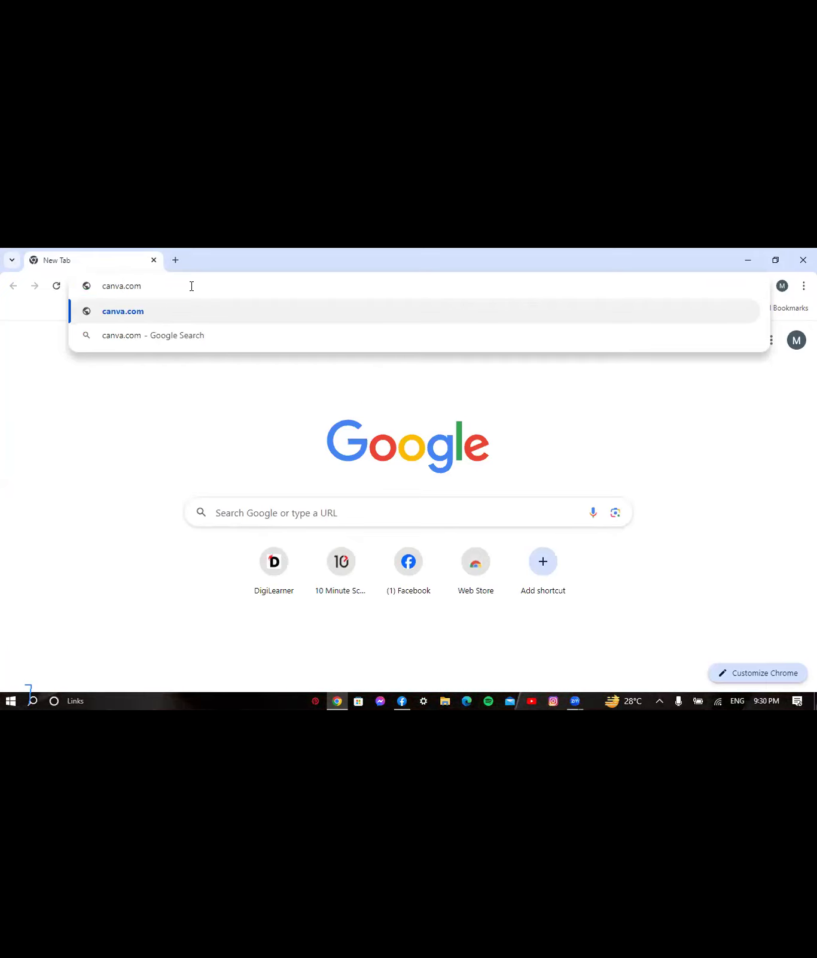
key("Return")
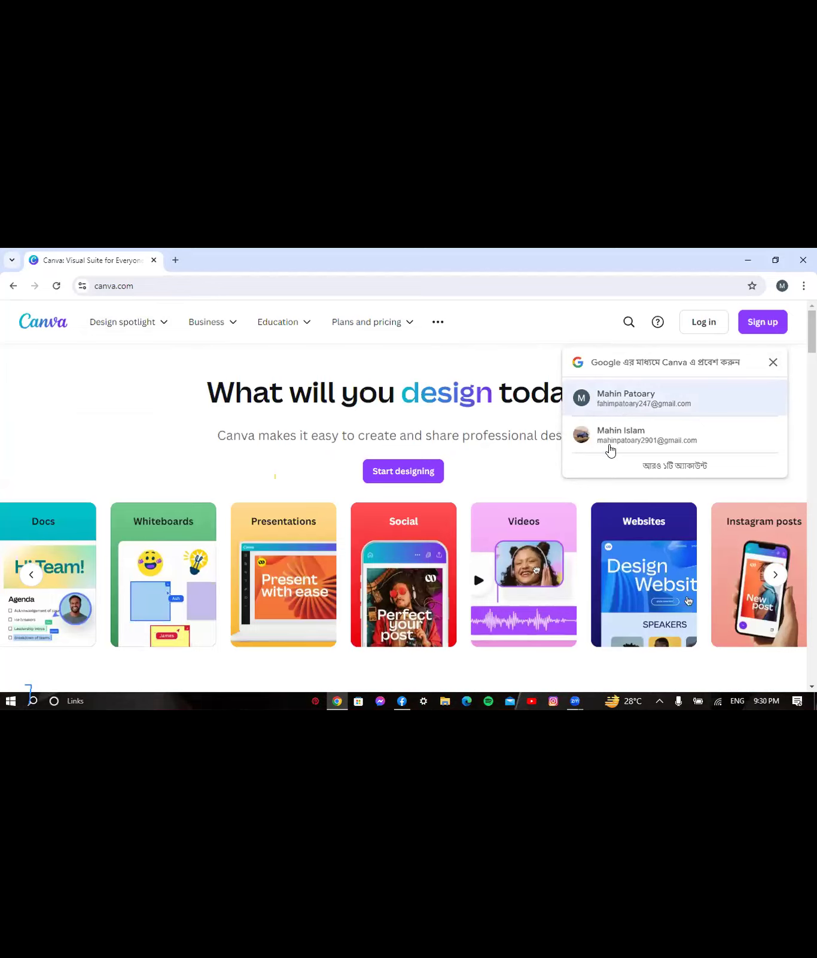
- Sign in to Canva with the first Google account and close the extra tab
left_click(174, 262)
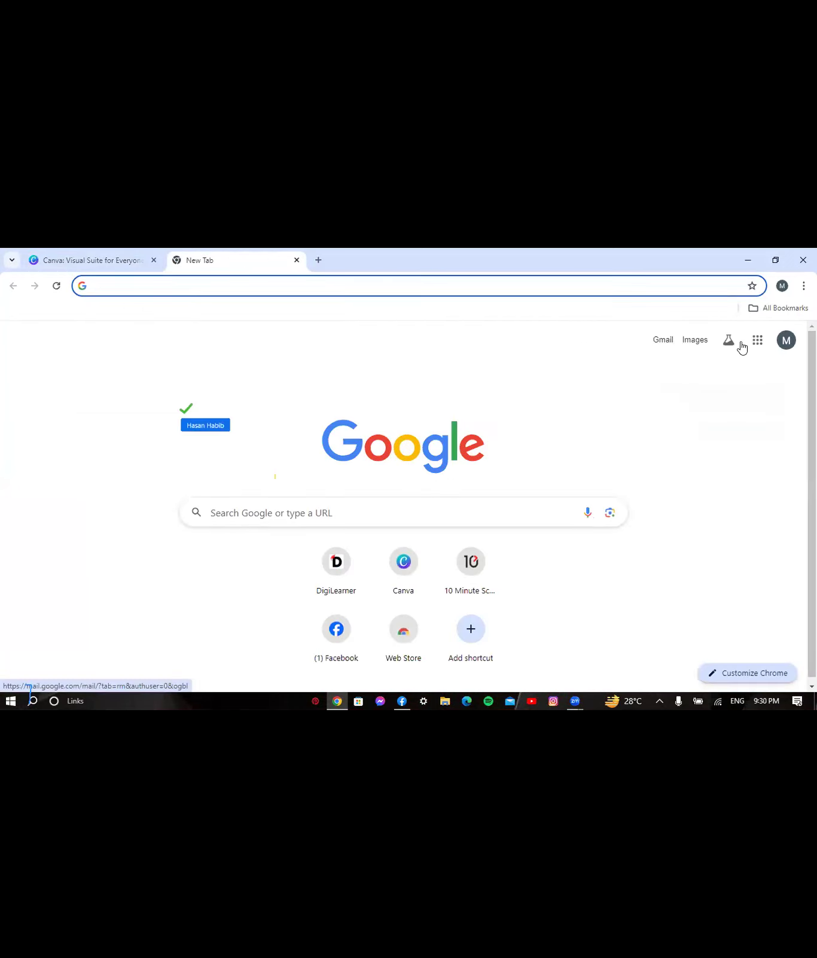
left_click(786, 341)
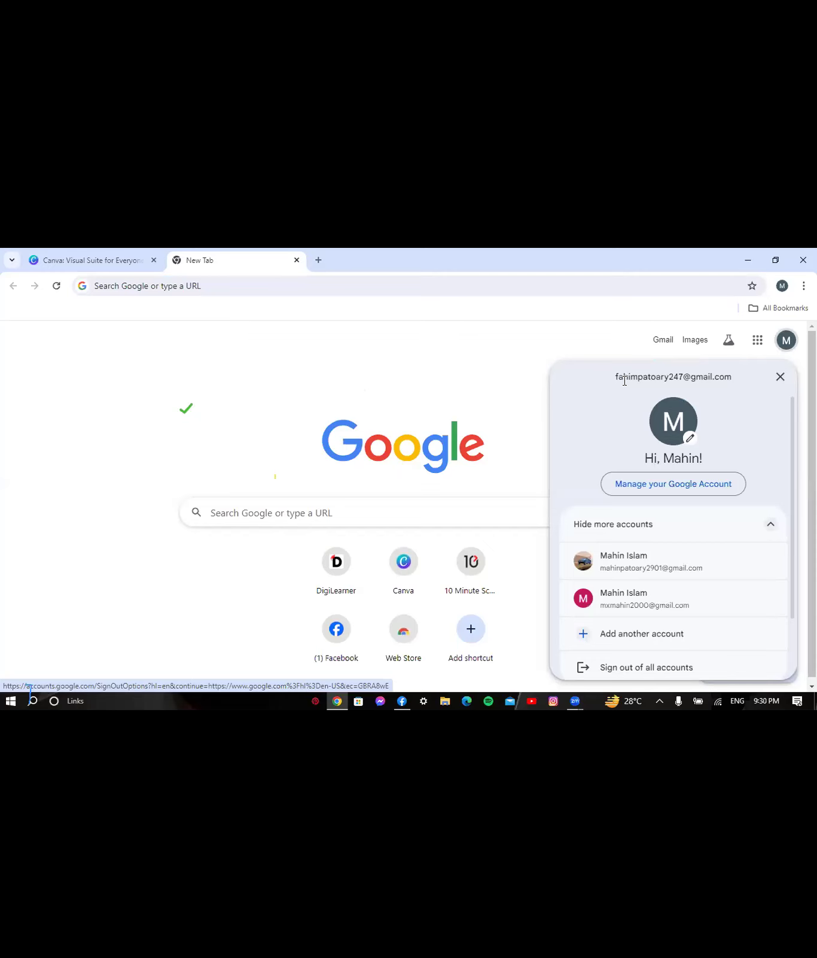
left_click(92, 263)
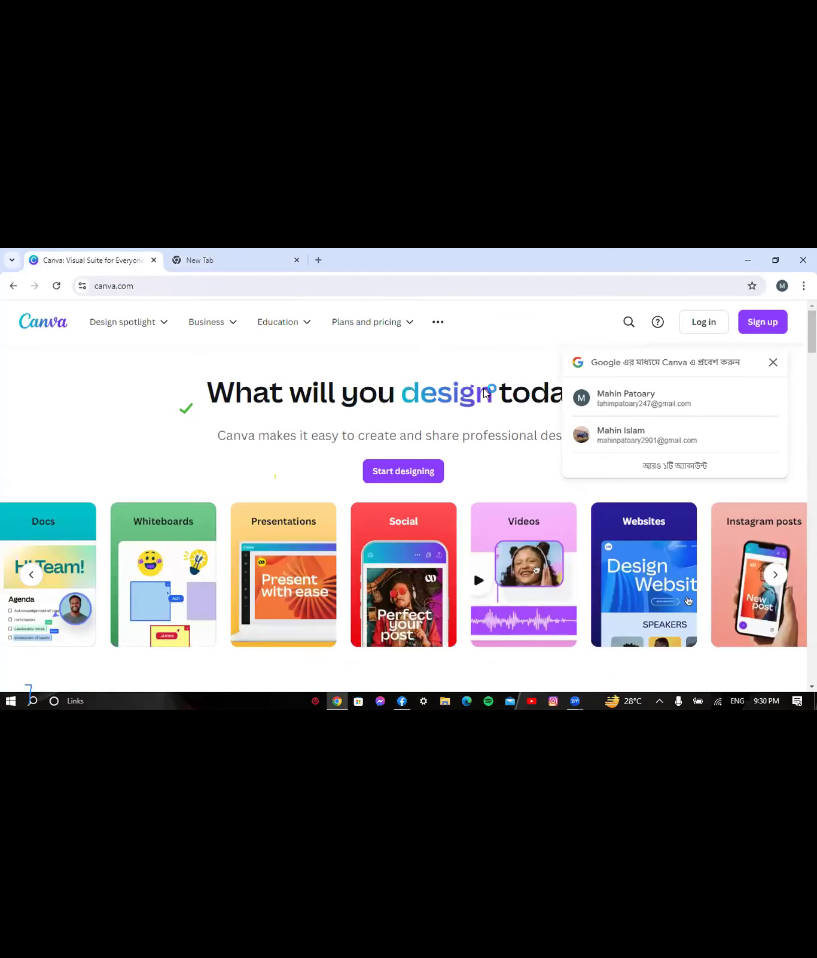
left_click(635, 405)
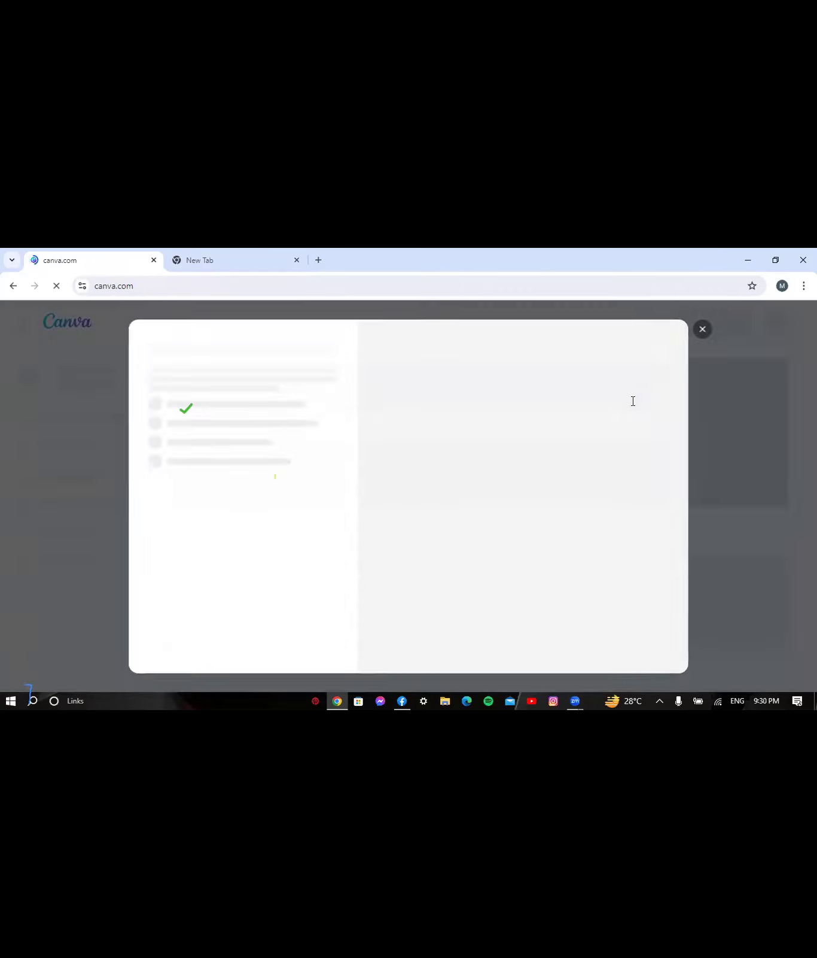
left_click(296, 261)
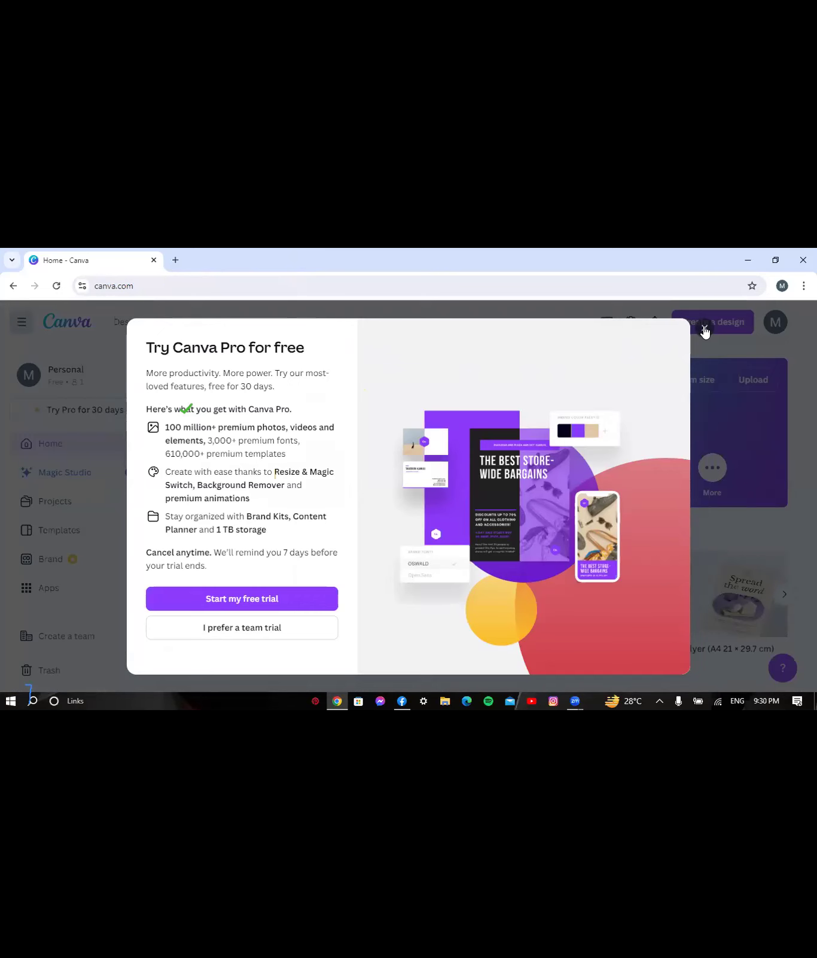
- Dismiss the Canva Pro offer and create a new Logo (500 × 500 px) design
left_click(713, 379)
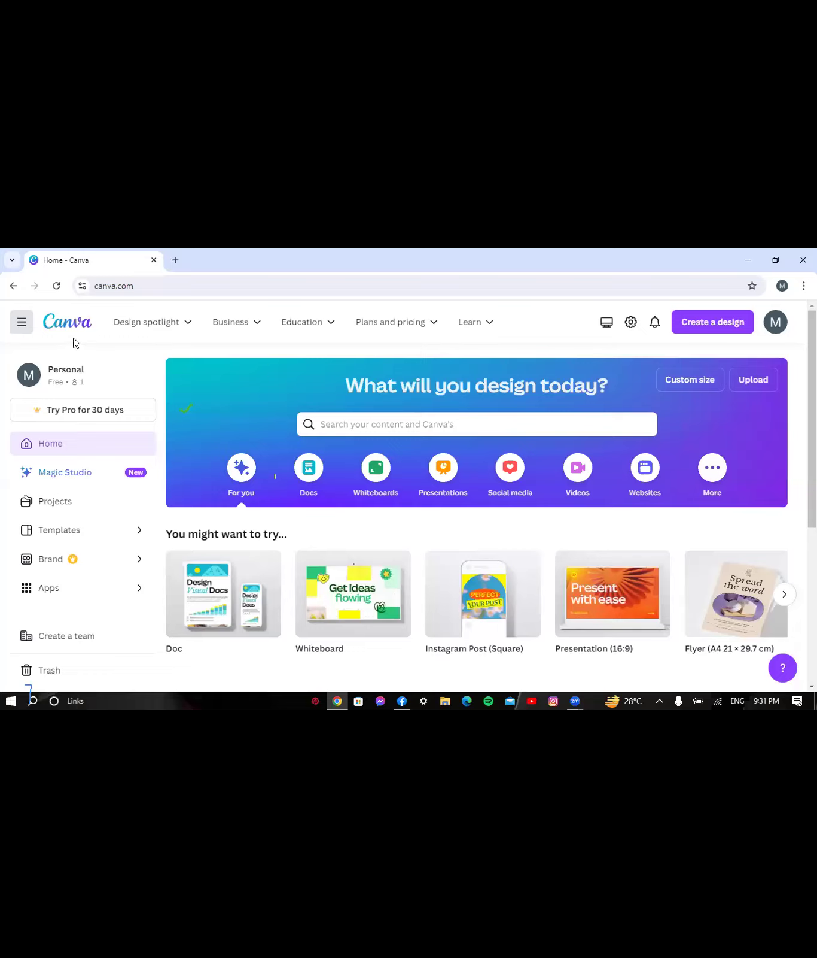
left_click(146, 321)
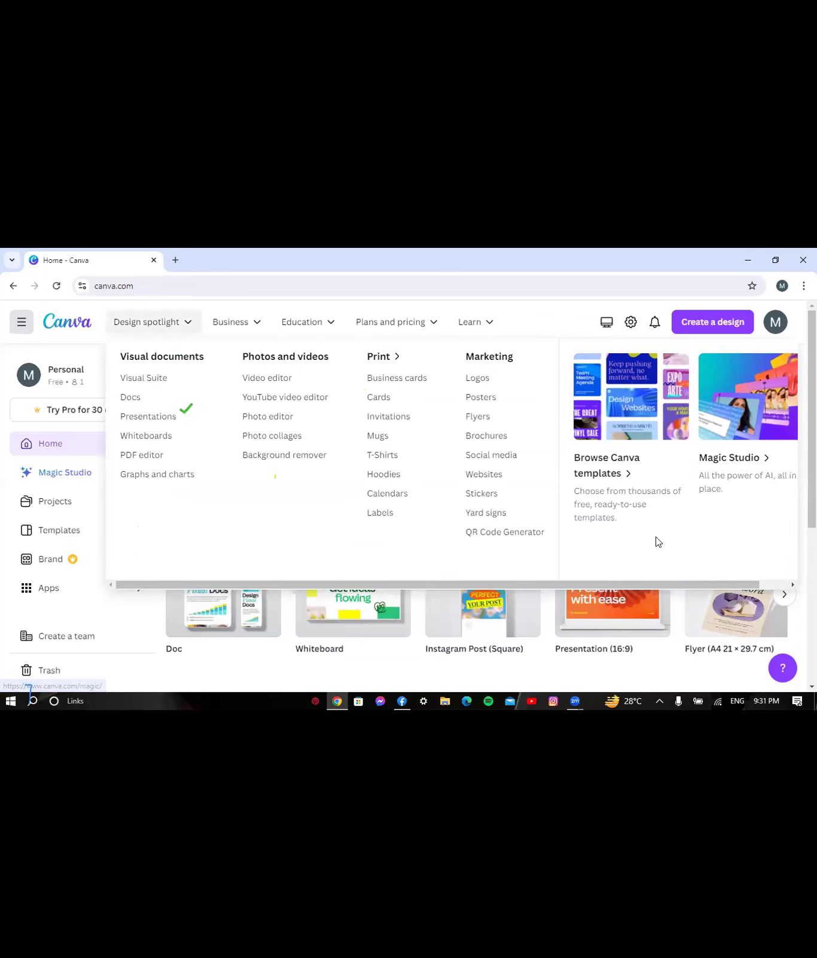
left_click(275, 476)
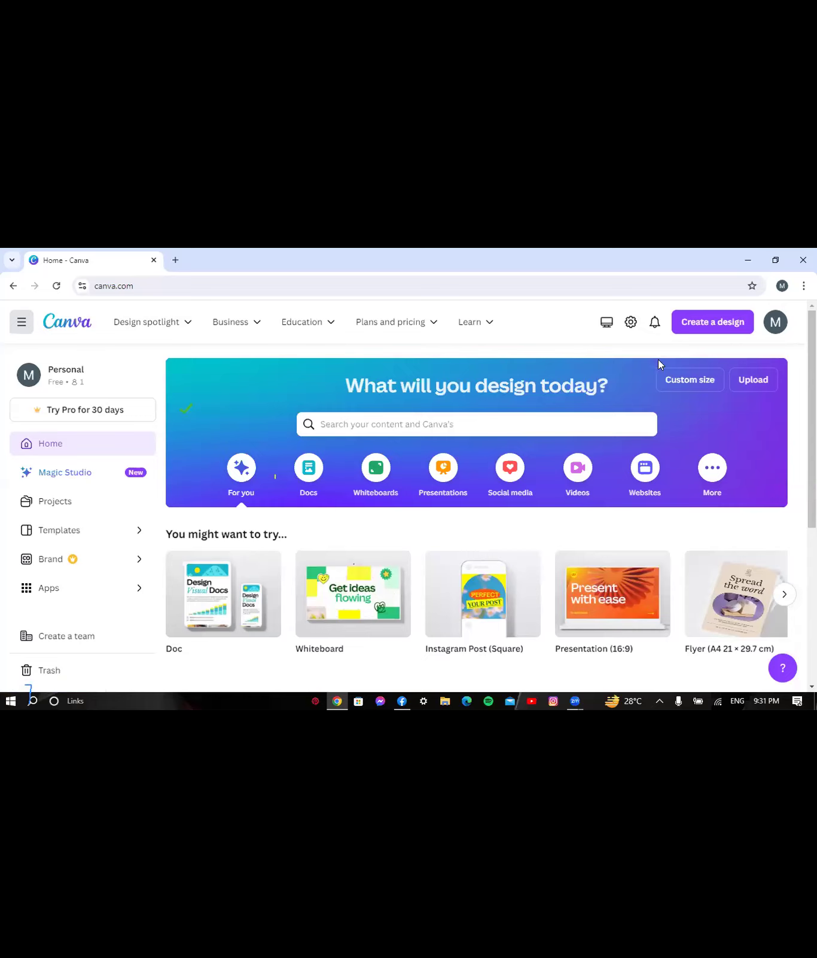
left_click(710, 323)
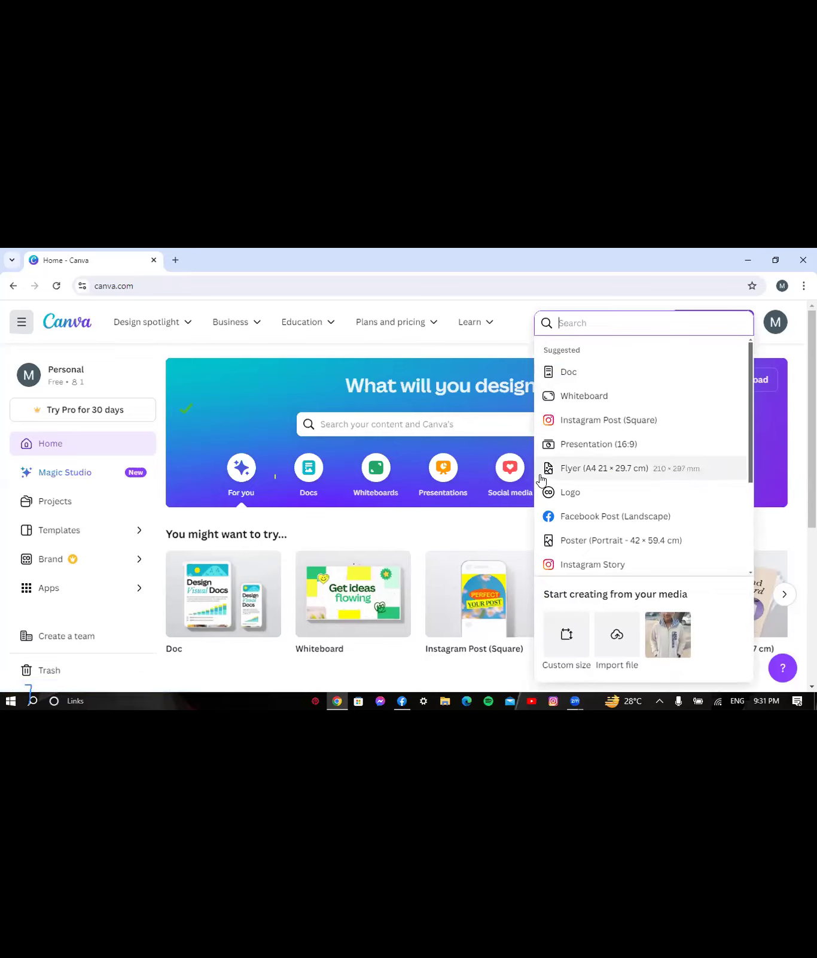
left_click(565, 493)
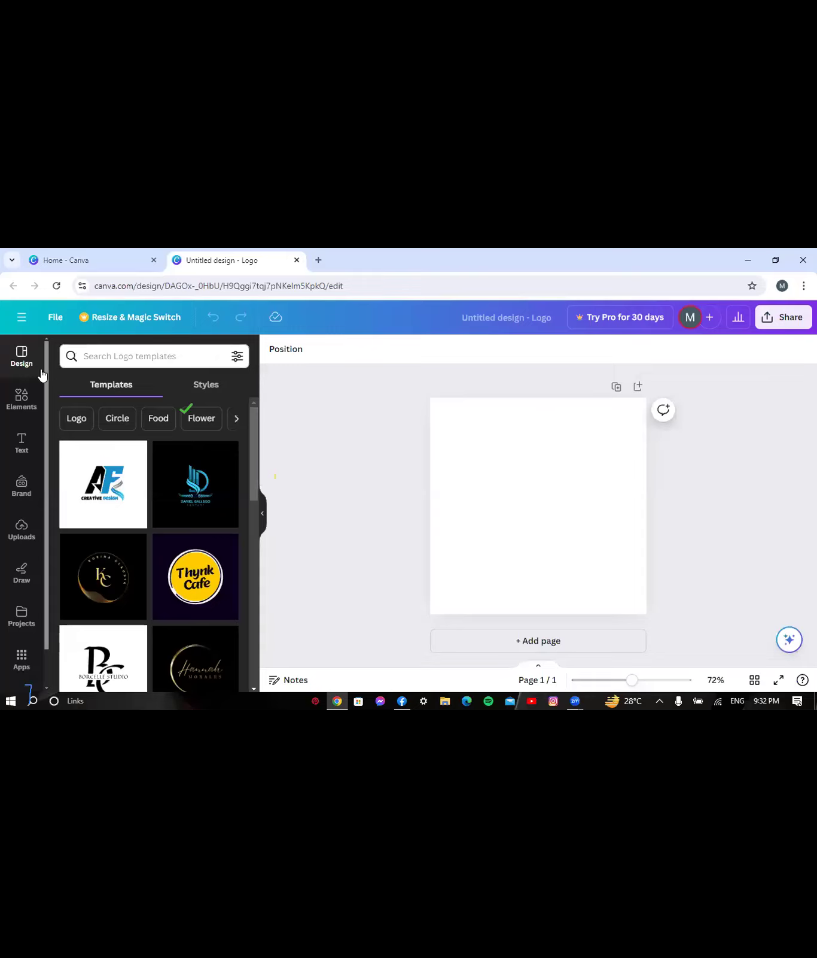
- Search the logo templates for 'Tech Company Logo' and scroll through the results
left_click(125, 355)
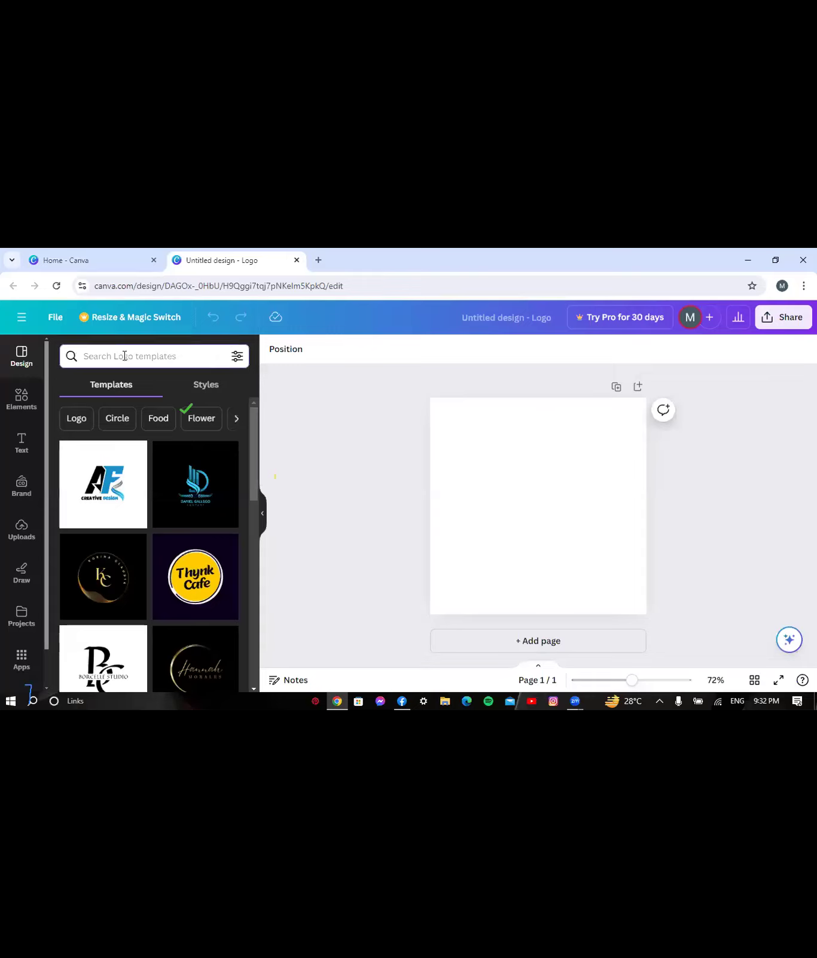
type("D")
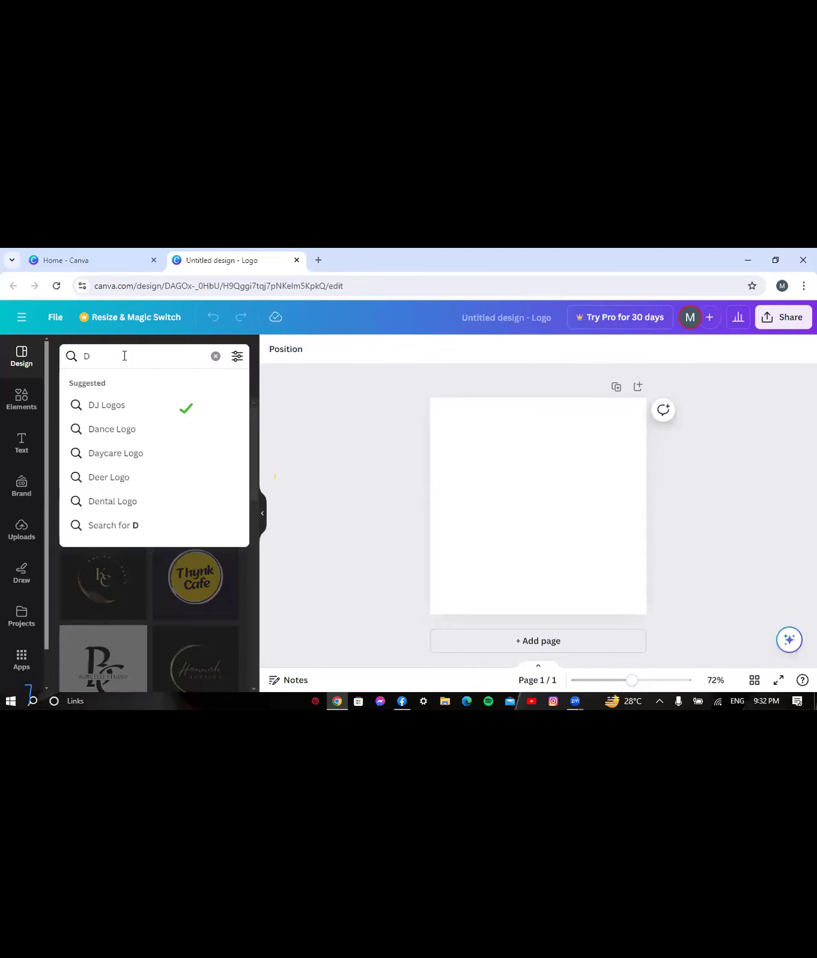
key("BackSpace")
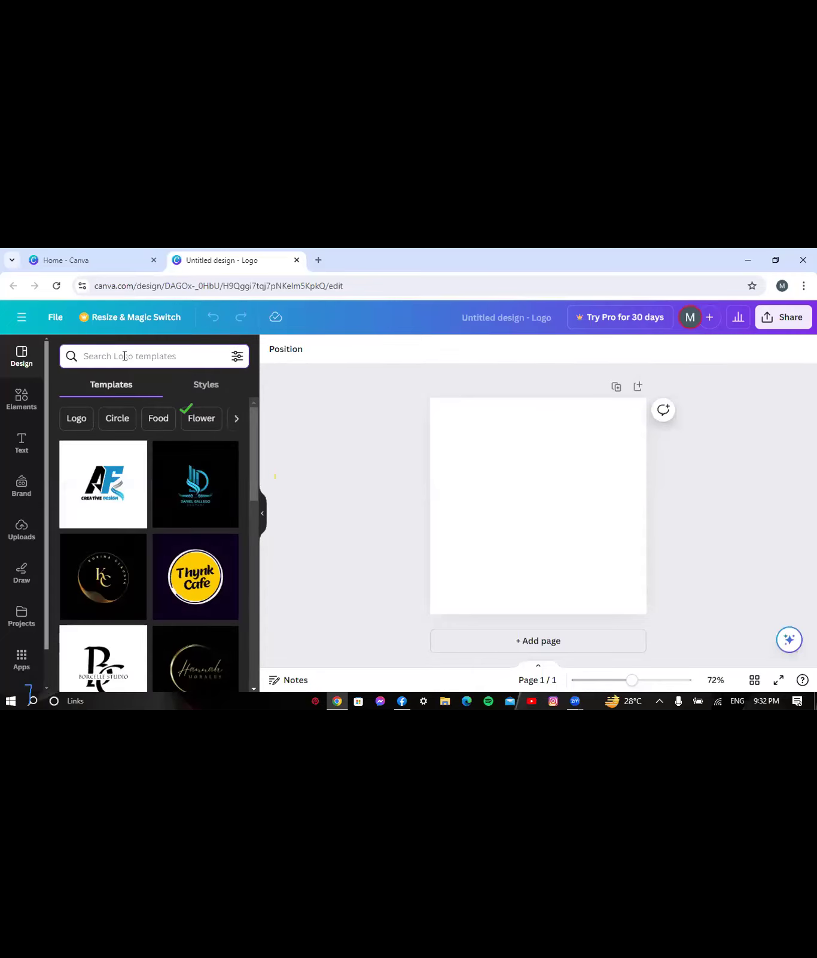
type("Techn")
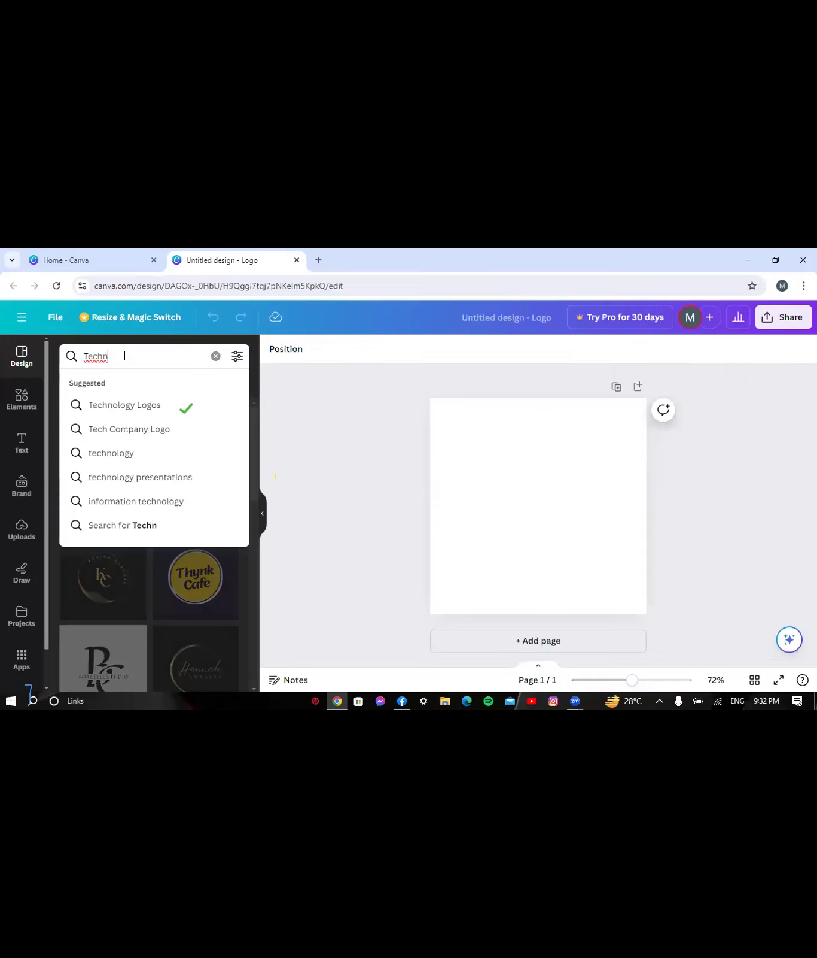
type("o")
left_click(117, 432)
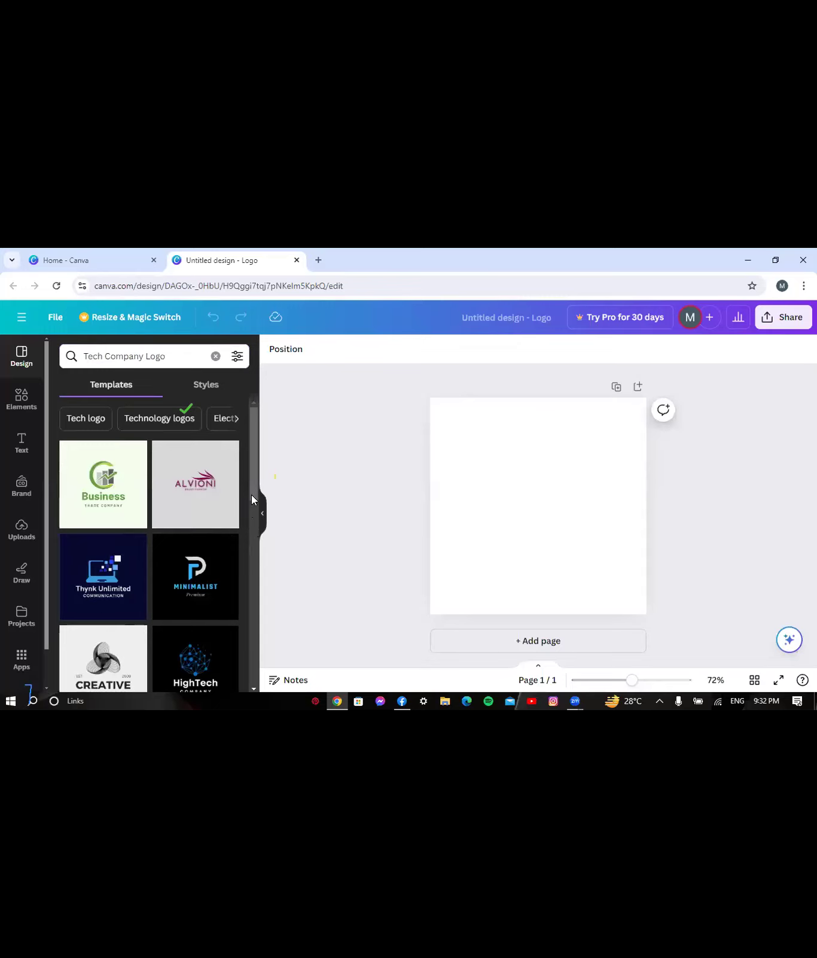
scroll(251, 530, "down", 2)
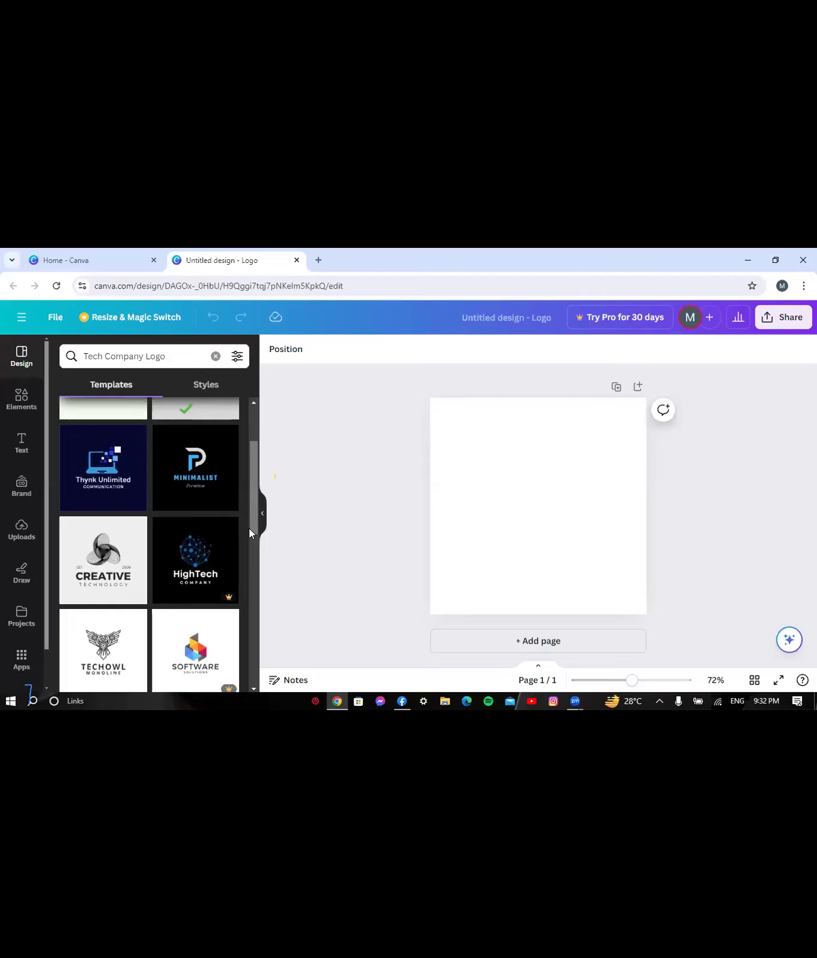
mouse_move(227, 596)
- Apply the Thynk Unlimited template and retitle it 'Mahin's Tech World'
left_click(100, 483)
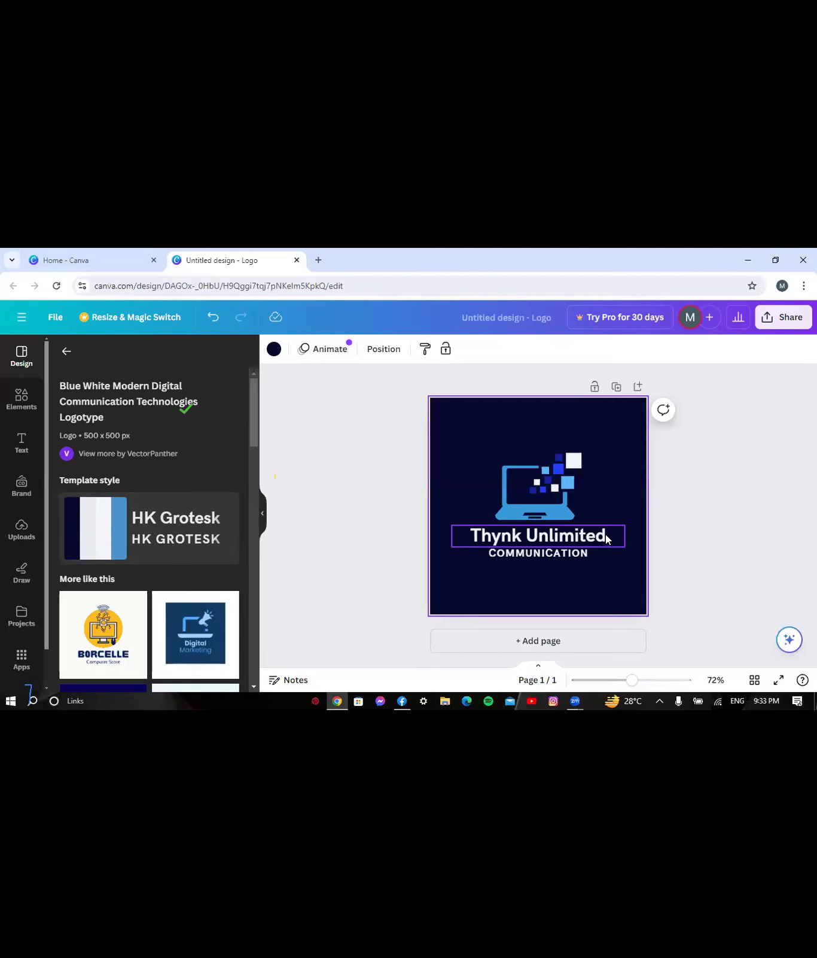
left_click(605, 533)
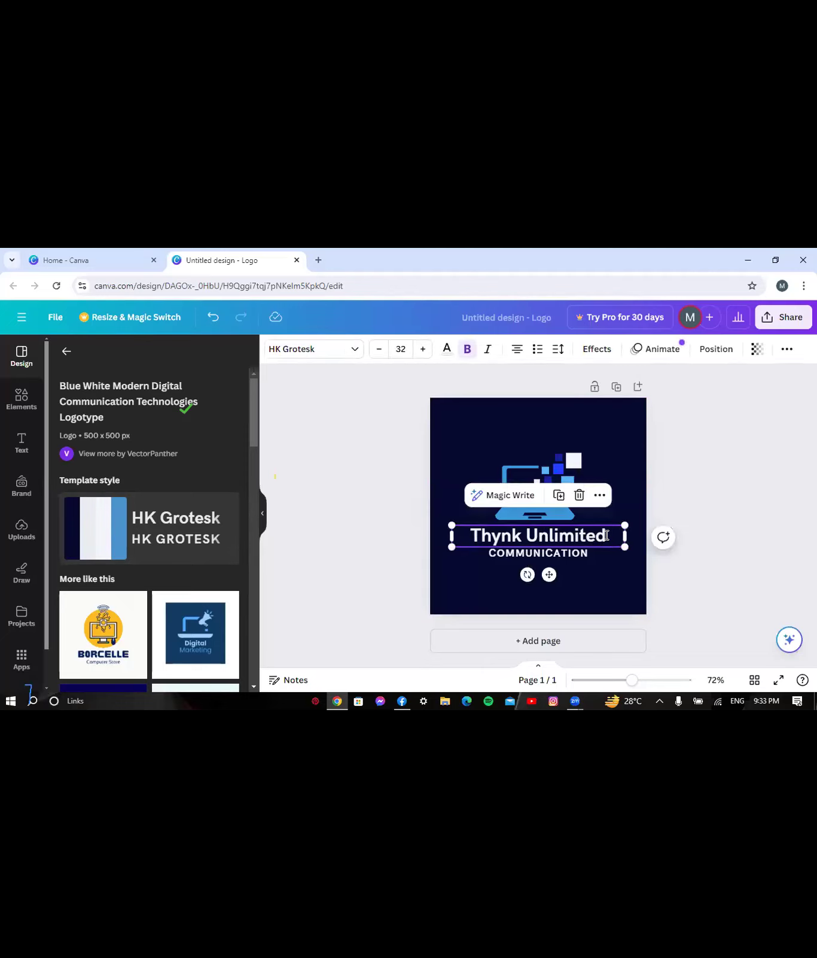
double_click(607, 534)
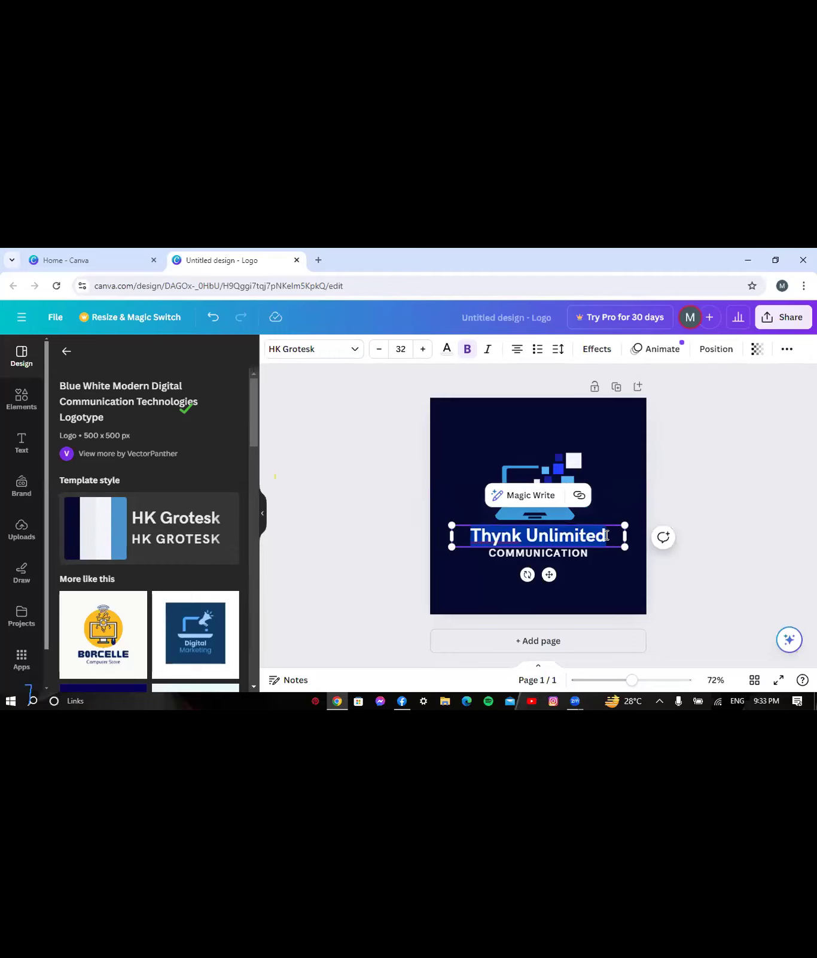
key("BackSpace")
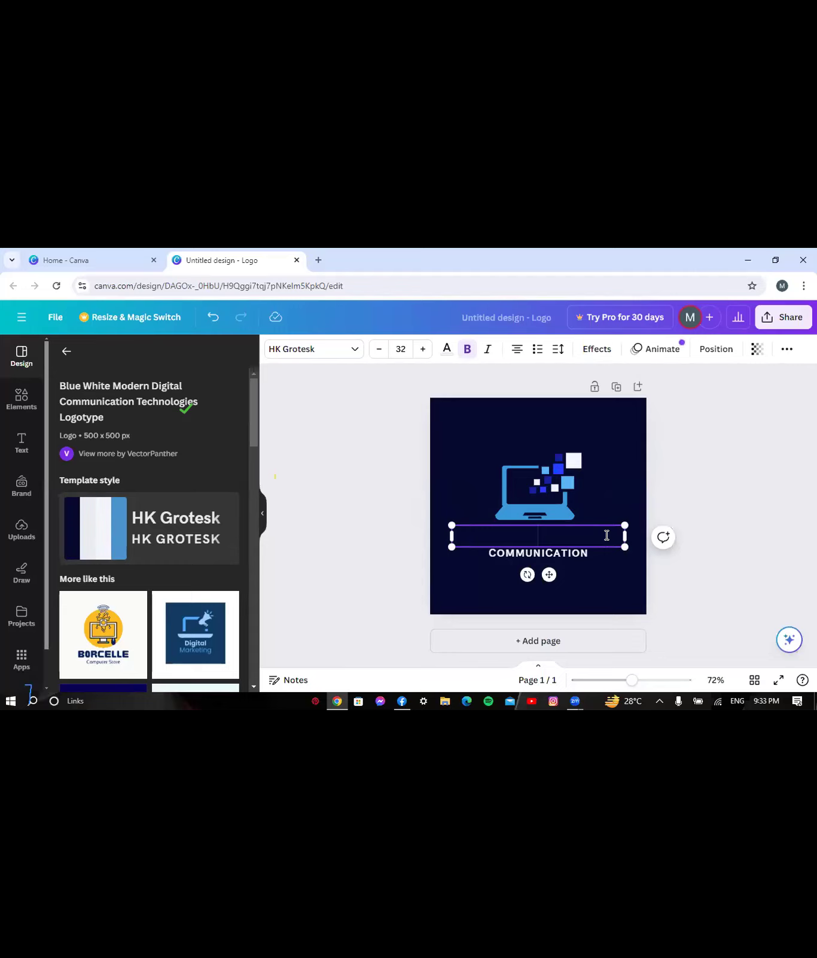
type("Mahin's Tech World")
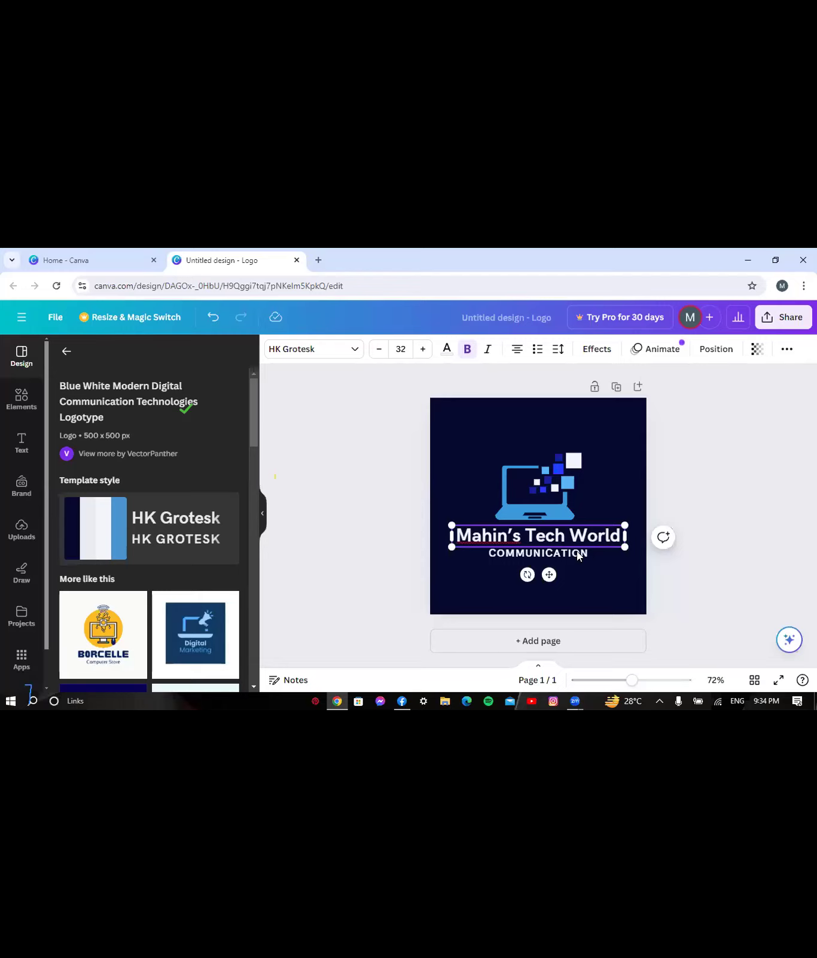
- Replace the COMMUNICATION subtitle with 'SOCIAL MEDIA AGENCY' and open the Share options
left_click(481, 556)
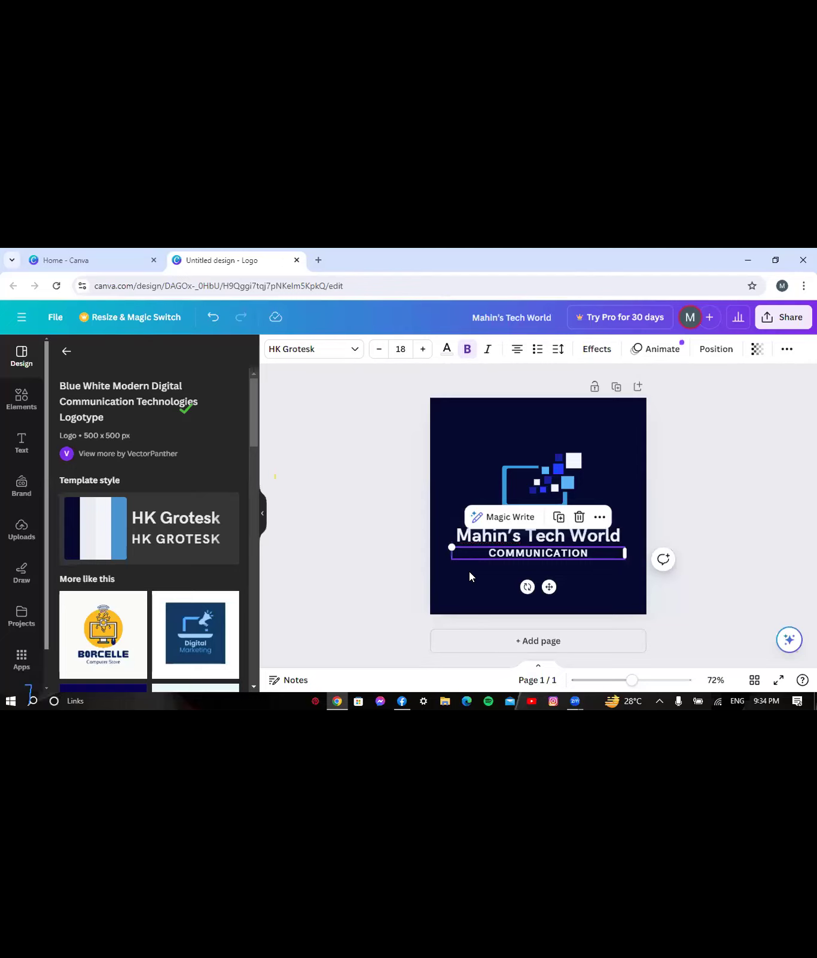
left_click(469, 571)
left_click(581, 553)
double_click(577, 552)
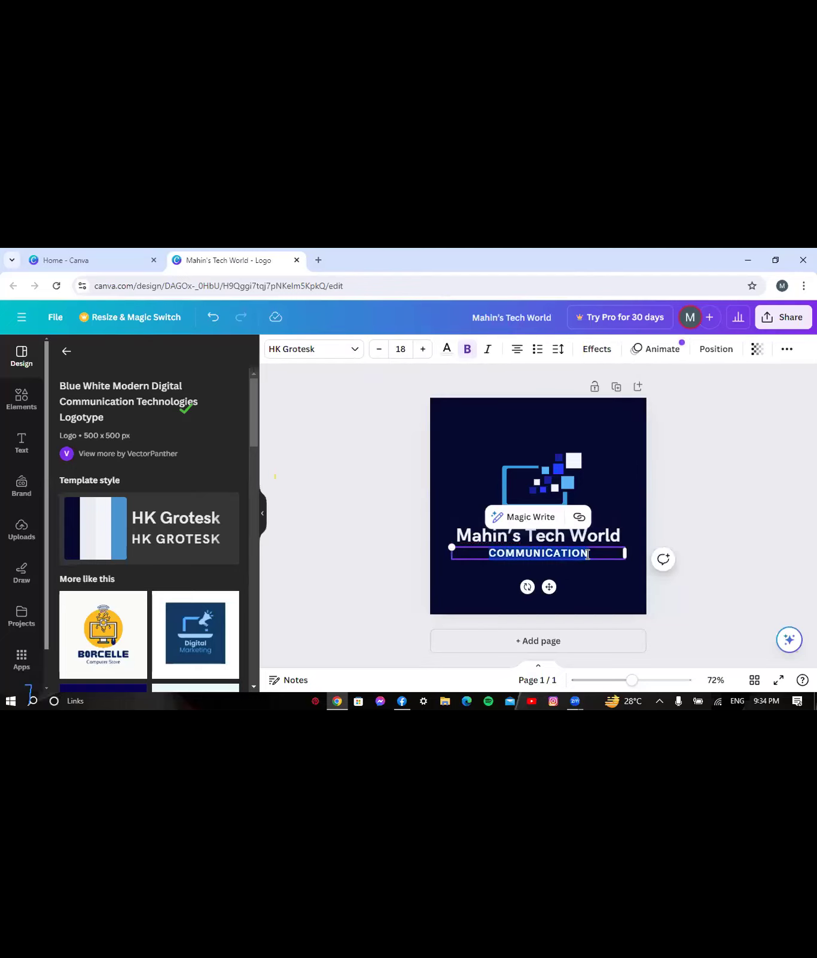
left_click(588, 554)
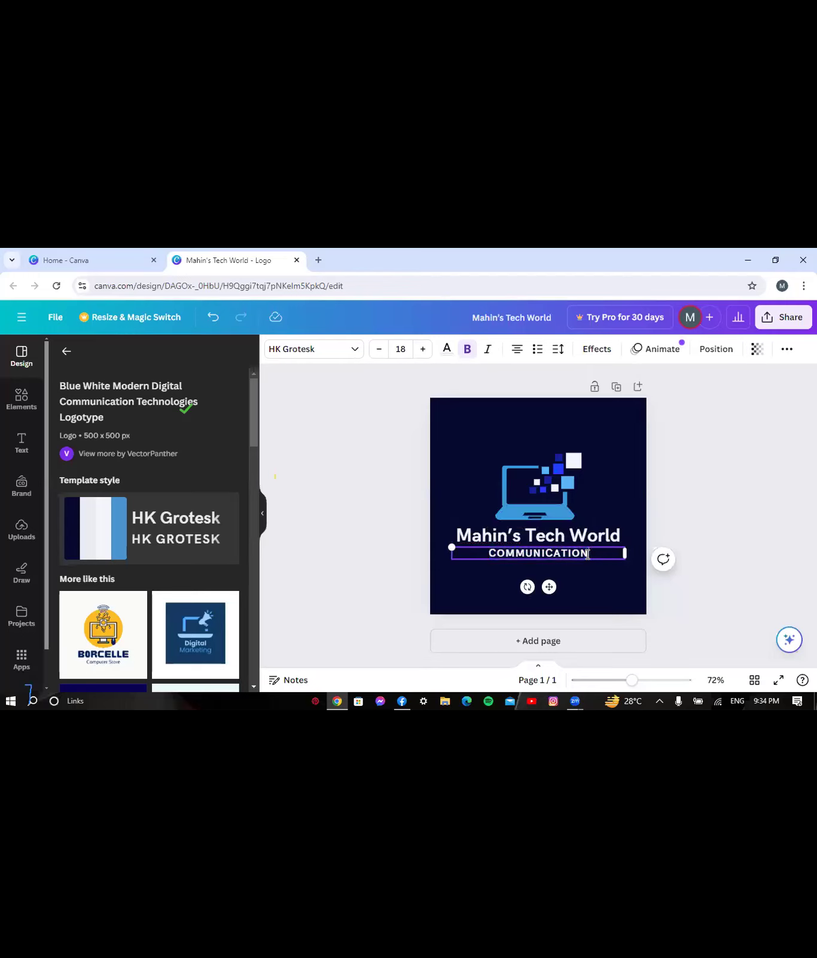
key("BackSpace")
key("BackSpace")
key("BackSpace")
key("BackSpace")
key("BackSpace")
key("BackSpace")
key("BackSpace")
key("BackSpace")
key("BackSpace")
key("BackSpace")
key("BackSpace")
key("BackSpace")
key("BackSpace")
type("SOCIAL MEDIA")
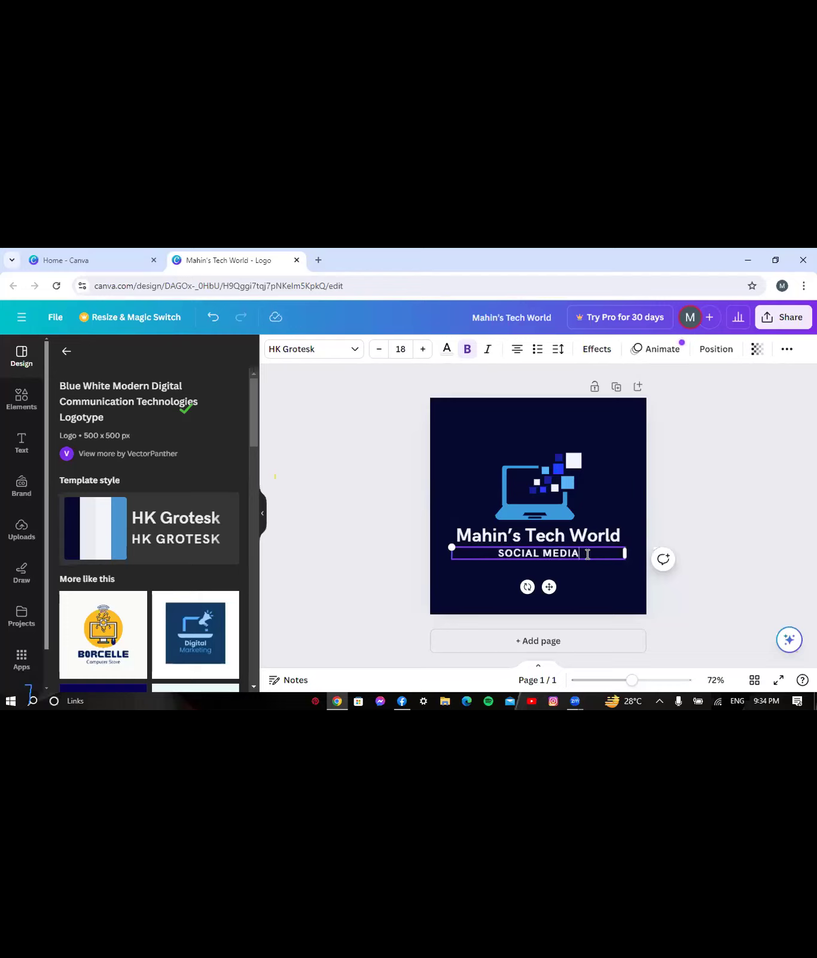
type(" AGEN")
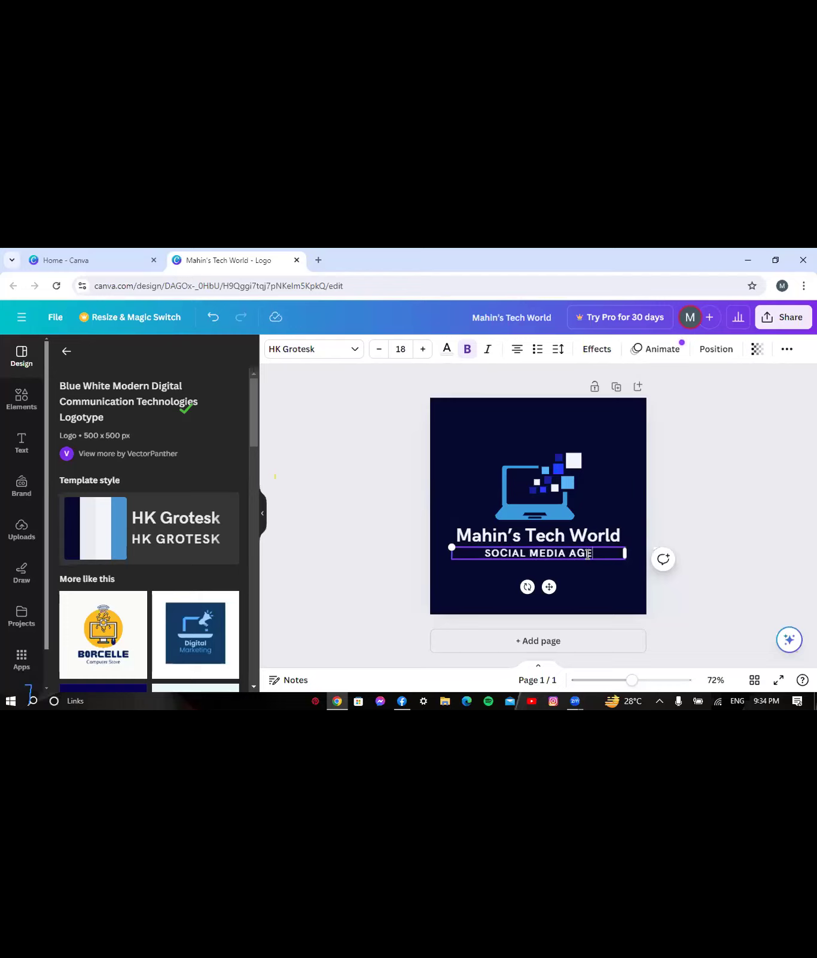
type("CY")
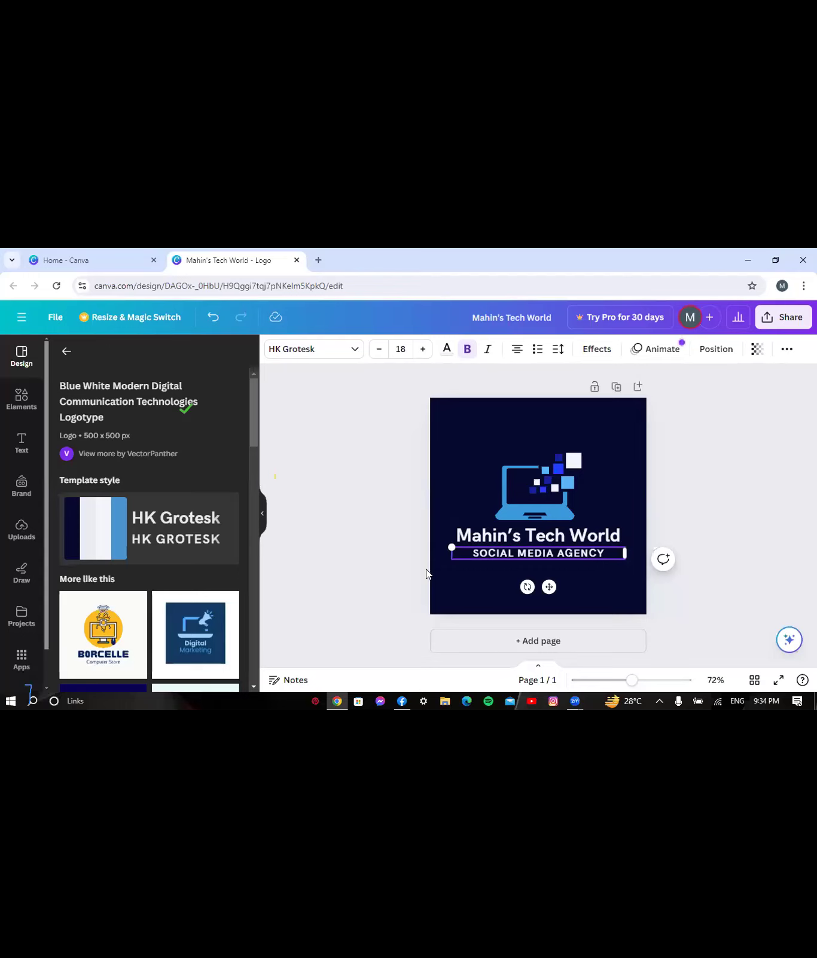
left_click(398, 576)
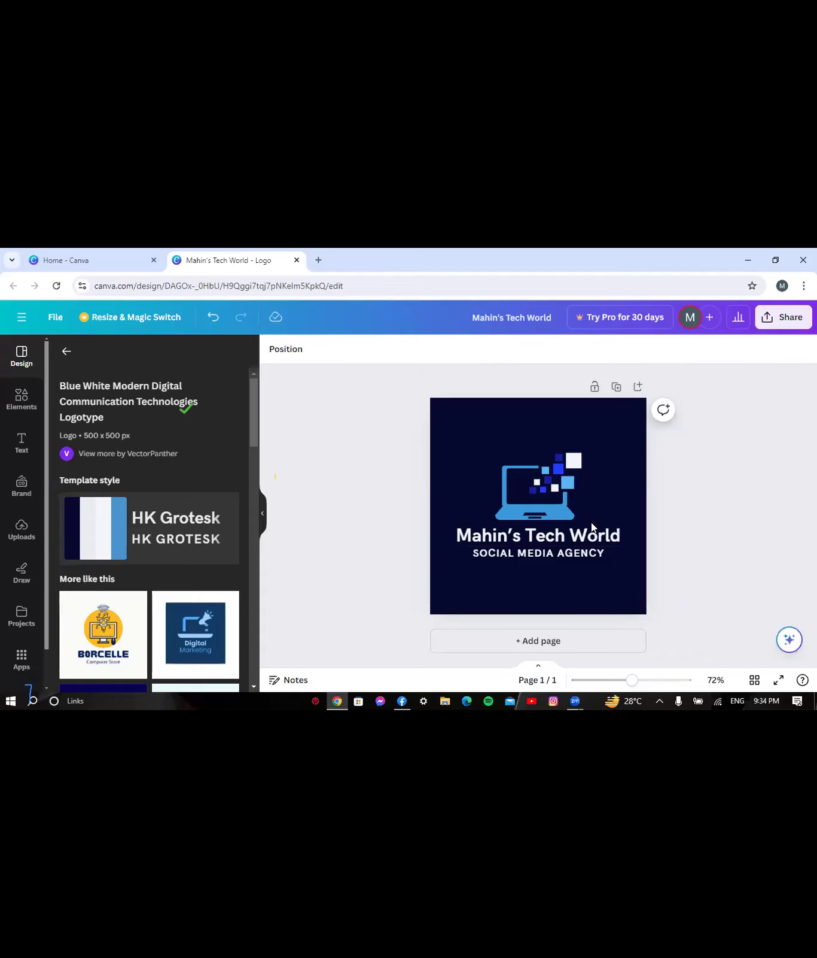
left_click(785, 325)
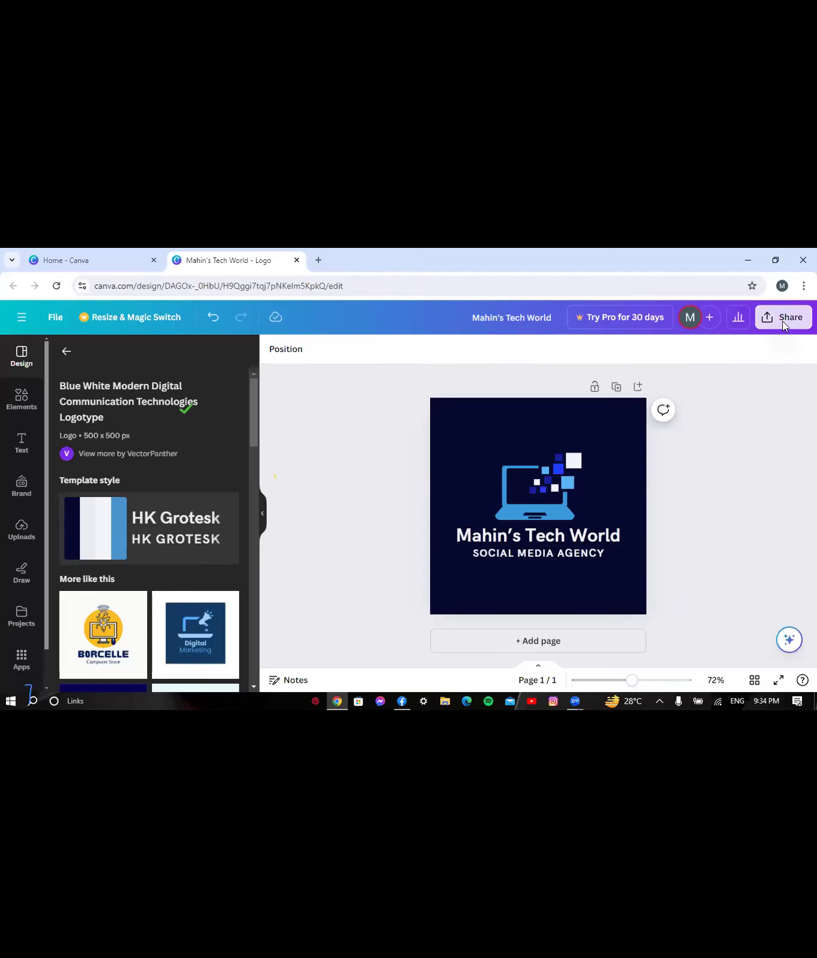
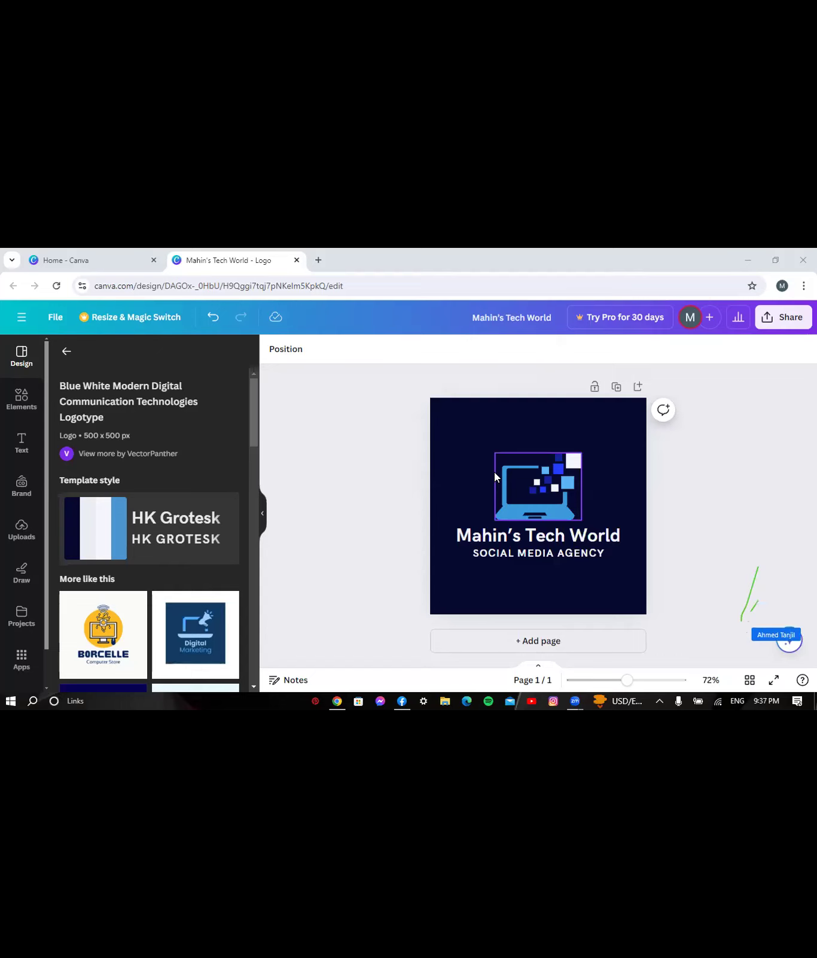
- Open and close the Share panel of the logo design several times
left_click(782, 318)
left_click(781, 319)
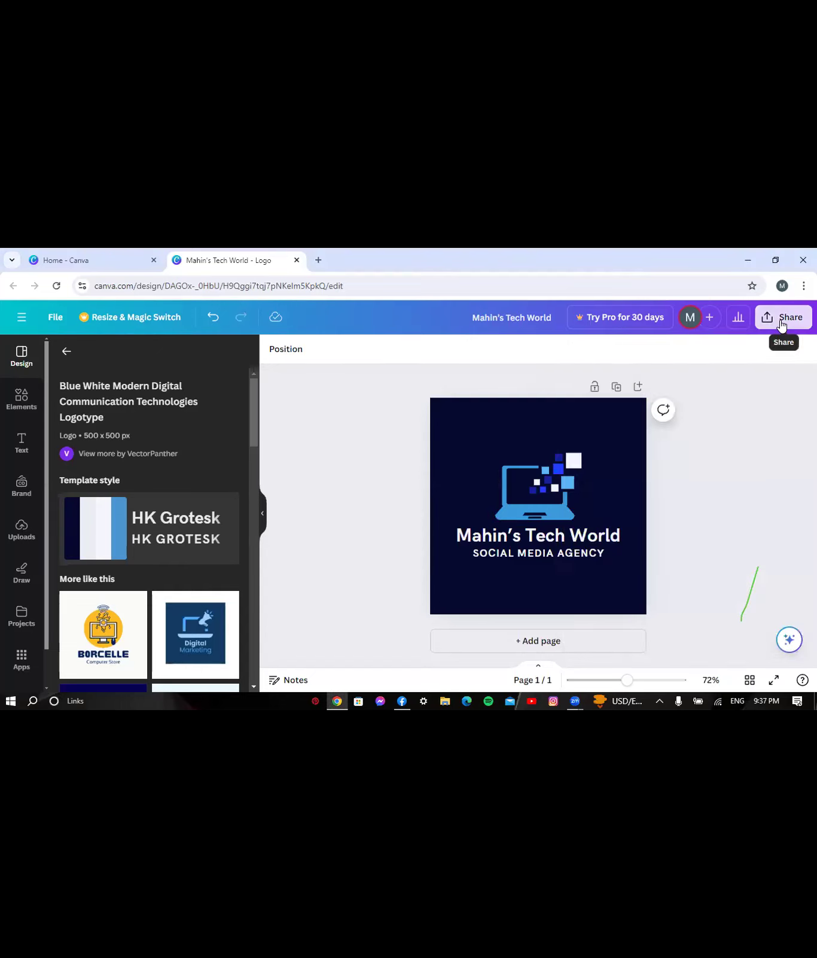
left_click(781, 319)
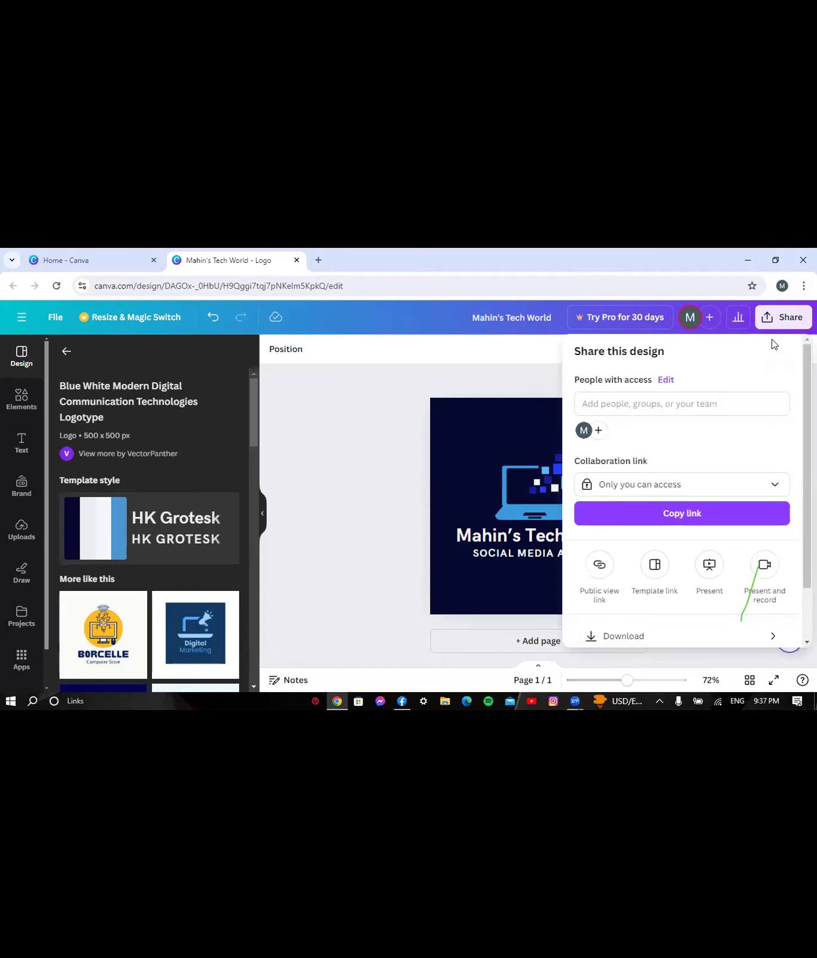
left_click(784, 317)
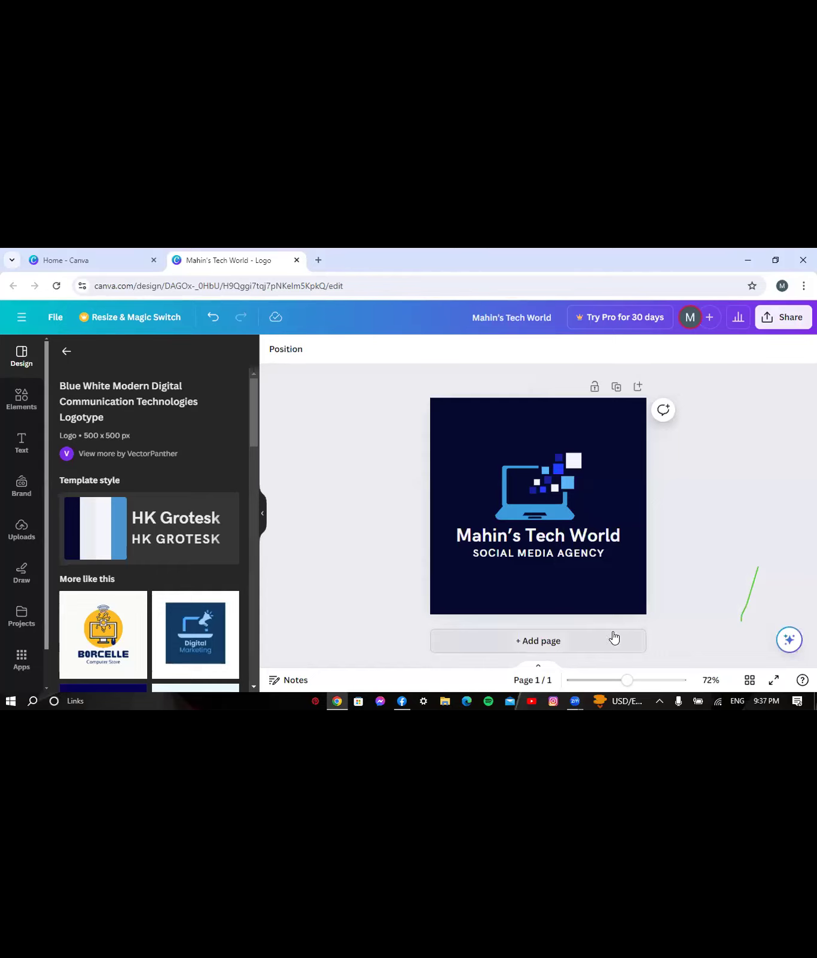
left_click(787, 324)
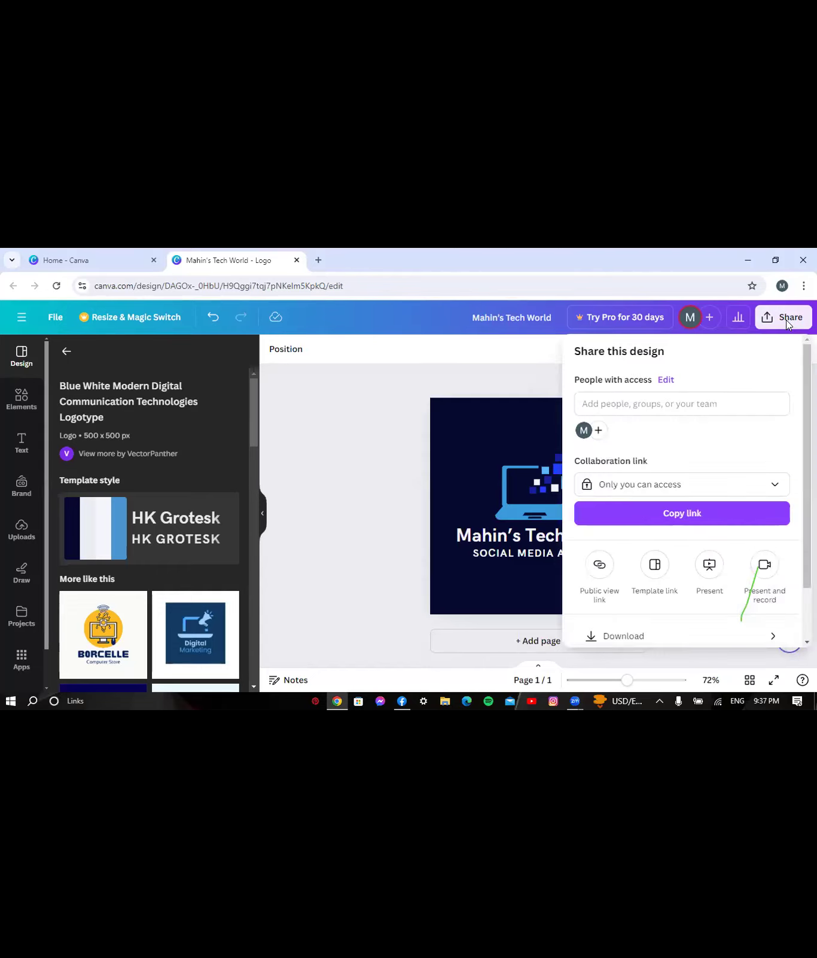
left_click(786, 319)
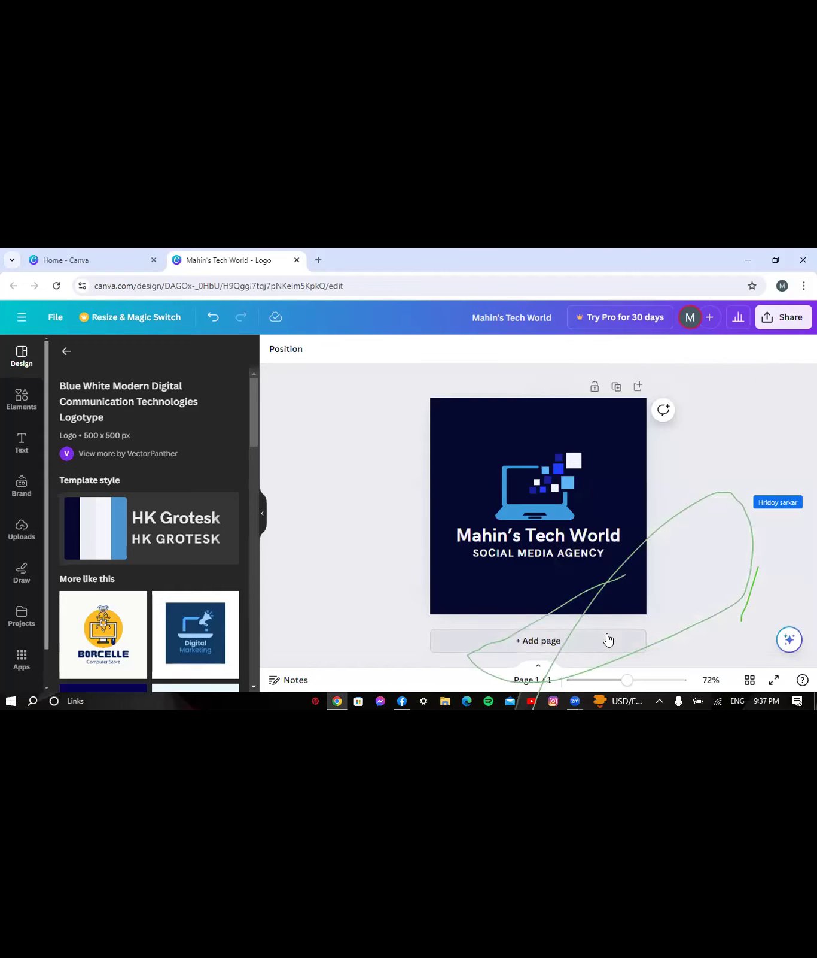
- Add and remove a blank second page, then bring up the Share this design panel
left_click(608, 641)
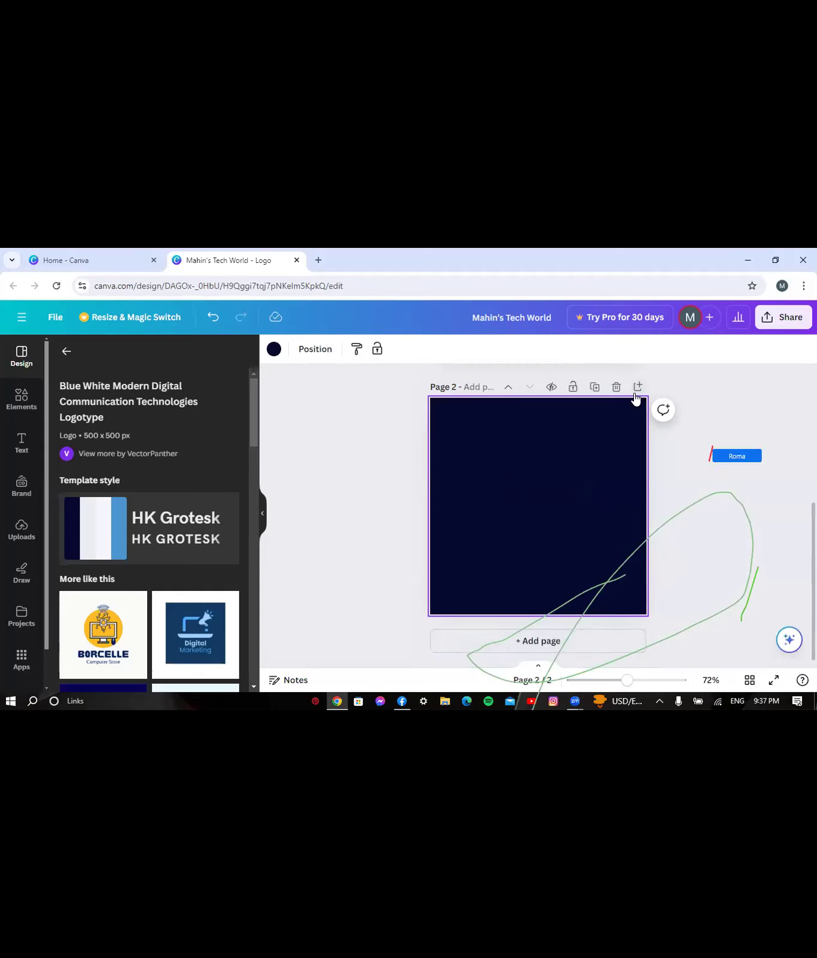
left_click(616, 388)
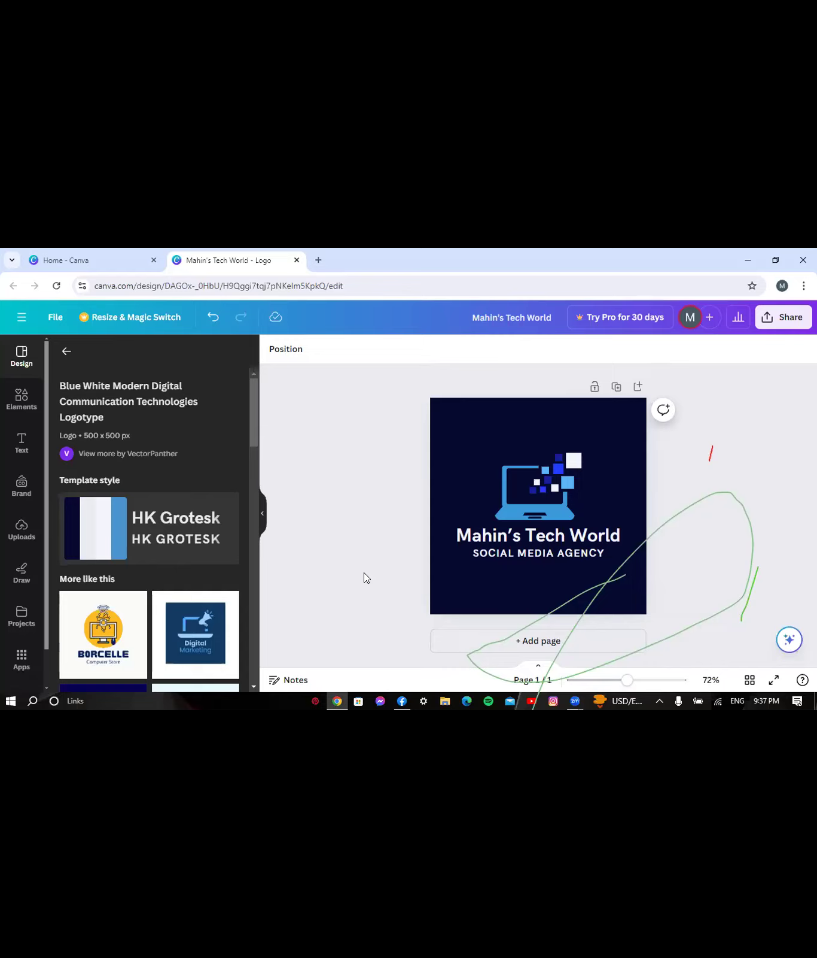
left_click(785, 318)
left_click(786, 320)
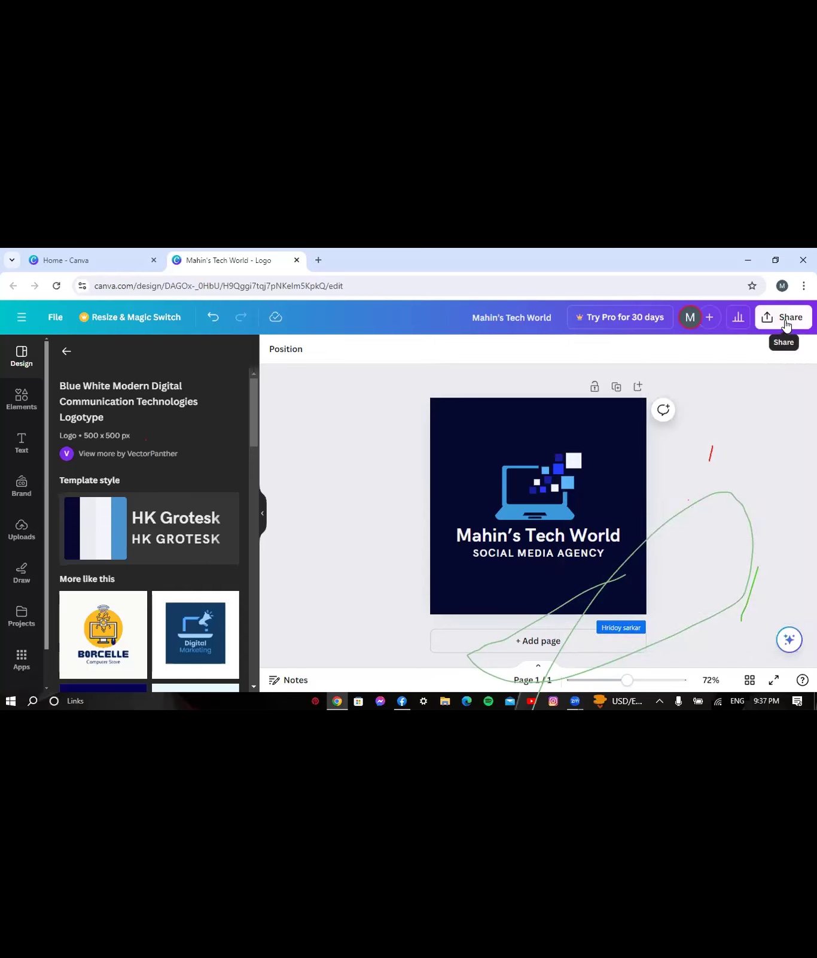
left_click(786, 324)
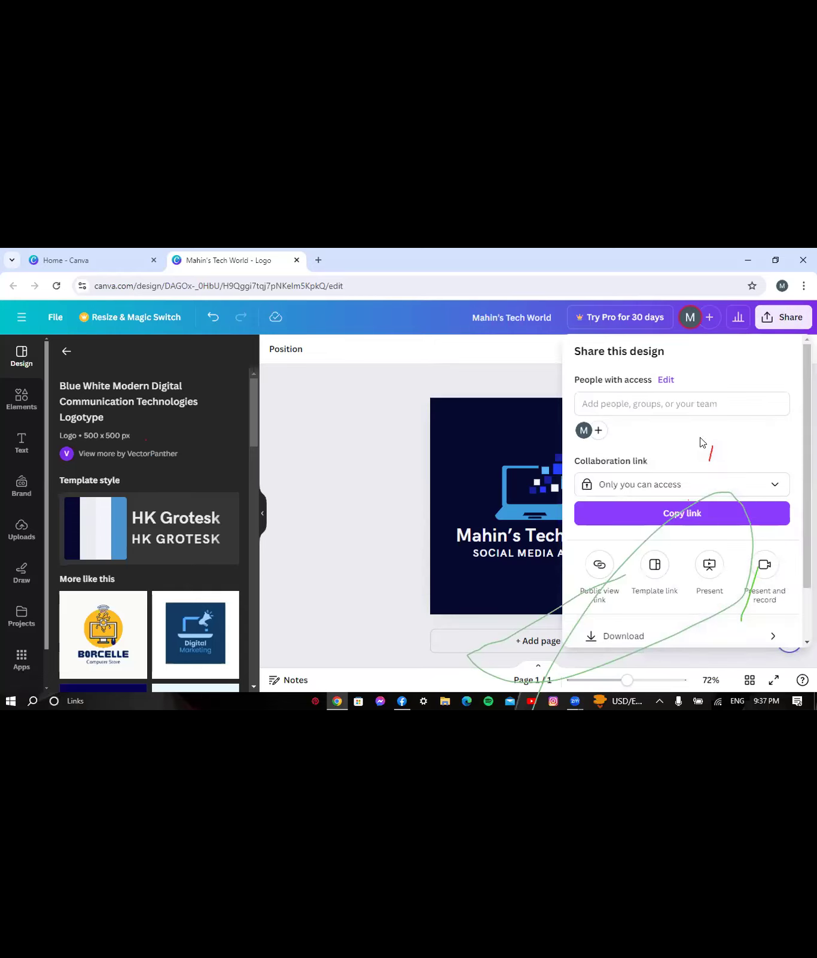
- Download the logo with file type JPG and dismiss the download confirmation popup
left_click(610, 632)
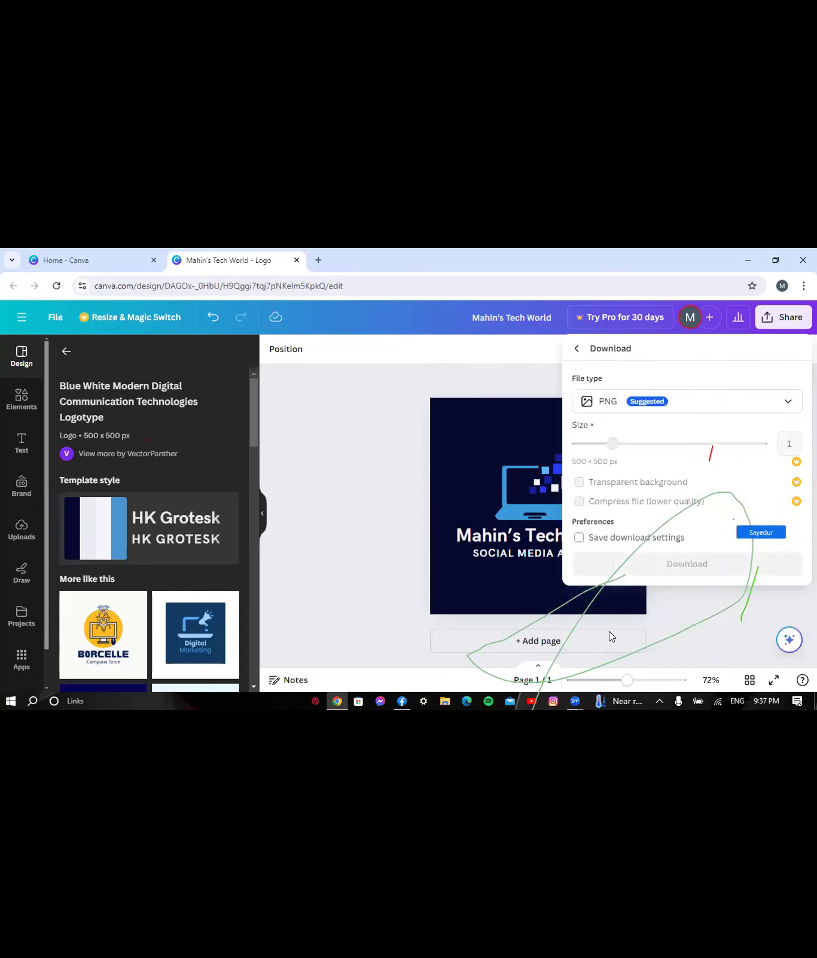
left_click(687, 407)
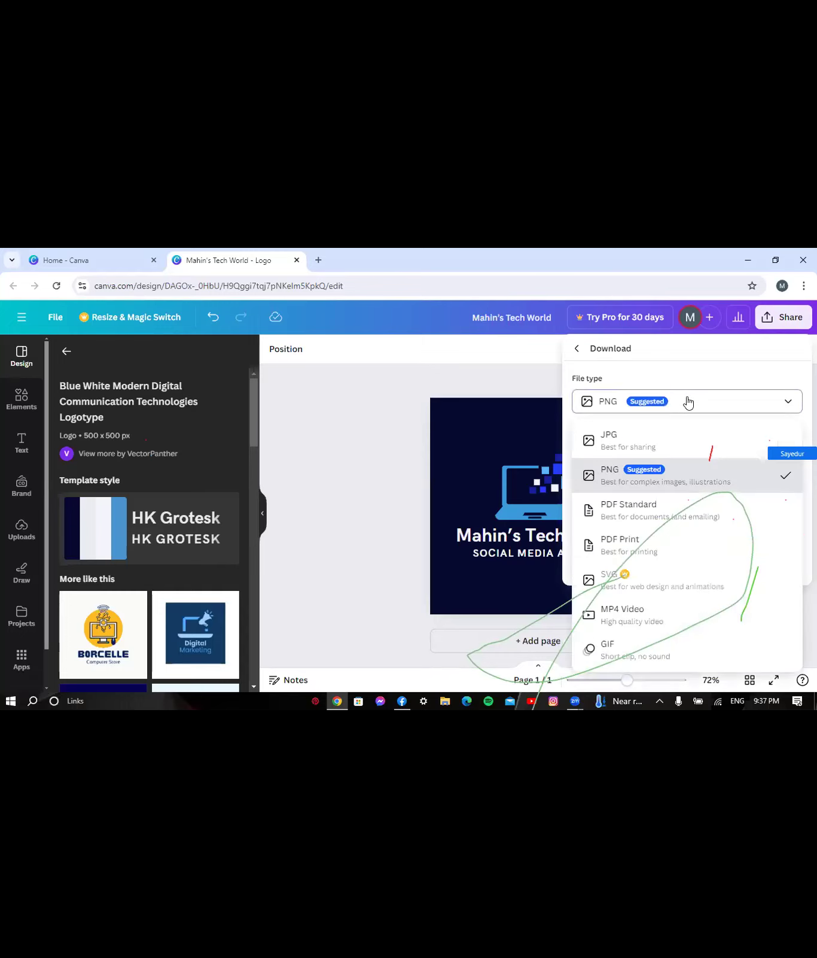
left_click(603, 438)
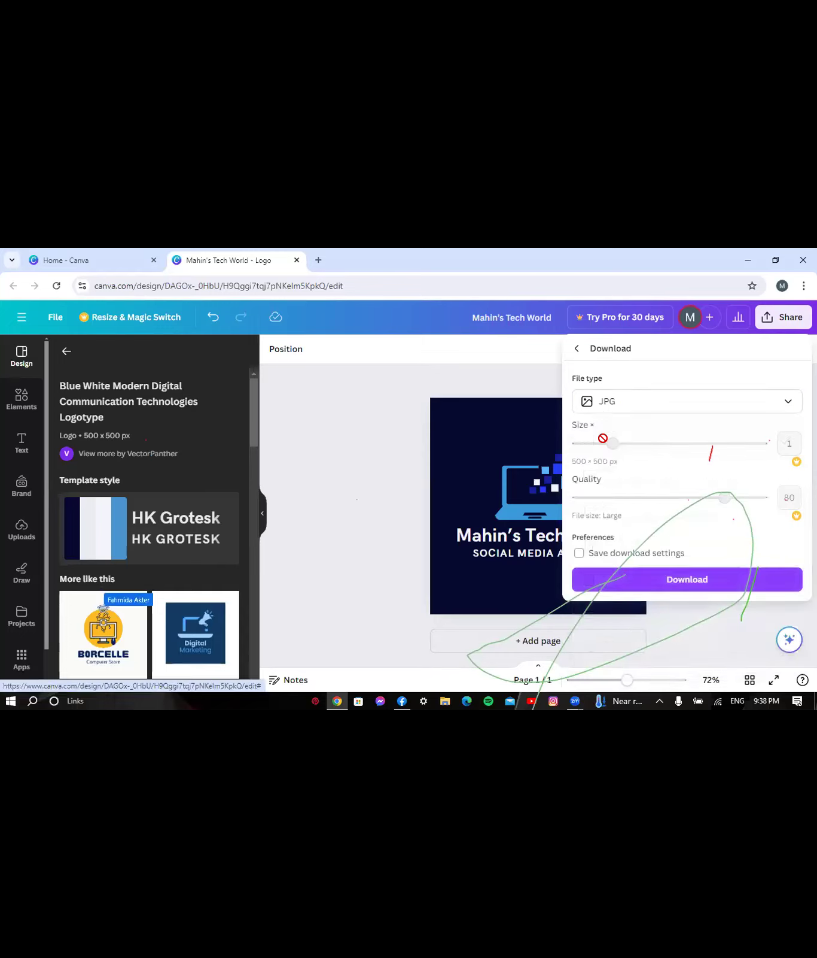
left_click(644, 579)
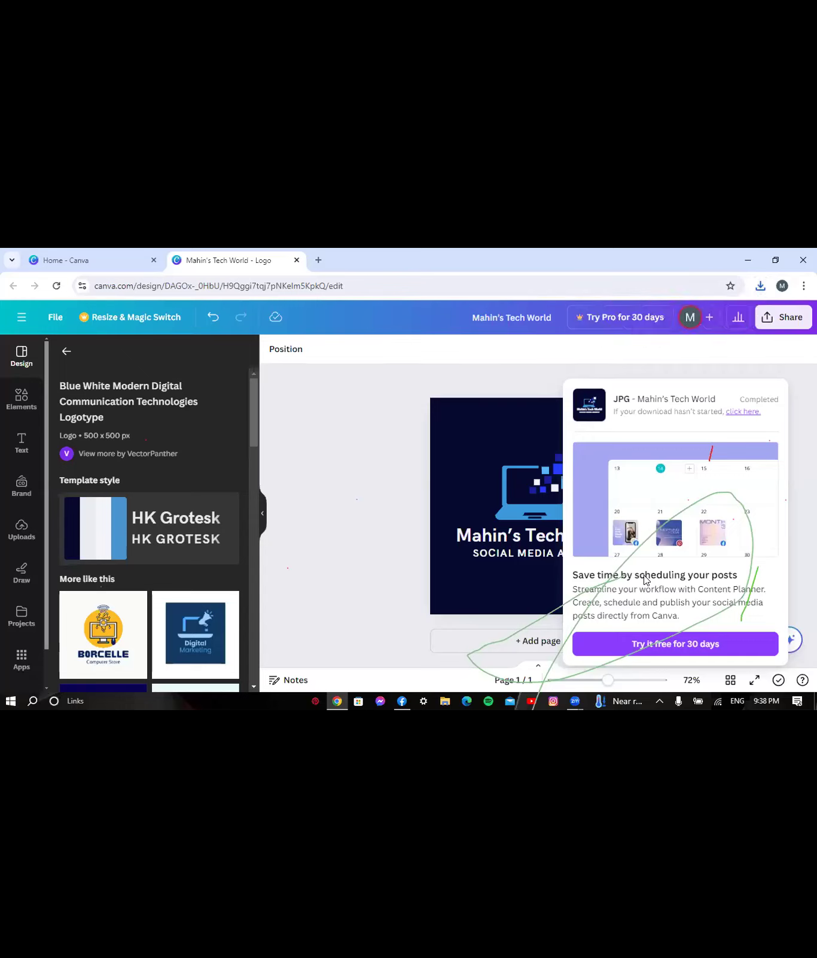
left_click(372, 495)
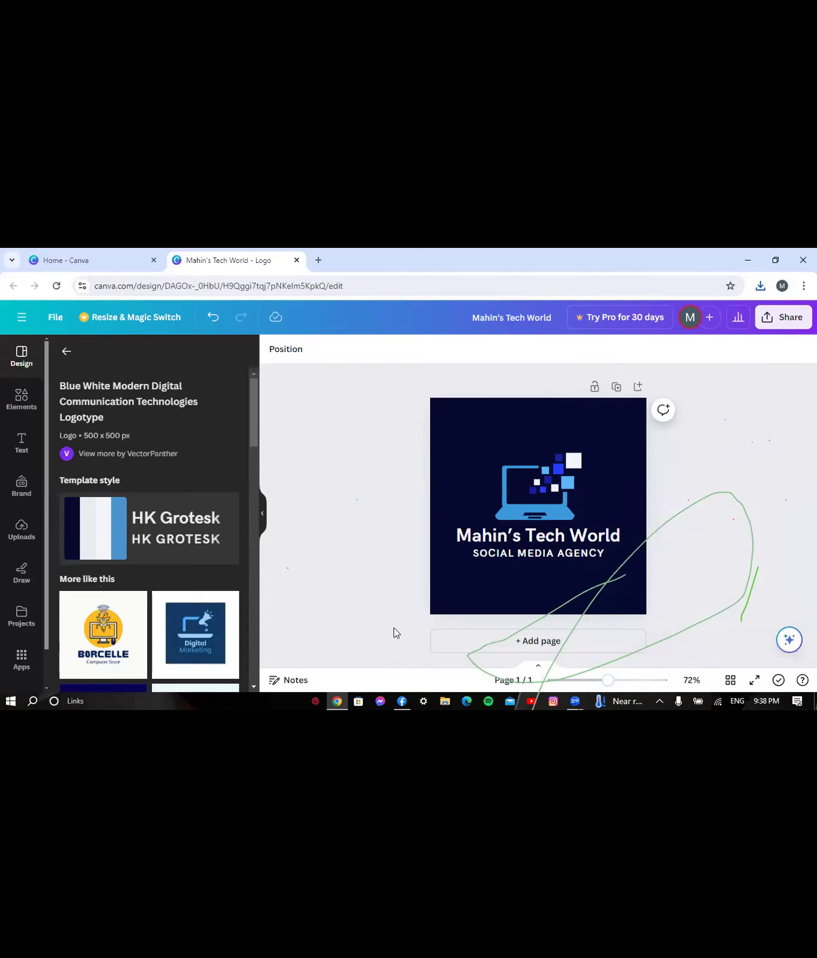
- Upload Mahin's Tech World.jpg from Downloads as the Facebook page's profile picture
left_click(400, 702)
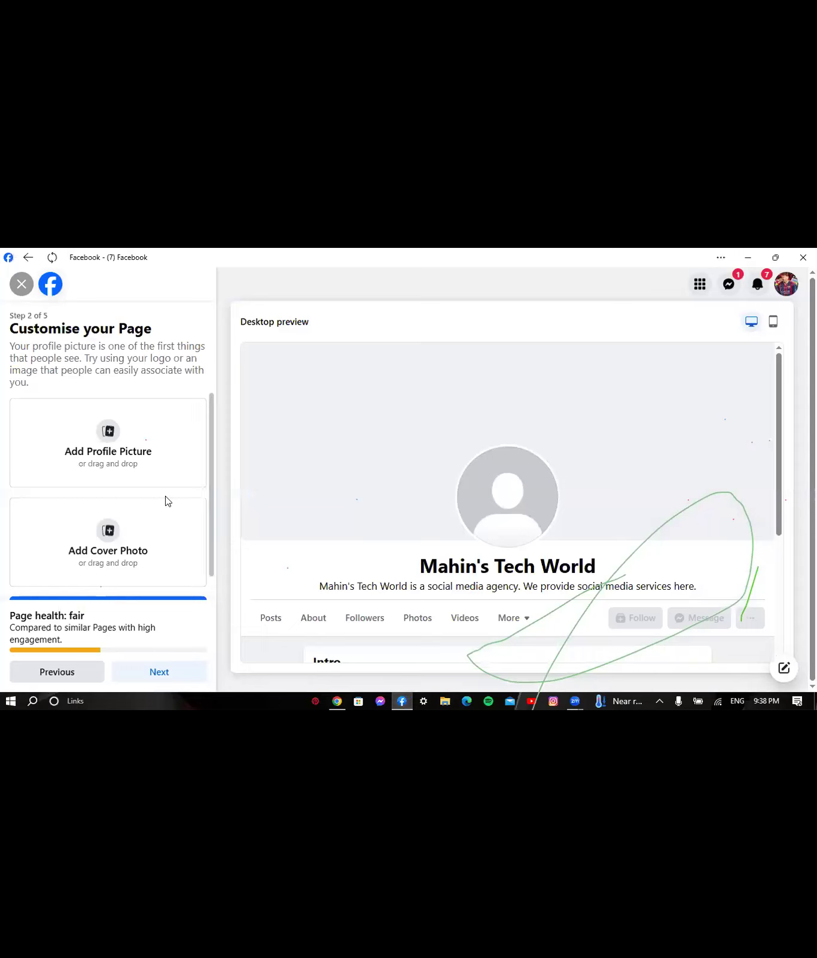
left_click(107, 433)
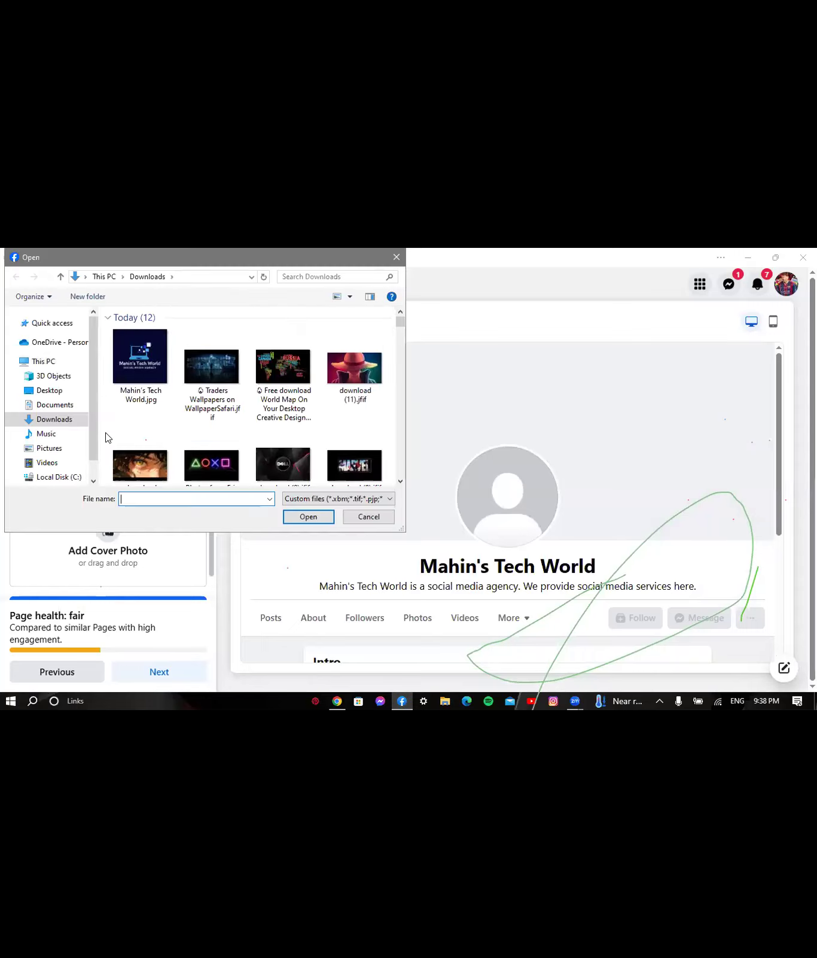
left_click(139, 367)
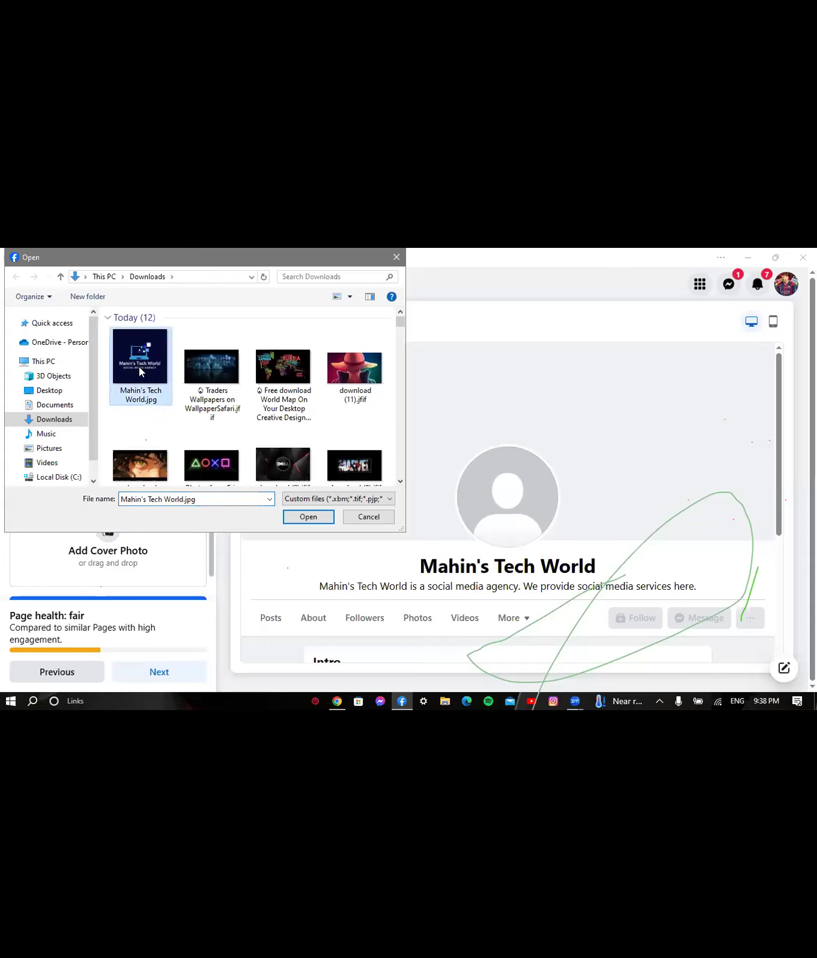
left_click(294, 515)
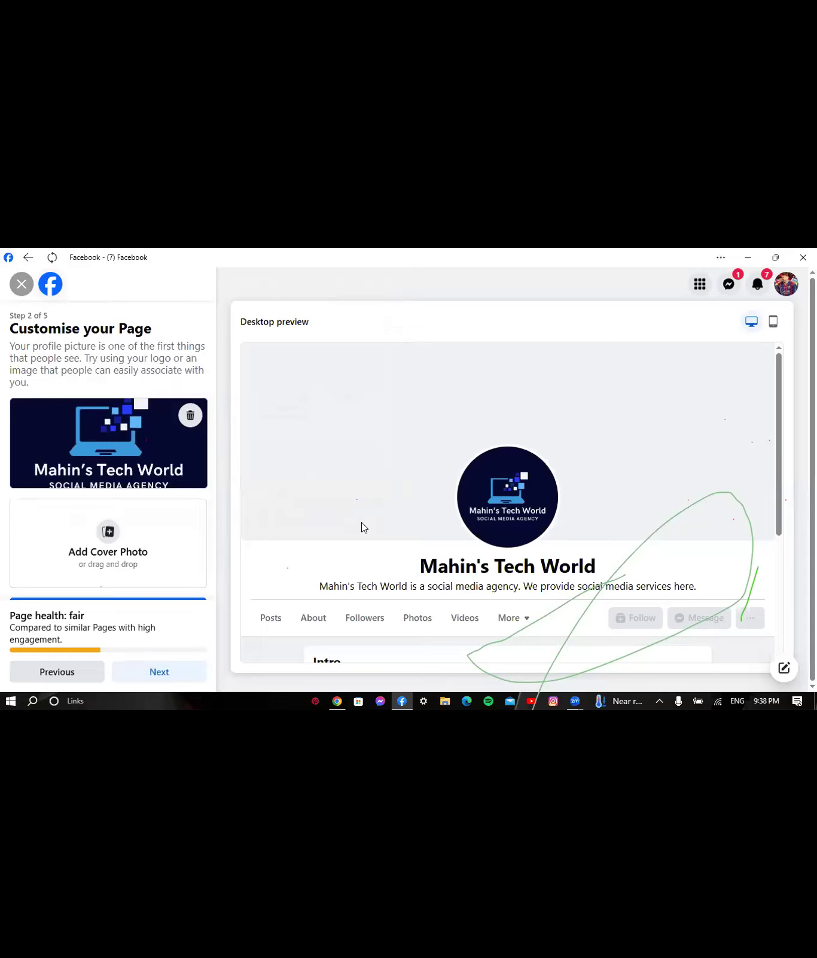
scroll(211, 465, "down", 1)
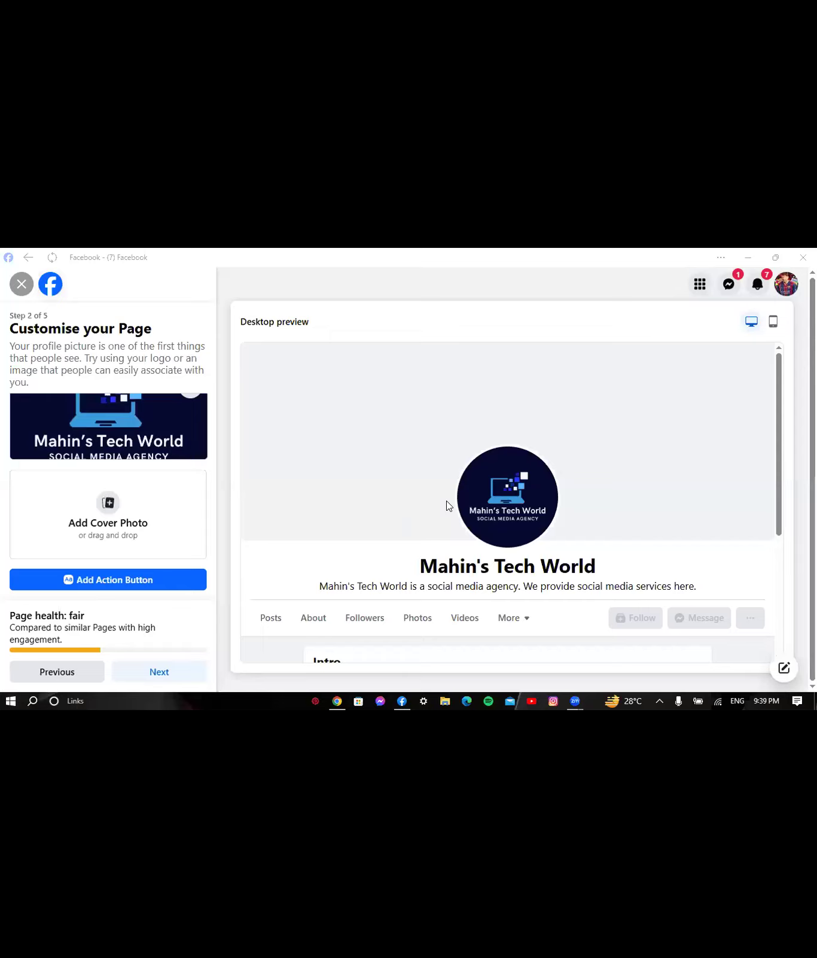
- Close the logo tab and create a Facebook cover photo design from a 'cover proto' search
left_click(335, 702)
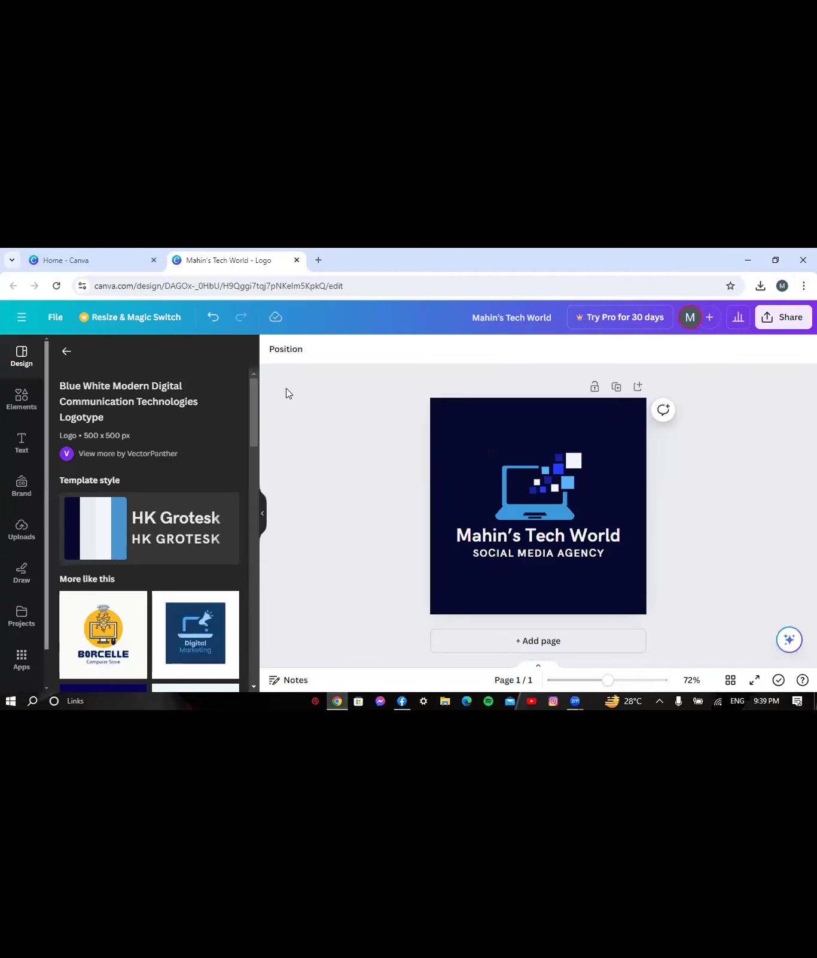
left_click(298, 260)
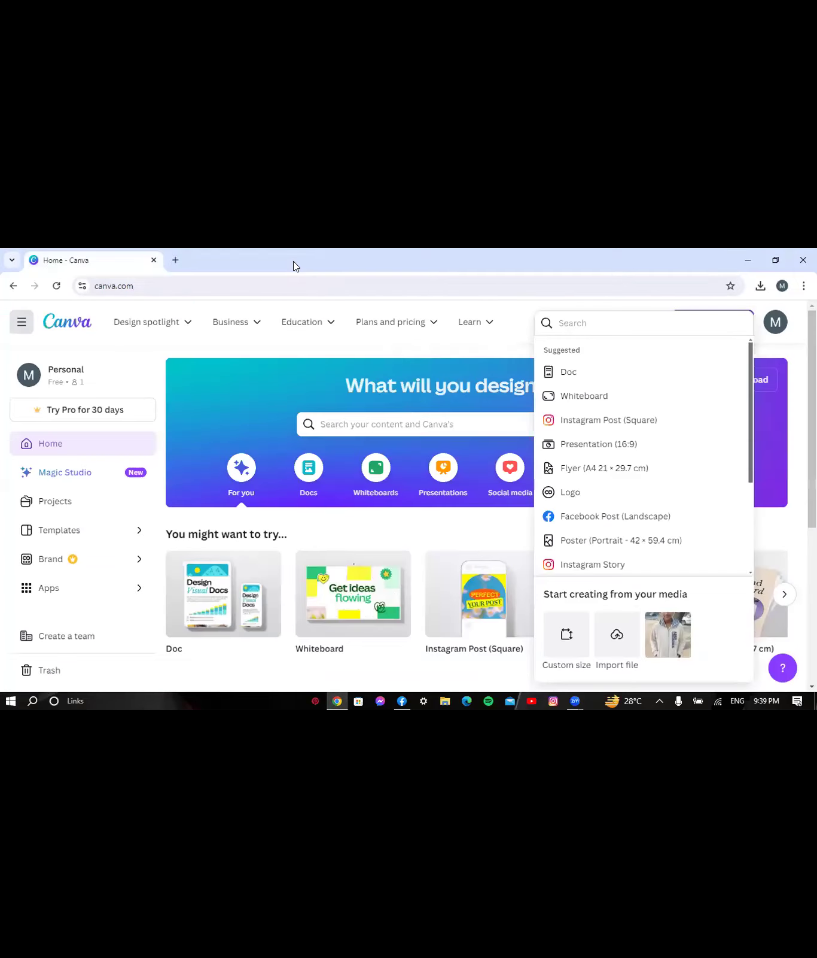
left_click(590, 326)
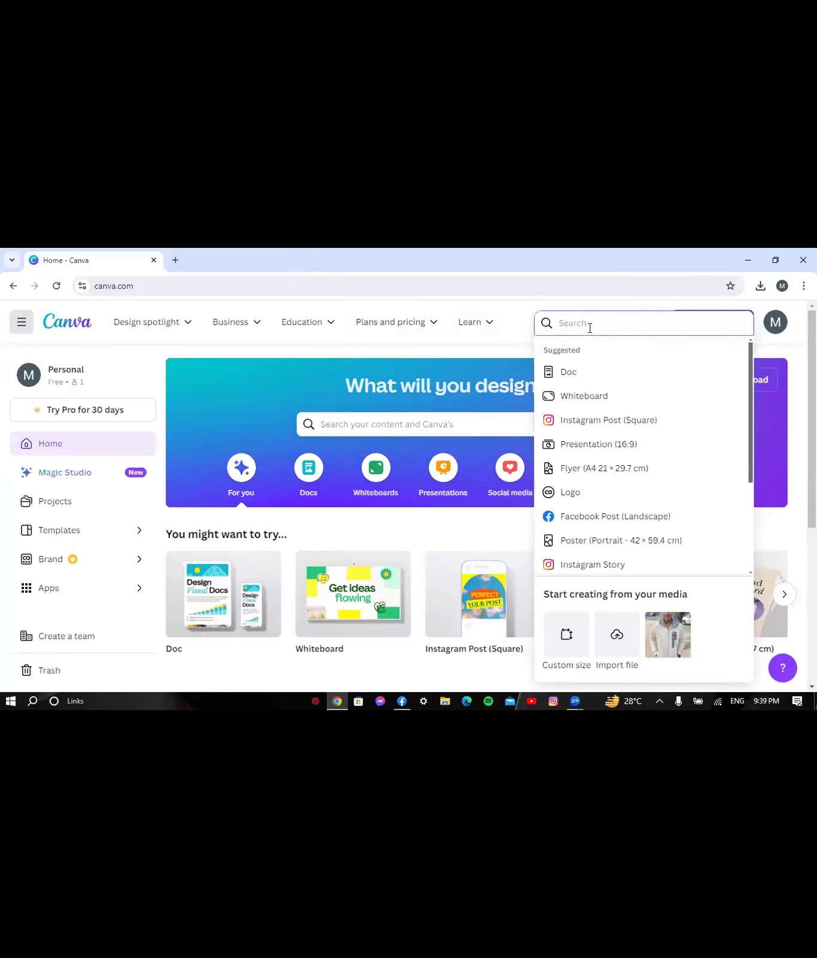
type("cover")
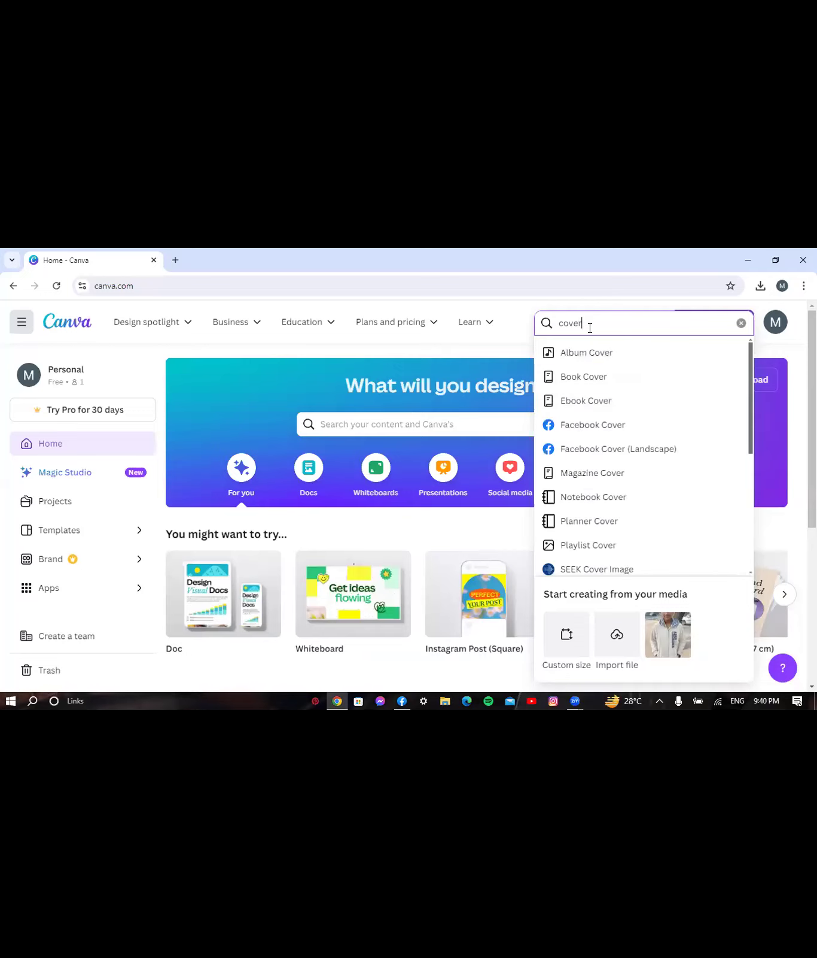
type(" pr")
type("oto")
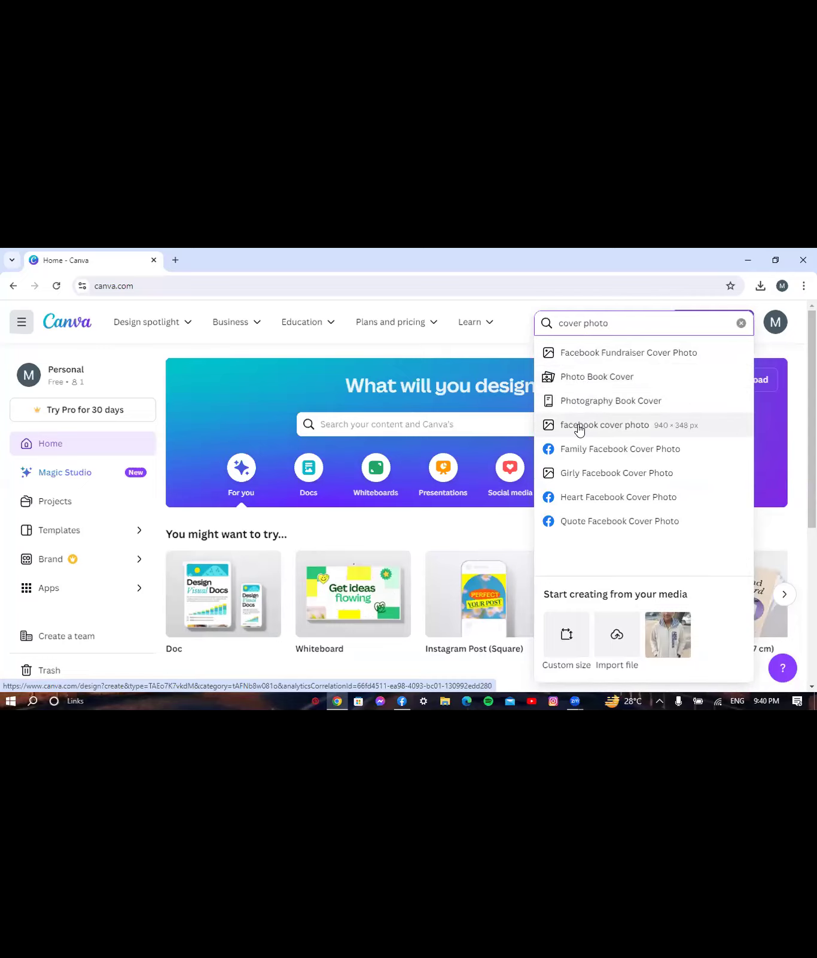
left_click(579, 429)
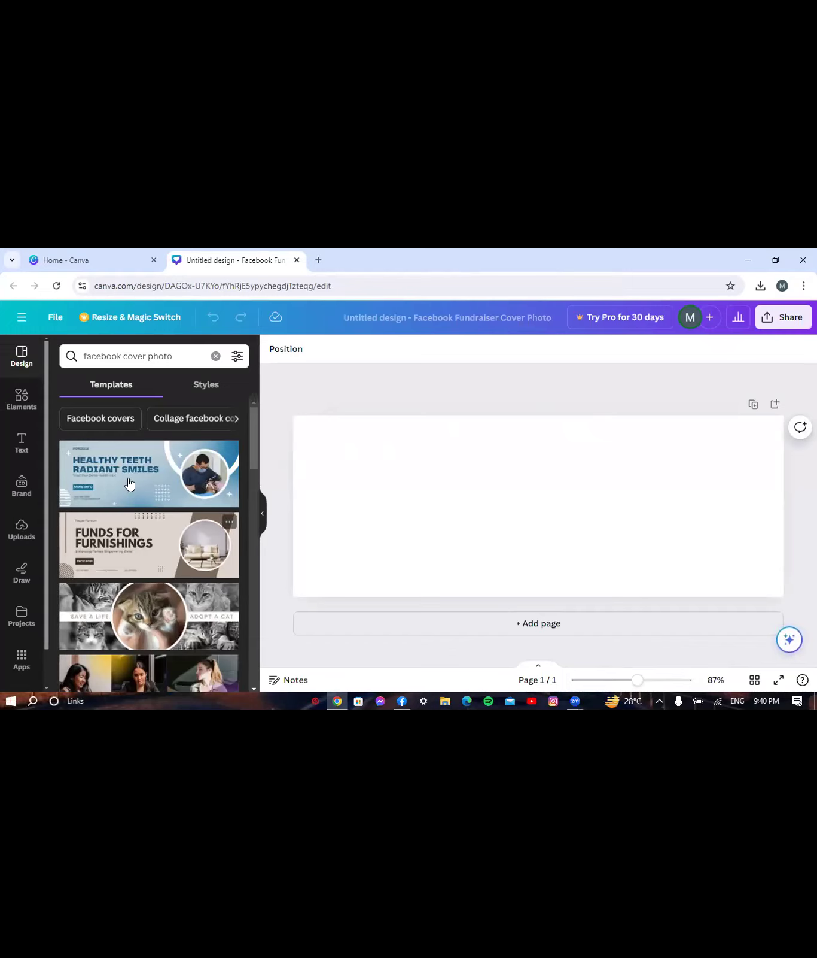
- Search templates for 'technology', filter to Information technology and browse the results
left_click(158, 353)
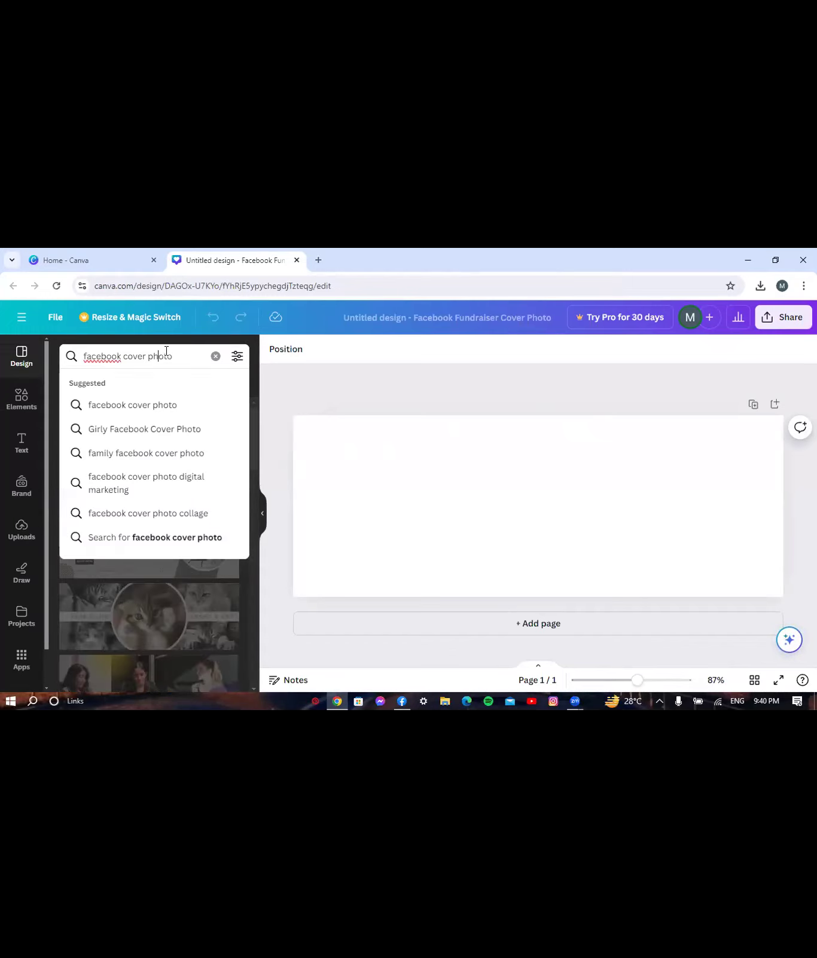
left_click(216, 356)
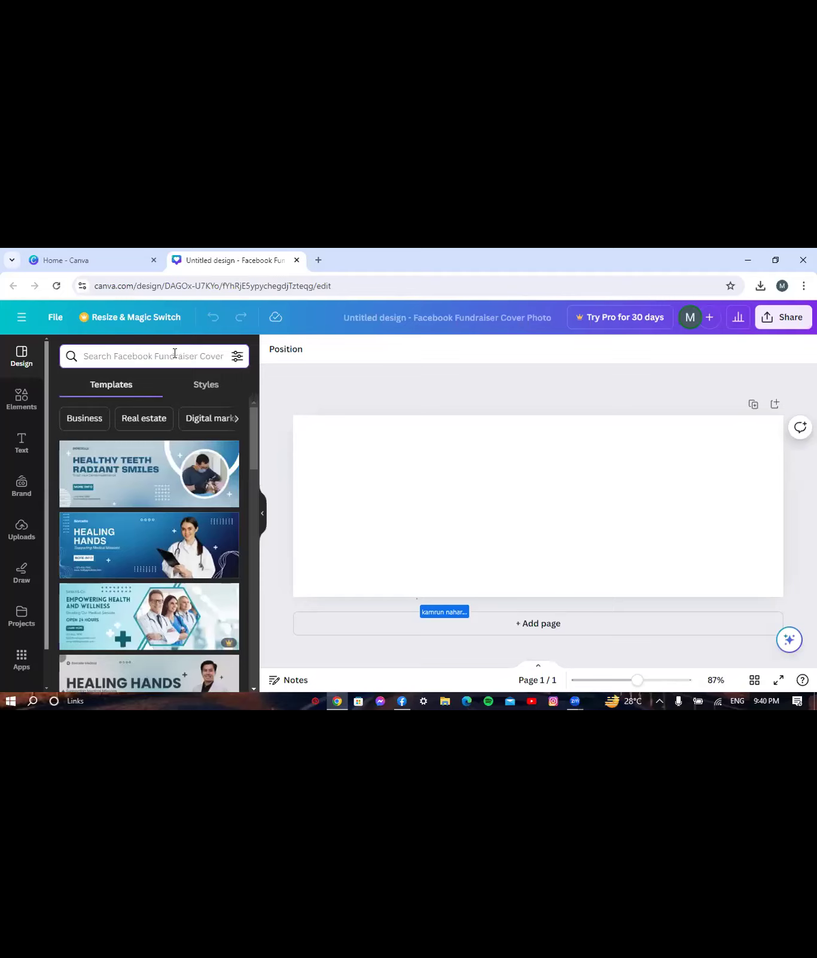
type("tec")
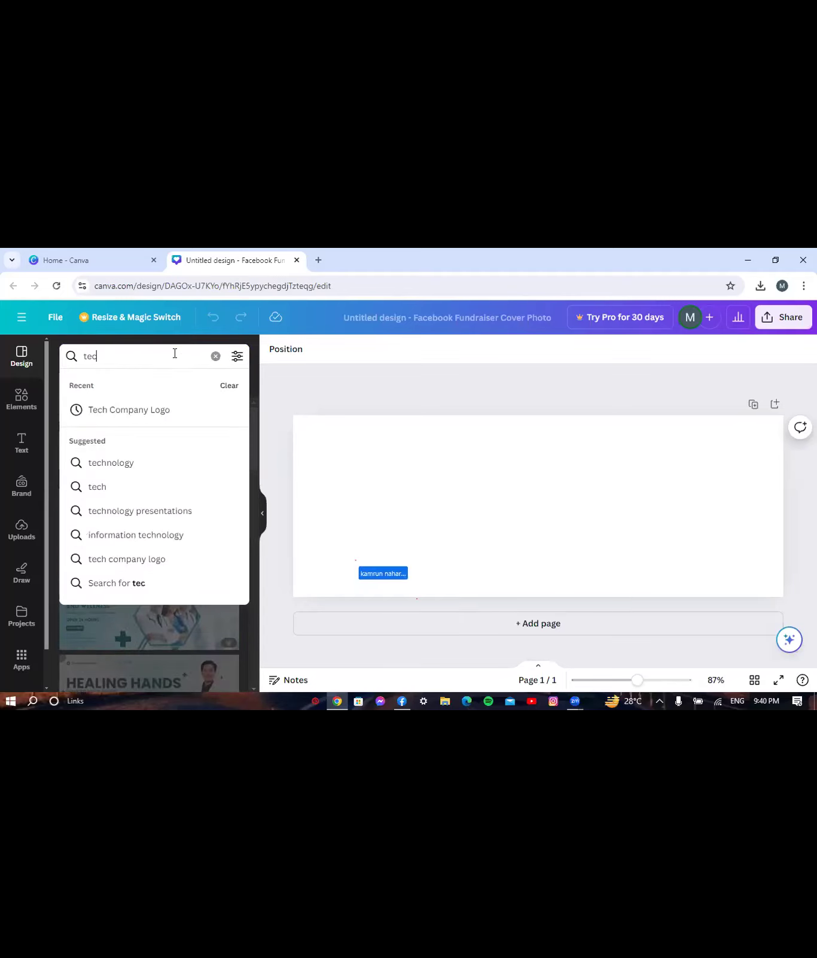
type("hnology")
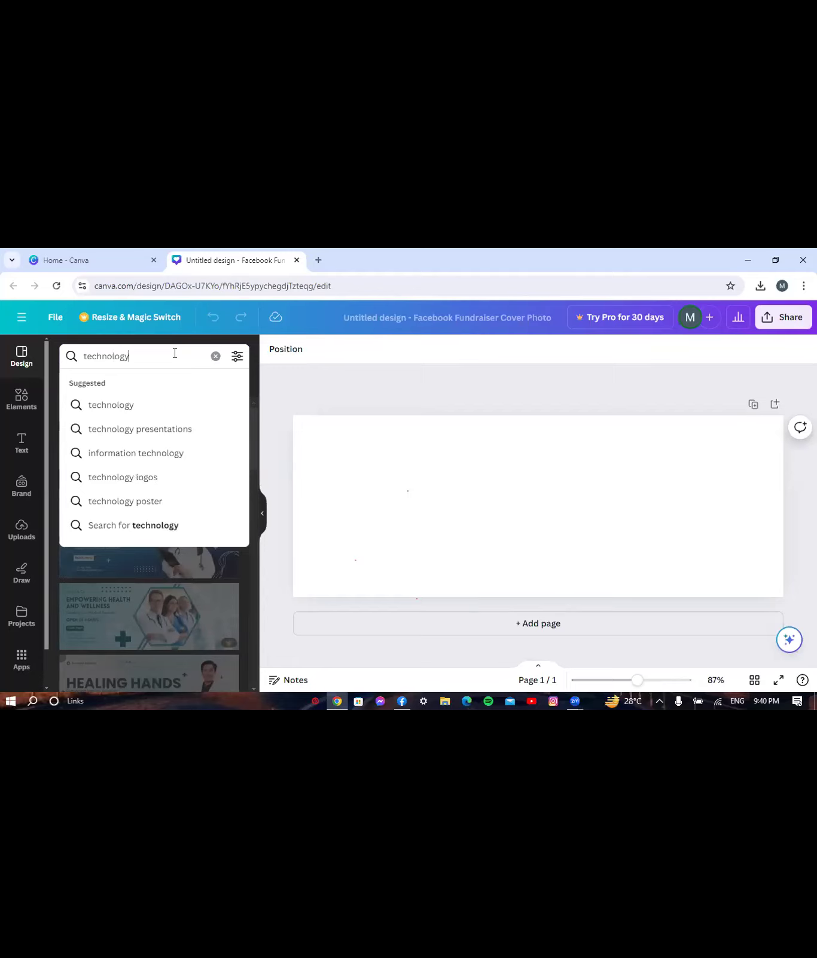
left_click(116, 406)
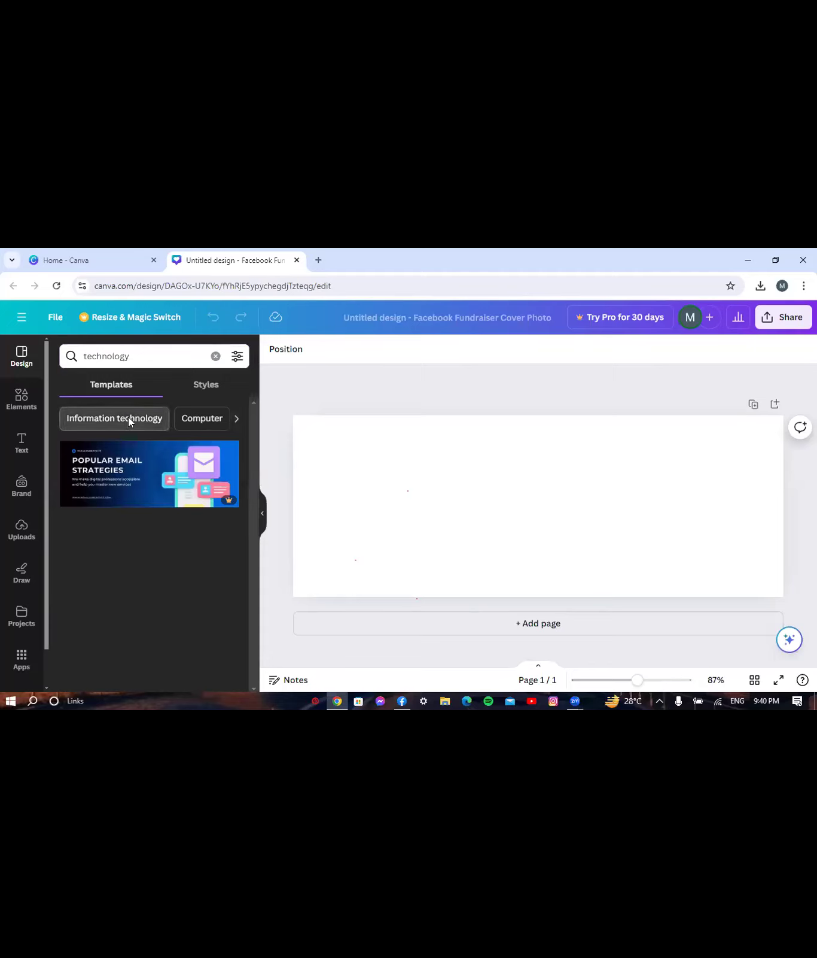
left_click(128, 421)
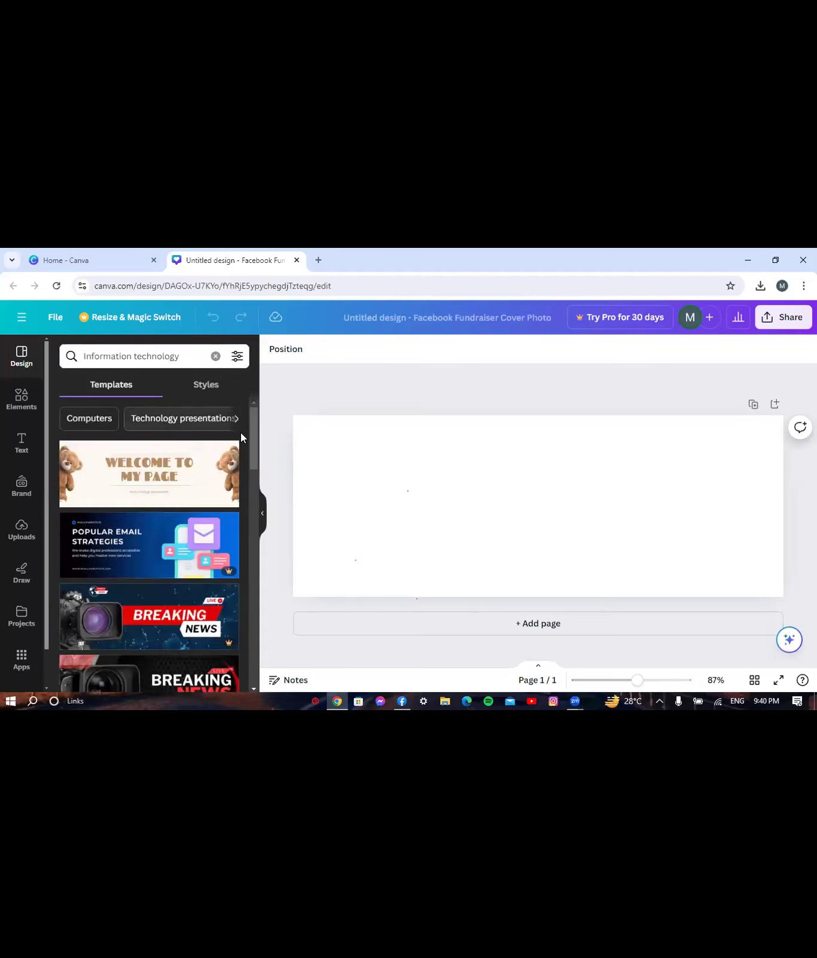
left_click_drag(253, 433, 252, 578)
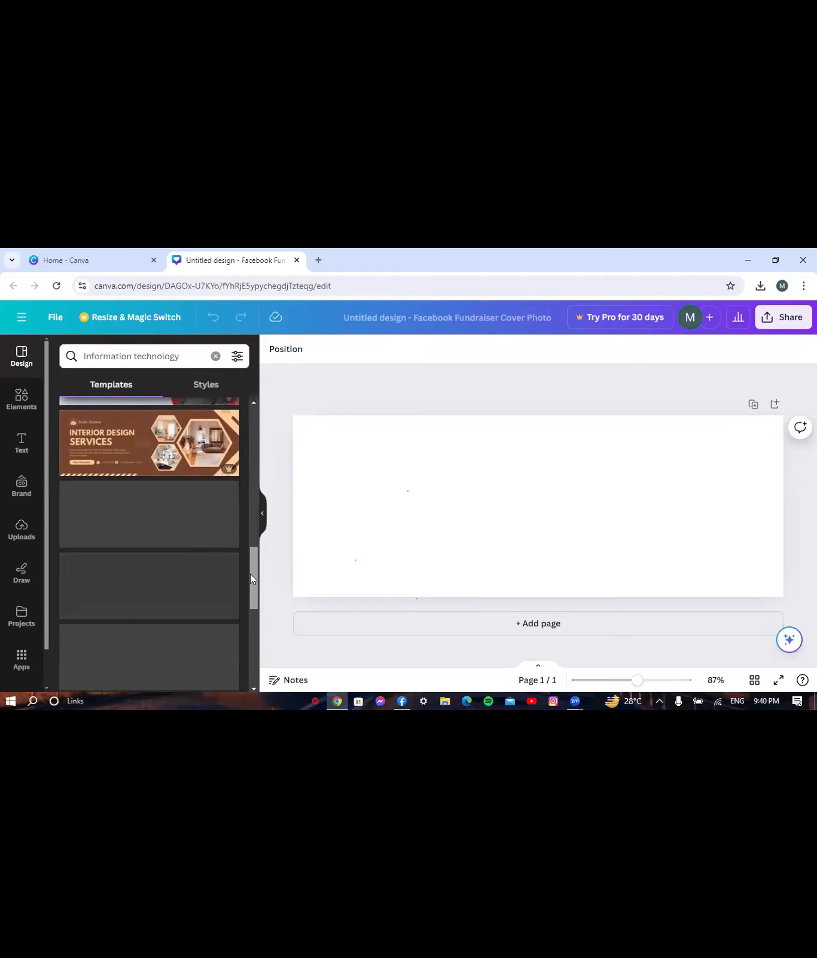
left_click_drag(250, 574, 264, 402)
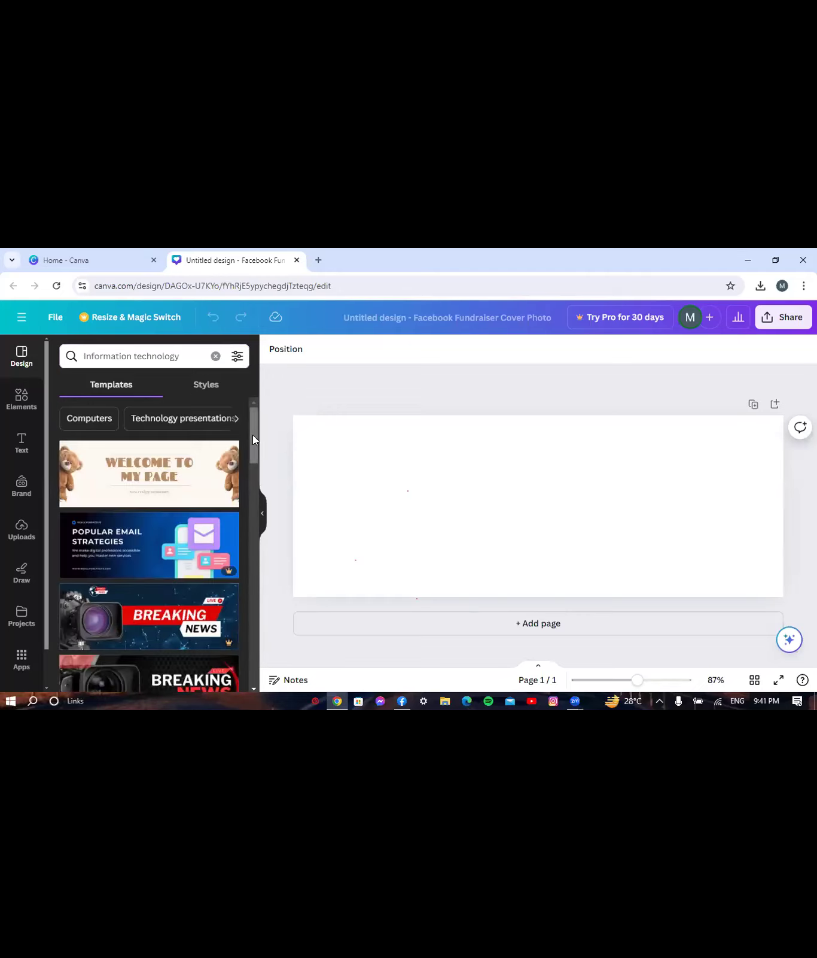
- Clear the search and apply the Kids Style template to the cover
left_click(215, 355)
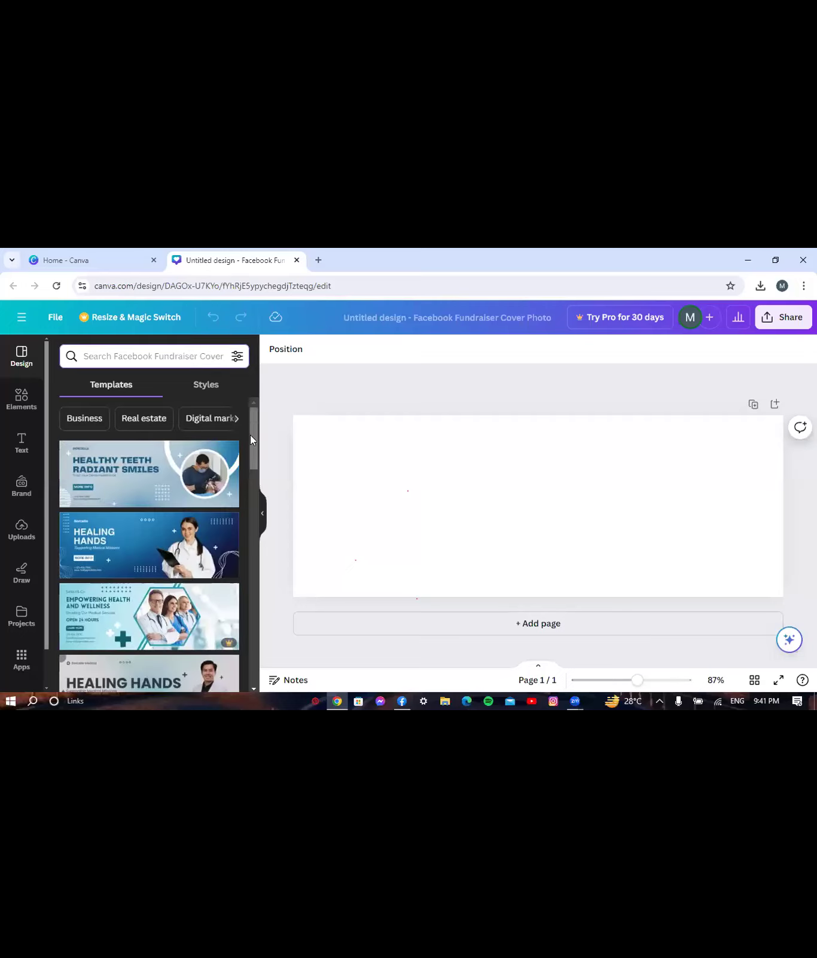
left_click_drag(249, 440, 248, 583)
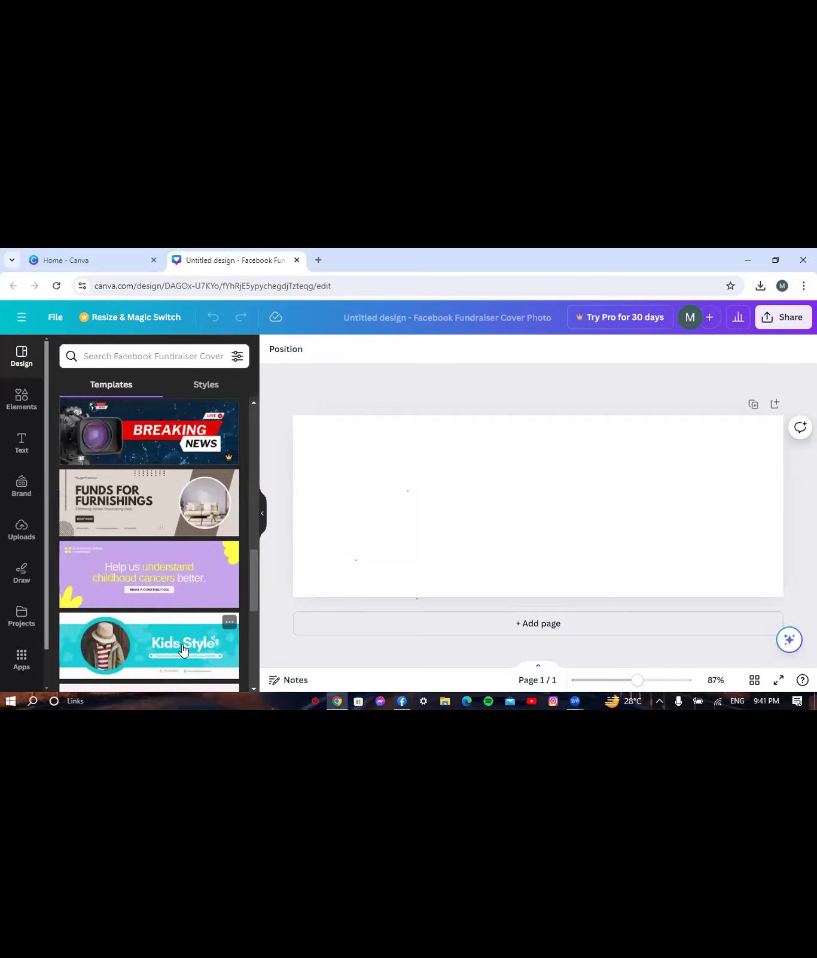
left_click(158, 654)
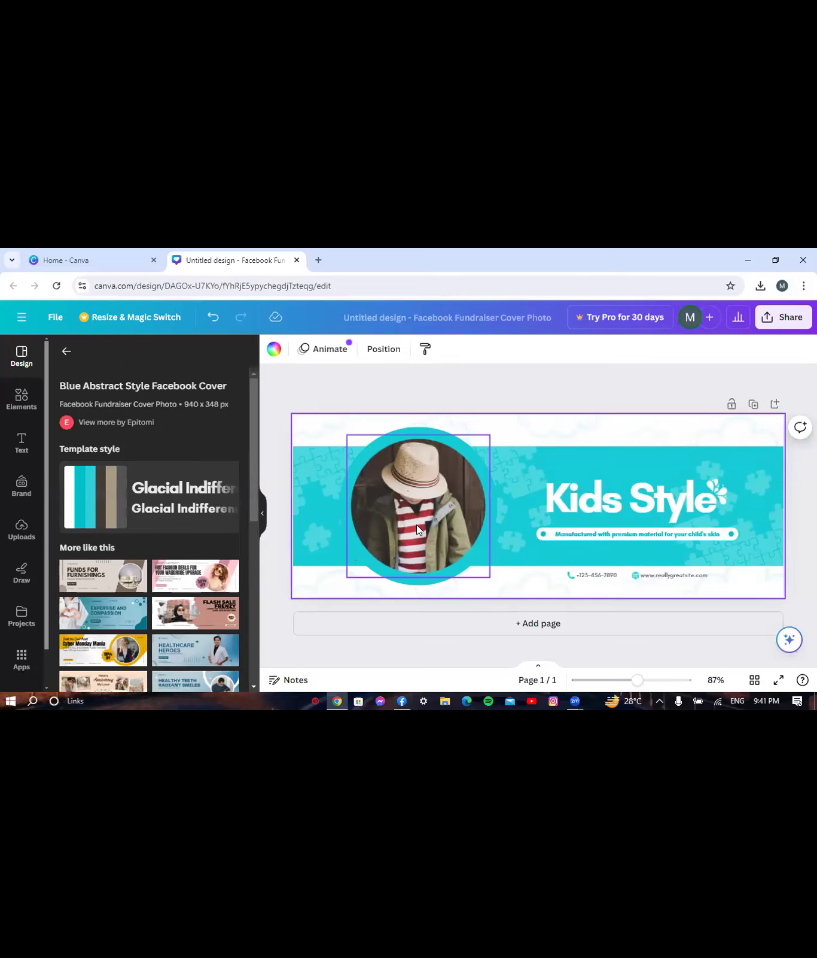
- Upload Mahin's Tech World.jpg to Canva's Uploads
left_click(17, 538)
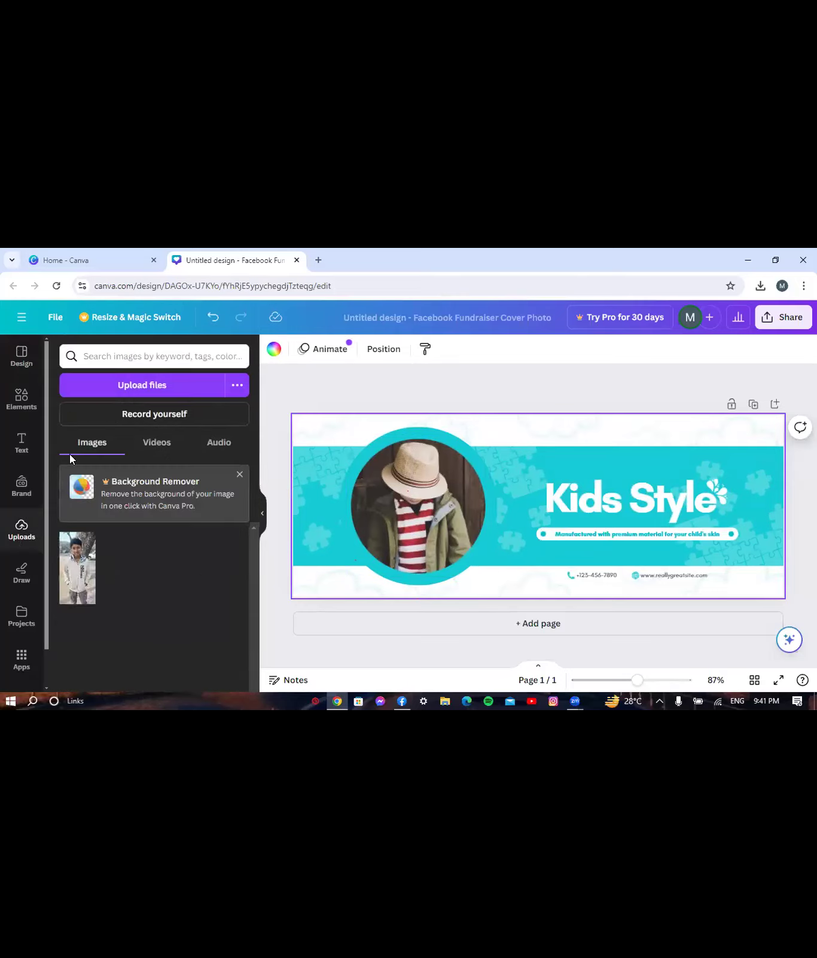
left_click(131, 384)
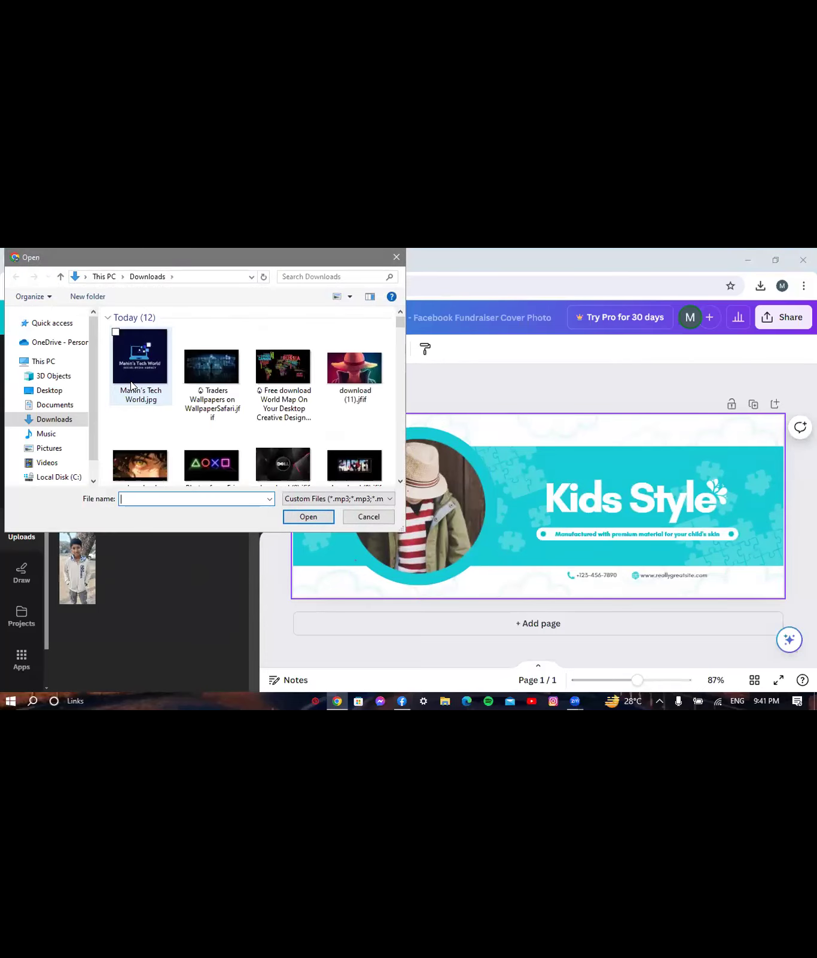
left_click(133, 359)
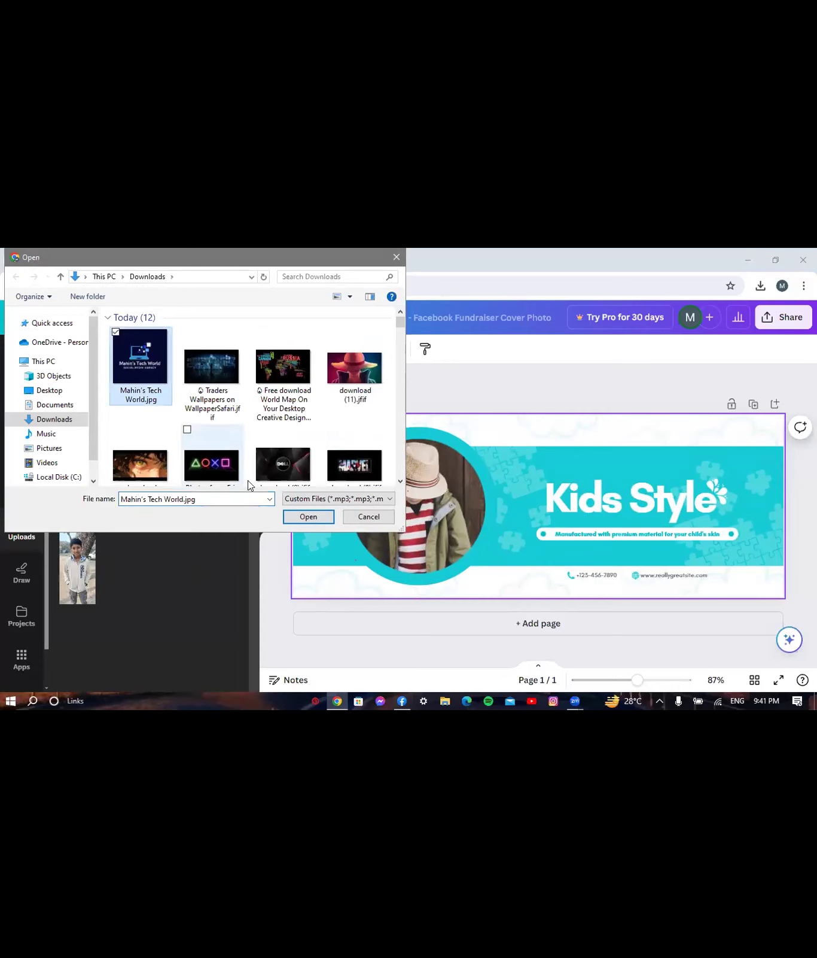
left_click(310, 517)
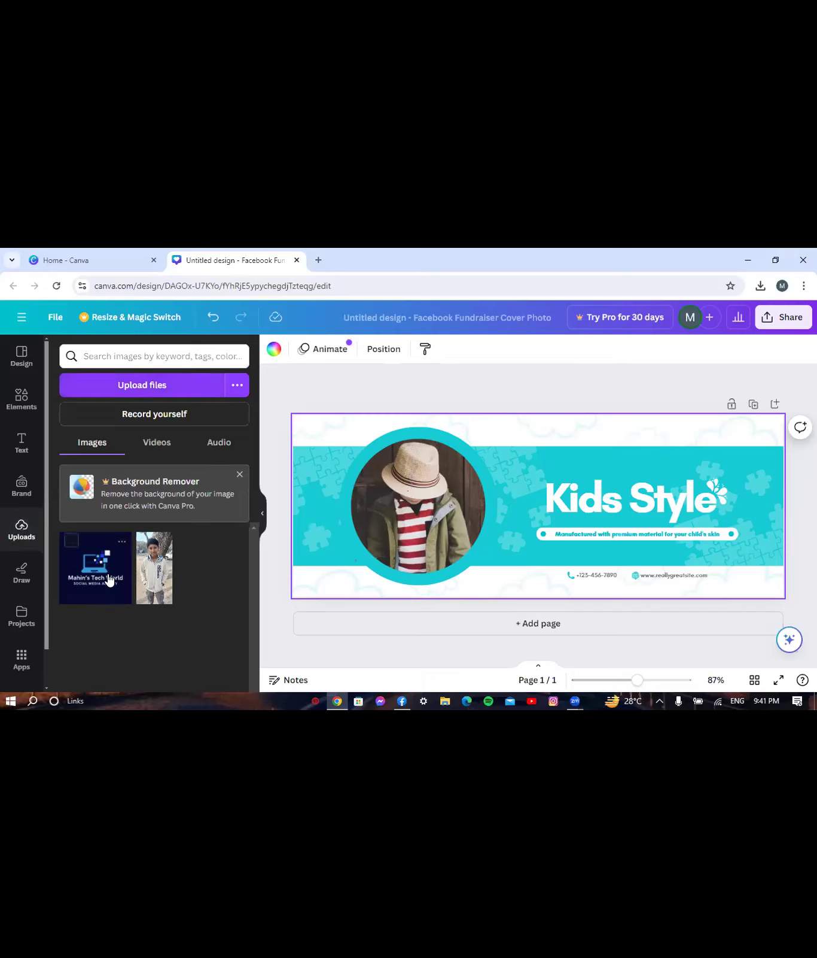
- Add the uploaded logo to the cover and drop it into the circle frame
left_click(103, 575)
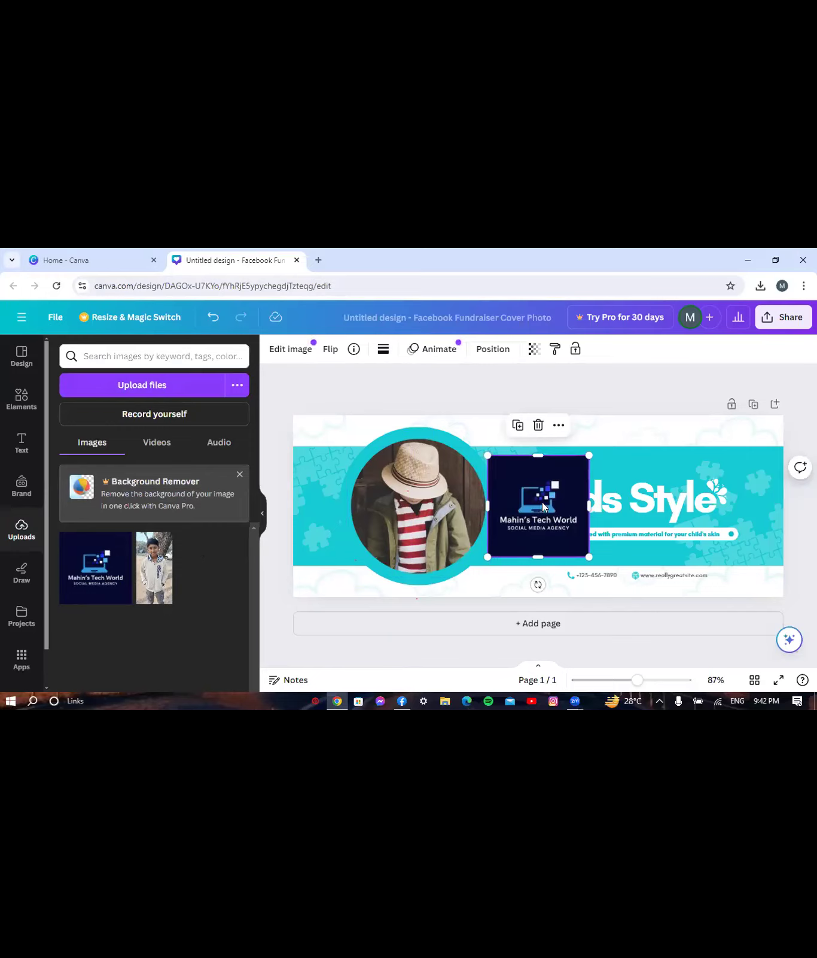
left_click_drag(543, 502, 412, 493)
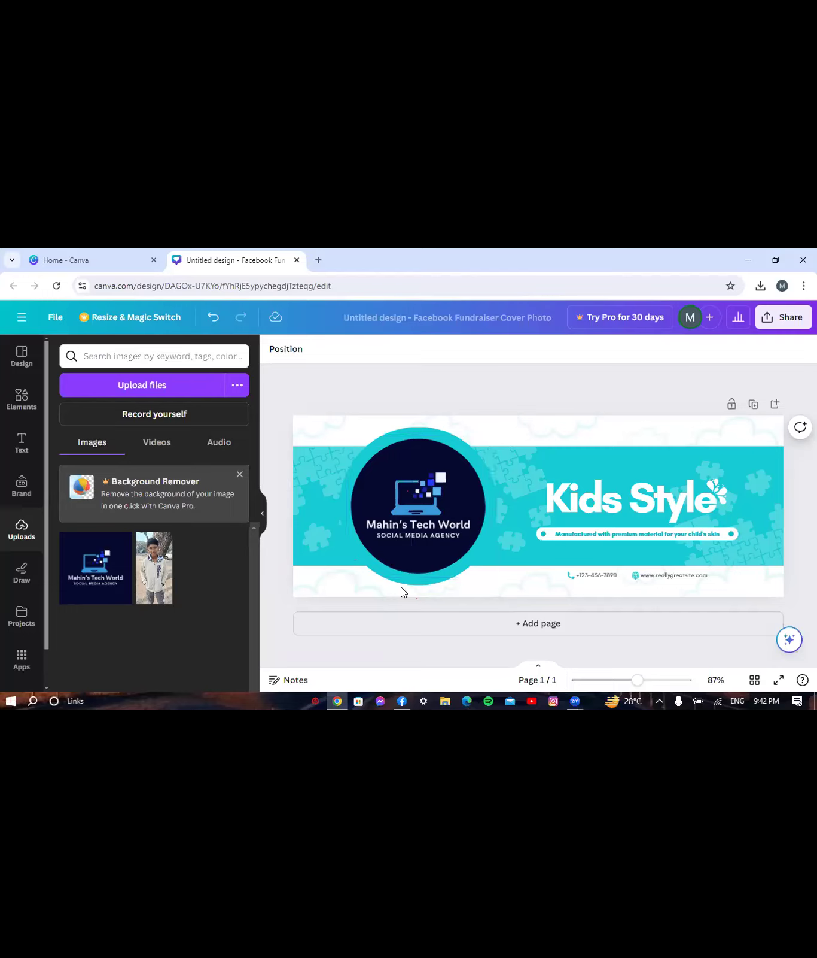
left_click(422, 426)
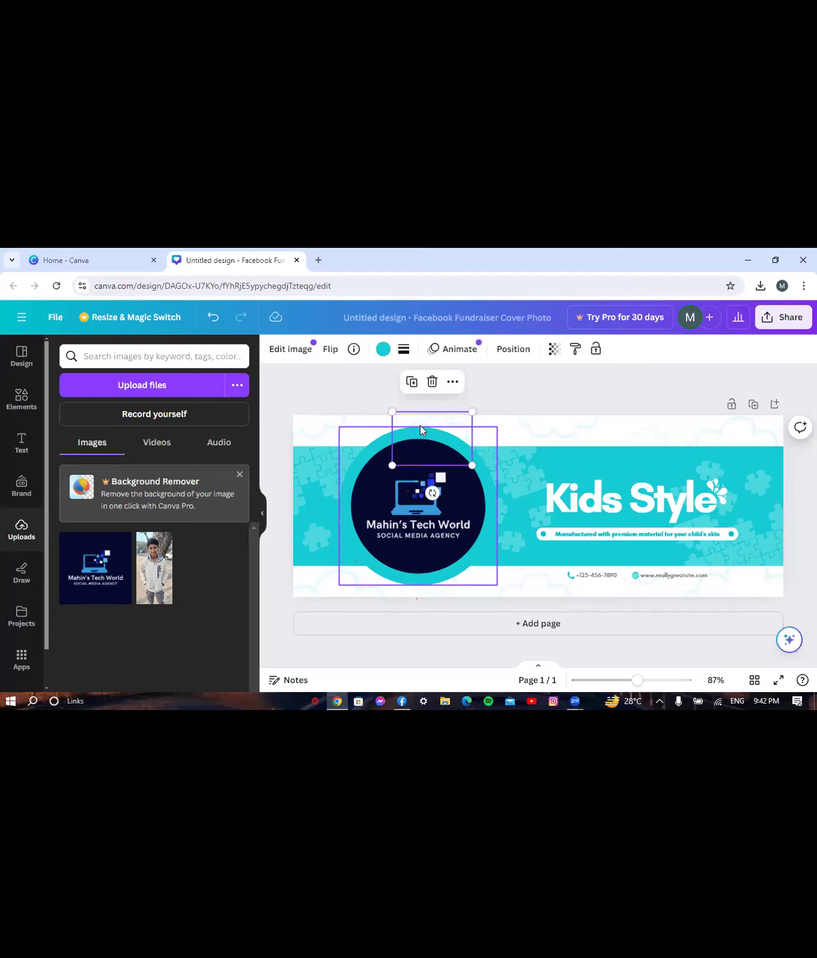
left_click(370, 445)
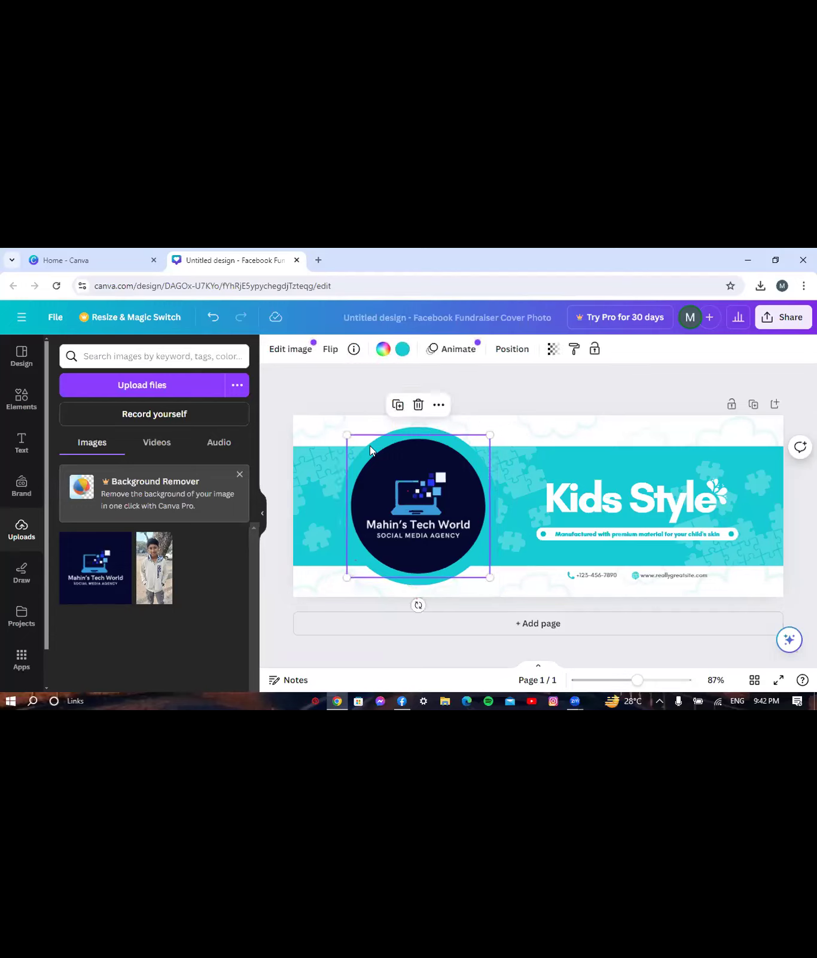
- Ungroup the Kids Style title elements and nudge the title and subtitle slightly upward
left_click(725, 499)
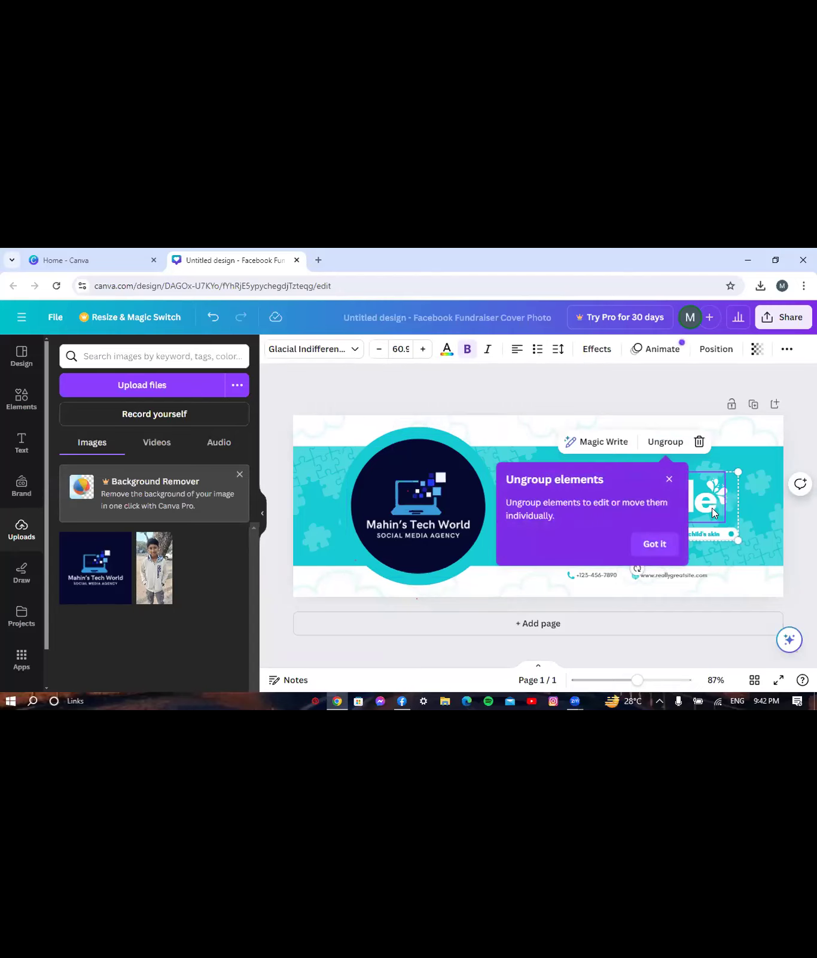
left_click(658, 544)
left_click(664, 442)
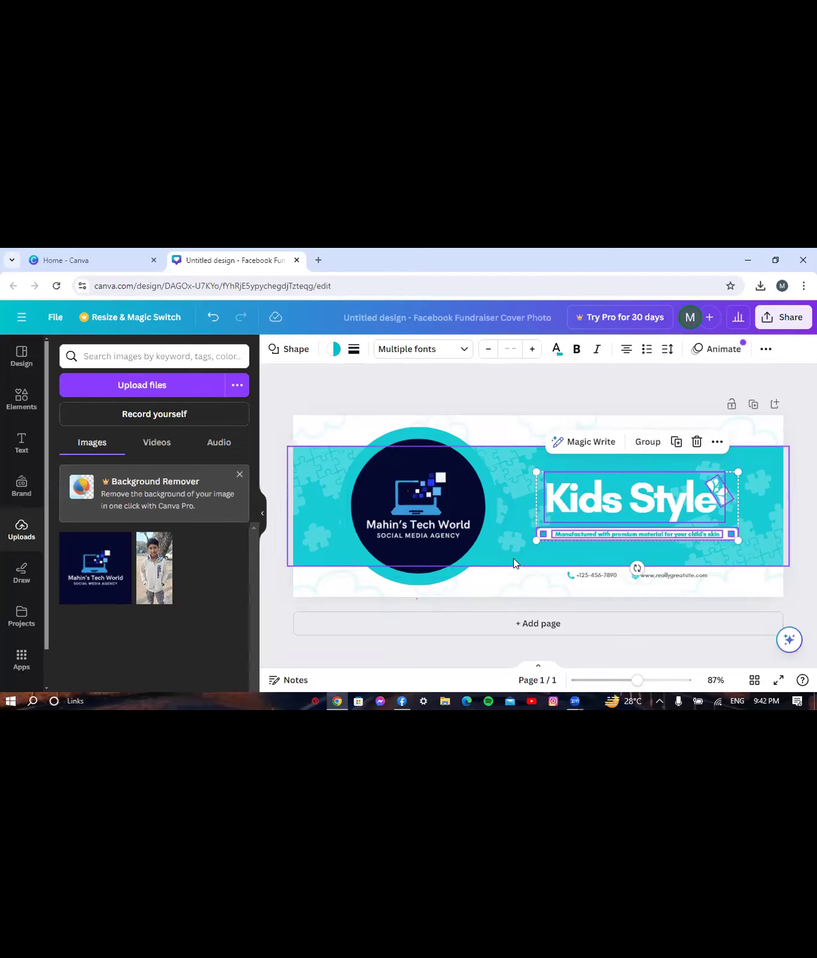
left_click_drag(575, 500, 575, 486)
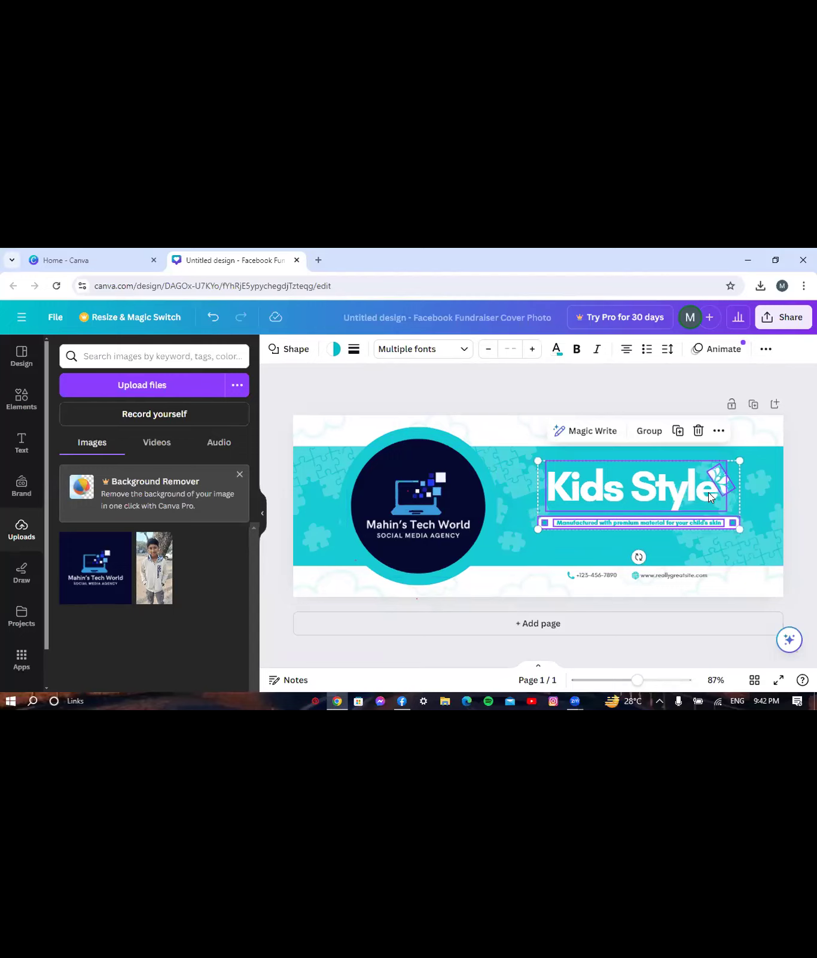
left_click(505, 364)
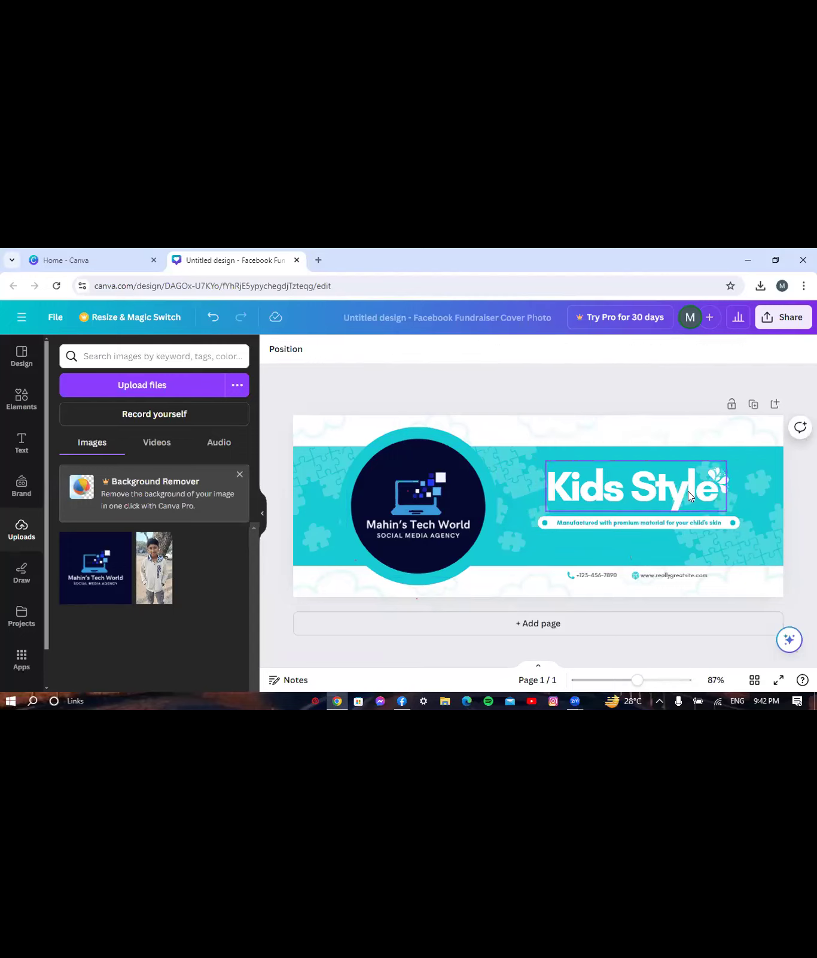
- Replace the Kids Style heading with 'Mahin's Tech World' and shrink it to about 43 on one line
left_click(709, 487)
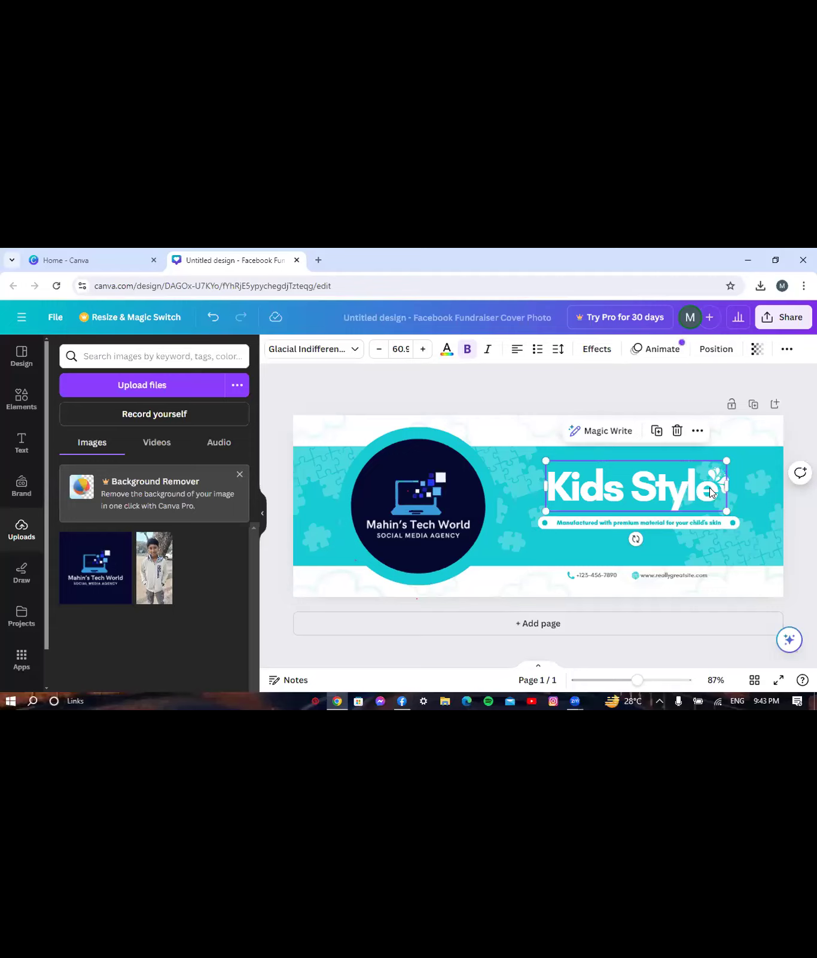
left_click(710, 487)
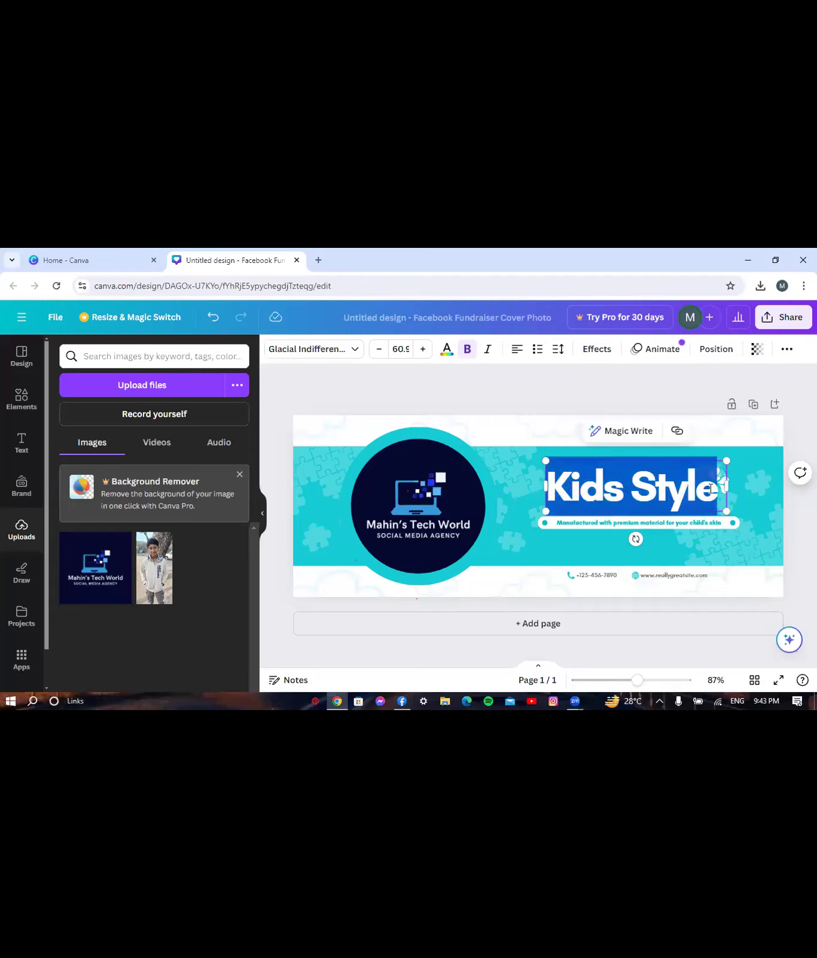
key("BackSpace")
type("ma")
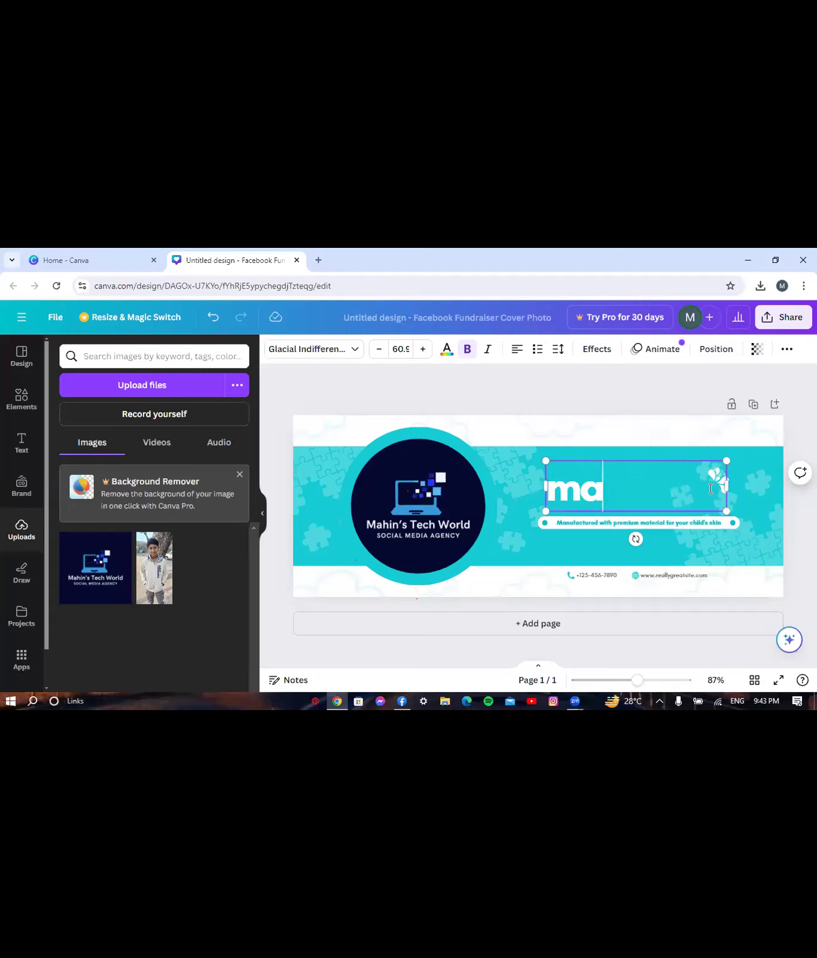
key("BackSpace")
key("BackSpace")
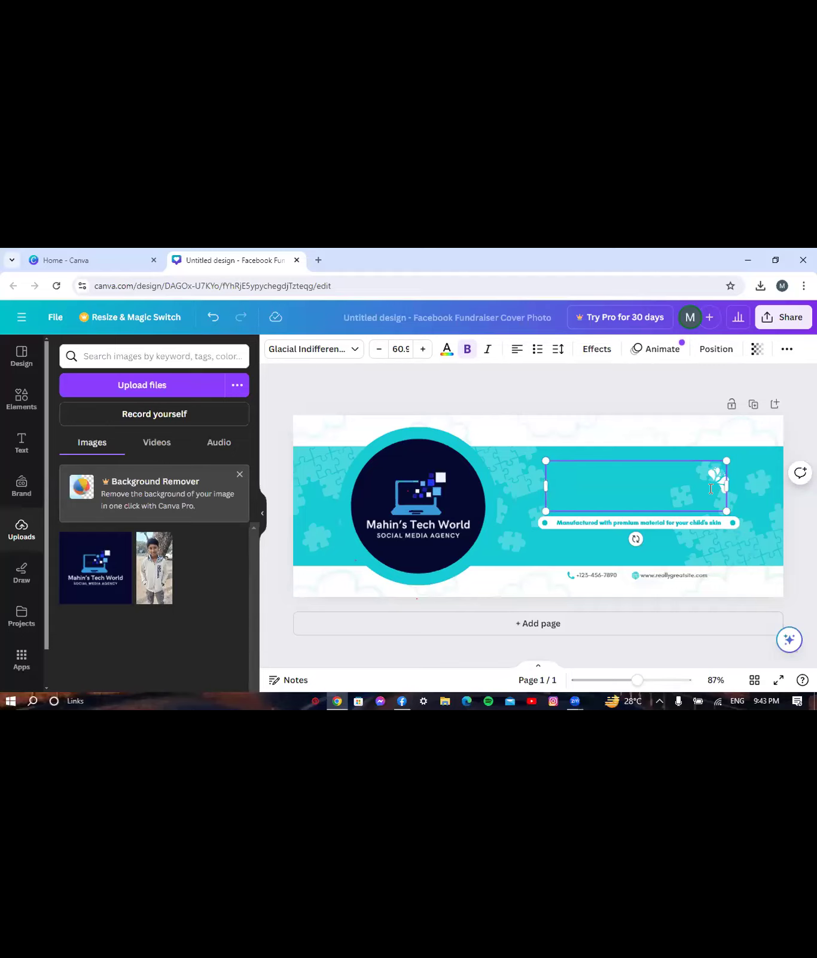
type("Mah")
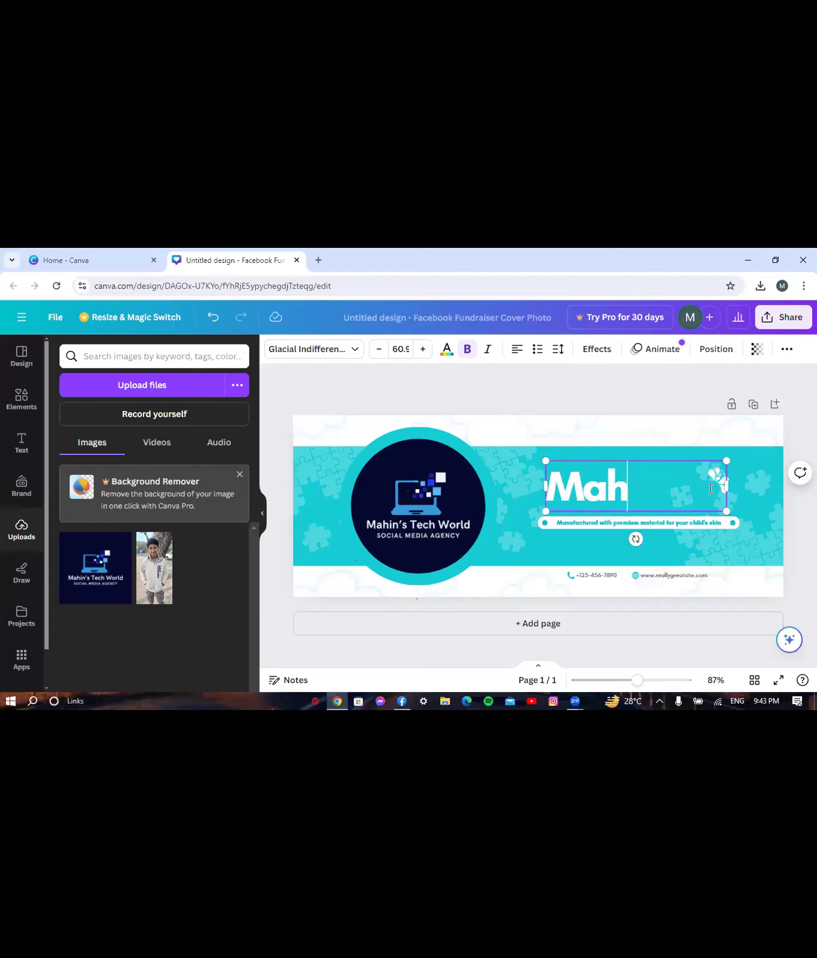
type("in")
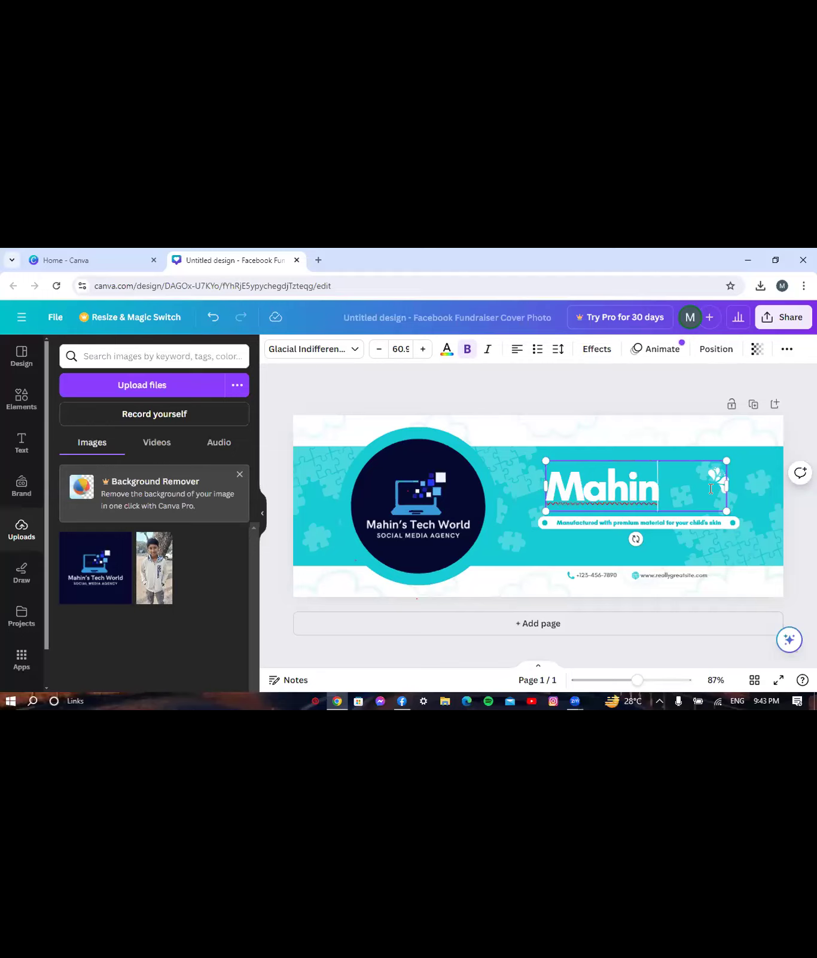
type("'s Te")
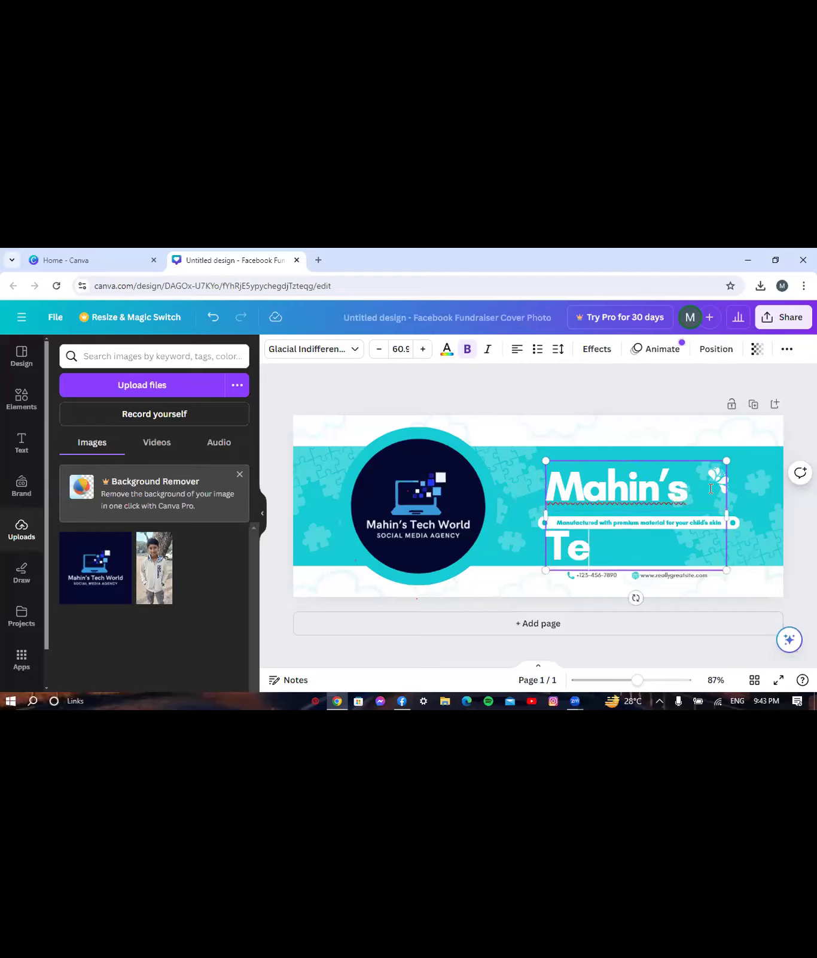
type("ch World")
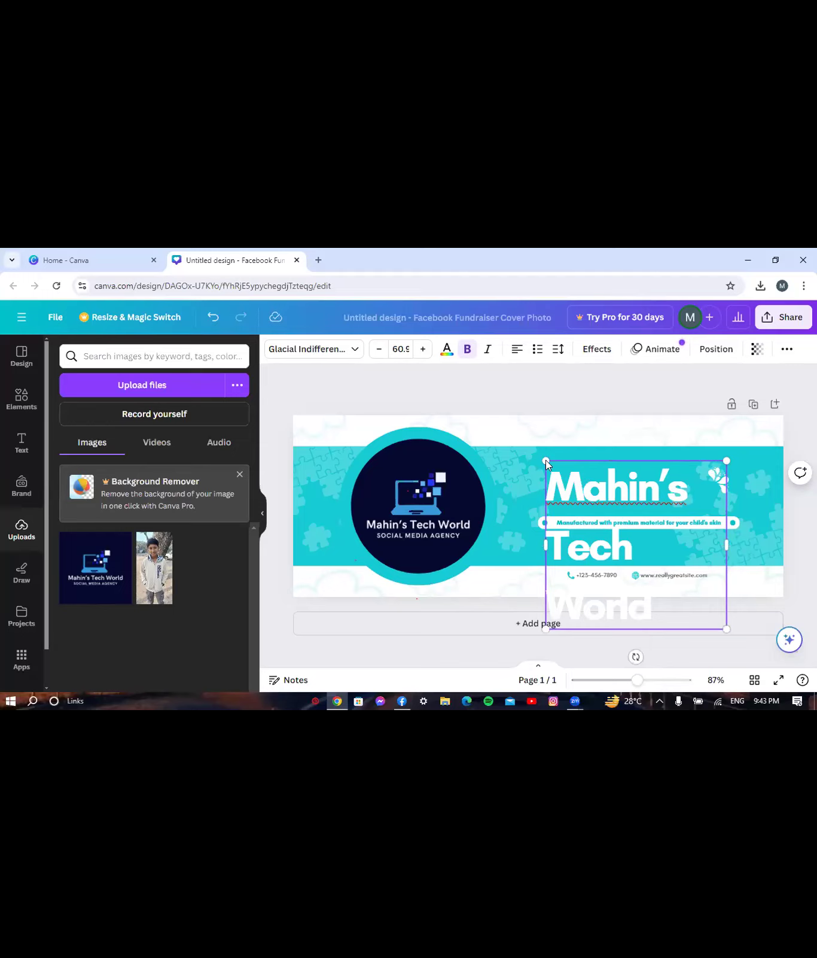
left_click_drag(543, 459, 433, 547)
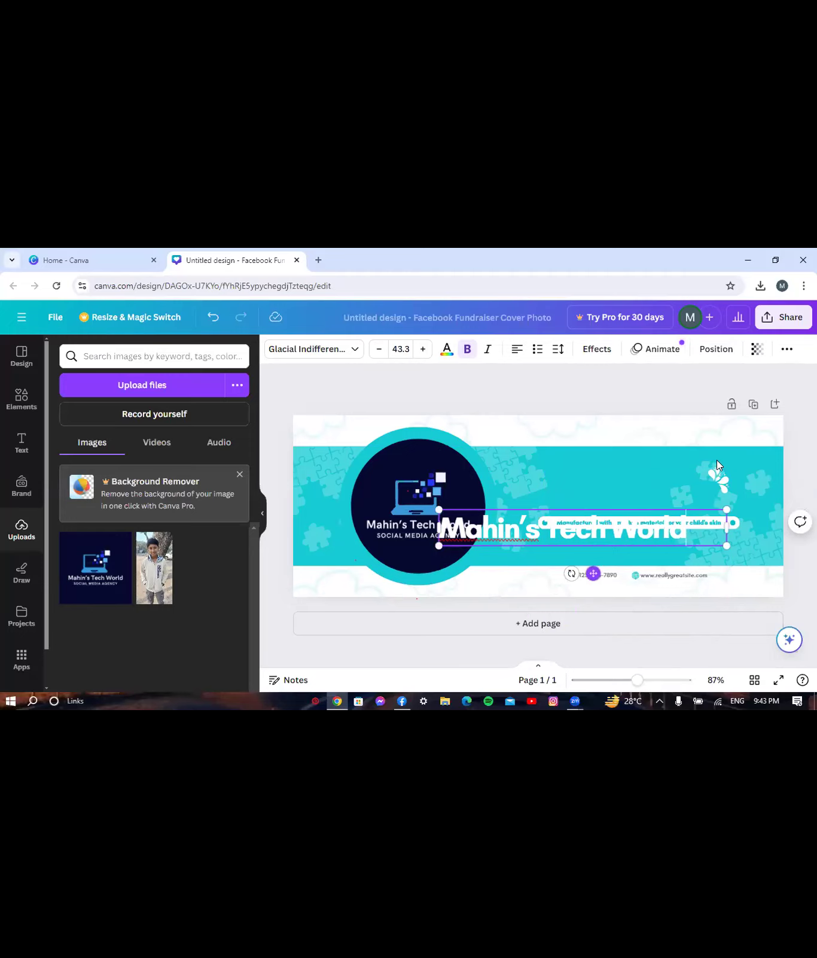
- Delete the leaf graphic, move the heading above the tagline, shrink it to 33.3 and centre it
left_click(718, 479)
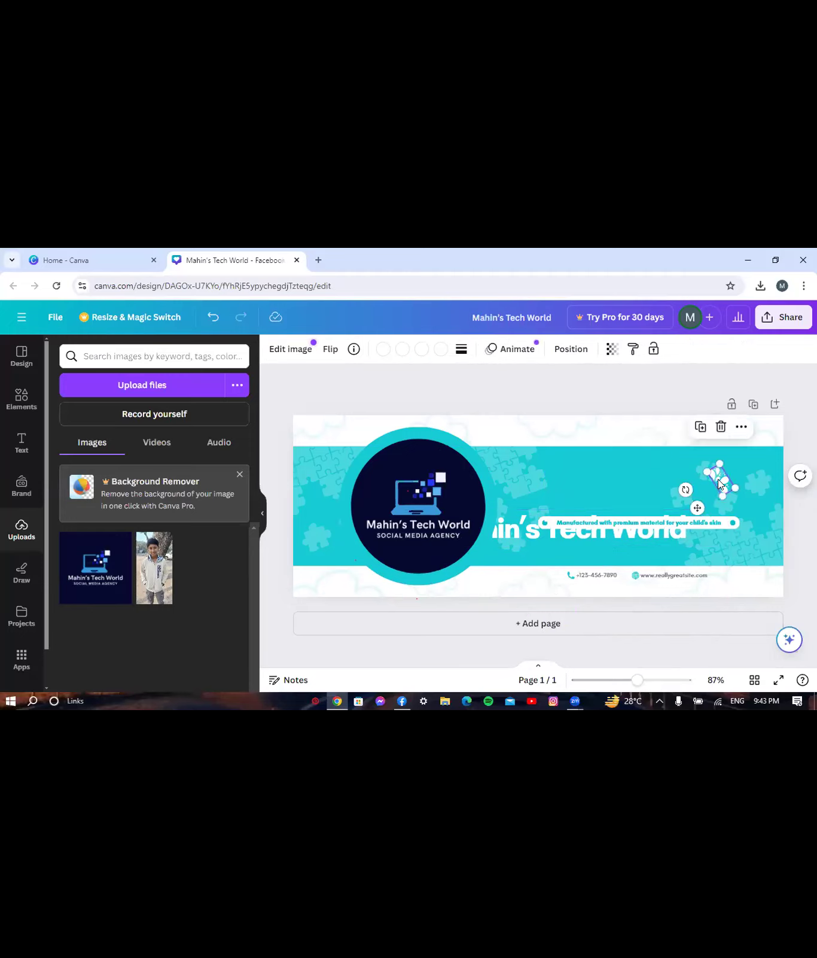
key("Delete")
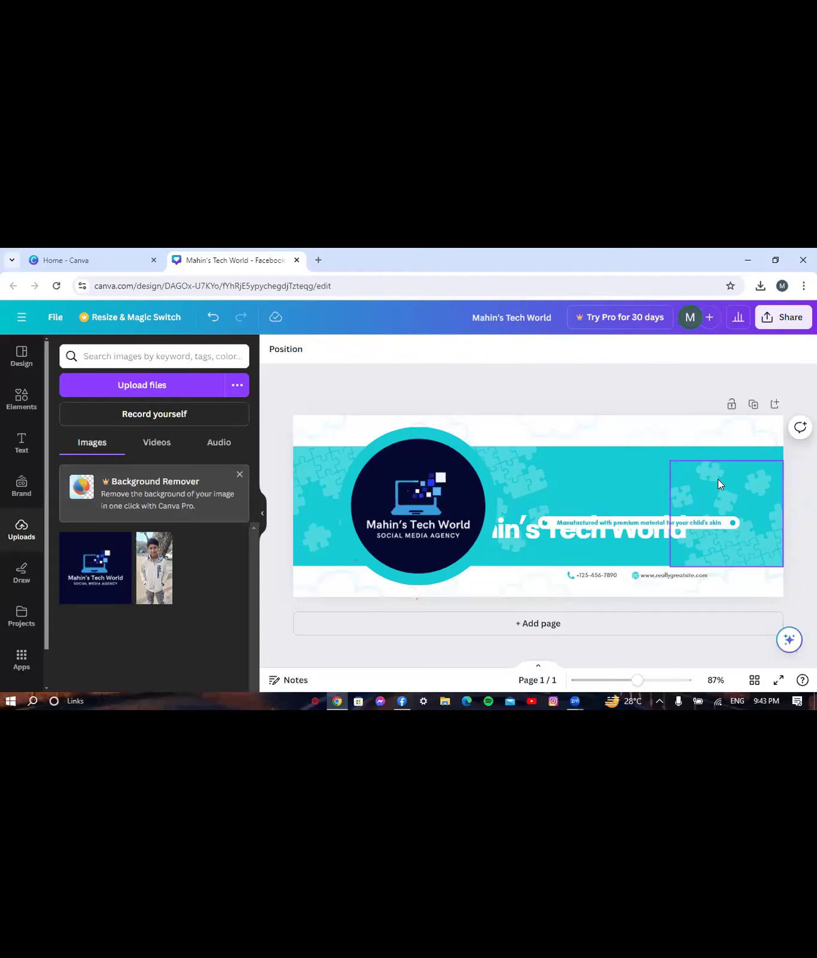
left_click(522, 537)
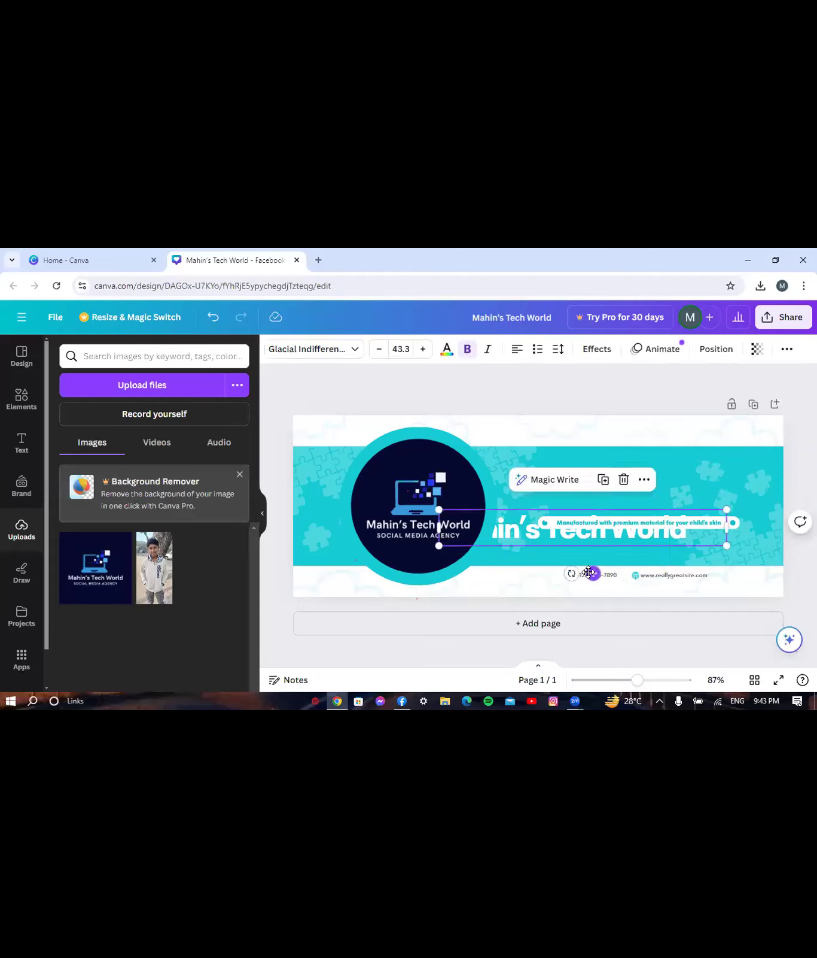
left_click_drag(593, 574, 650, 534)
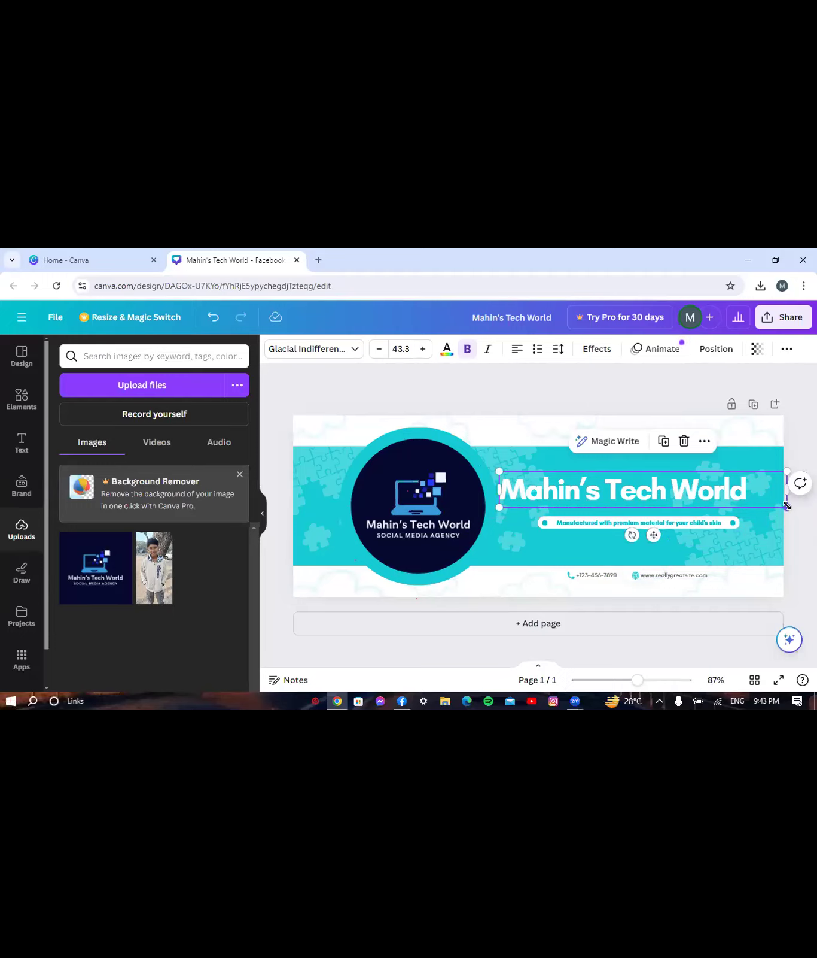
left_click_drag(787, 505, 720, 498)
left_click(518, 353)
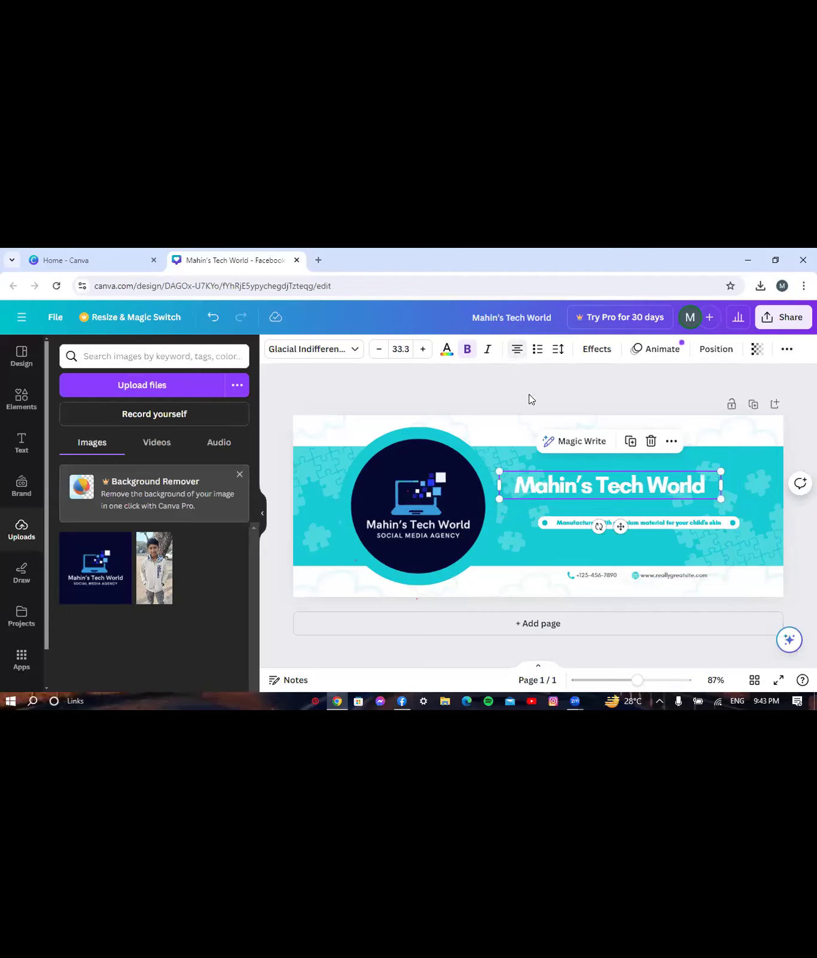
- Change the tagline text to 'Social Media Agency' and enlarge it to size 12.9
left_click(562, 522)
left_click_drag(561, 522, 720, 523)
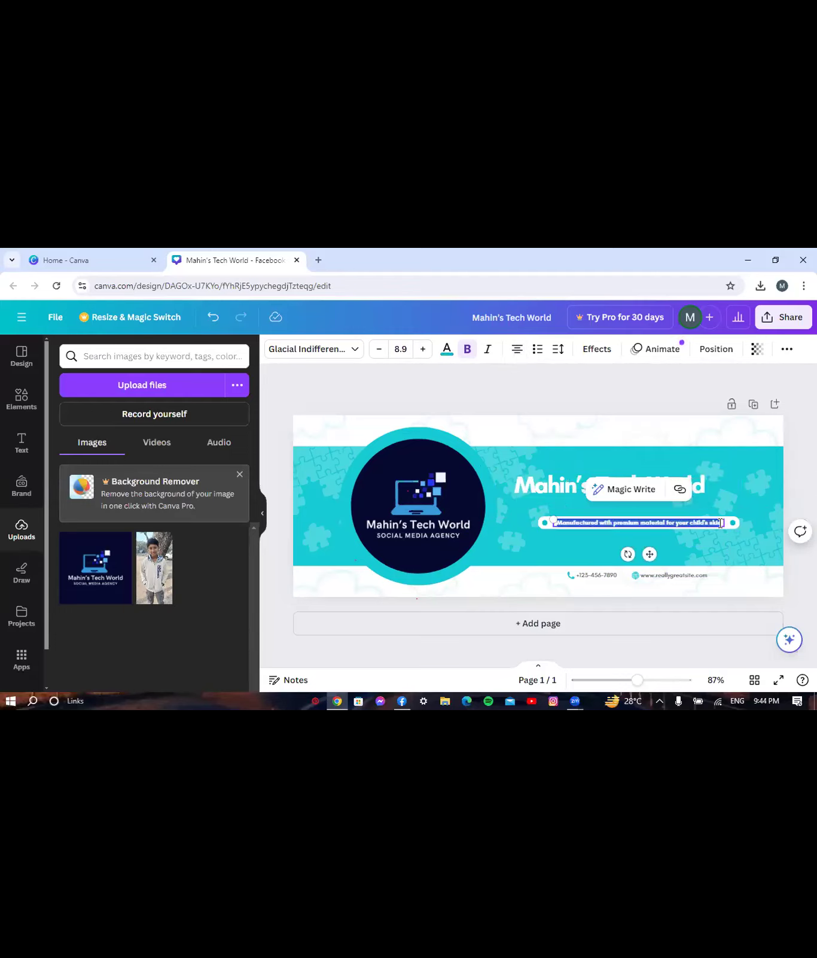
key("BackSpace")
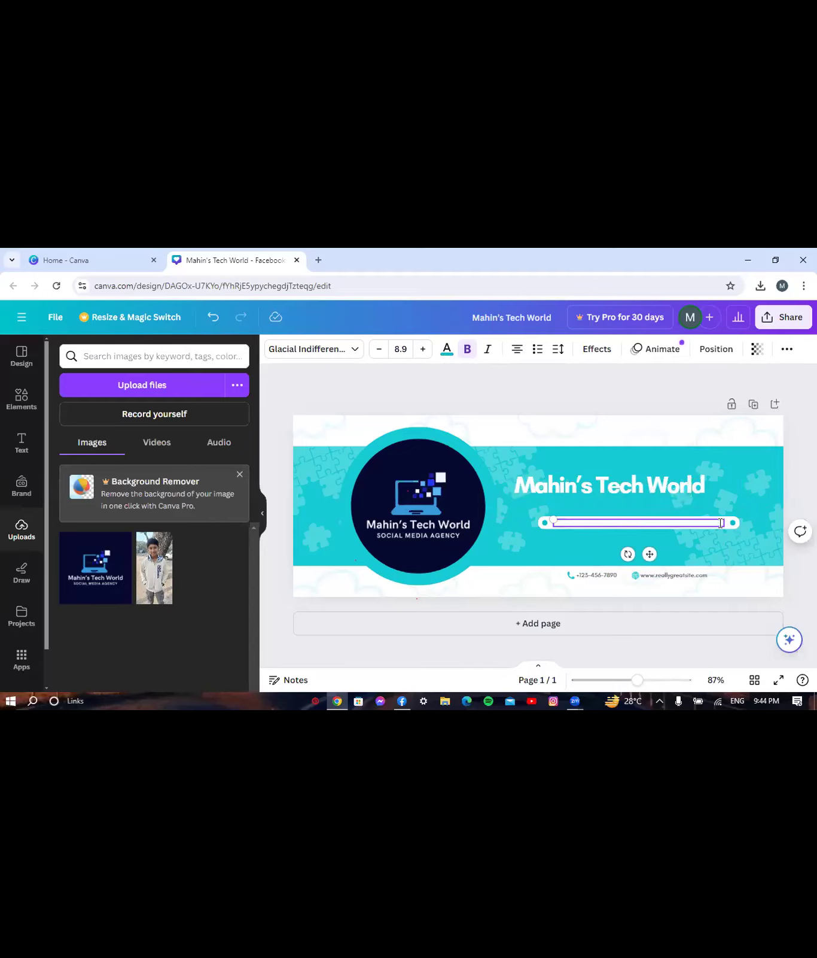
type("Social Media Agency")
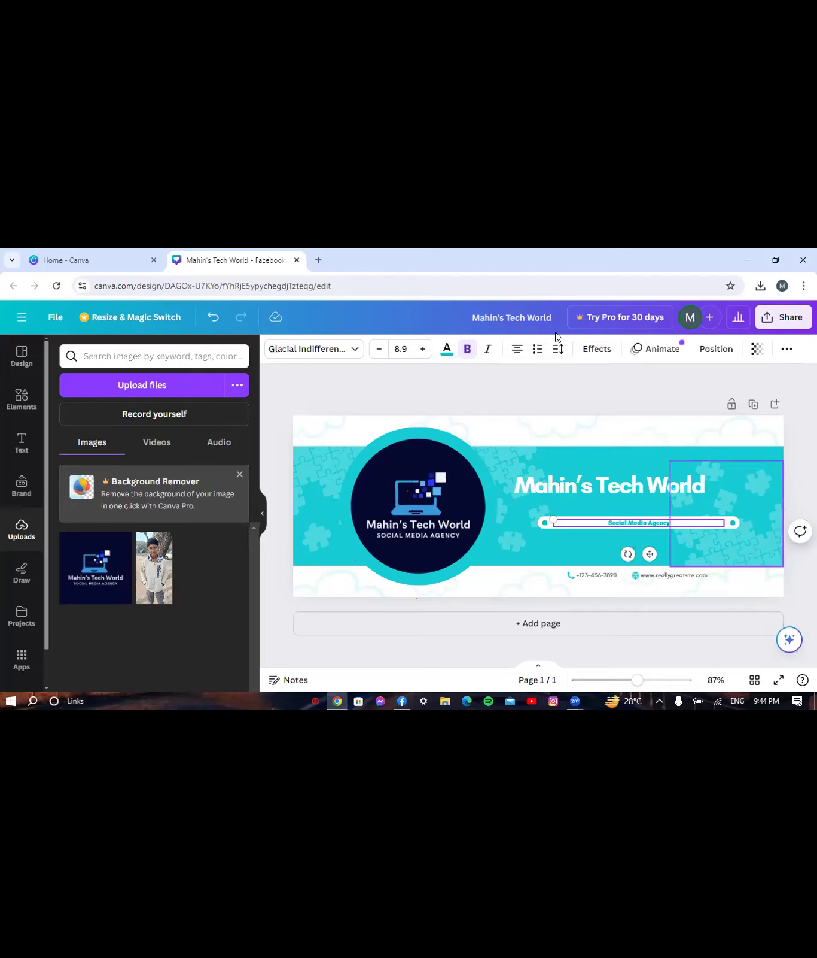
left_click(421, 353)
left_click(421, 353)
left_click(422, 352)
left_click(422, 352)
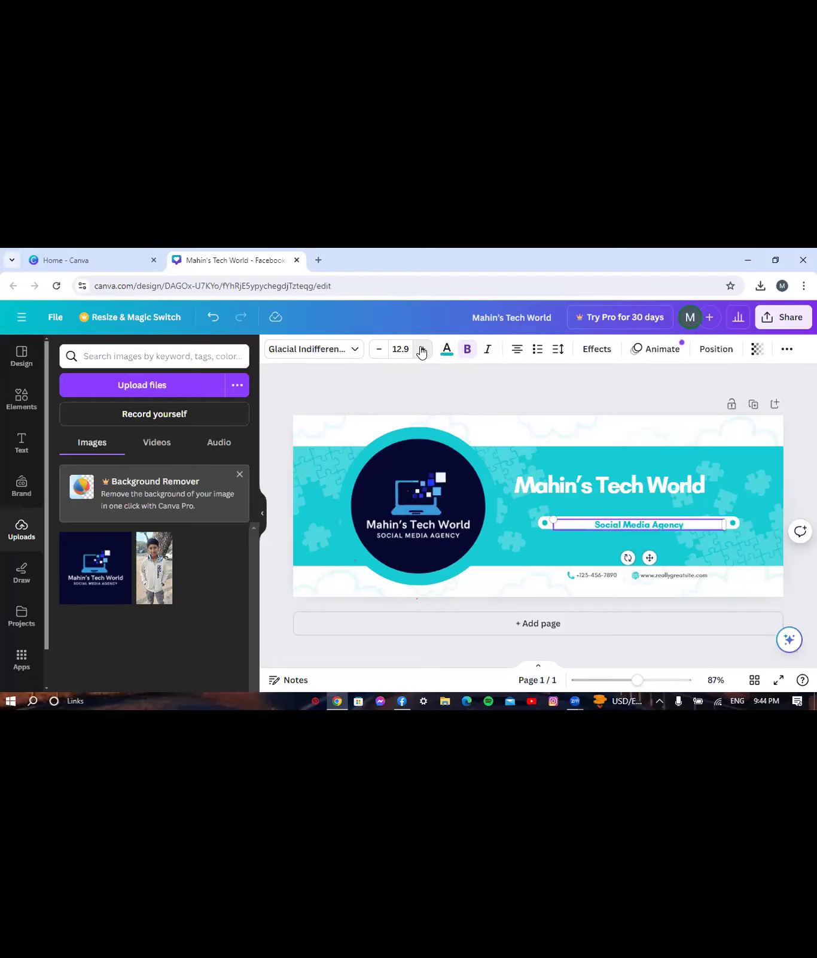
left_click(516, 399)
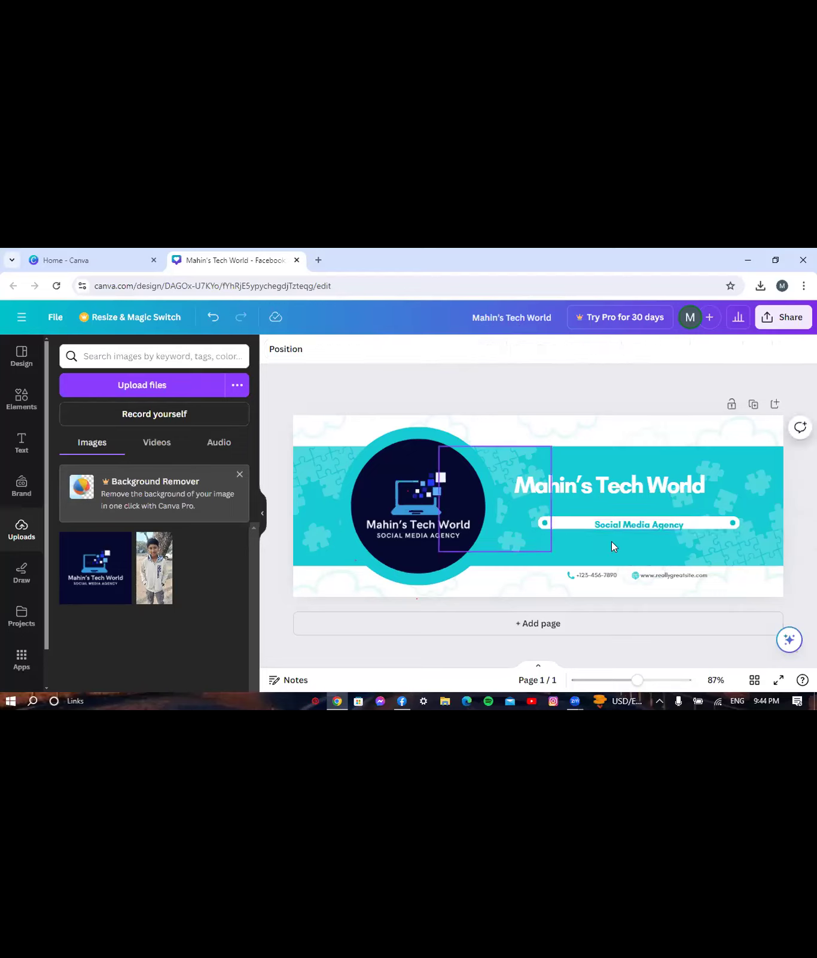
- Shorten the tagline's pill shape and move it left beneath the heading
left_click(540, 523)
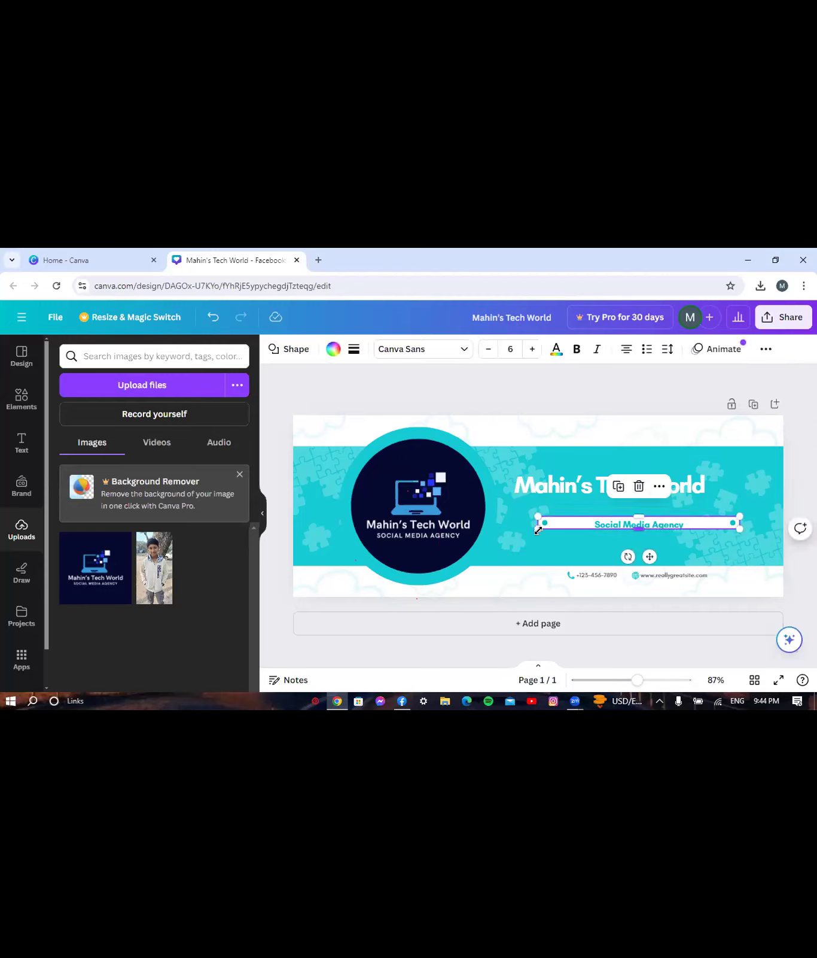
left_click_drag(543, 529, 573, 526)
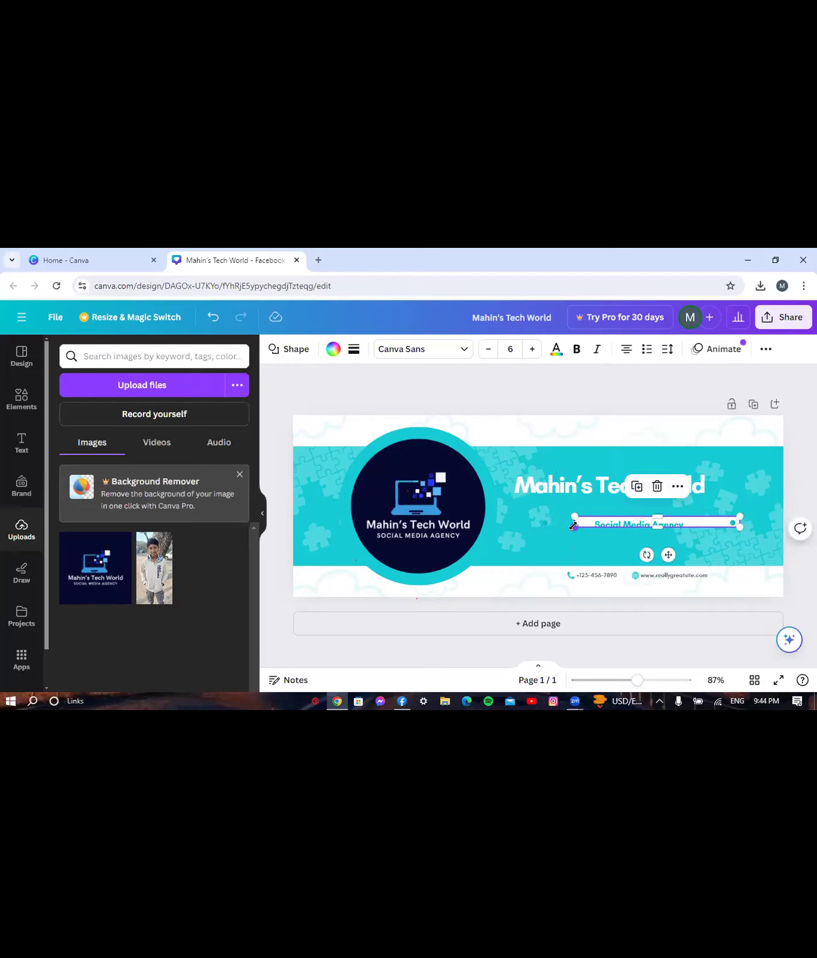
left_click_drag(666, 555, 616, 558)
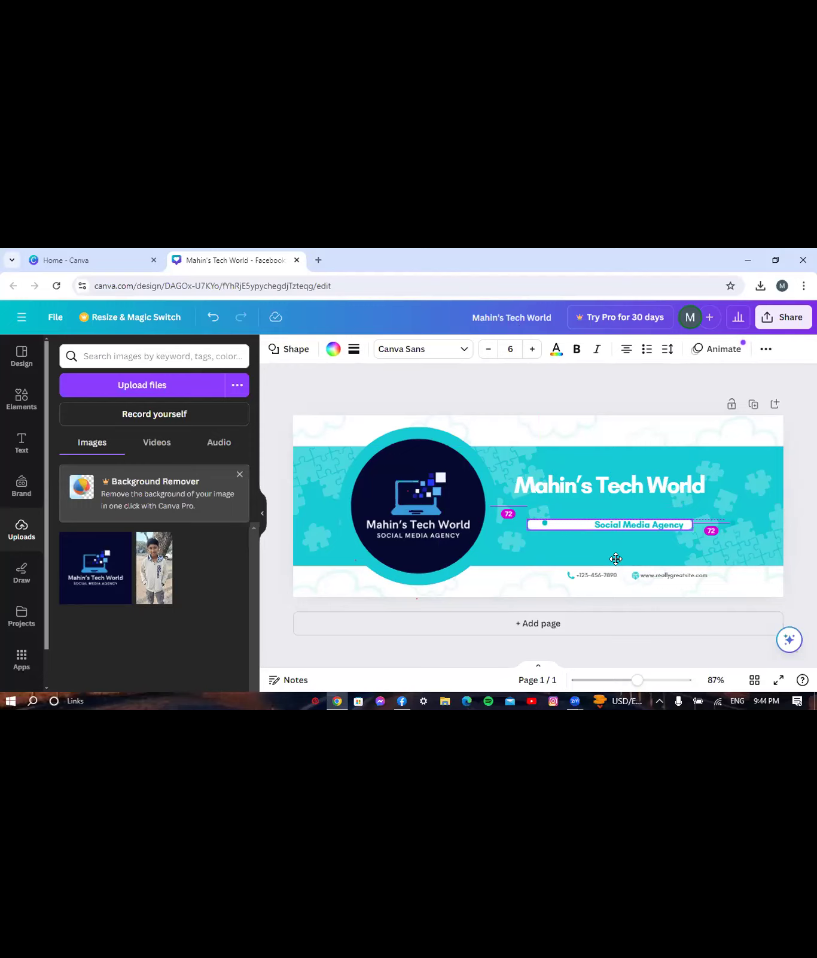
left_click_drag(616, 558, 616, 558)
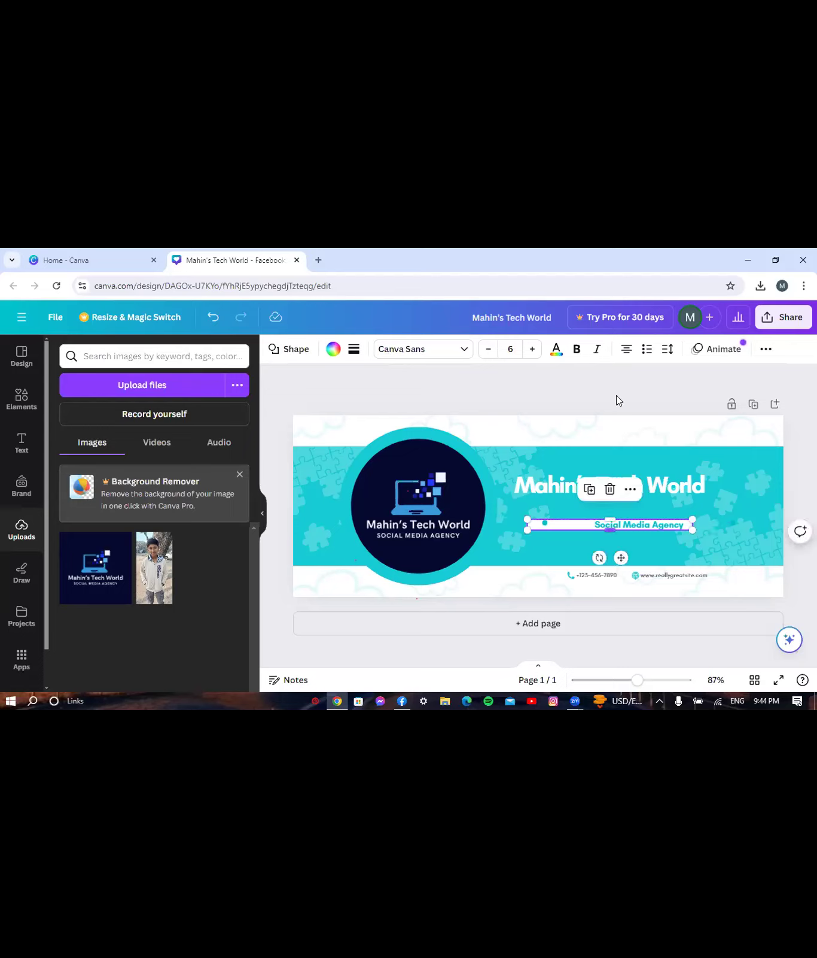
left_click(621, 525)
left_click(626, 517)
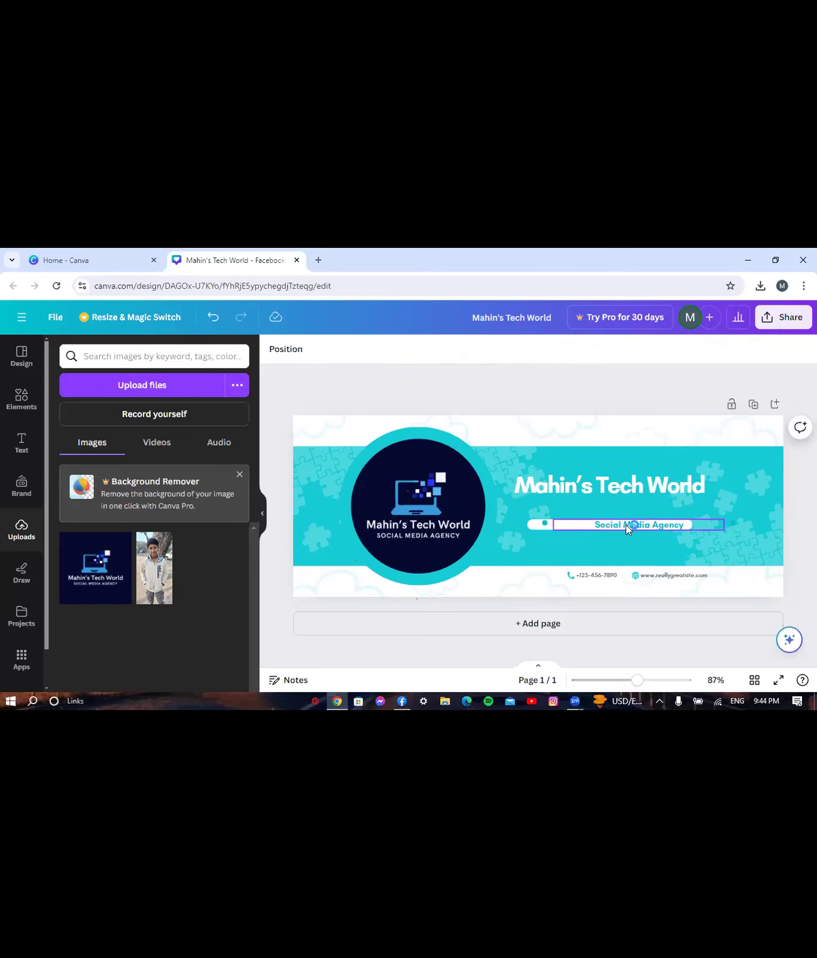
- Nudge the Social Media Agency tagline left to the bar's edge, then slightly back right
left_click(626, 524)
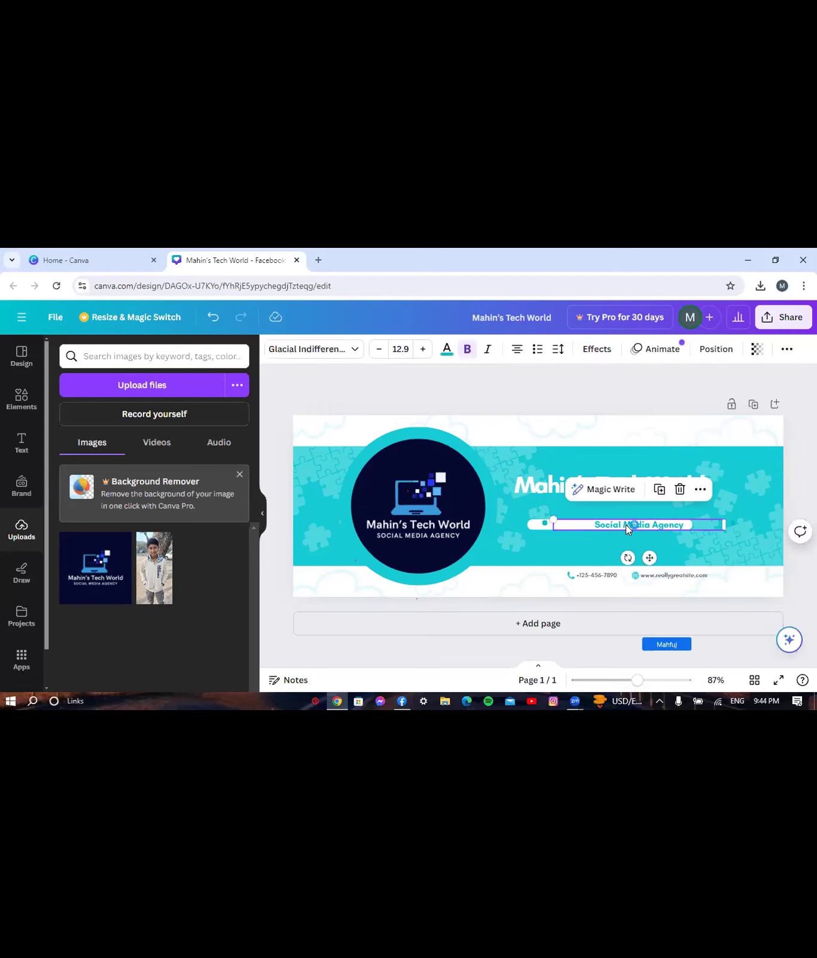
left_click_drag(626, 524, 626, 524)
key("Left")
key("Left")
key("Left")
key("Left")
key("Left")
key("Left")
key("Left")
key("Left")
key("Left")
key("Left")
key("Left")
key("Left")
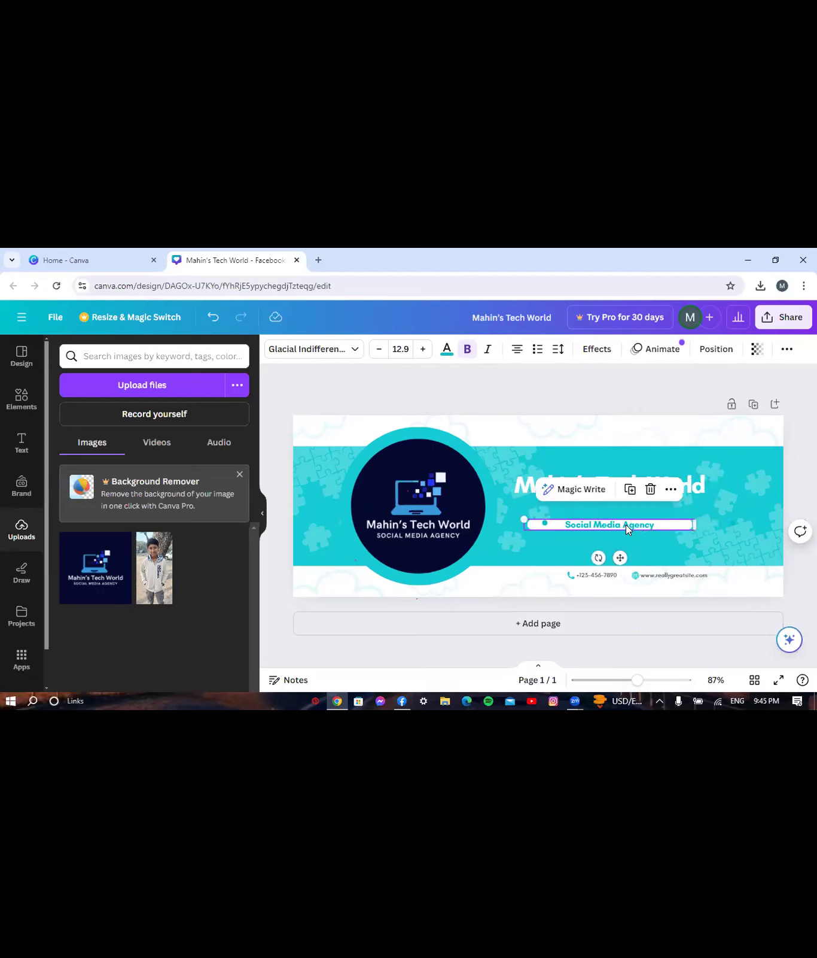
key("Right")
key("Right")
key("Right")
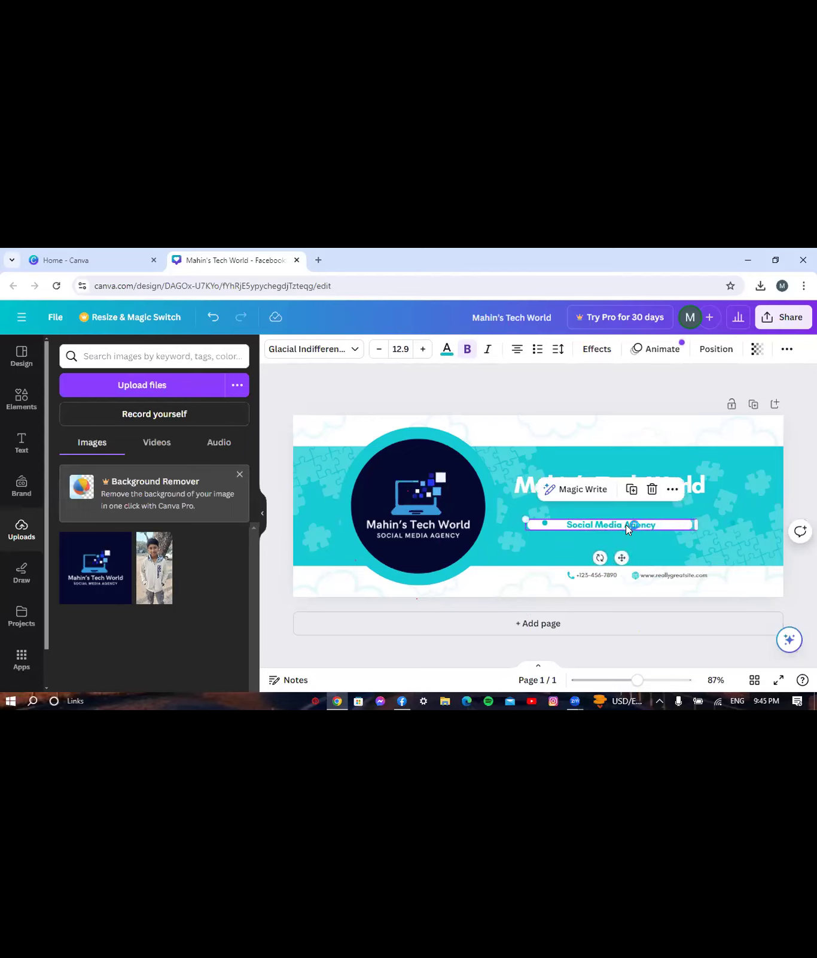
key("Right")
key("Right")
key("Right")
key("Right")
key("Right")
key("Right")
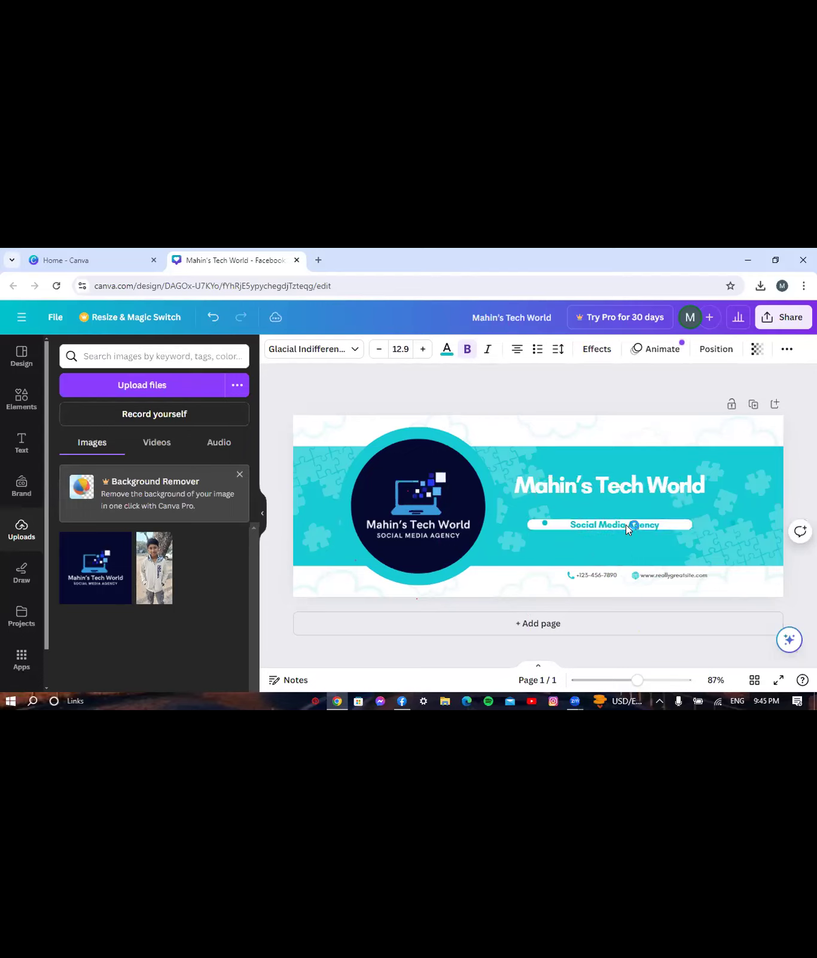
- Set the Mahin's Tech World heading to League Spartan and shift it slightly lower and right
left_click(522, 489)
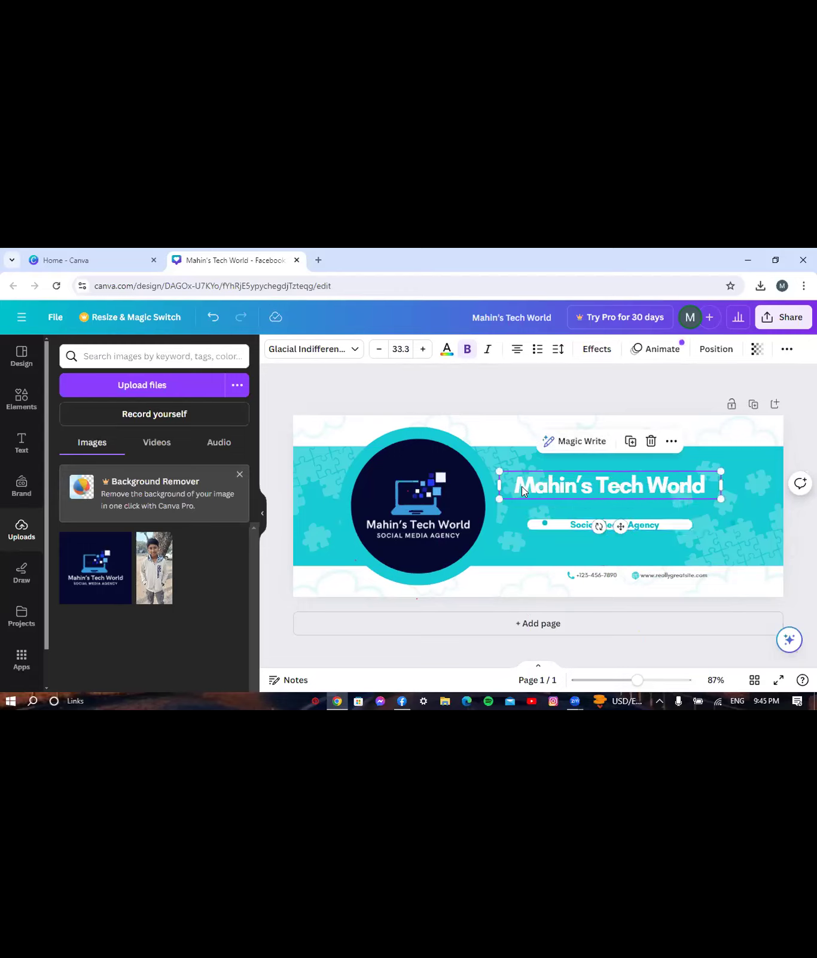
left_click(336, 355)
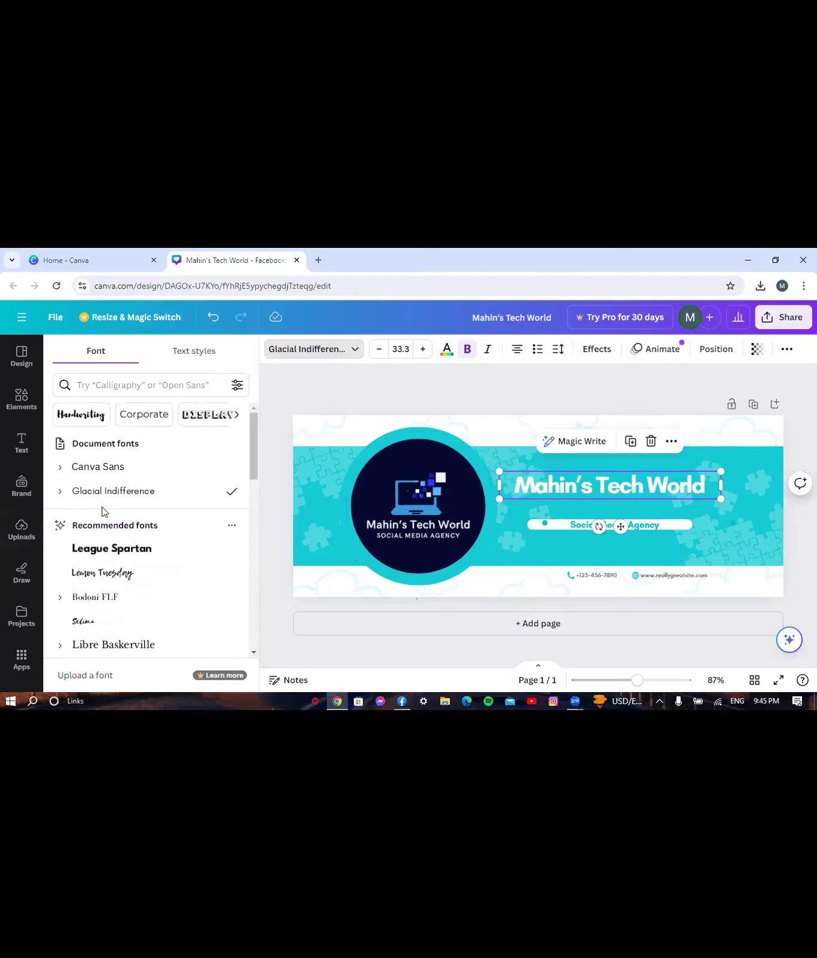
left_click(96, 552)
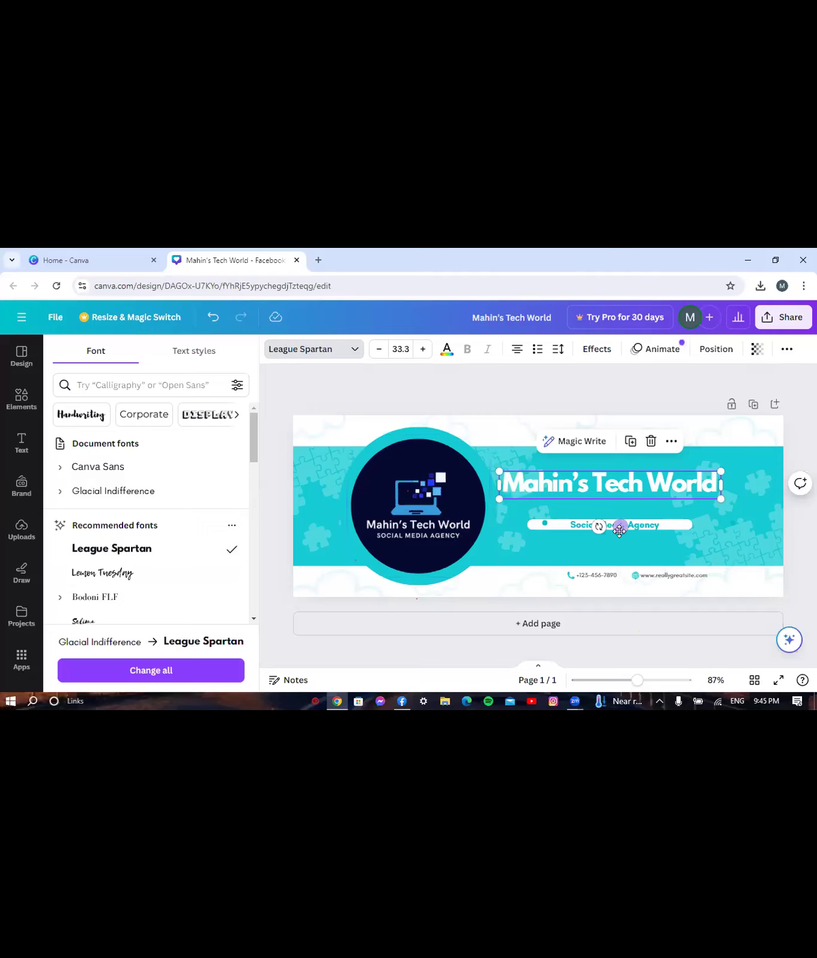
left_click_drag(620, 524, 621, 536)
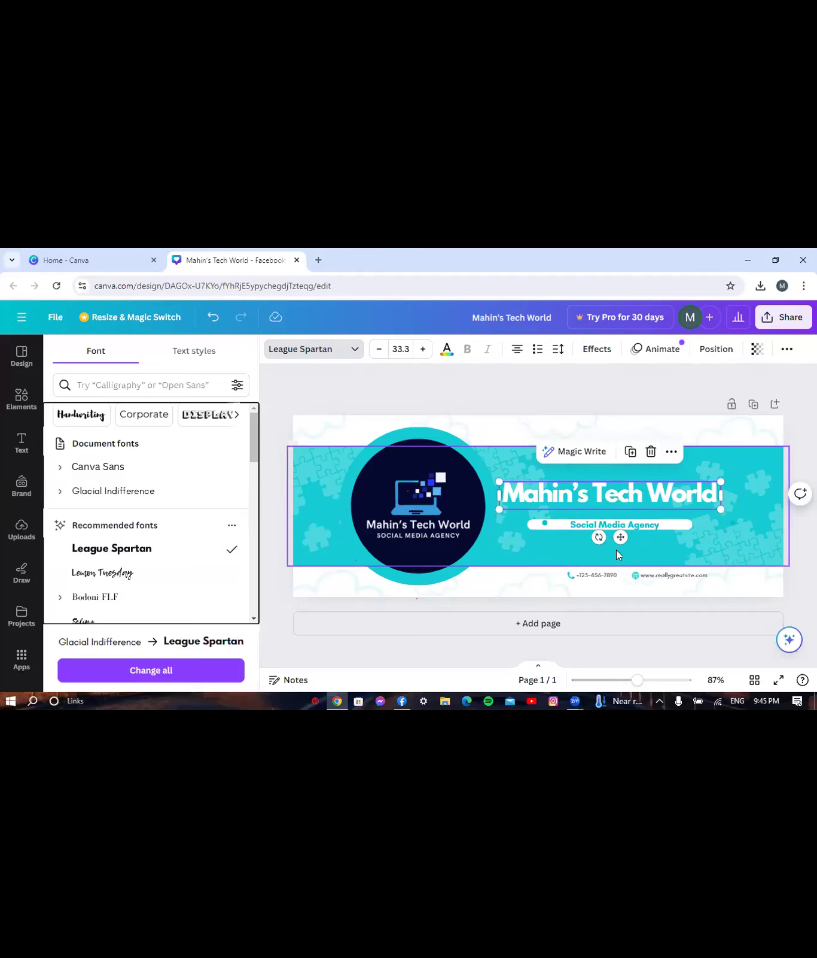
left_click_drag(620, 536, 626, 536)
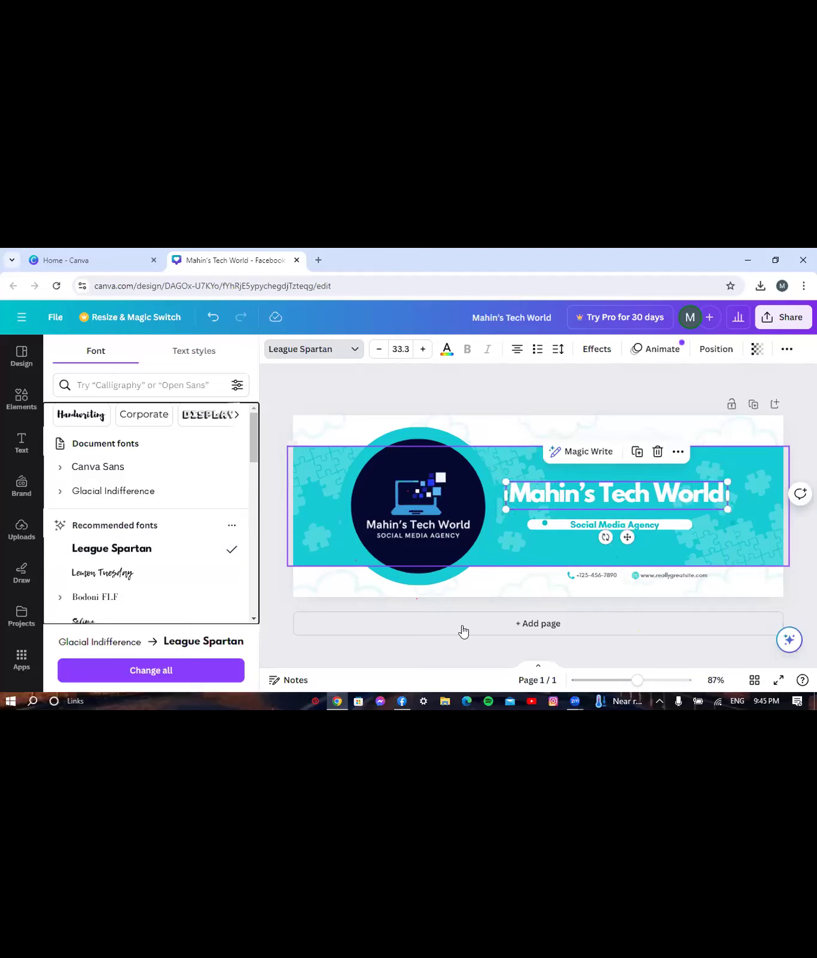
key("Escape")
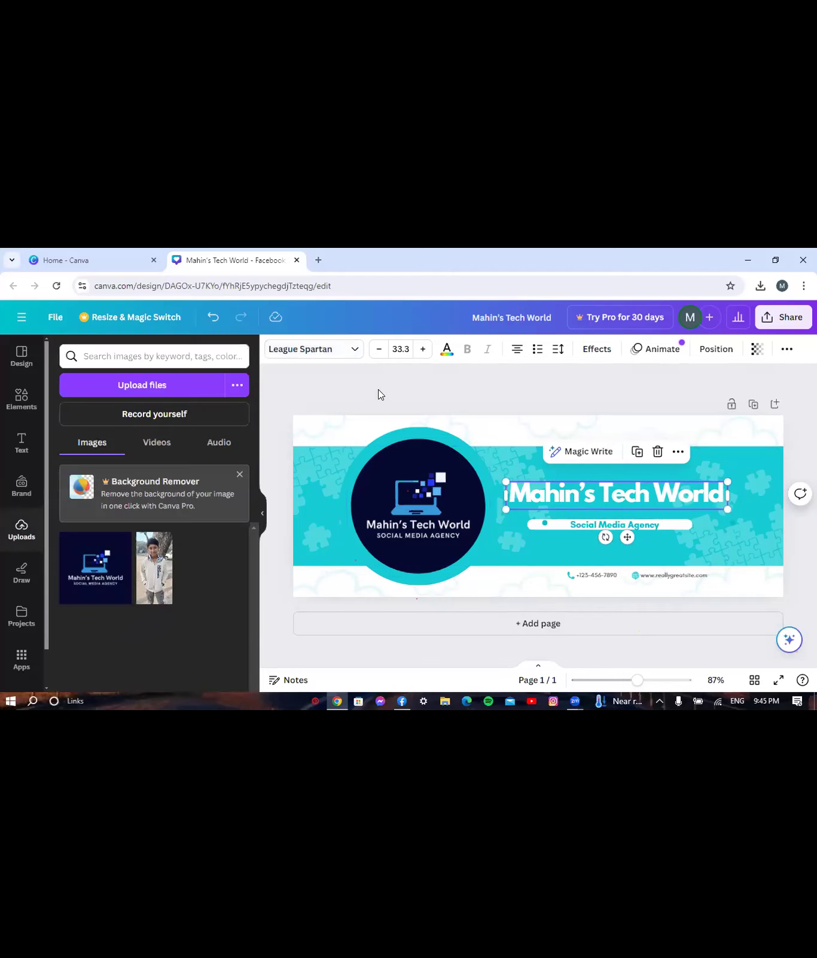
- Recolour the left puzzle background image dark navy
left_click(320, 500)
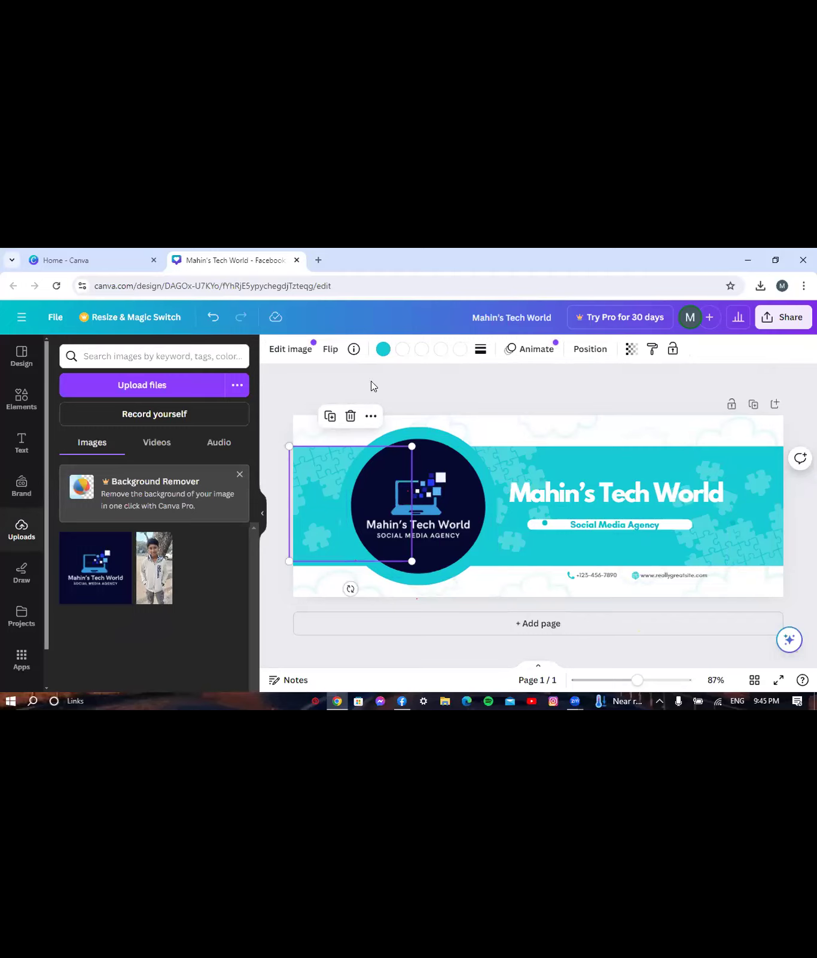
left_click(383, 349)
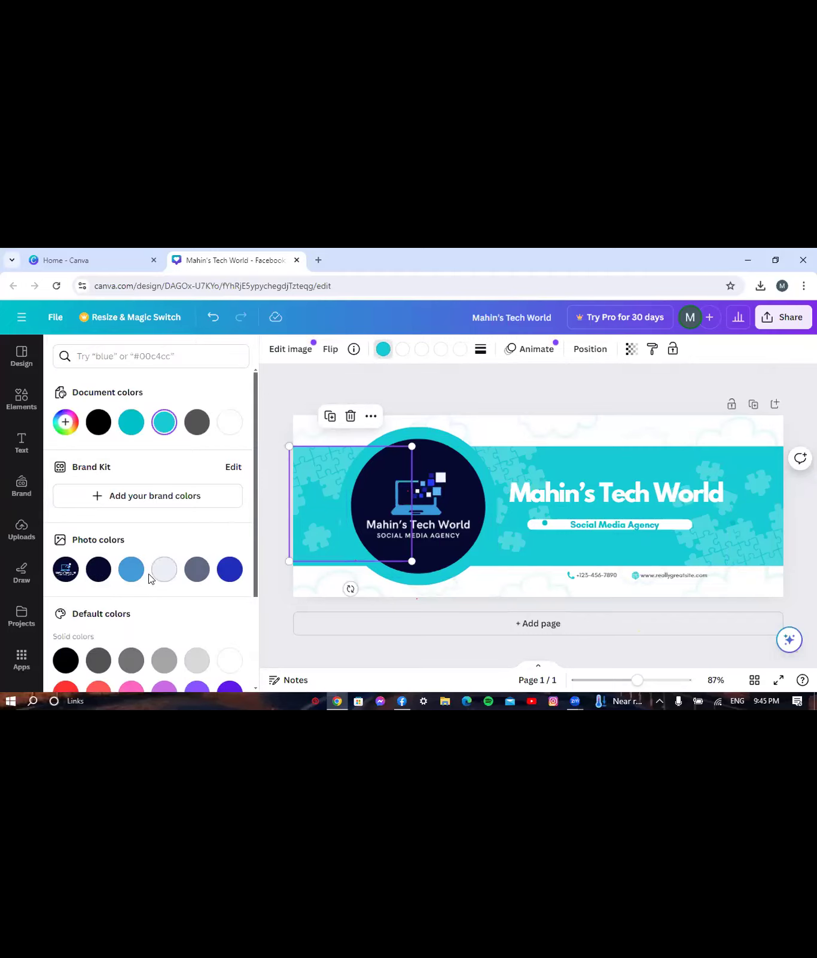
left_click(98, 570)
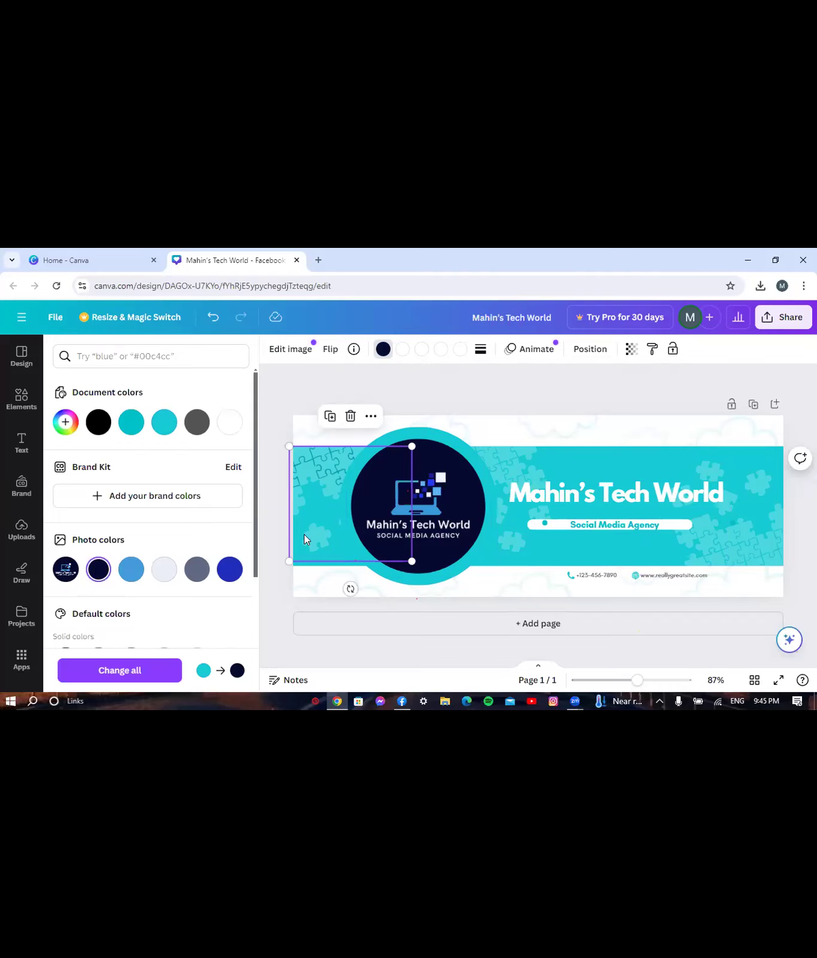
- Fill the cyan banner shape with dark navy, after briefly trying bright blue
left_click(545, 557)
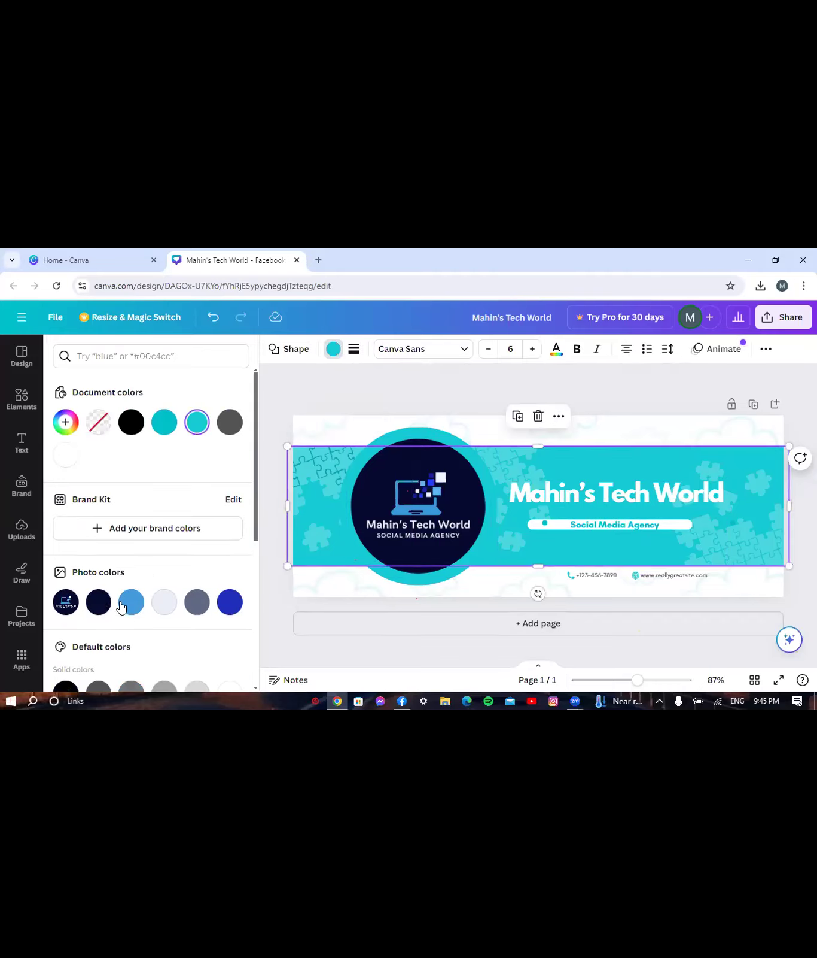
left_click(96, 604)
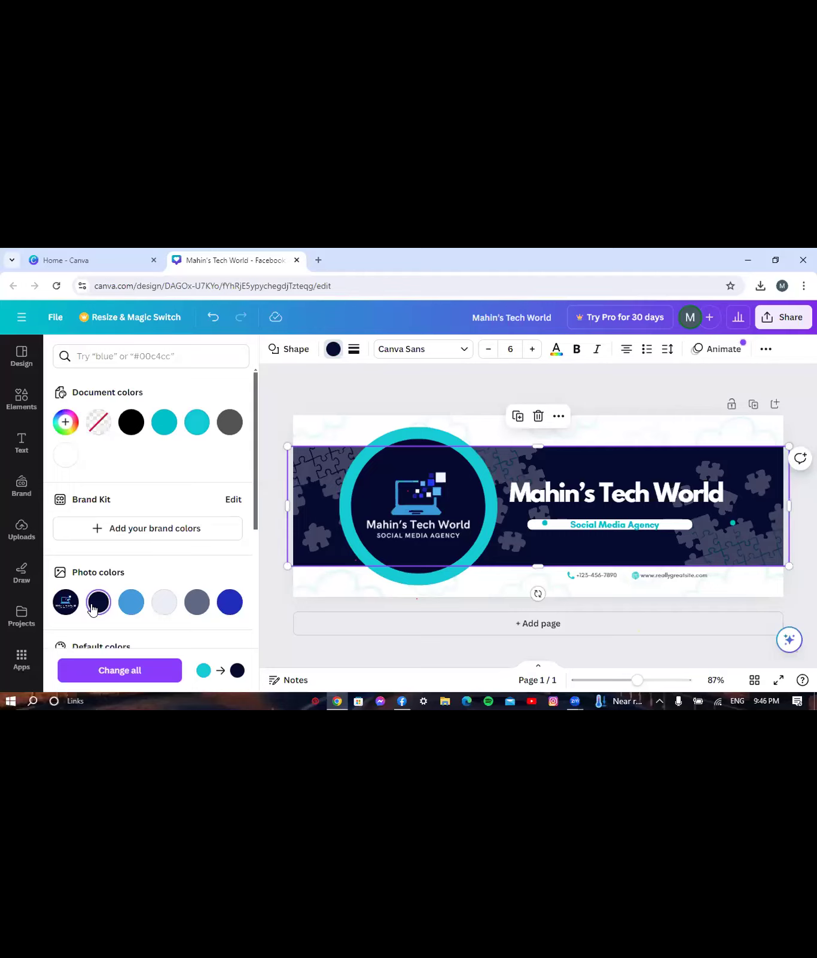
left_click(229, 604)
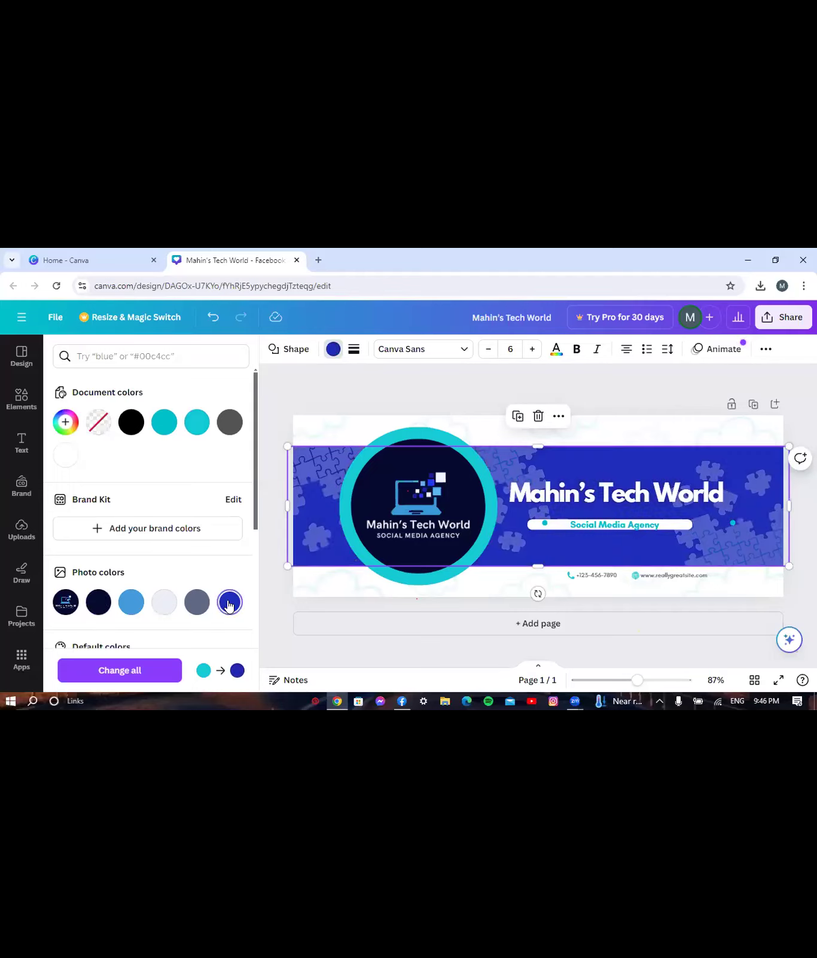
left_click(99, 602)
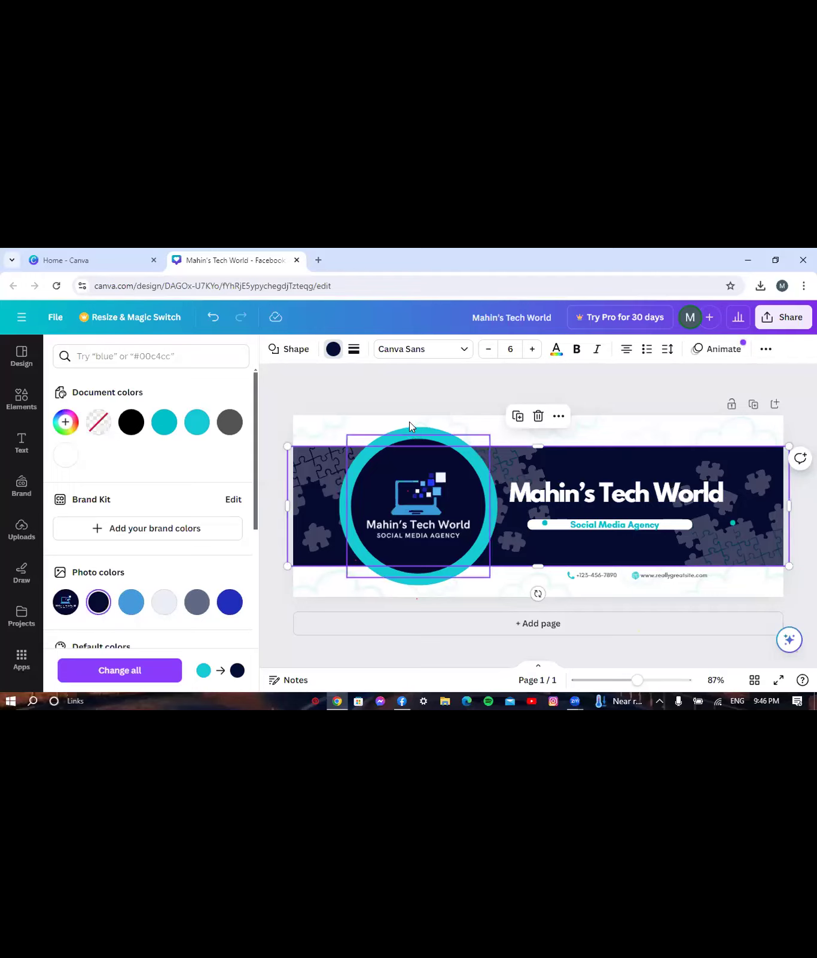
- Change the logo image's teal colour to light lavender
left_click(379, 560)
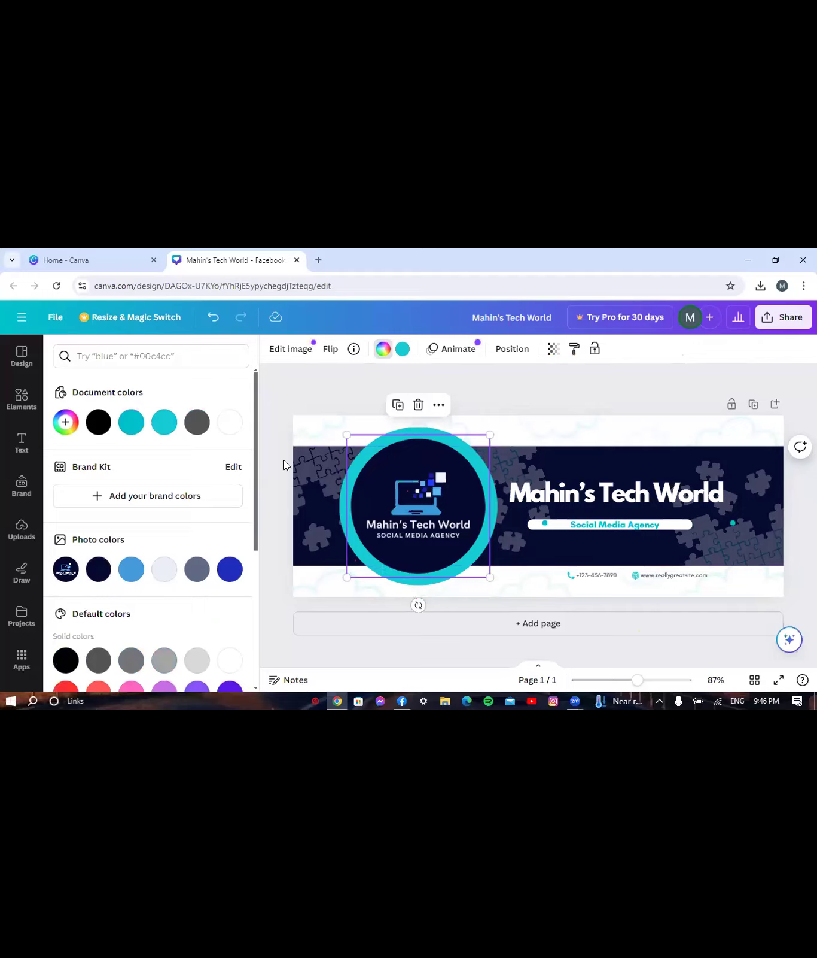
left_click(159, 574)
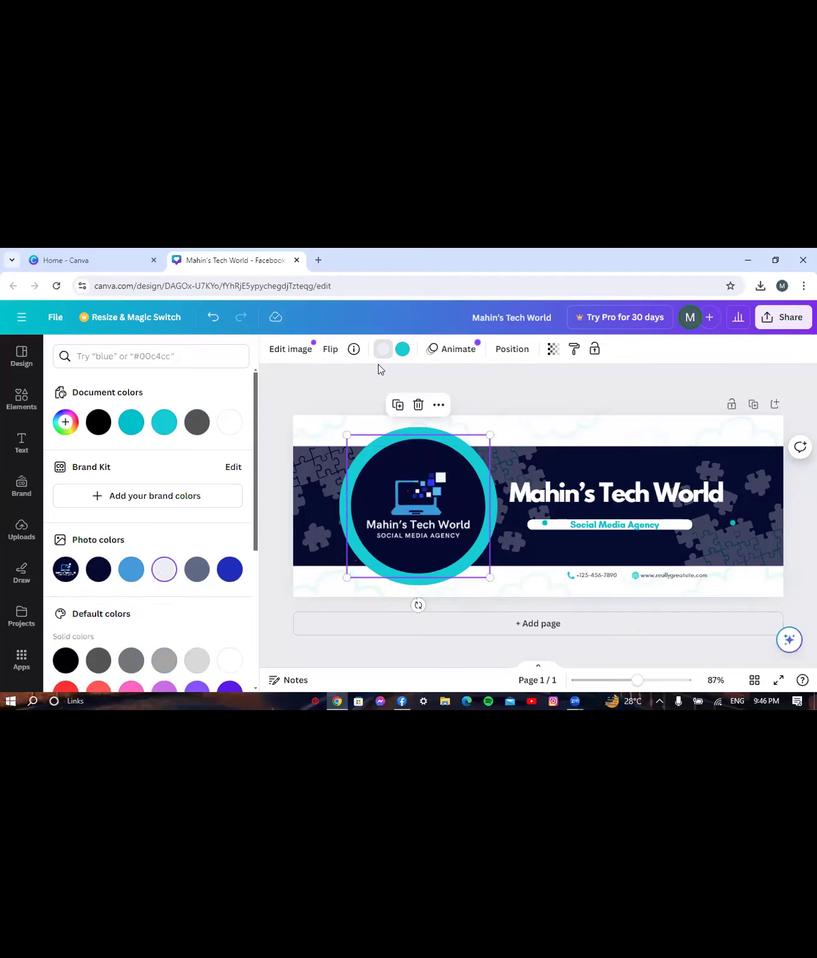
left_click(402, 350)
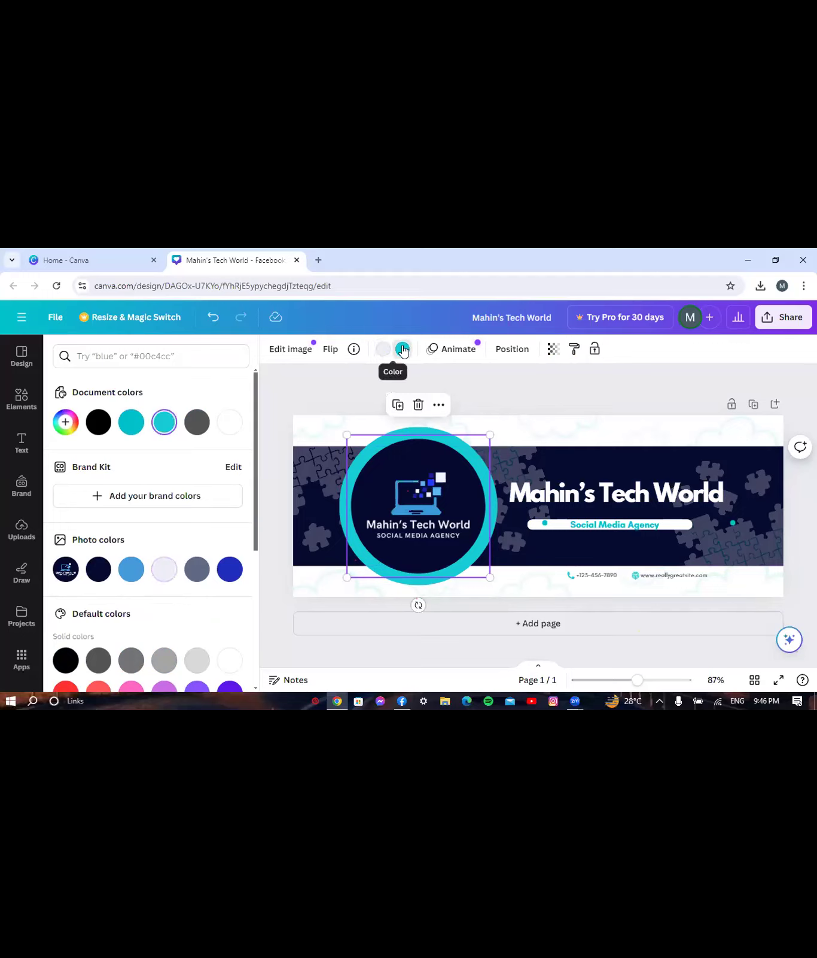
left_click(160, 572)
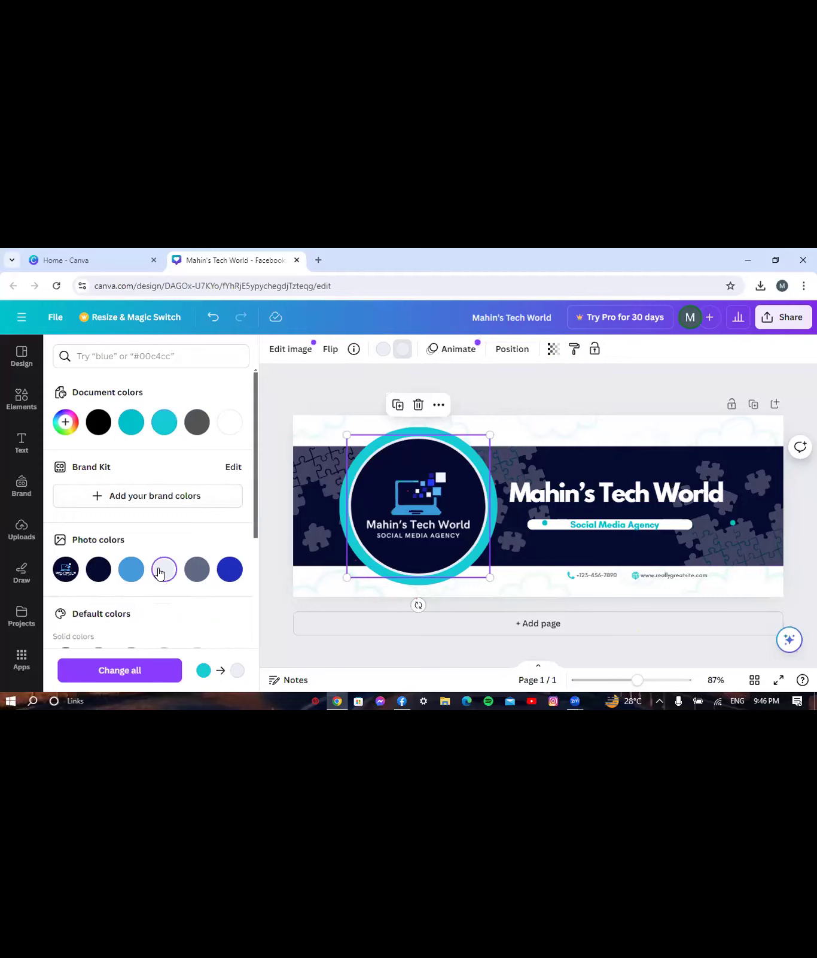
- Recolour the ring around the logo a light near-white #eceff8
left_click(422, 426)
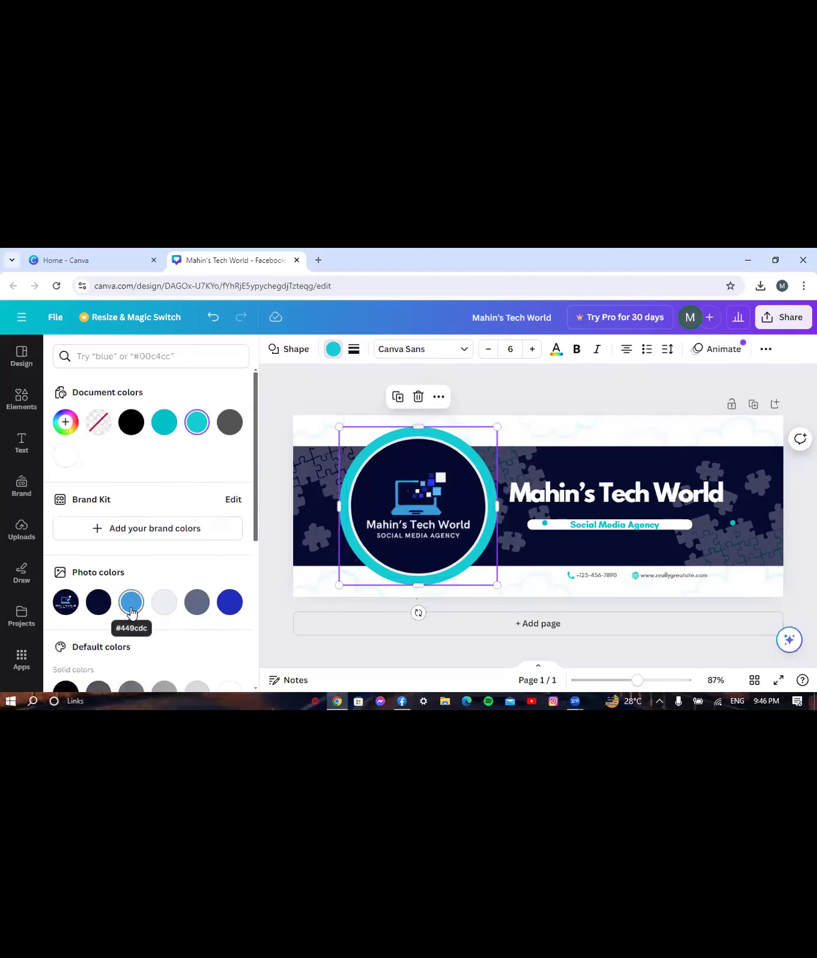
left_click(228, 608)
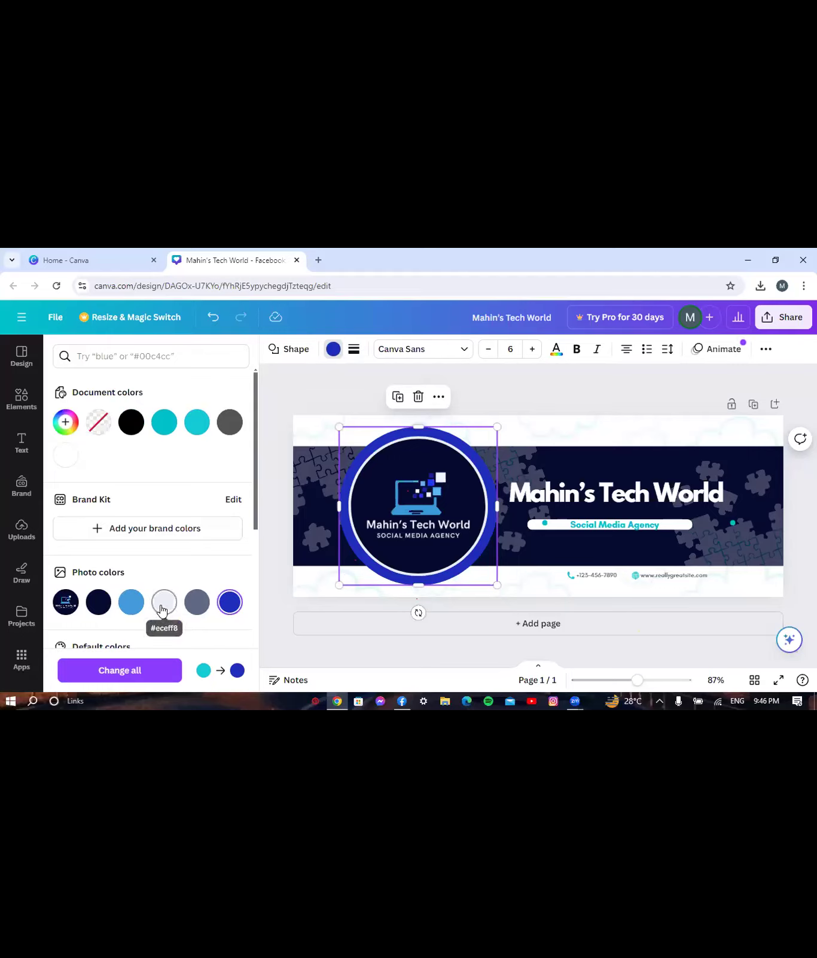
left_click(163, 609)
left_click_drag(261, 654, 386, 553)
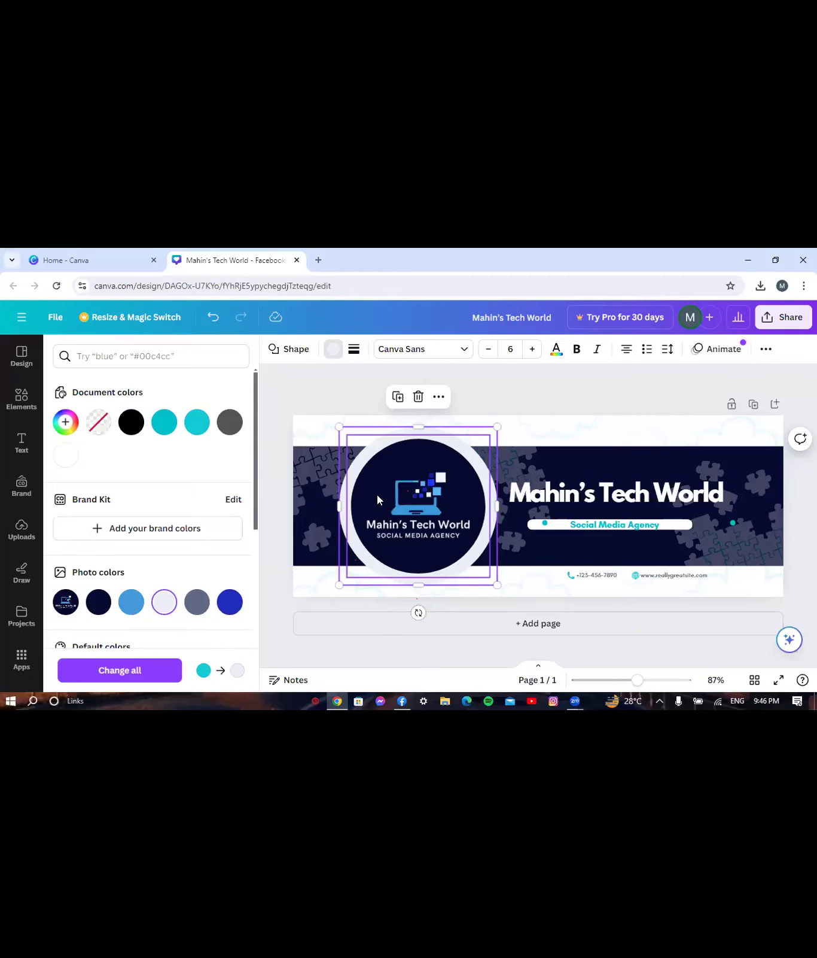
- Turn the inner logo image's light border blue
left_click(377, 500)
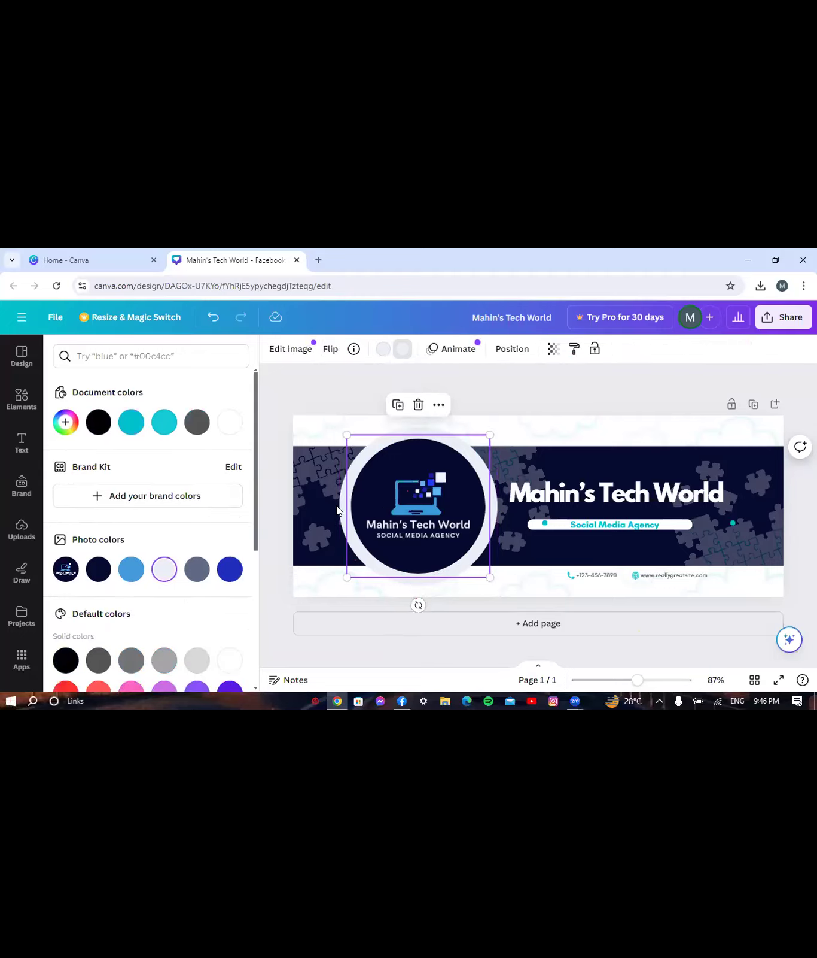
left_click(229, 570)
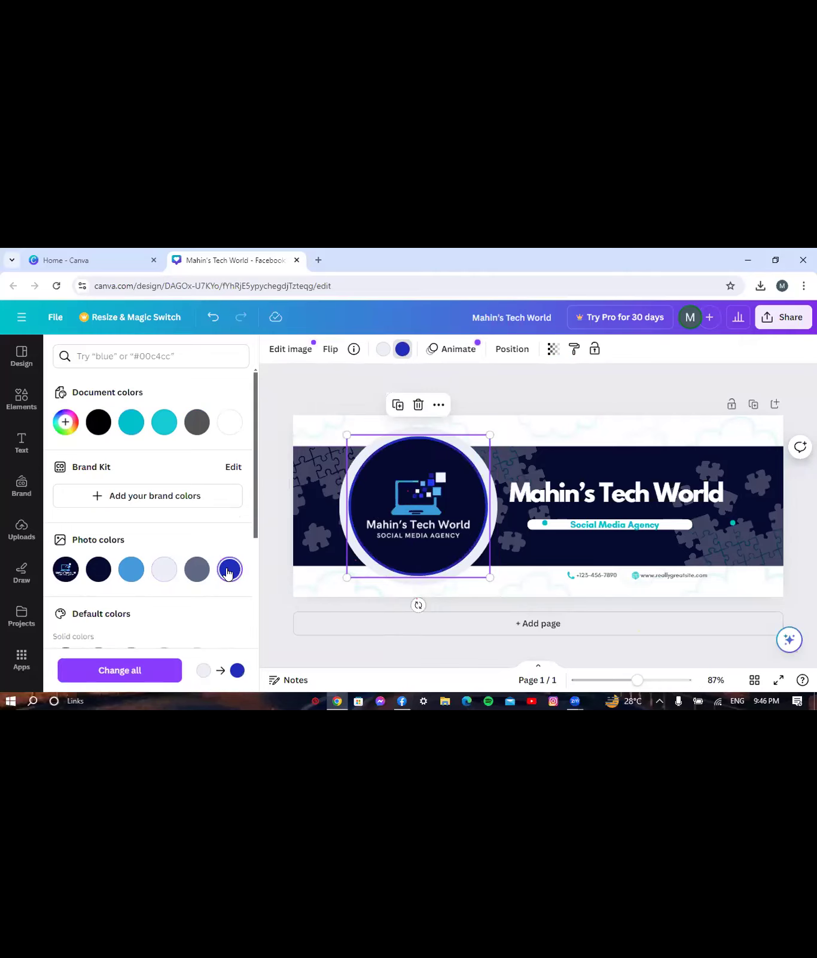
left_click(322, 388)
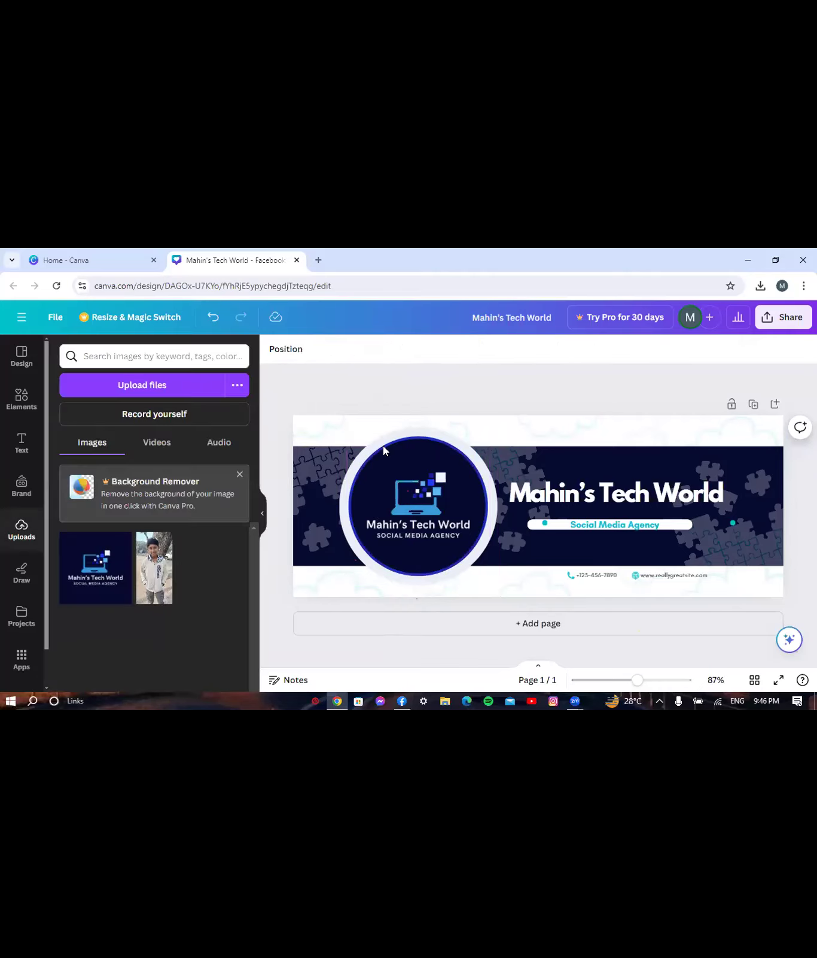
- Make the Social Media Agency text dark navy
left_click(587, 525)
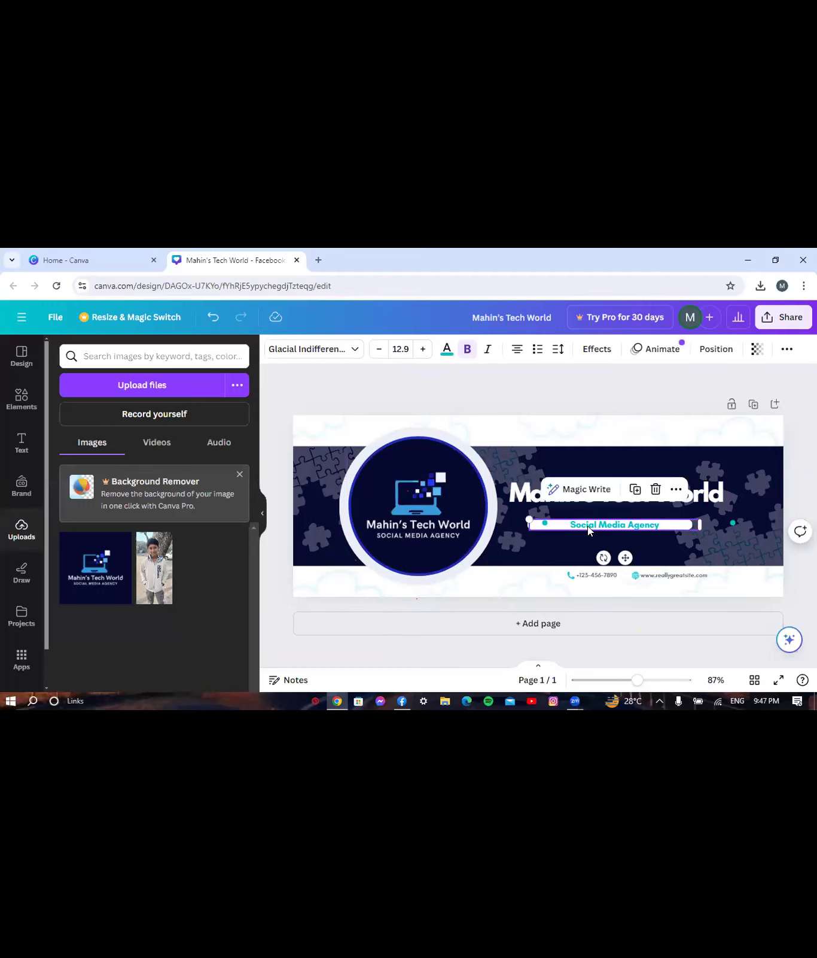
left_click(447, 354)
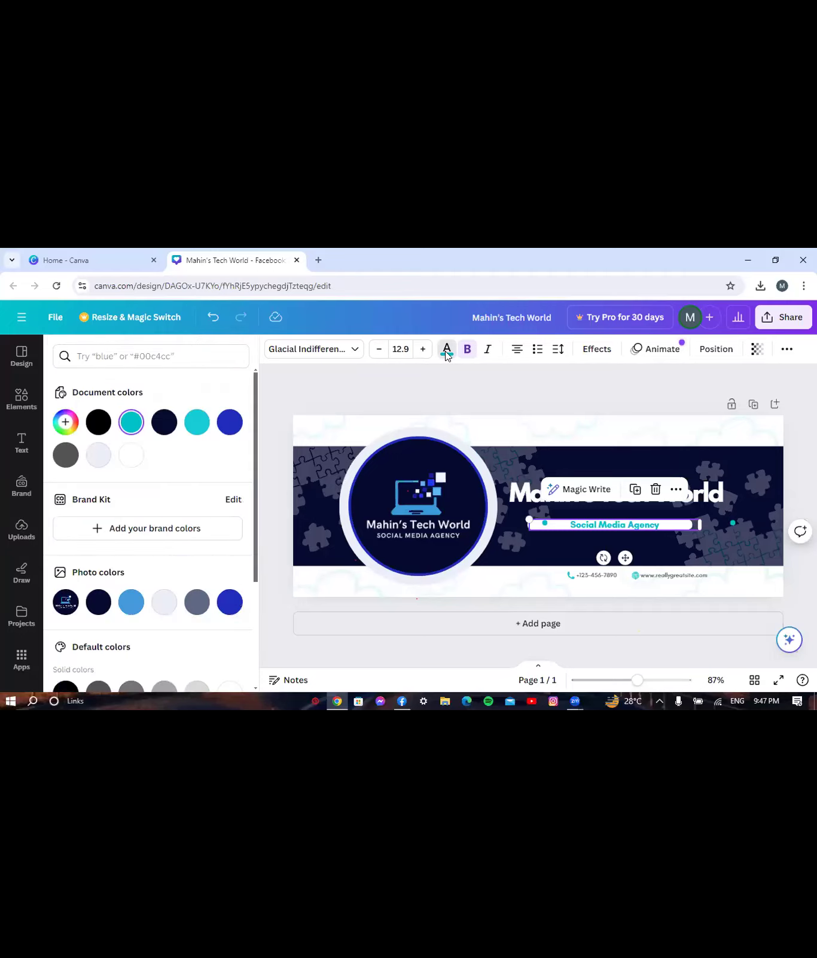
left_click(99, 603)
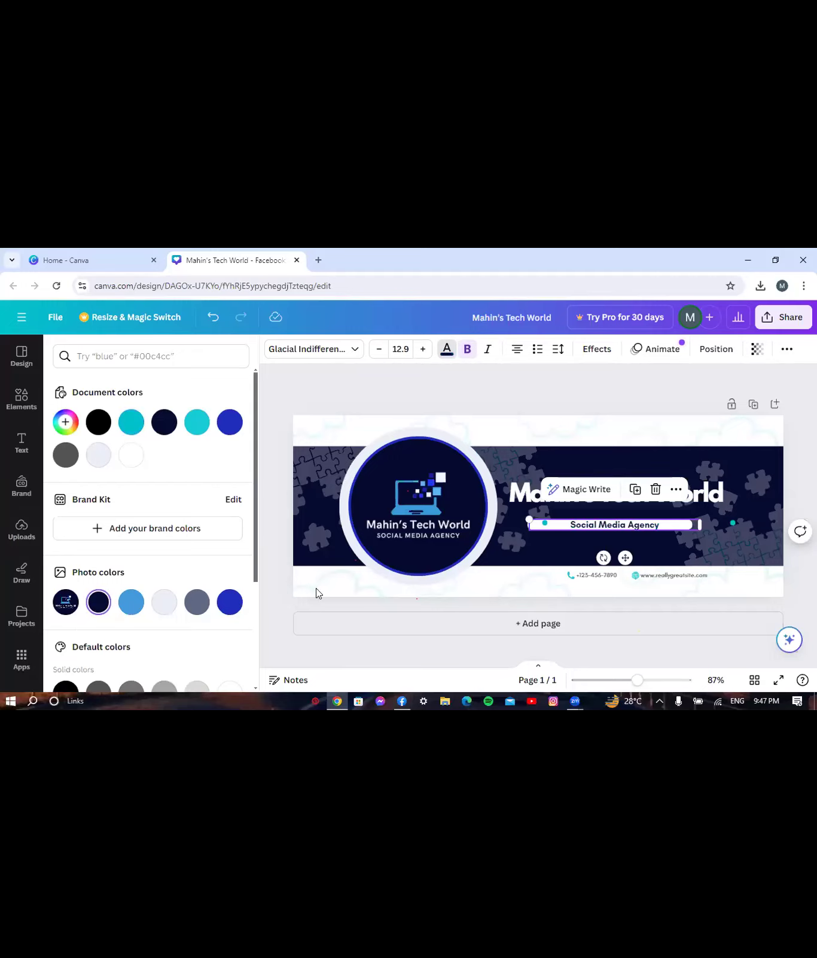
- Move the Social Media Agency text box slightly down, below the white bar
left_click(542, 521)
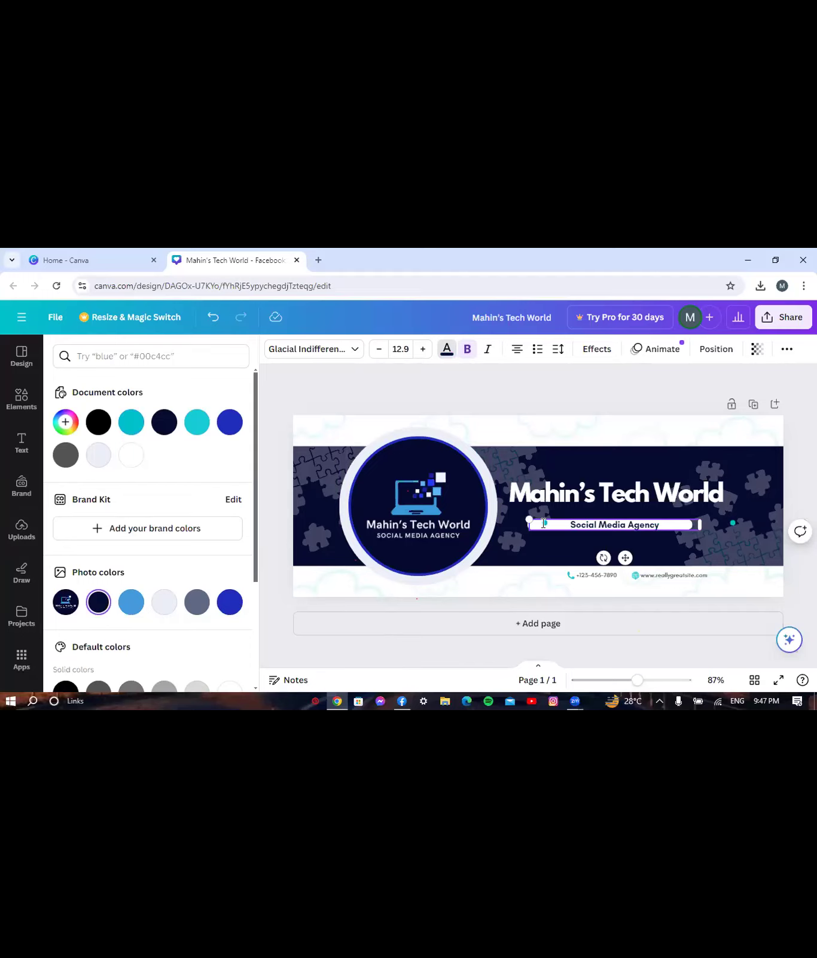
left_click(732, 523)
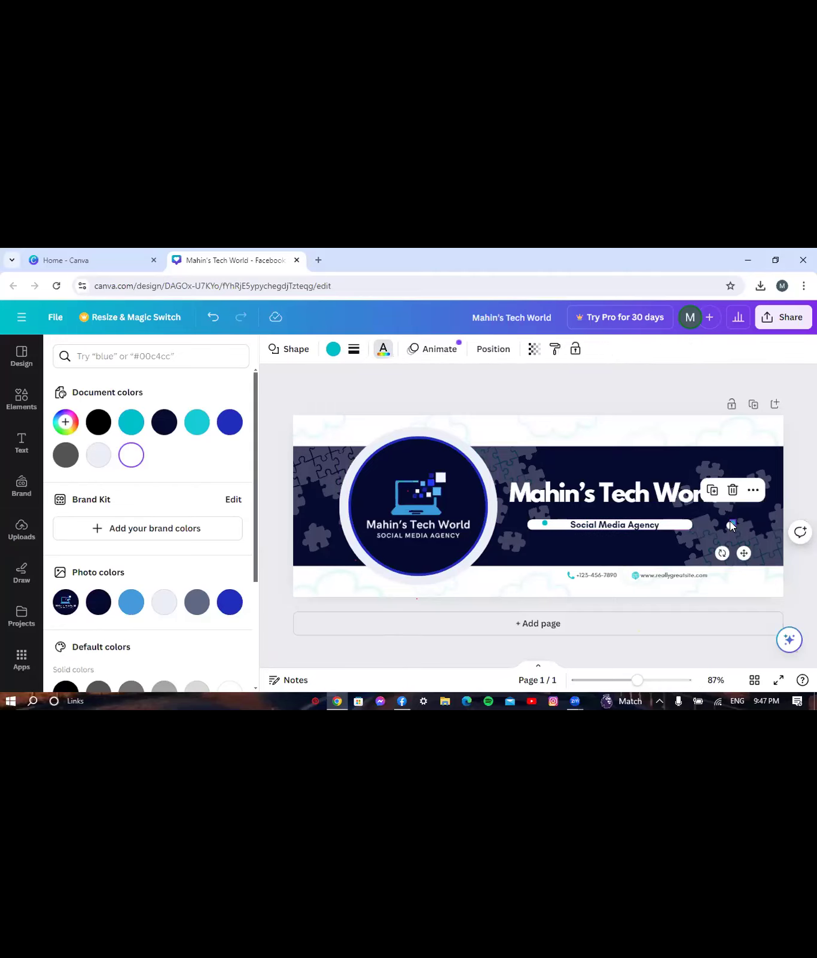
key("Escape")
left_click(542, 523)
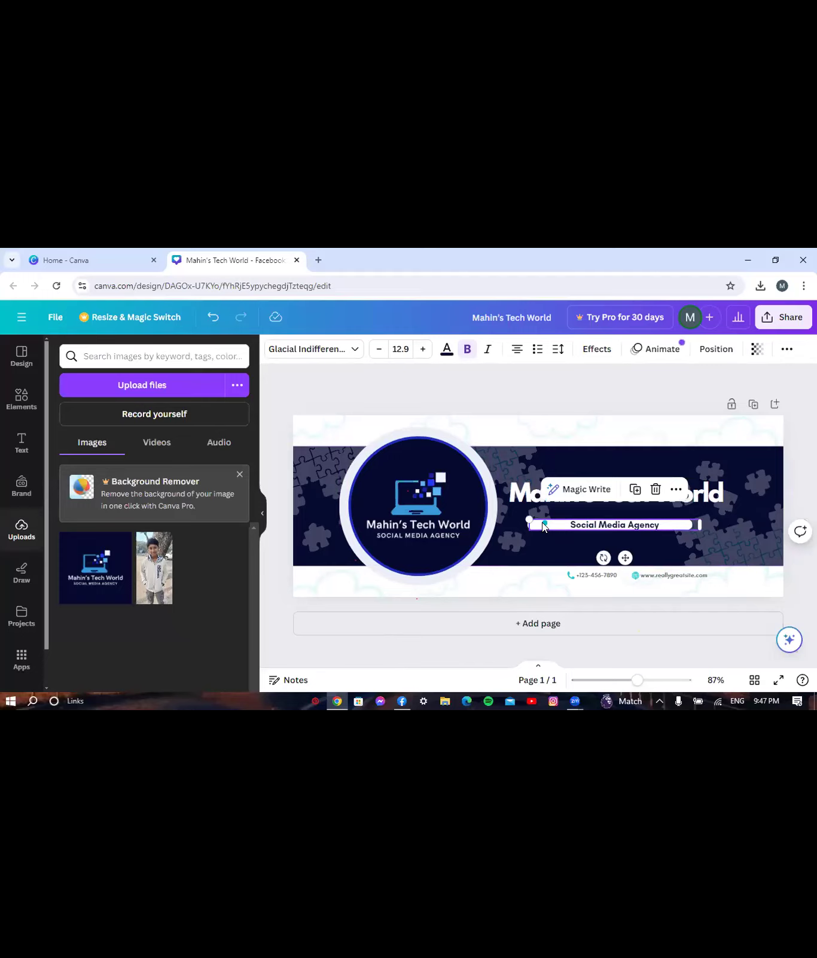
left_click_drag(624, 558, 624, 565)
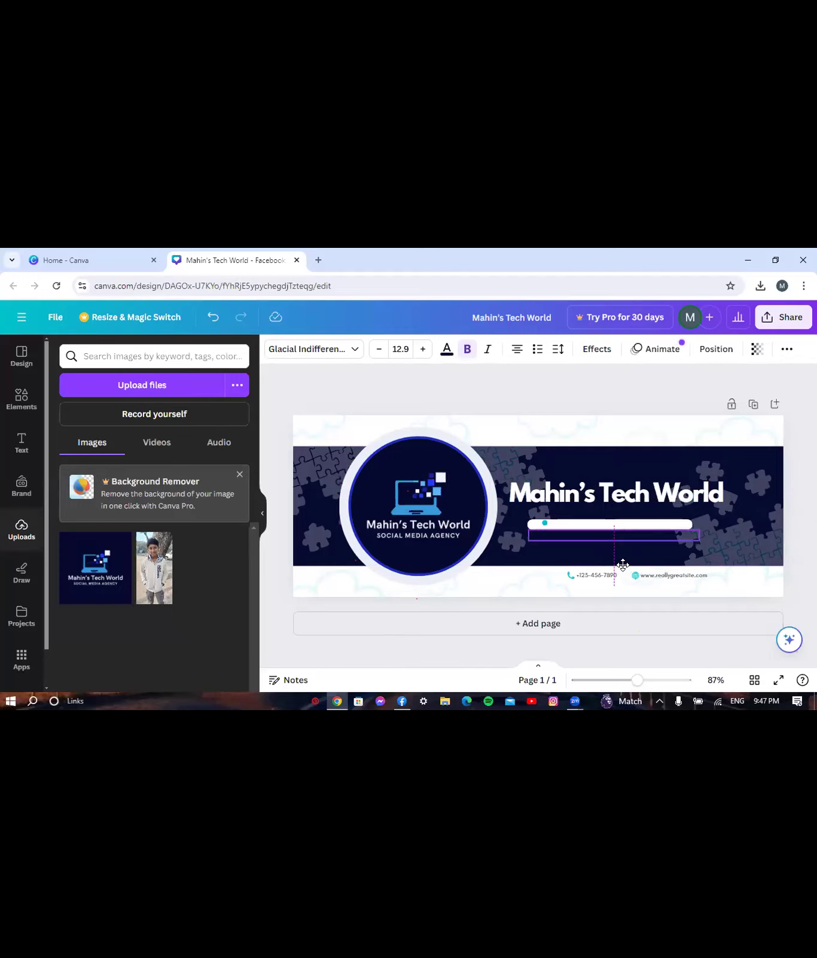
- Nudge the hidden tagline up with Shift+arrows until it's centred on the white bar
left_click(544, 523)
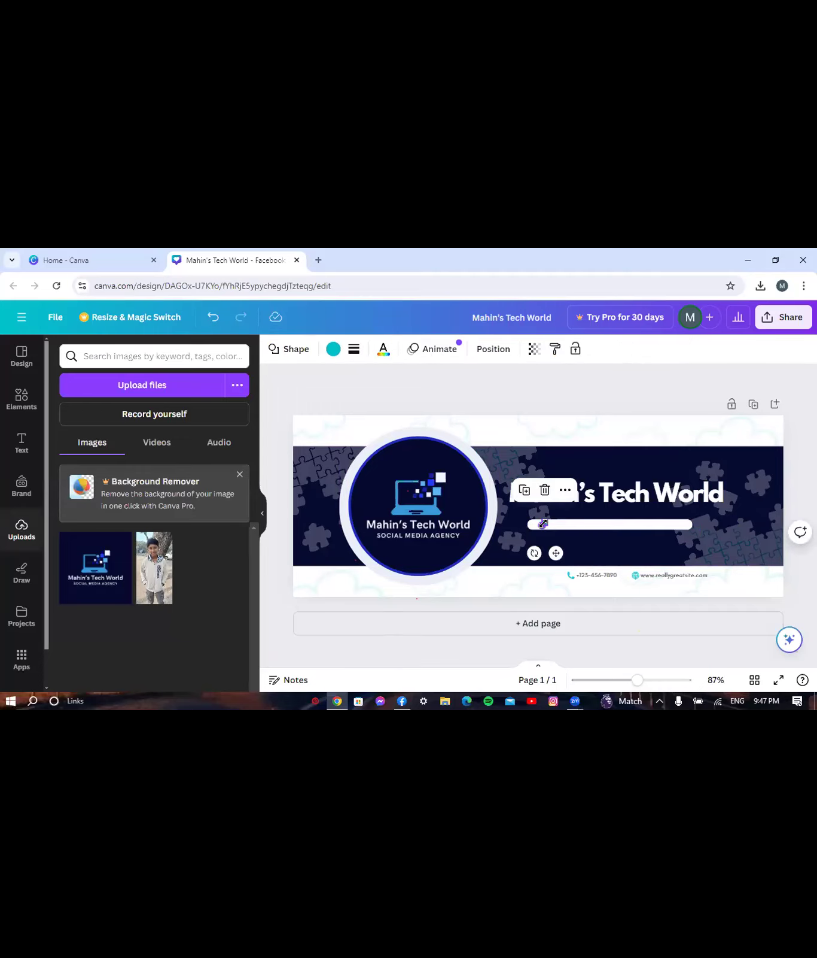
left_click(544, 523)
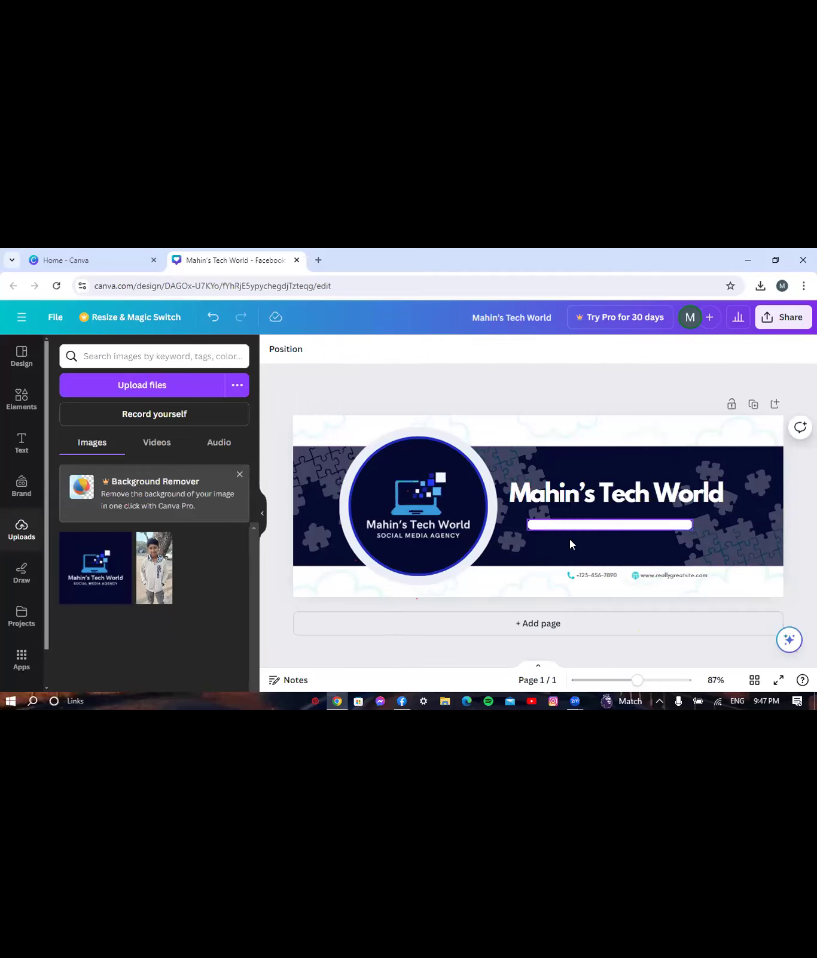
left_click(599, 547)
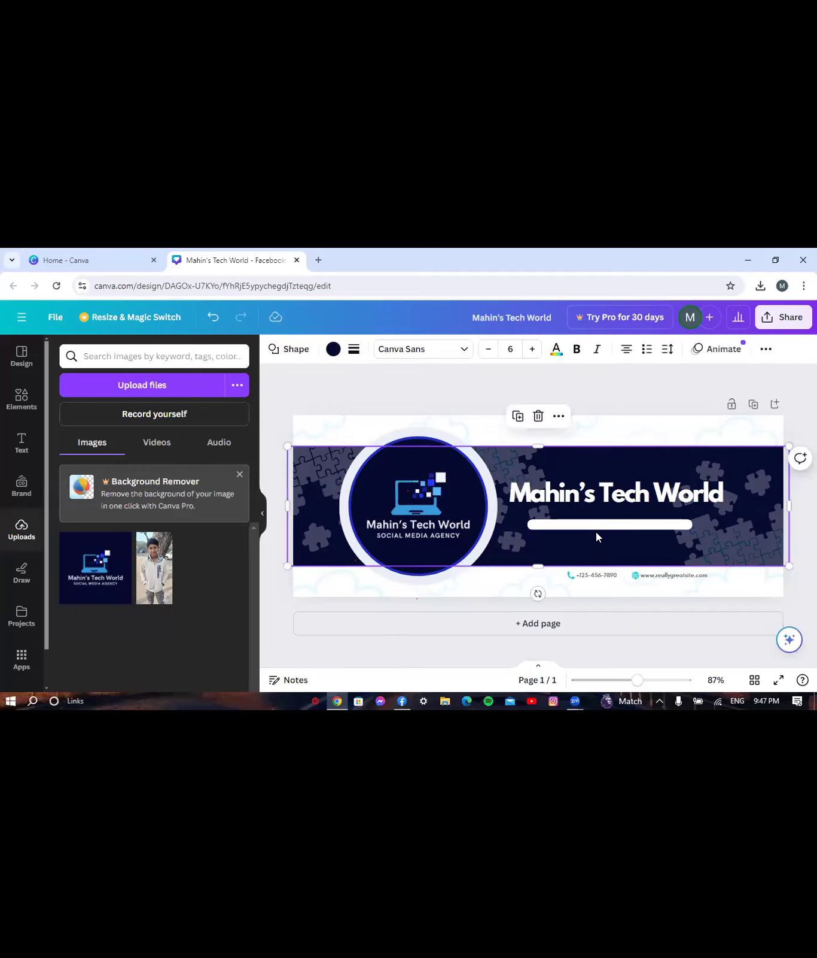
left_click(596, 534)
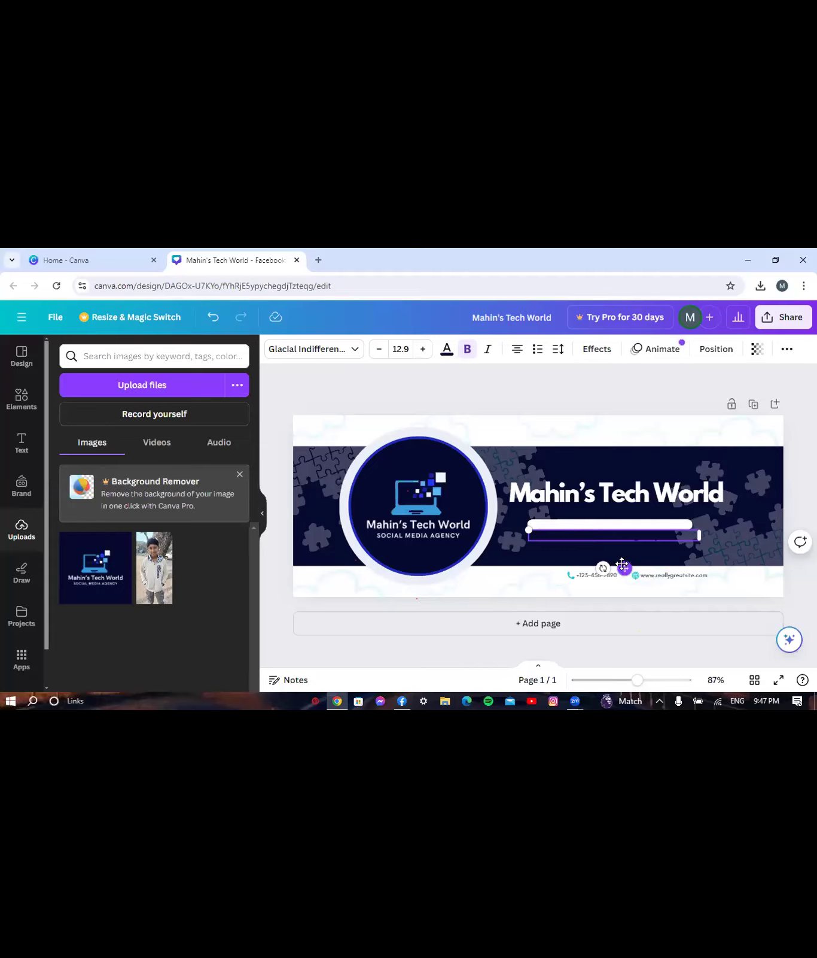
key("shift+Up")
key("shift+Up")
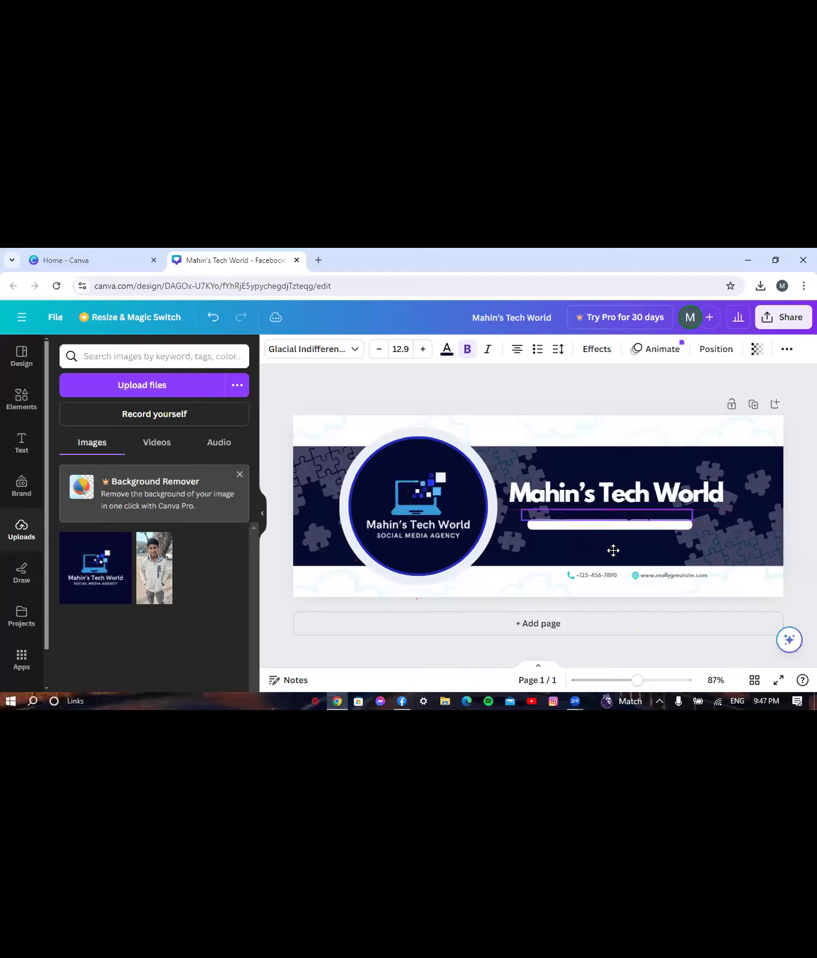
key("shift+Up")
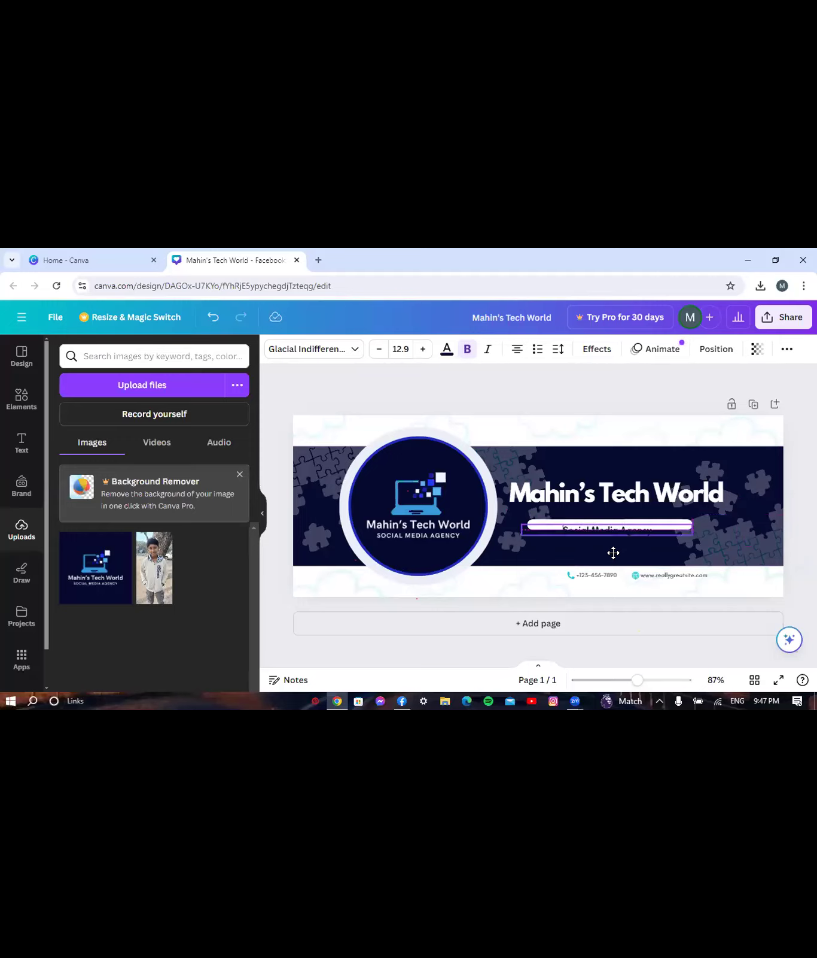
key("shift+Down")
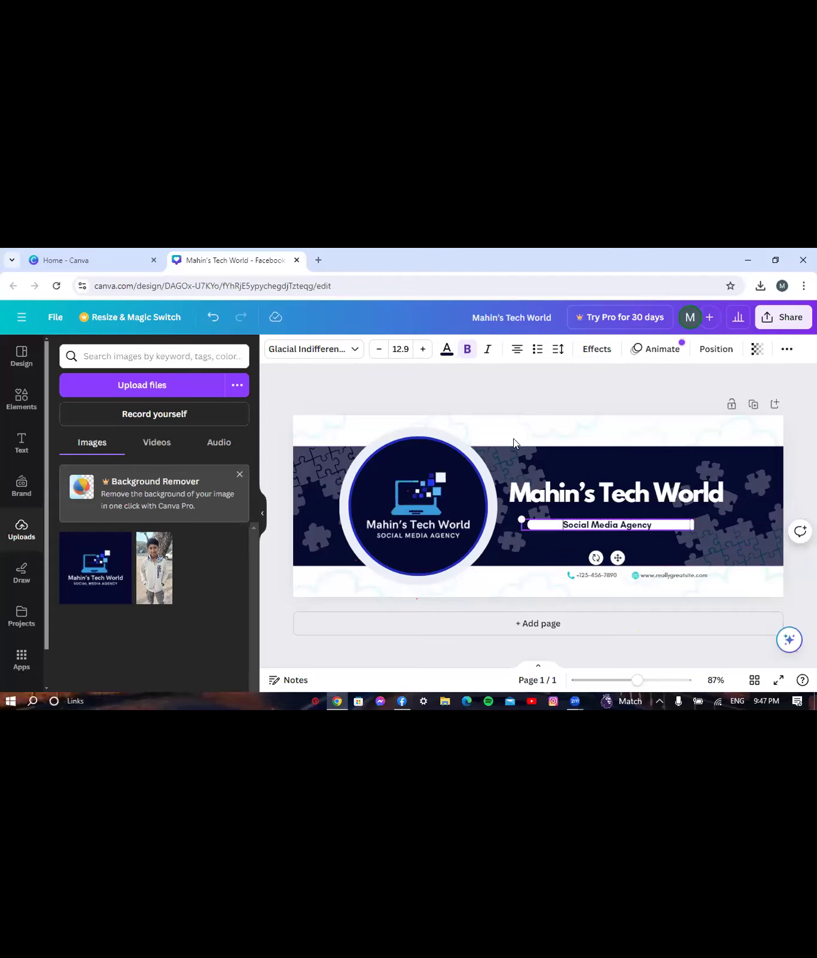
left_click(528, 383)
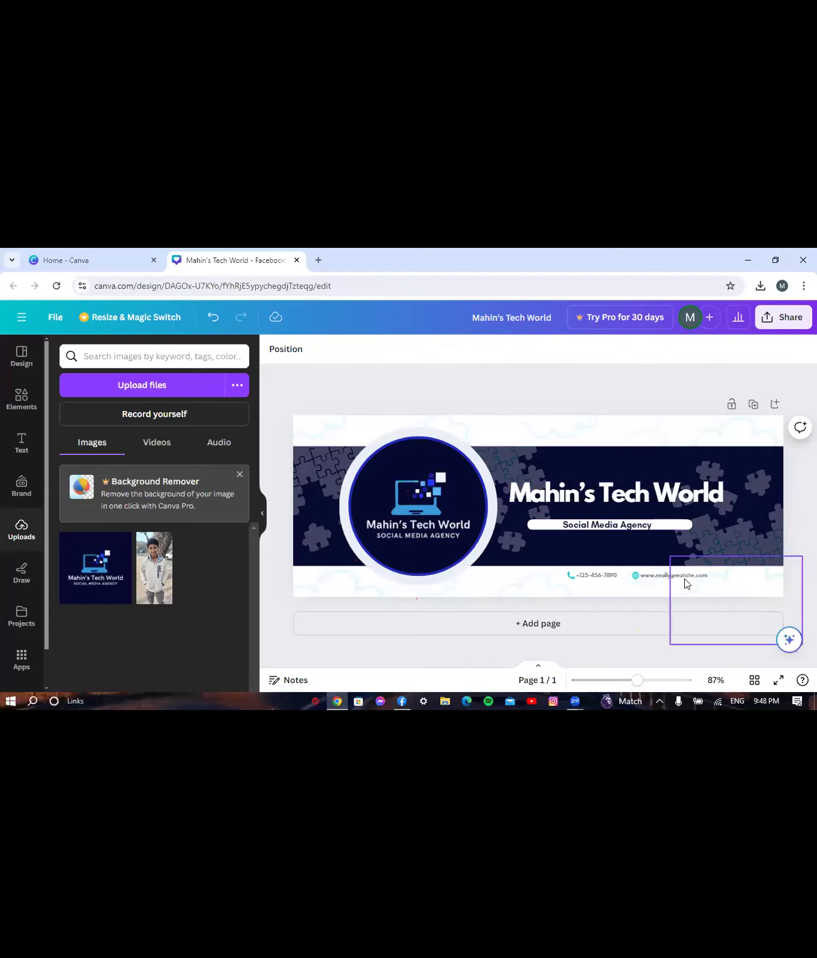
- Delete the phone number, phone icon, website address and globe icon from the banner
left_click(579, 576)
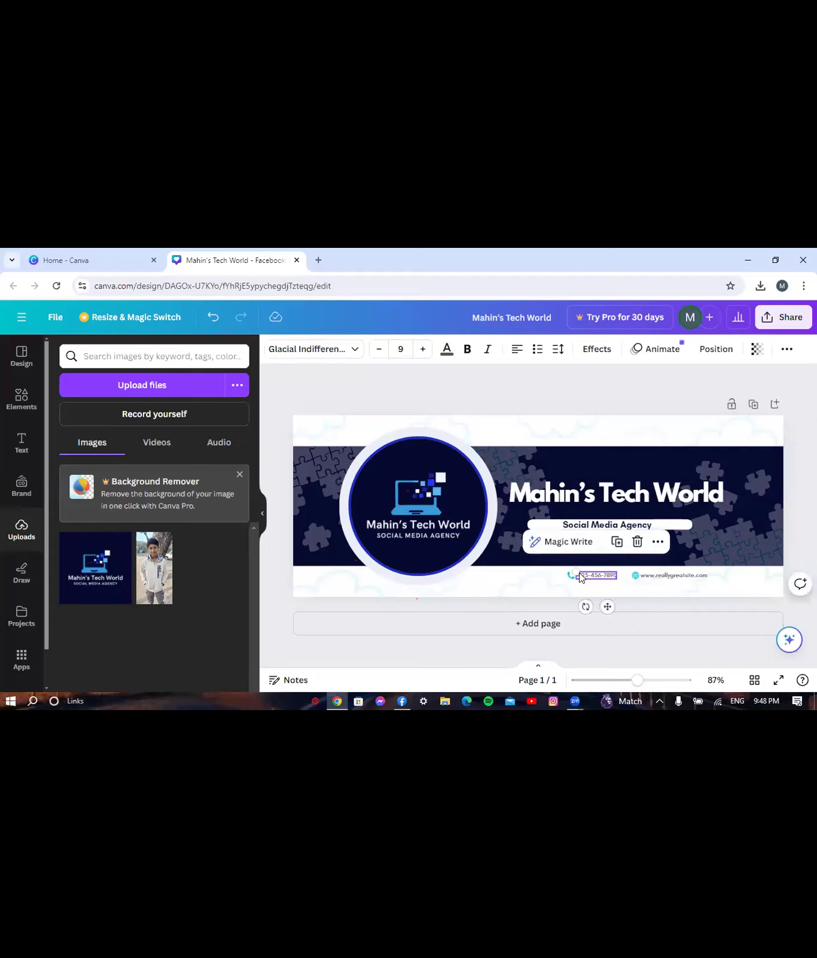
key("Delete")
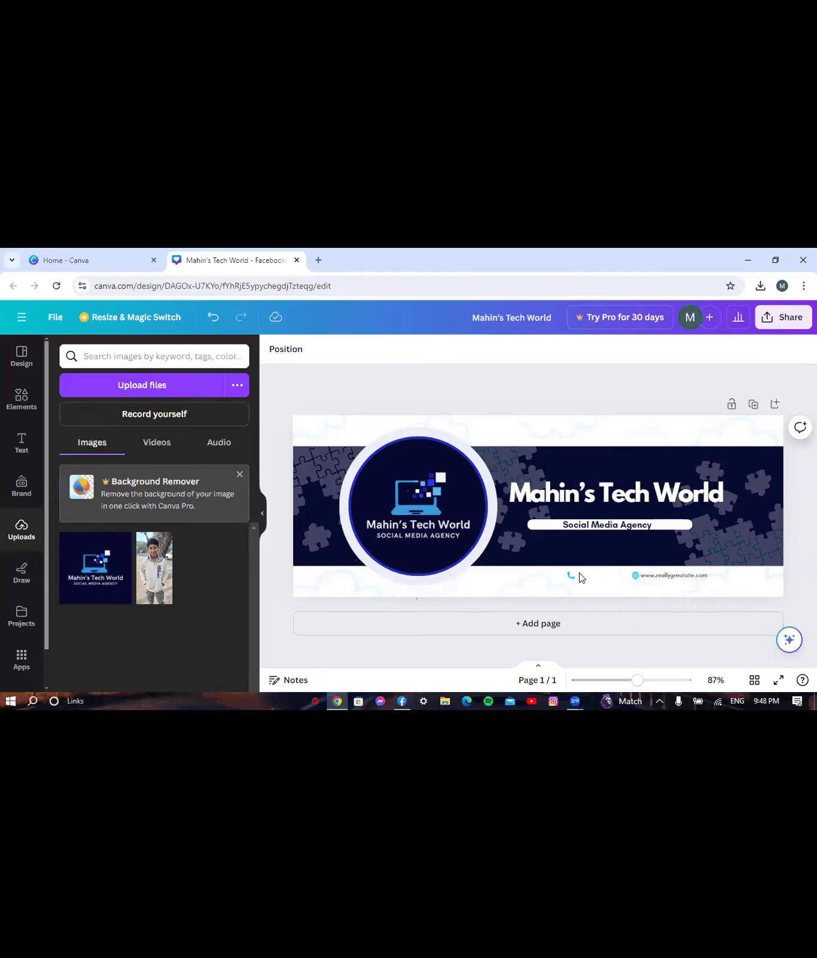
left_click(570, 576)
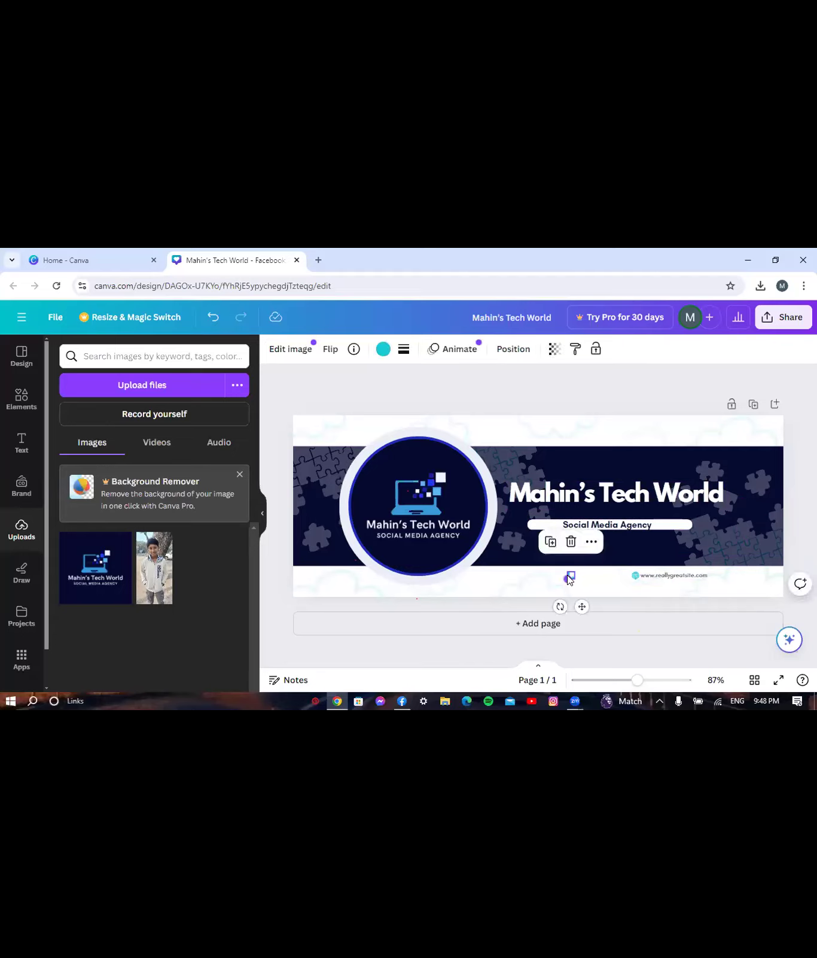
key("Delete")
left_click(680, 580)
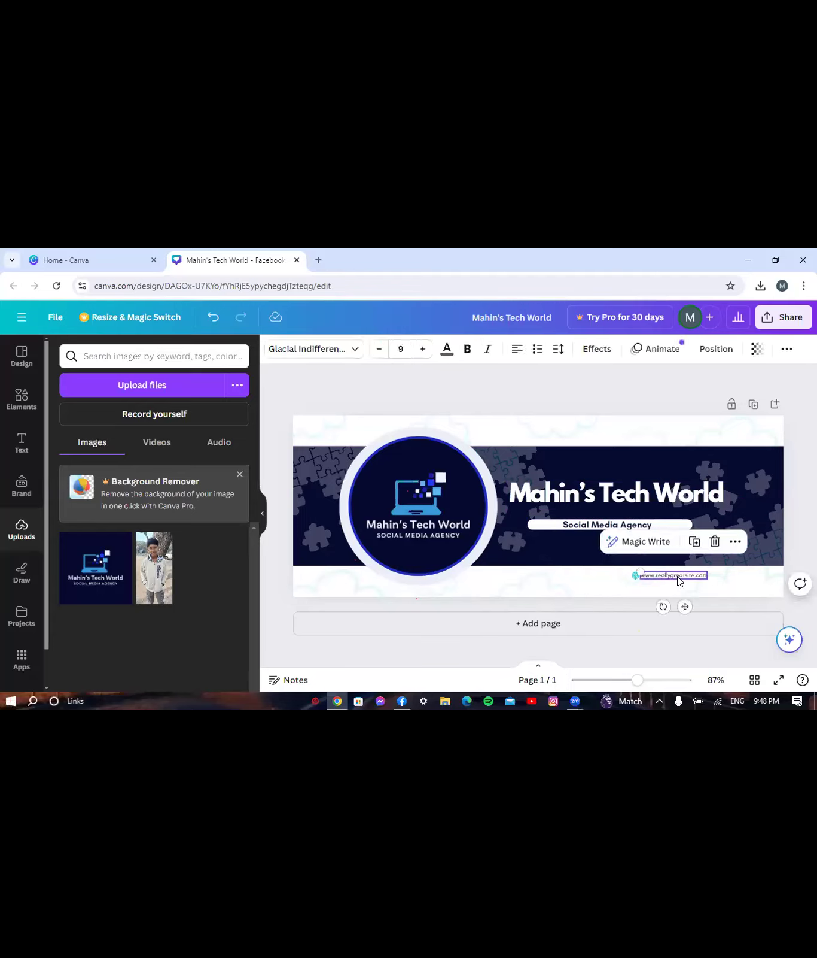
key("Delete")
left_click(636, 575)
key("Delete")
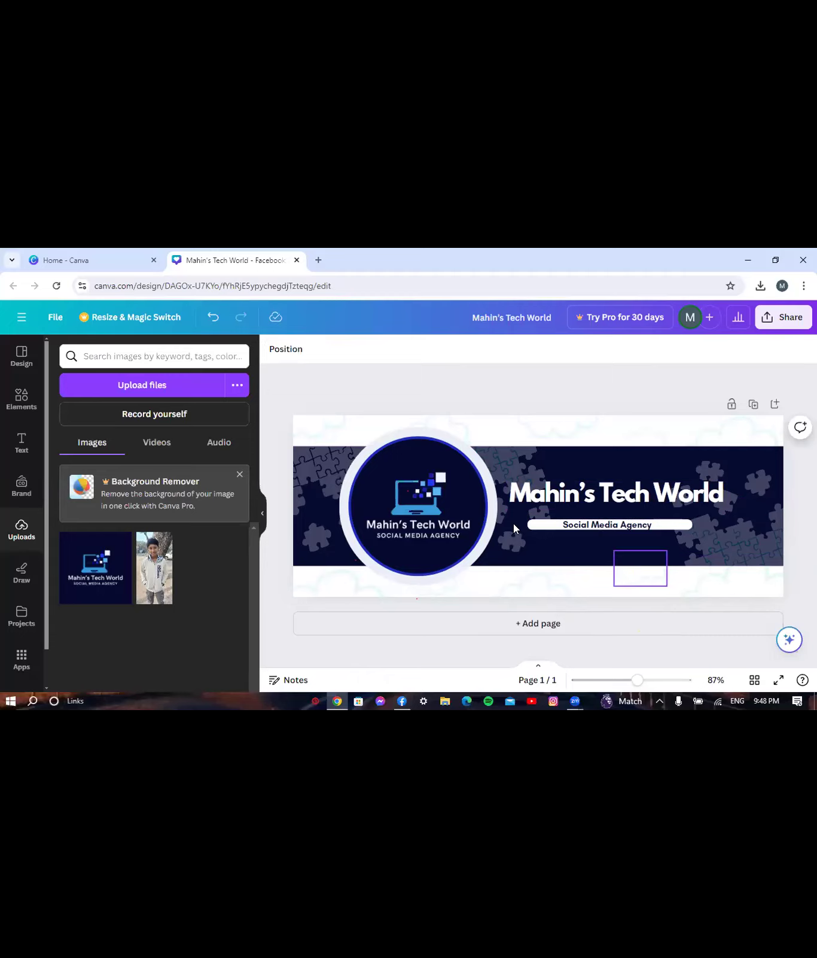
- Download the cover design with the file type changed from PNG to JPG
left_click(783, 319)
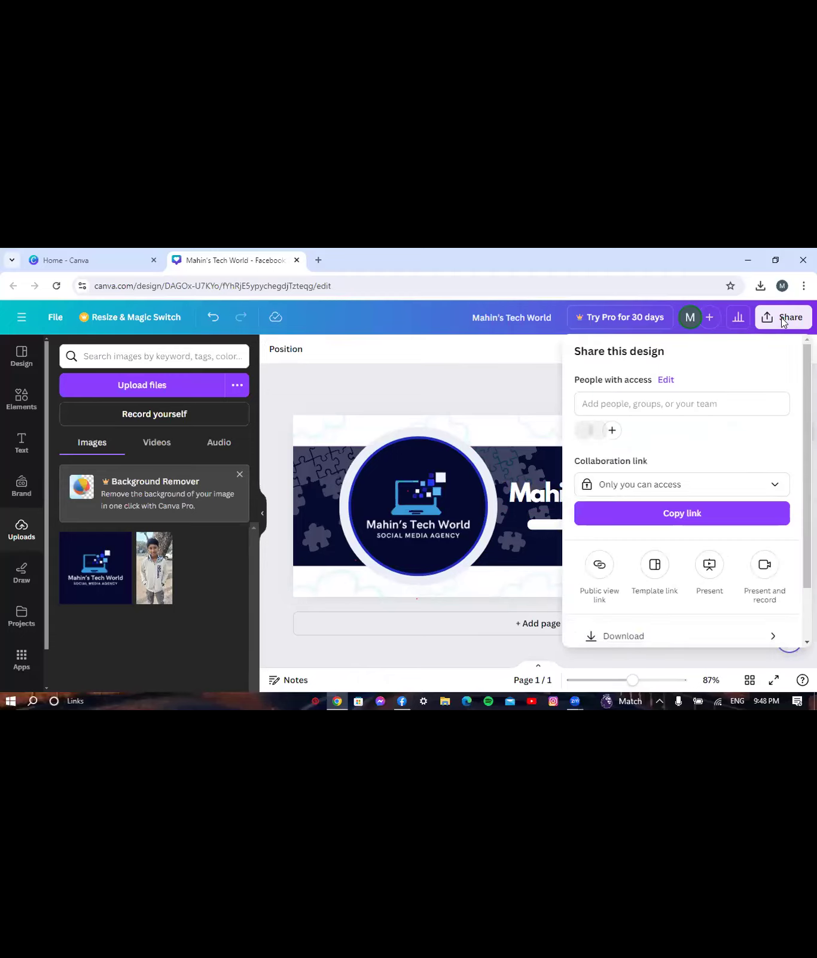
left_click(599, 638)
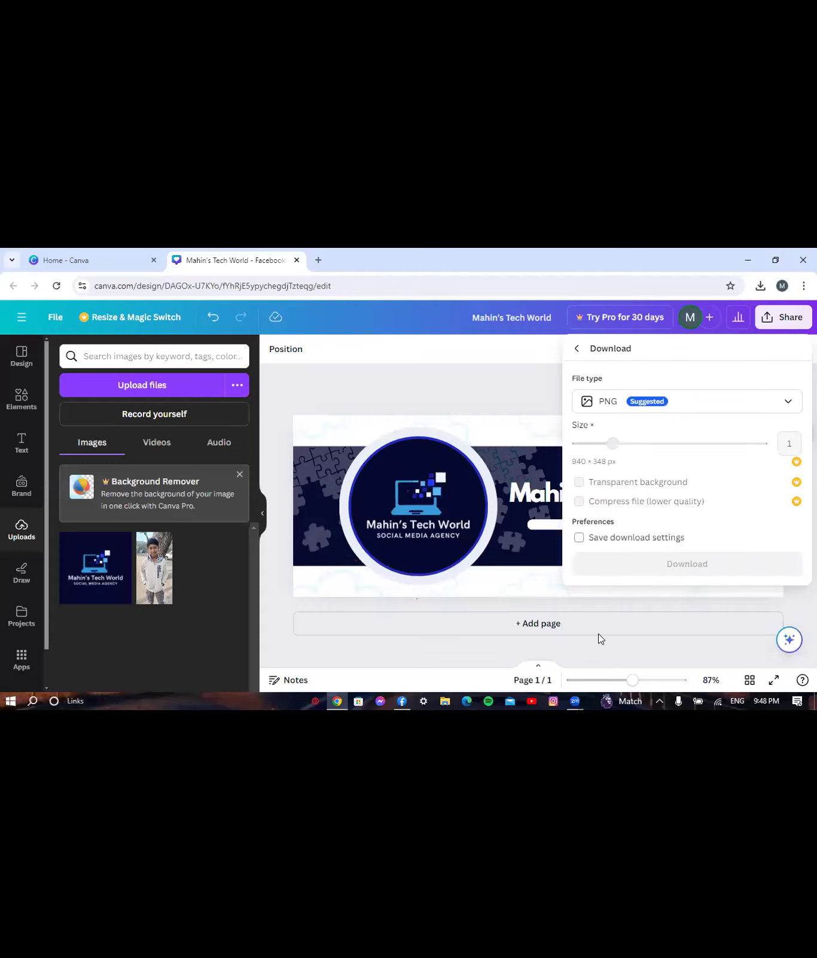
left_click(683, 399)
left_click(609, 442)
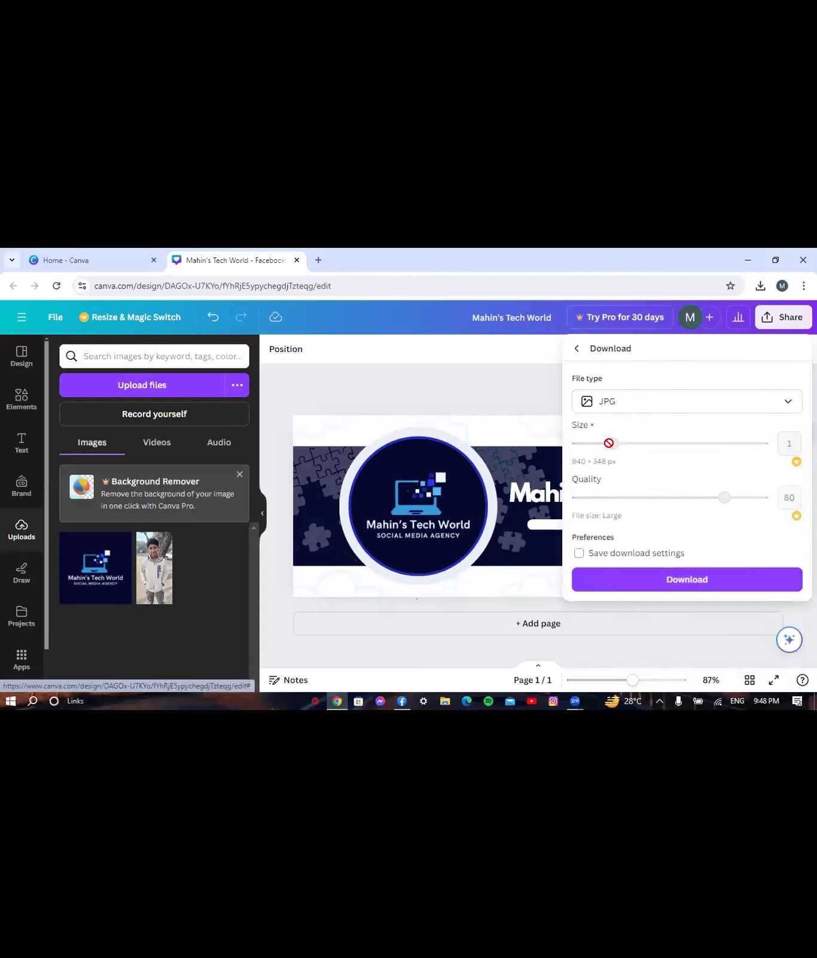
left_click(671, 579)
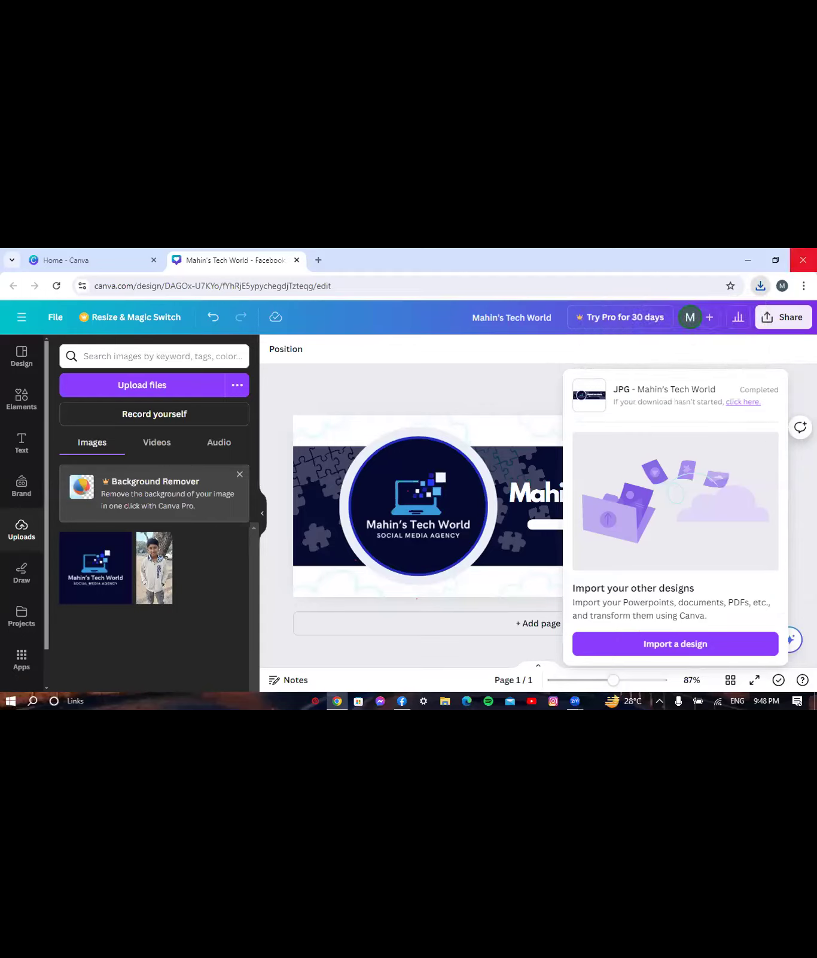
- Upload Mahin's Tech World (1).jpg from Downloads as the Facebook page cover photo
left_click(803, 260)
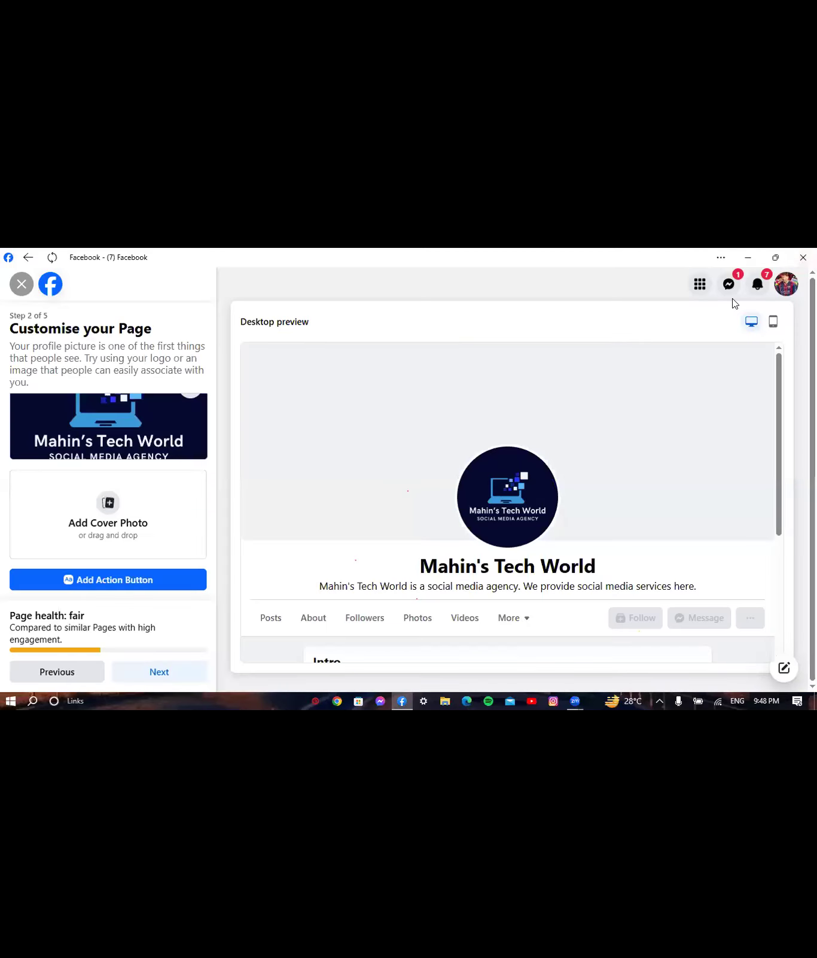
left_click(109, 509)
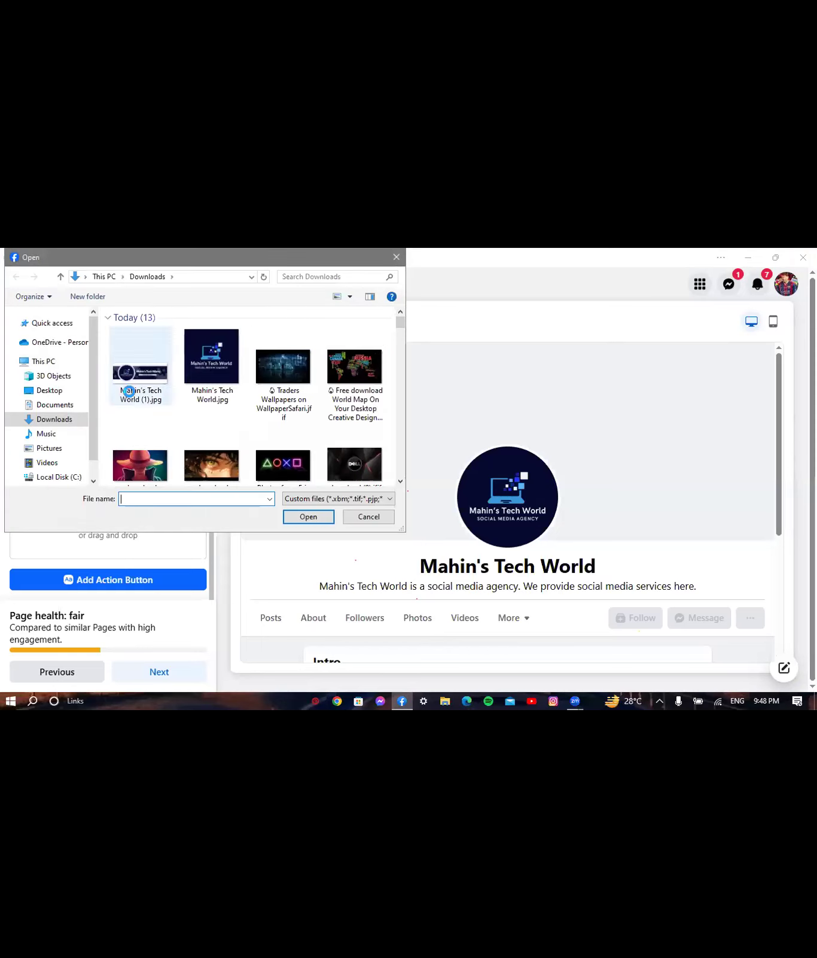
left_click(129, 390)
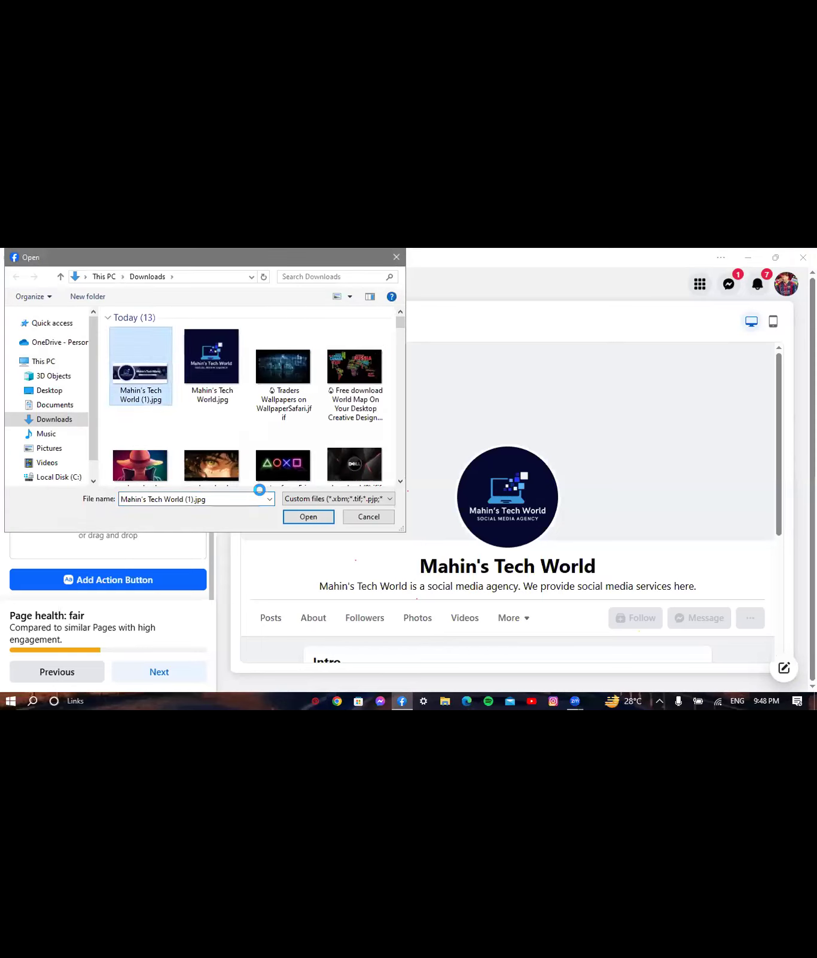
left_click(306, 518)
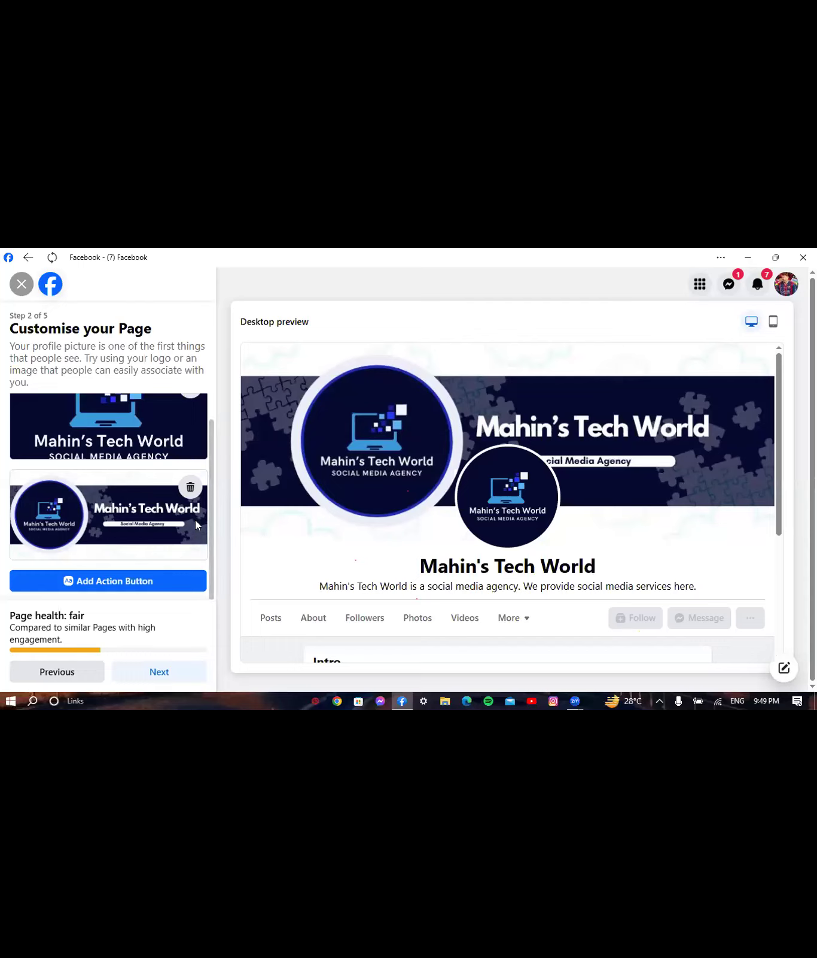
- Open the Customise your action button dialog via Add Action Button
scroll(209, 512, "down", 1)
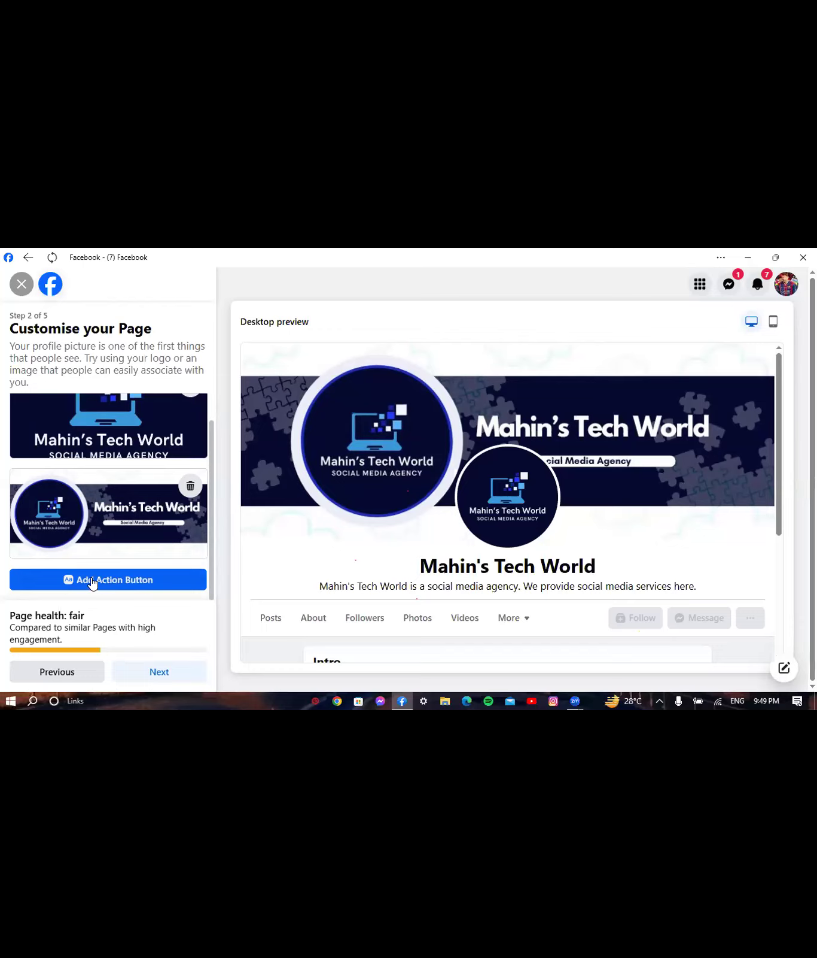
left_click(112, 580)
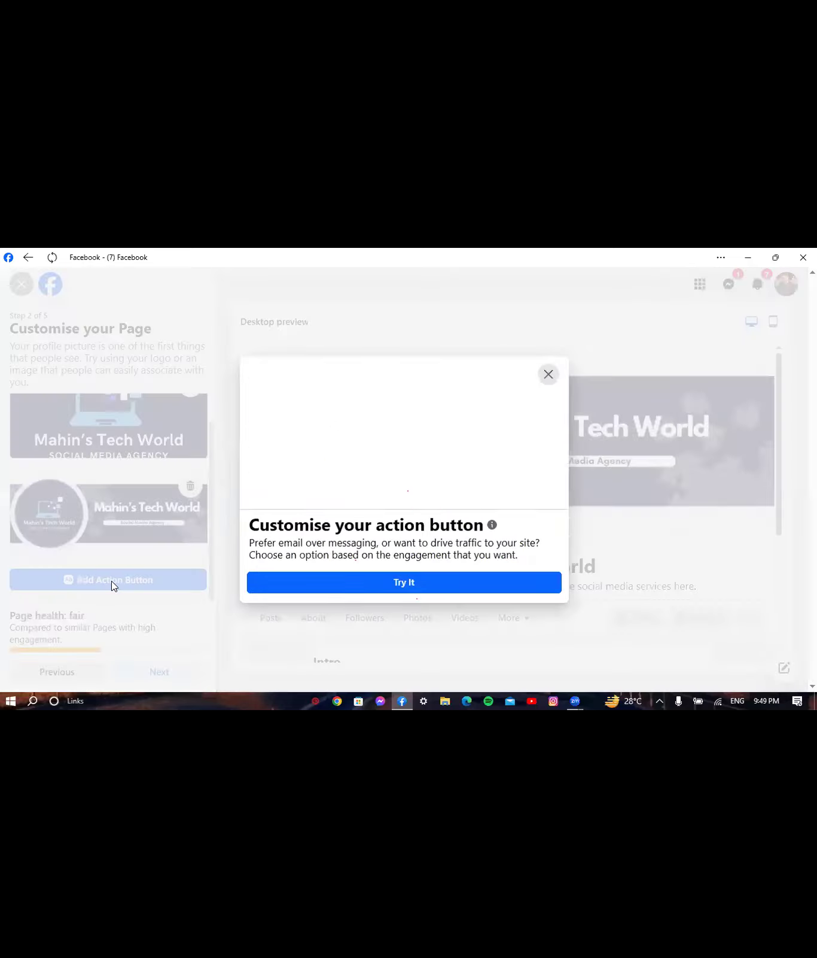